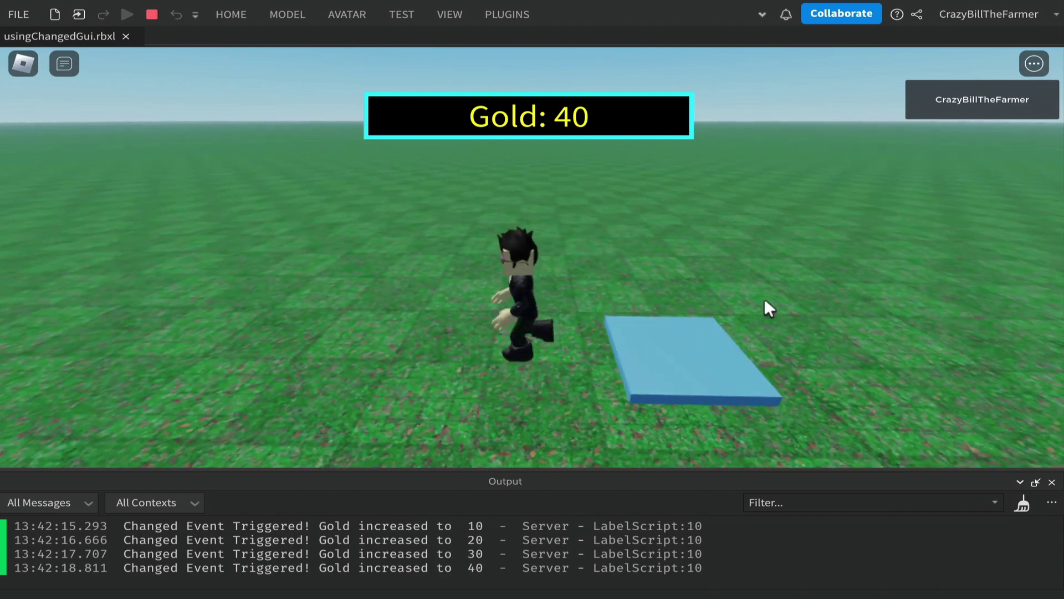
Walk the character on and off the blue pad to test the gold counter
key("d")
key("a")
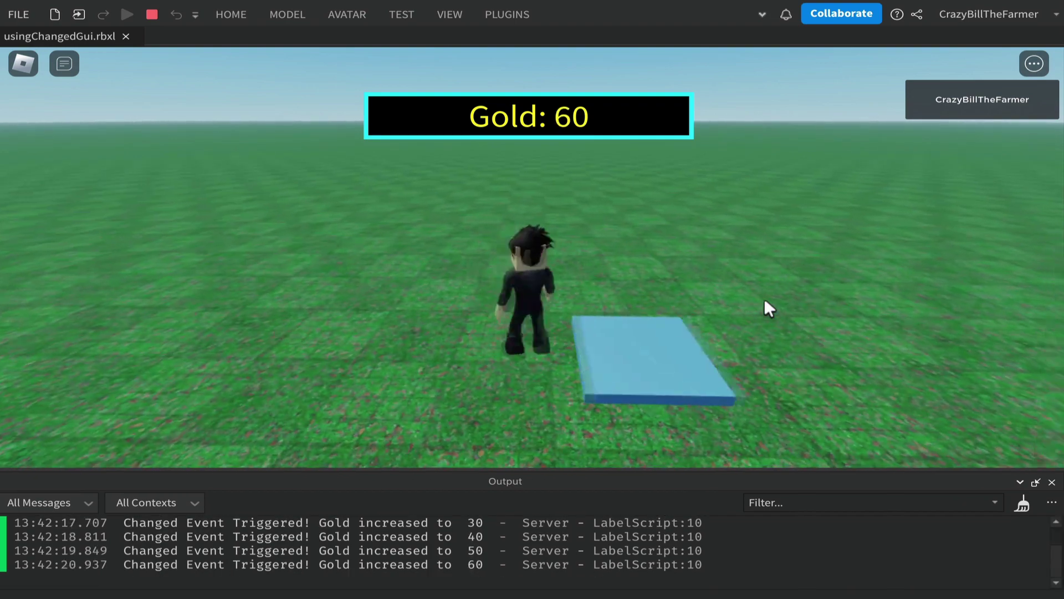
key("d")
key("a")
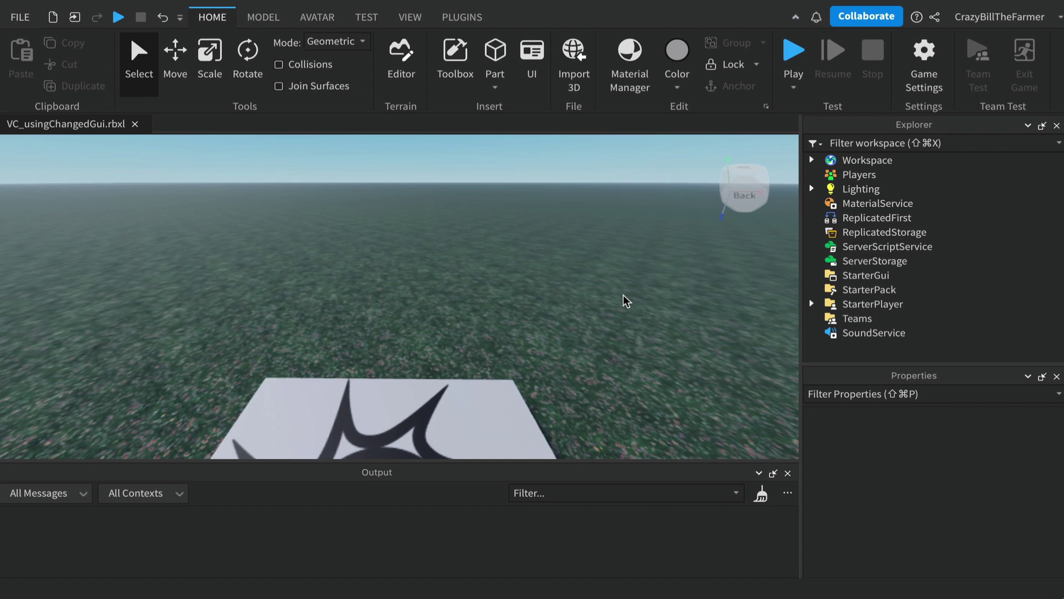
right_click_drag(625, 301, 626, 300)
key("w")
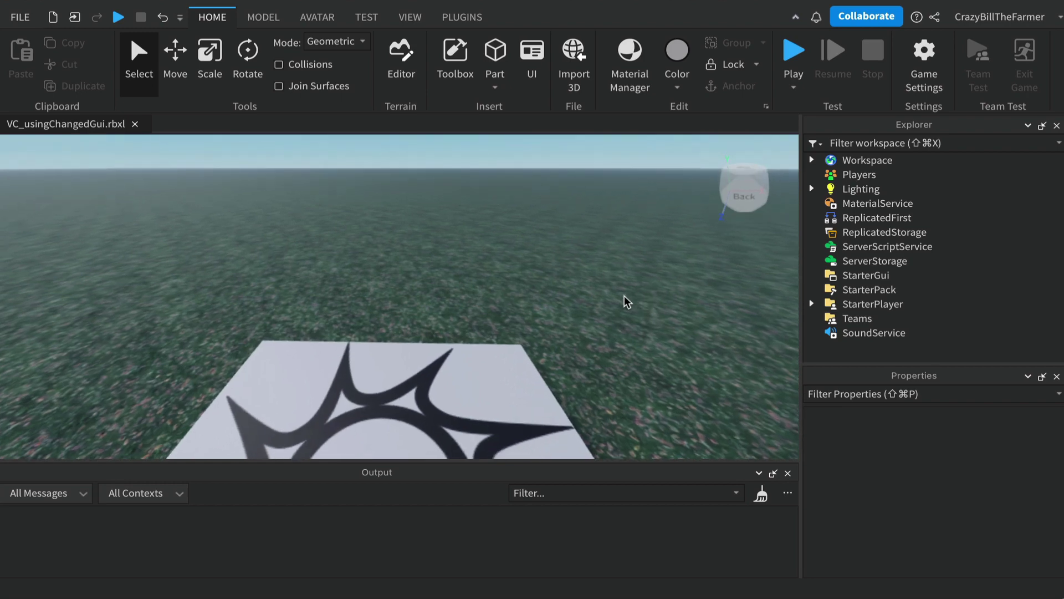
right_click_drag(626, 301, 626, 299)
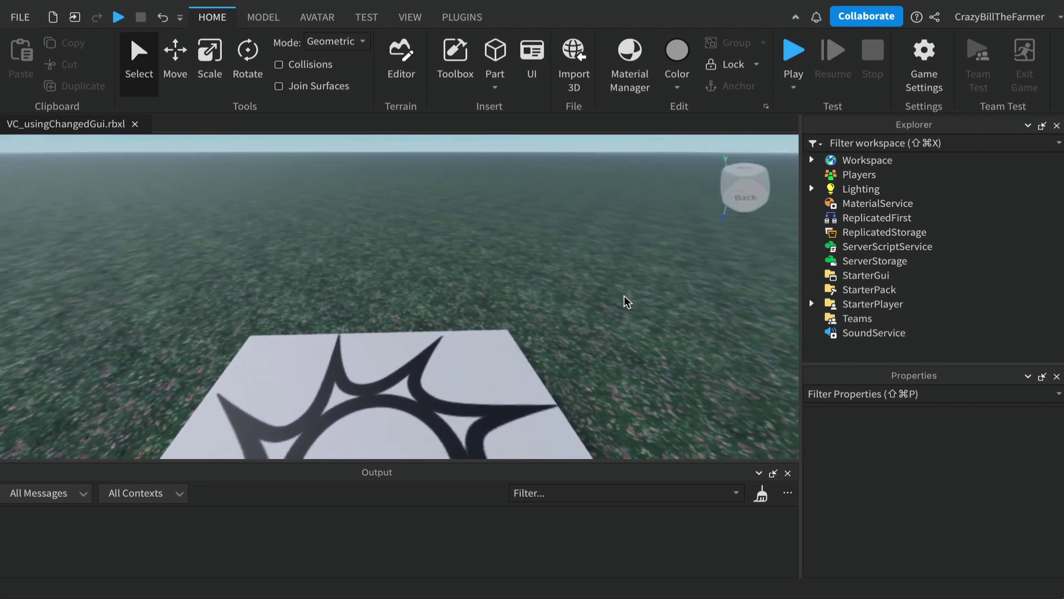
Insert a ScreenGui object into StarterGui
left_click(862, 276)
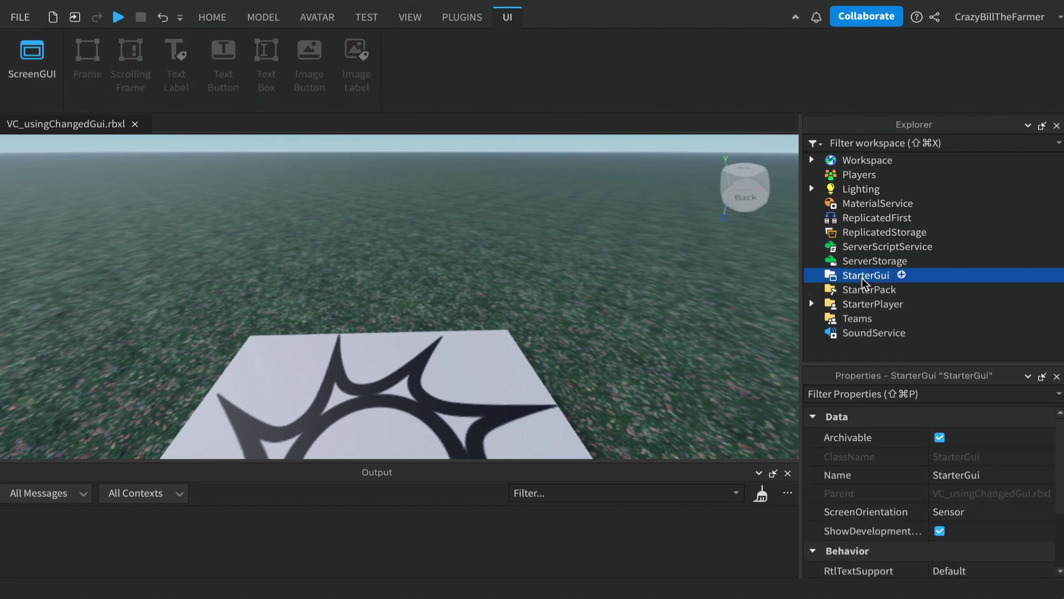
left_click(901, 275)
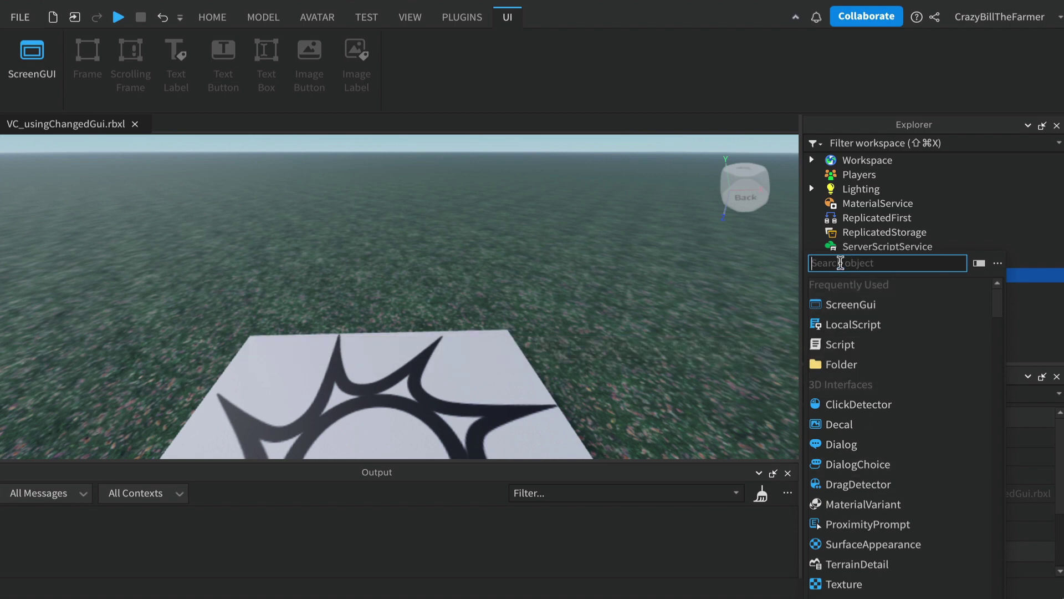
type("sc")
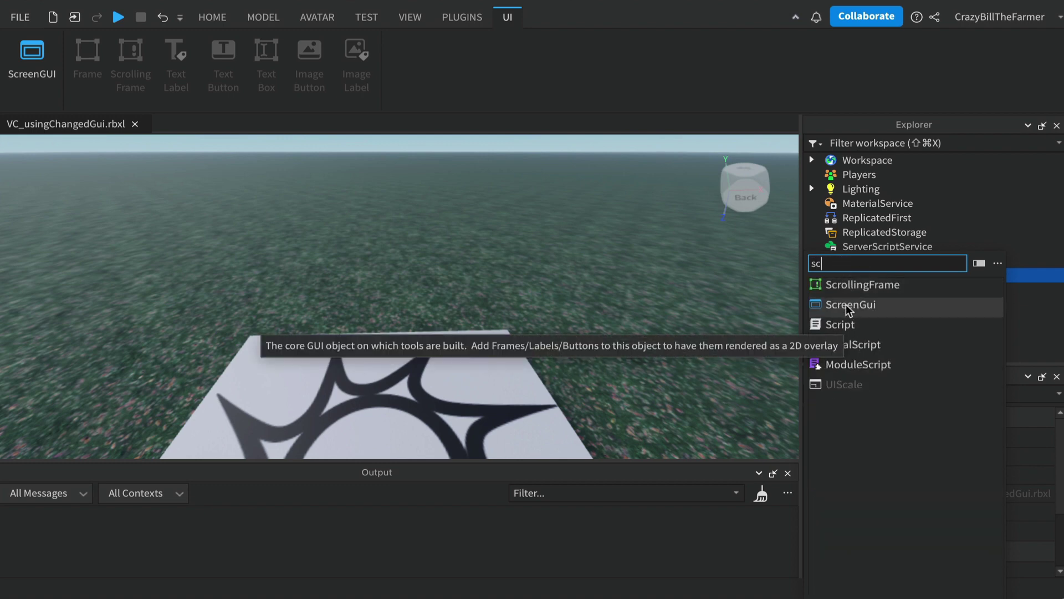
left_click(846, 305)
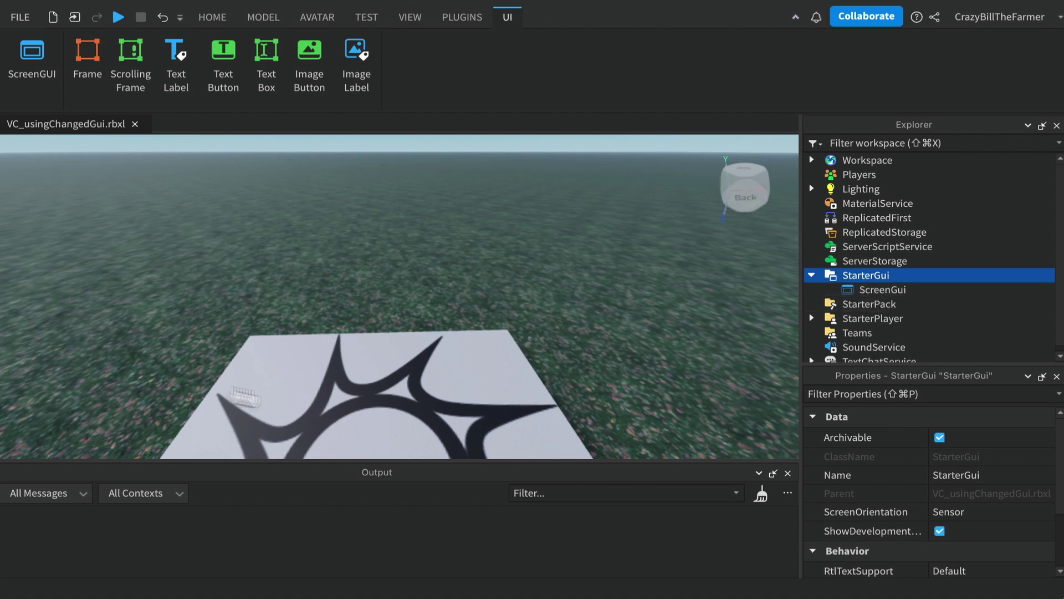
Add a Frame inside the ScreenGui
left_click(877, 291)
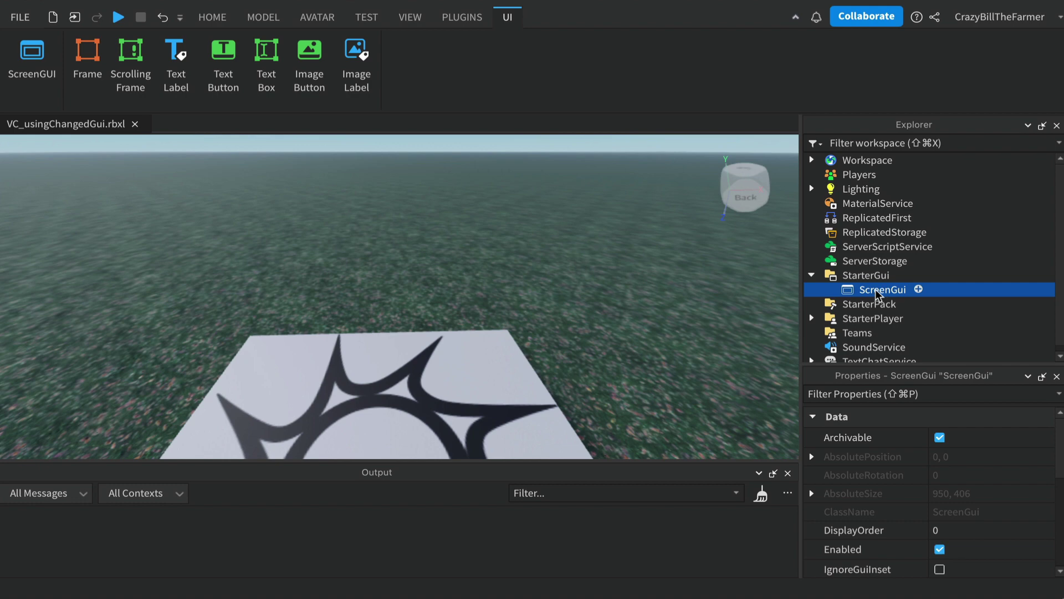
left_click(918, 289)
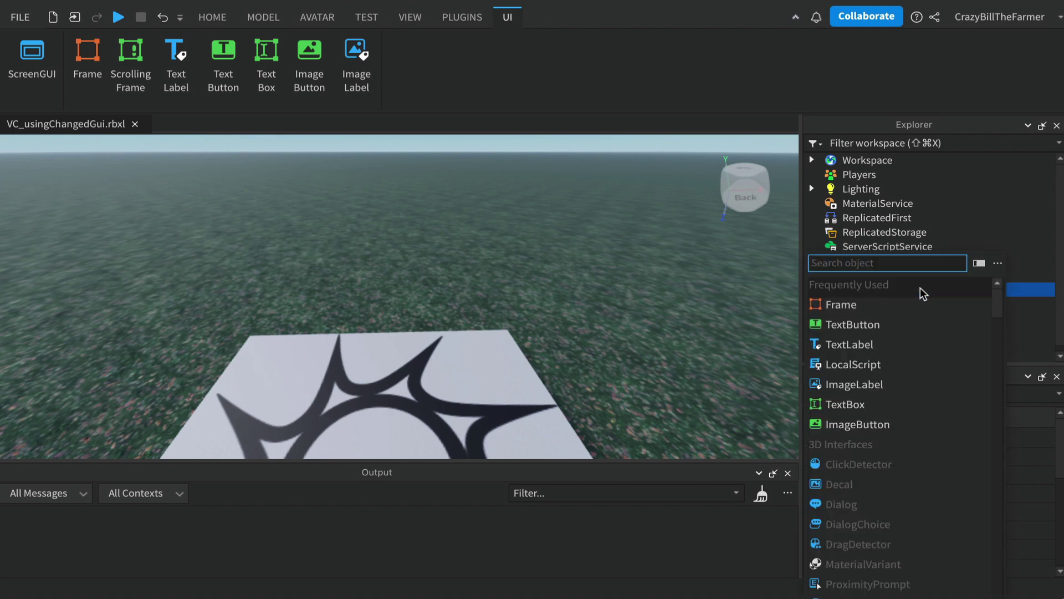
left_click(838, 307)
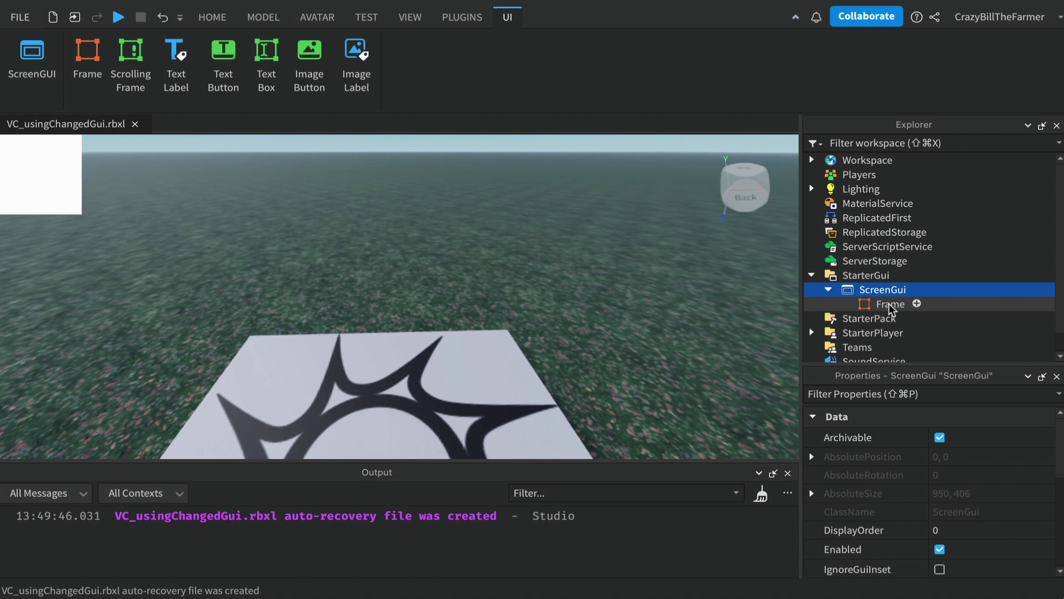
Add a TextLabel inside the Frame
left_click(890, 305)
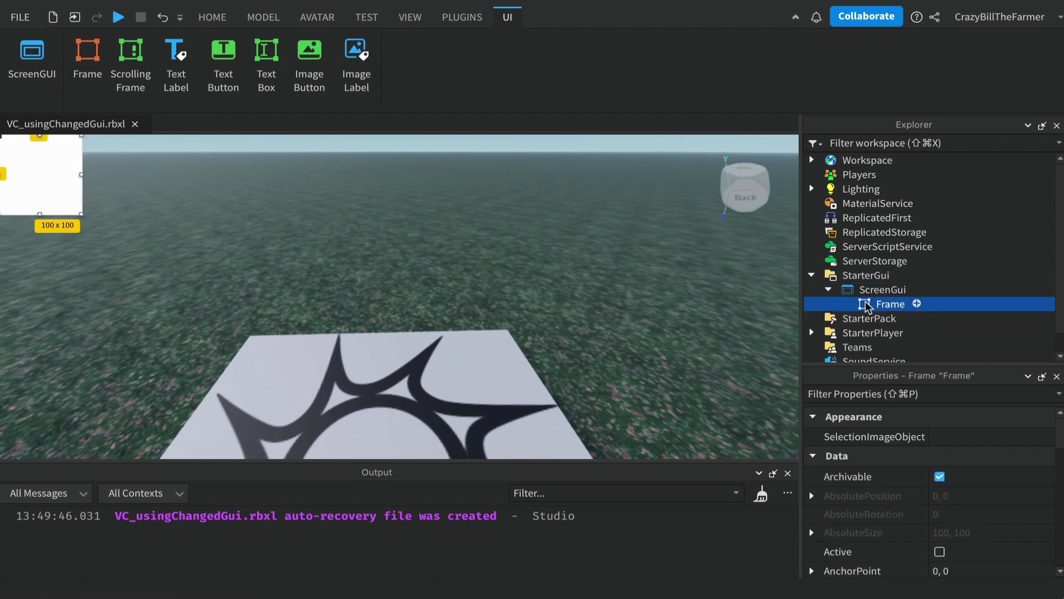
left_click(917, 304)
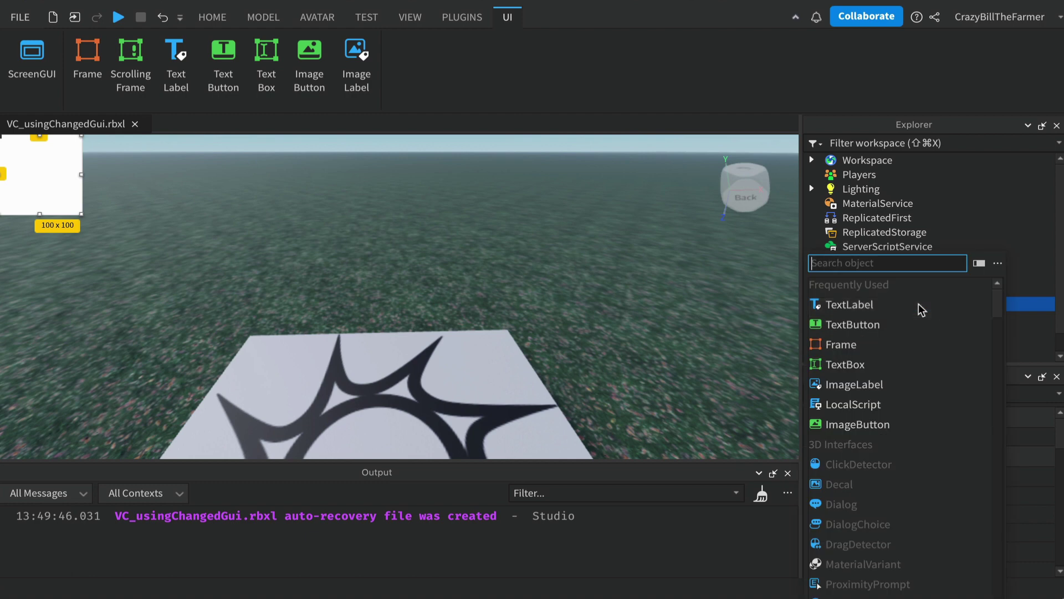
left_click(850, 307)
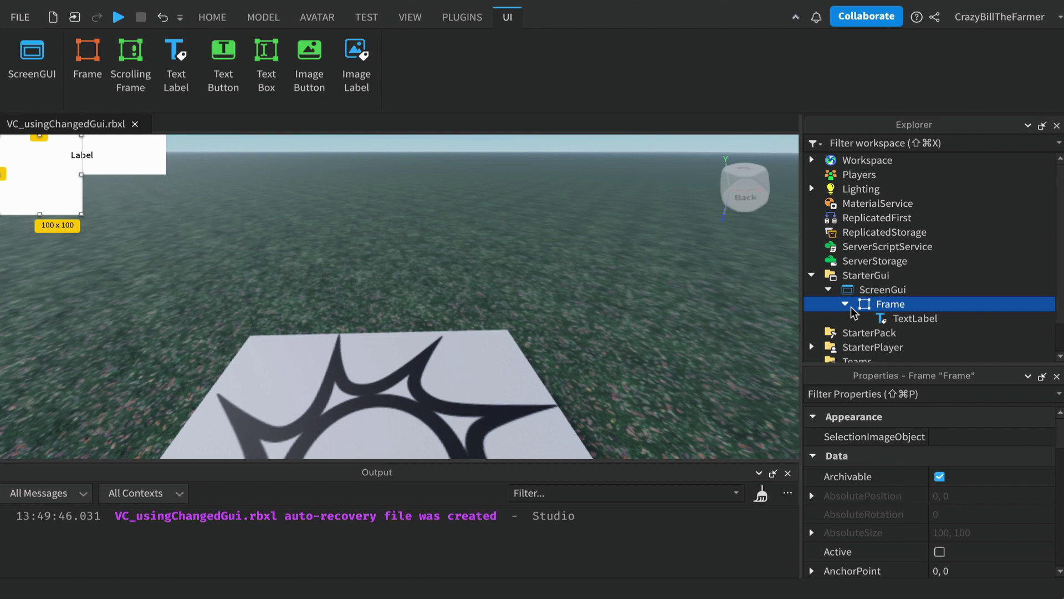
Rename the TextLabel inside the Frame as goldLabel
left_click(906, 322)
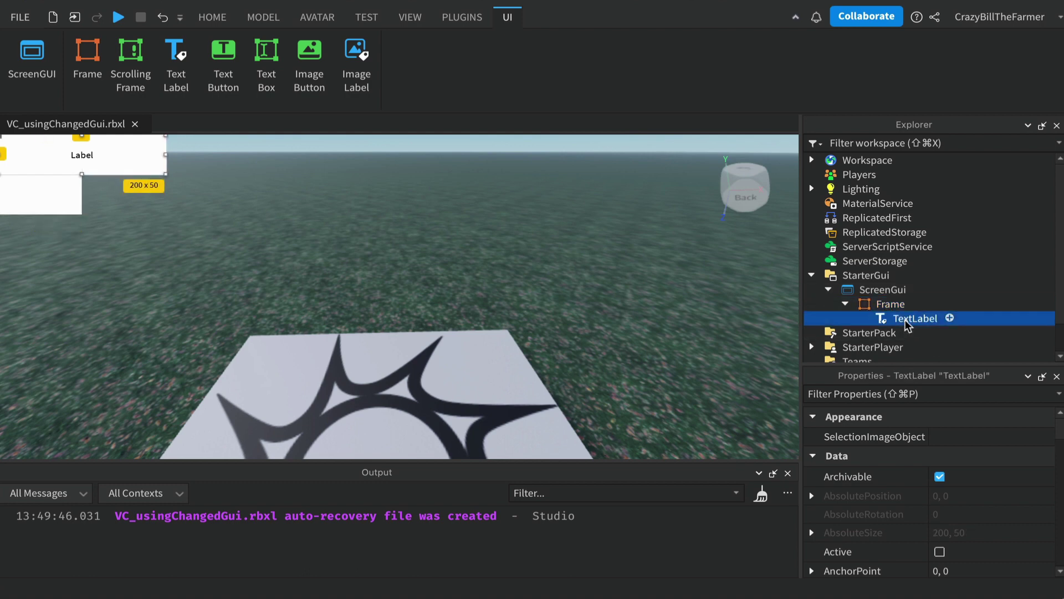
double_click(906, 321)
type("gold")
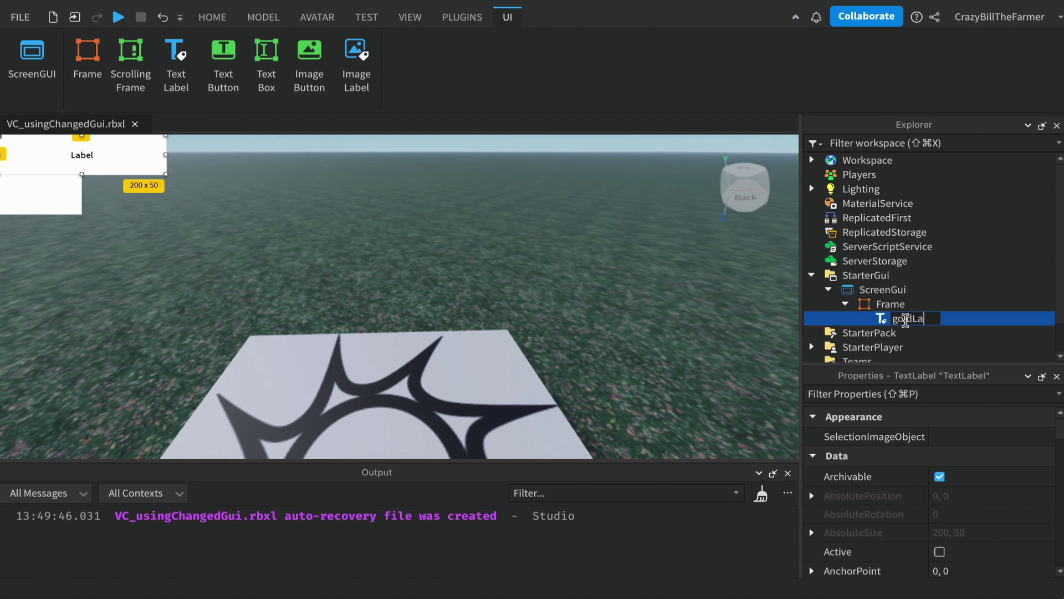
key("Return")
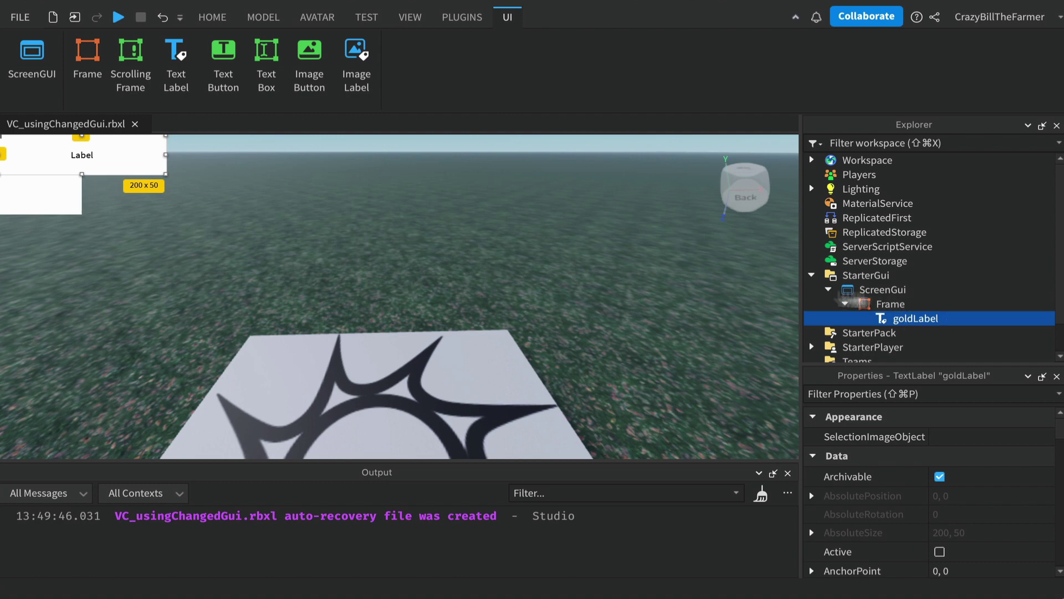
Set the X value of the Frame's AnchorPoint to 0.5
left_click(889, 305)
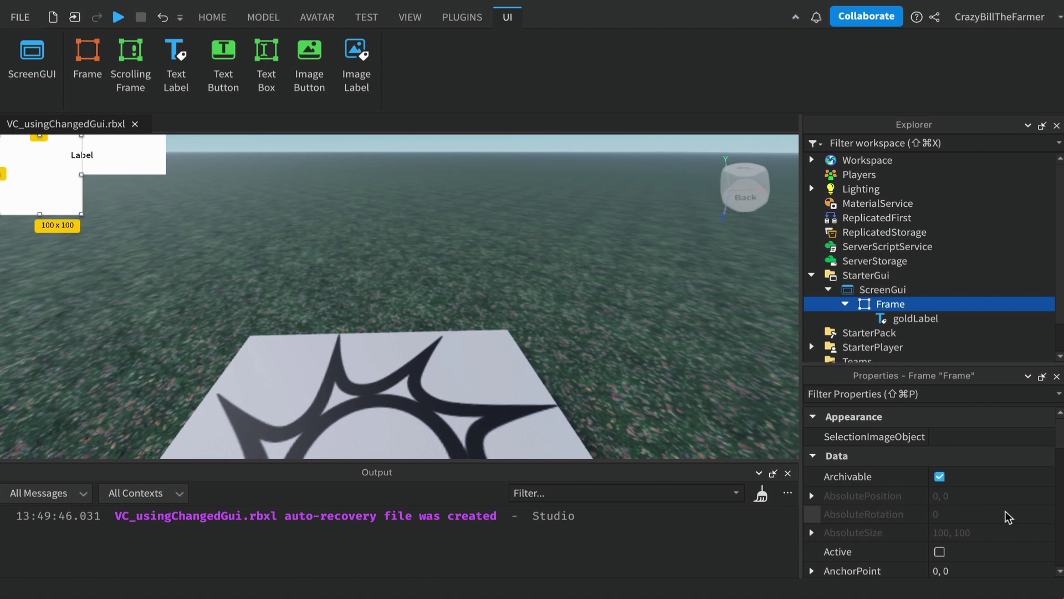
scroll(1007, 516, "down", 1)
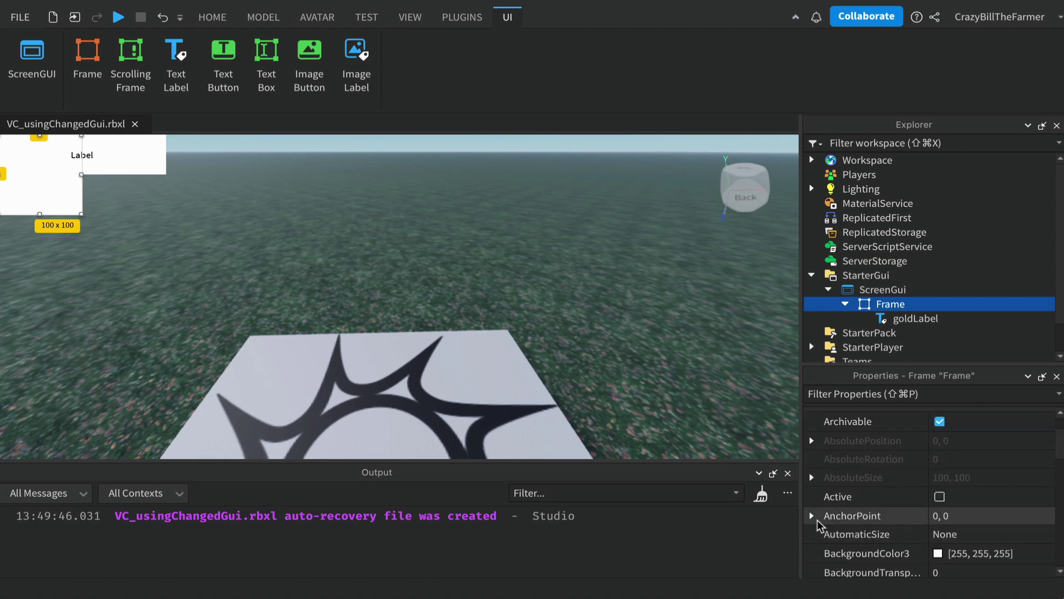
scroll(1008, 508, "down", 1)
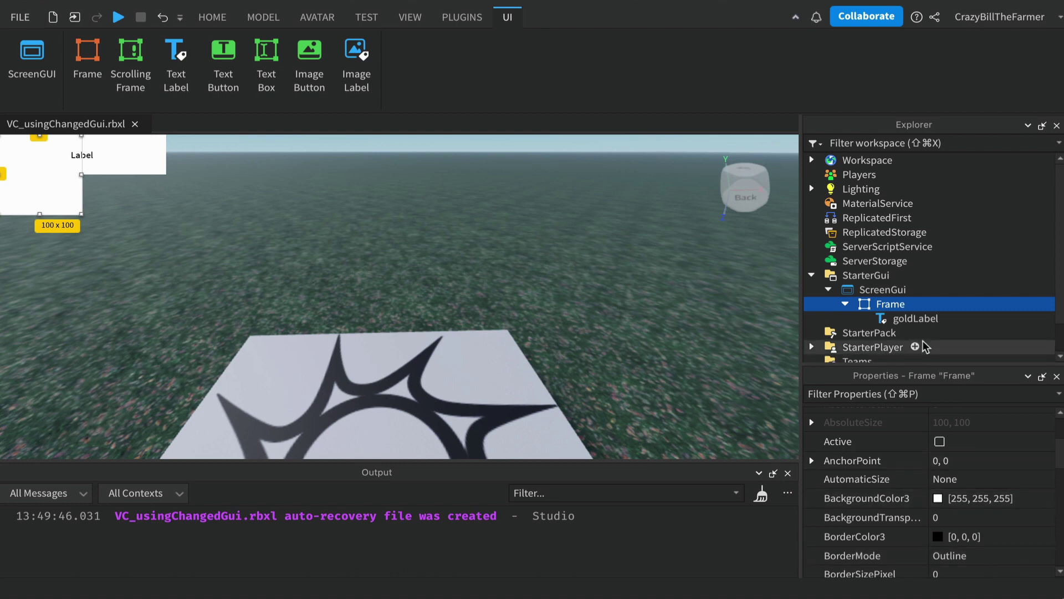
left_click(811, 460)
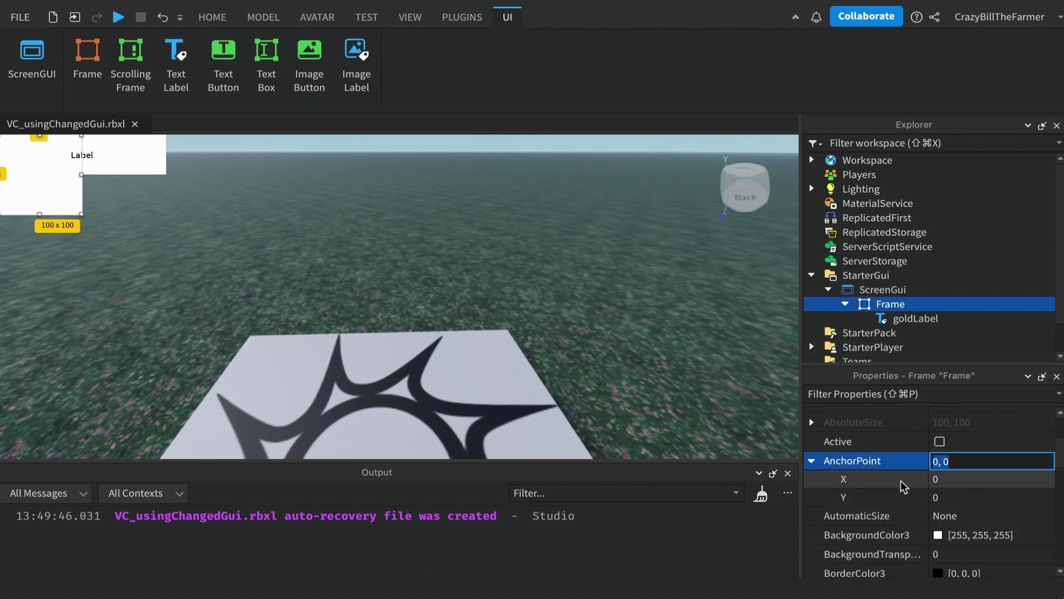
left_click(955, 479)
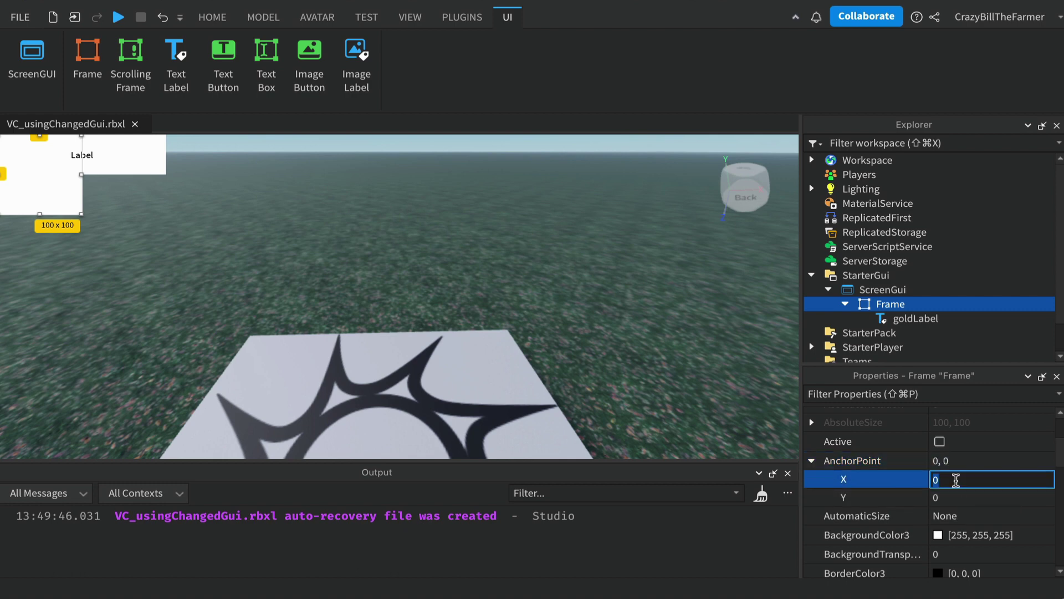
key("Return")
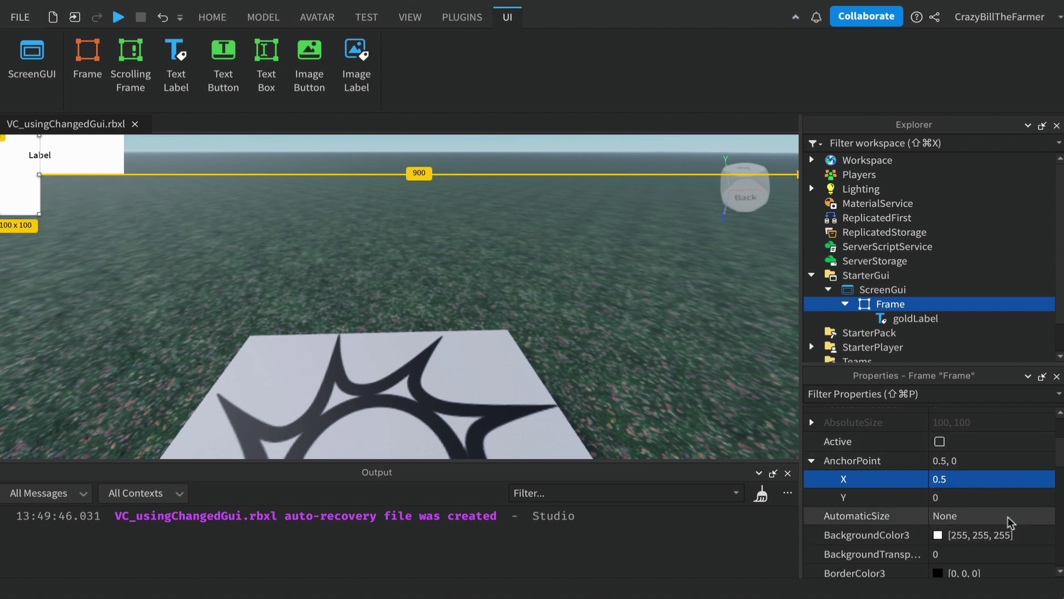
Set the X Scale of the Frame's Position to 0.5
scroll(1004, 518, "down", 3)
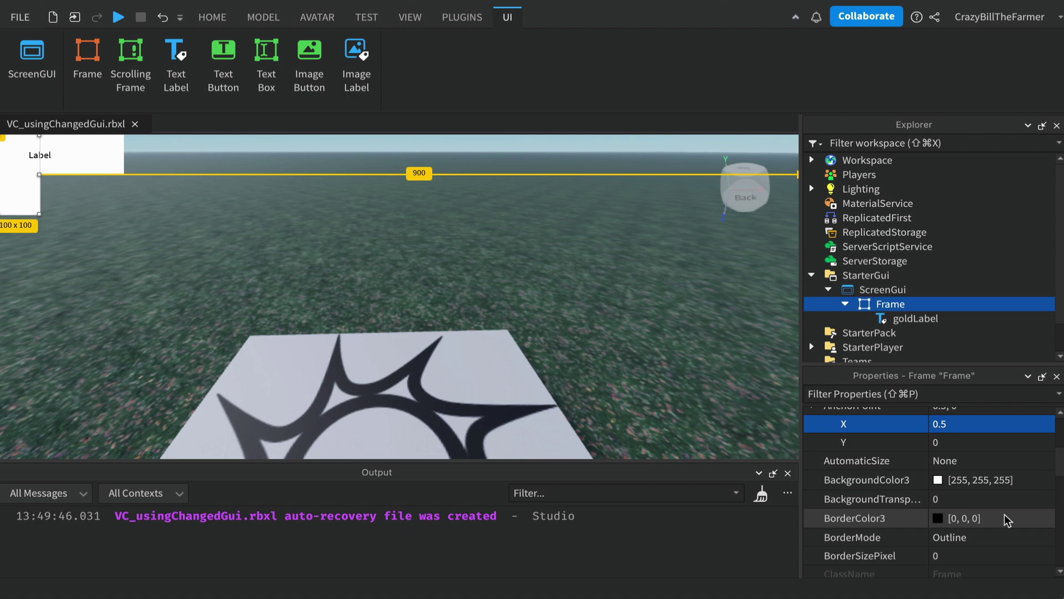
scroll(1004, 519, "down", 9)
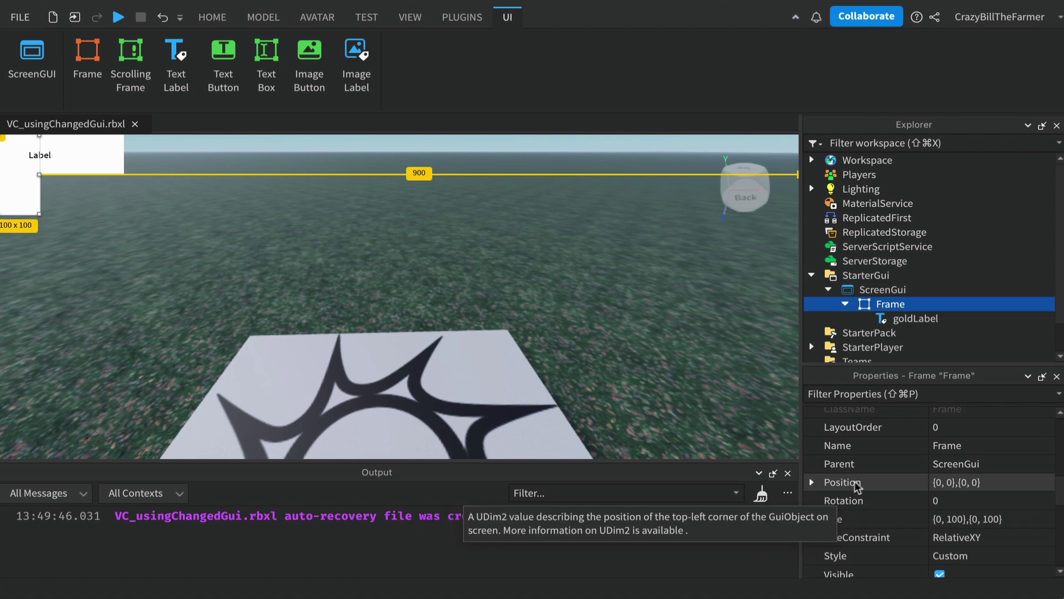
double_click(838, 484)
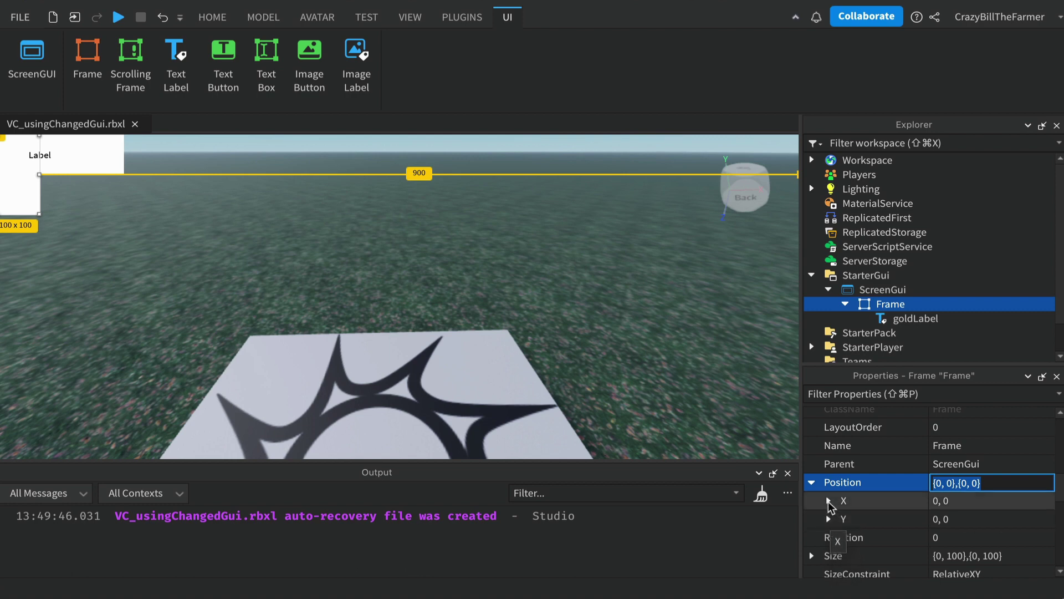
left_click(828, 501)
scroll(1026, 537, "down", 1)
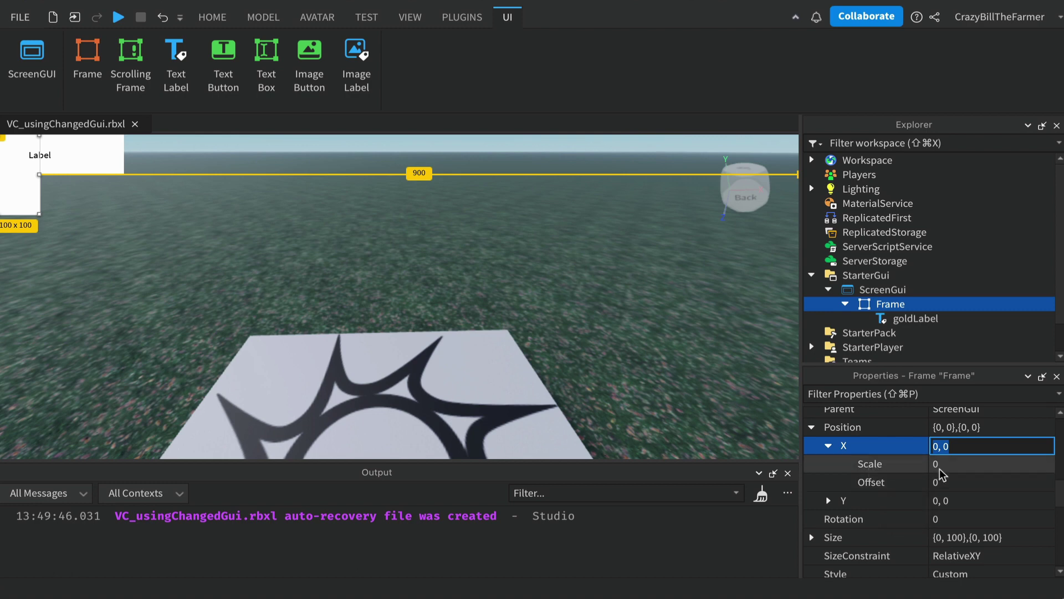
left_click(969, 463)
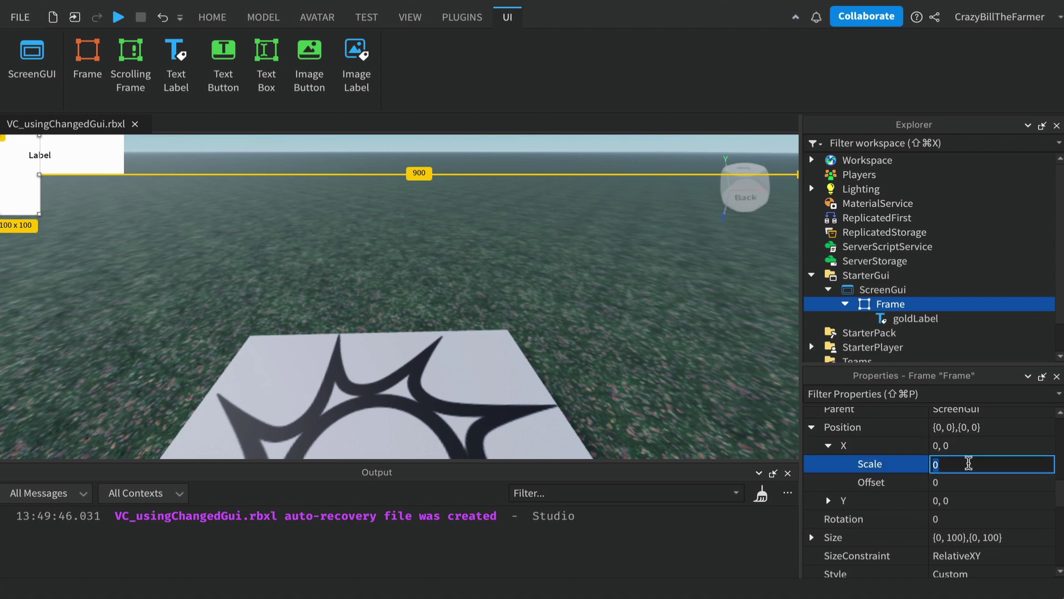
key("Return")
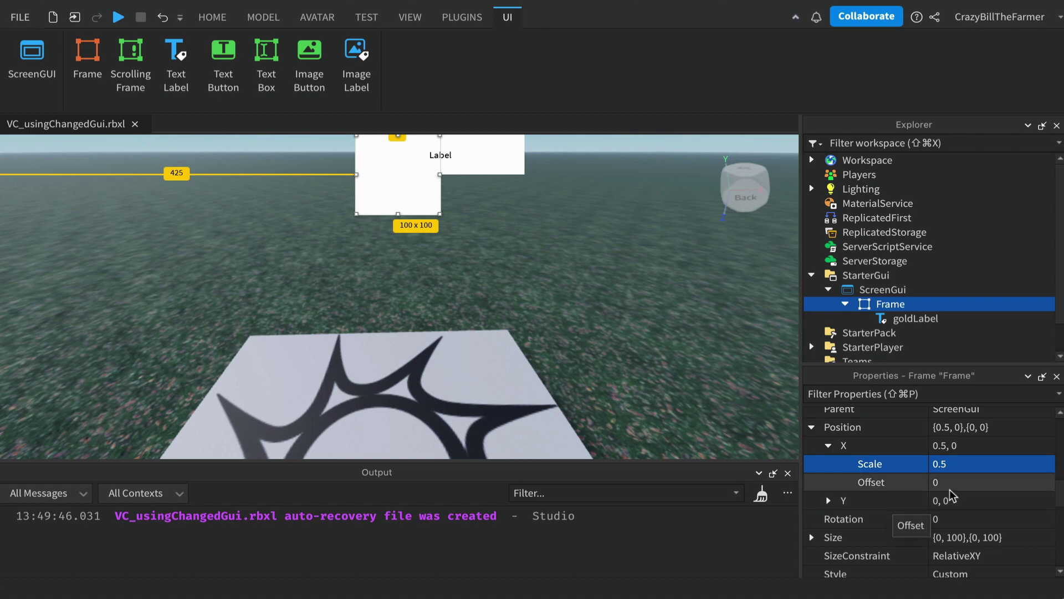
scroll(962, 501, "down", 3)
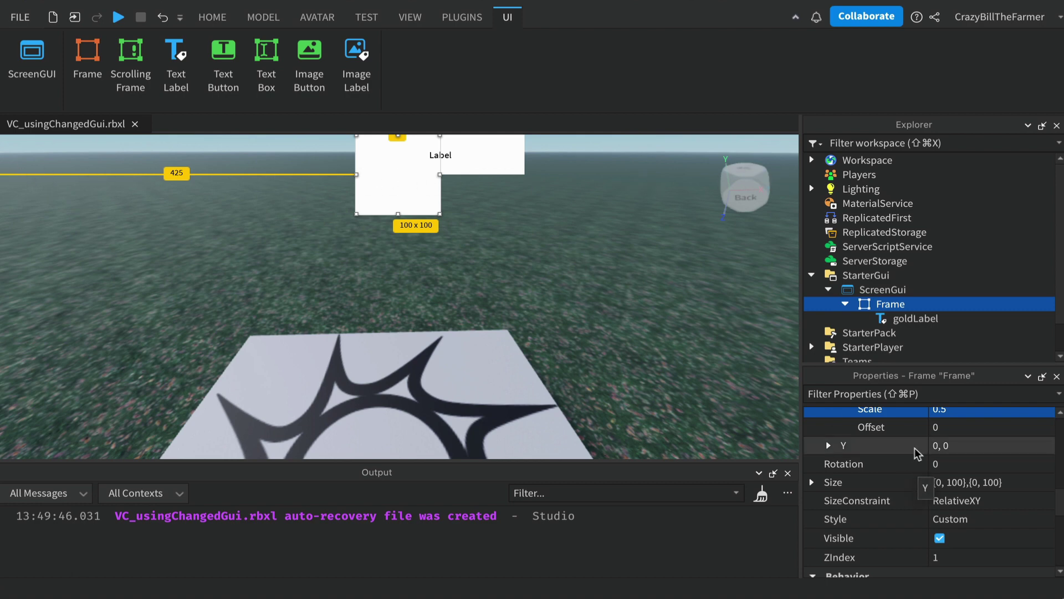
left_click(813, 486)
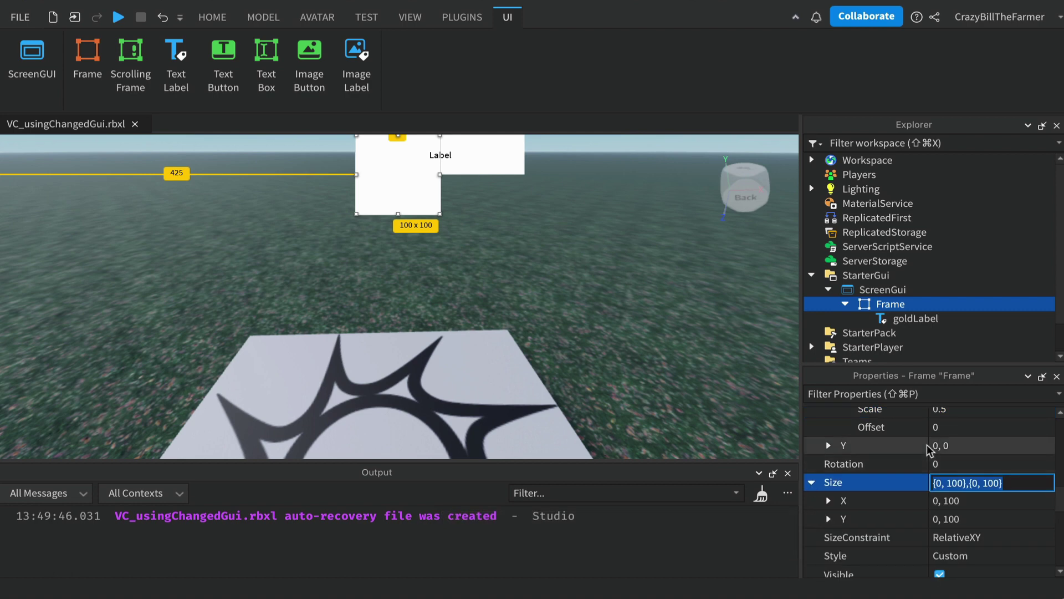
scroll(929, 450, "down", 1)
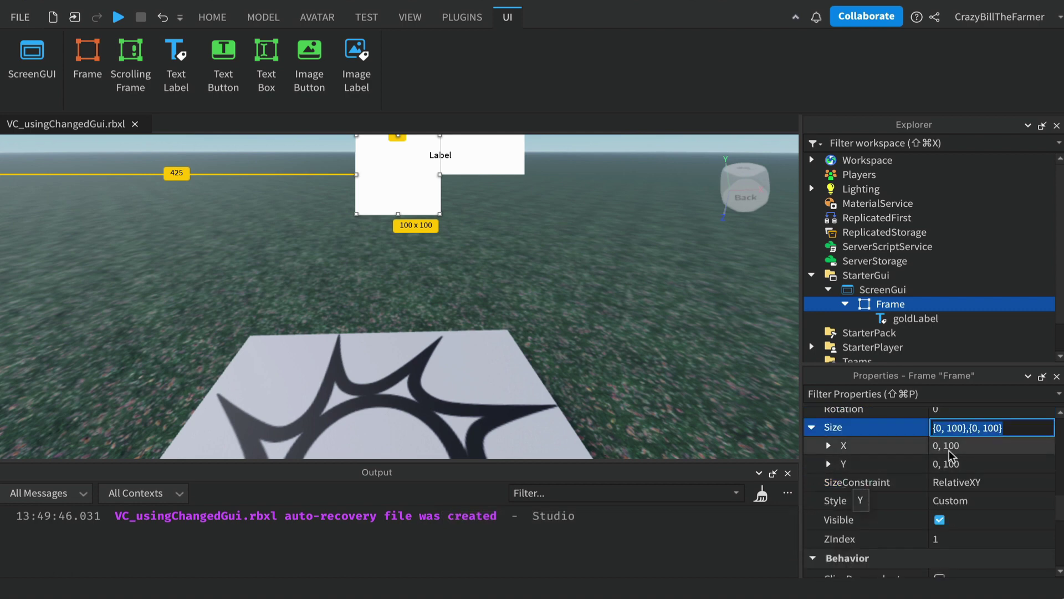
left_click(828, 445)
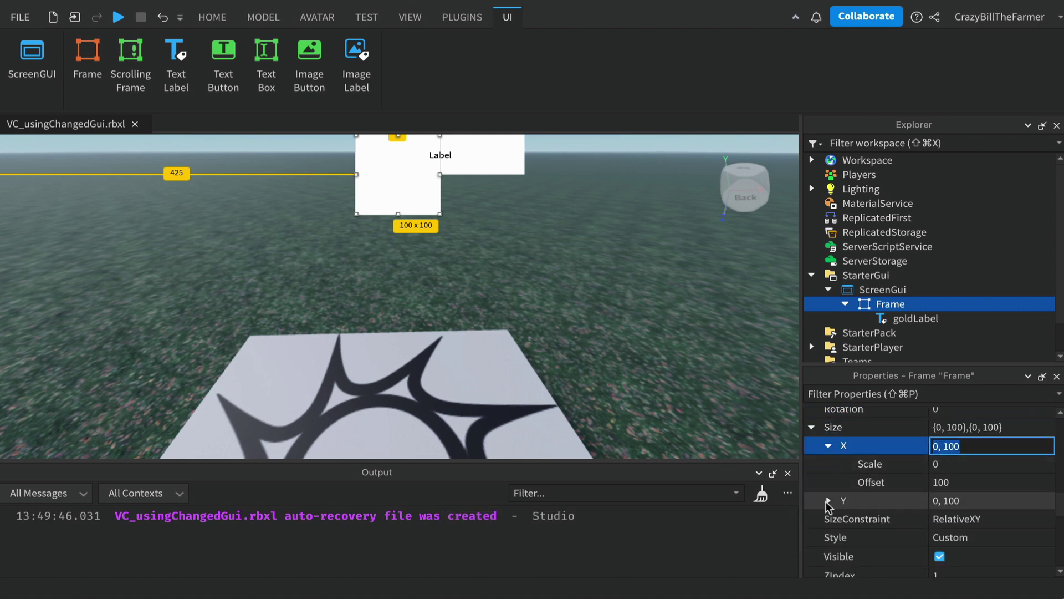
left_click(828, 499)
scroll(859, 452, "down", 1)
scroll(857, 451, "up", 1)
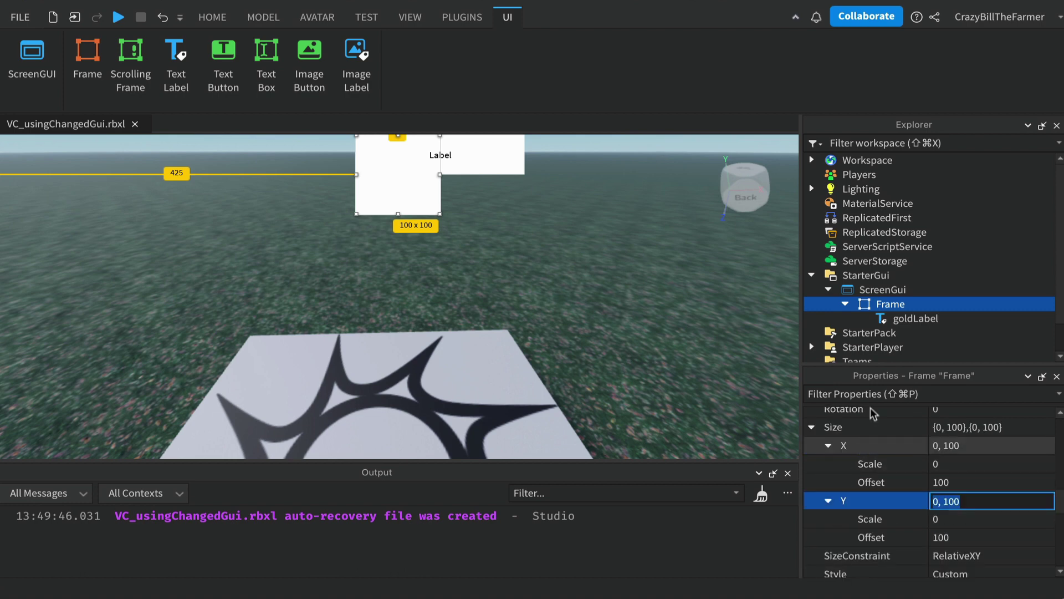
Make the Properties panel taller and widen the Explorer and Properties area
left_click_drag(877, 368, 865, 328)
left_click(799, 270)
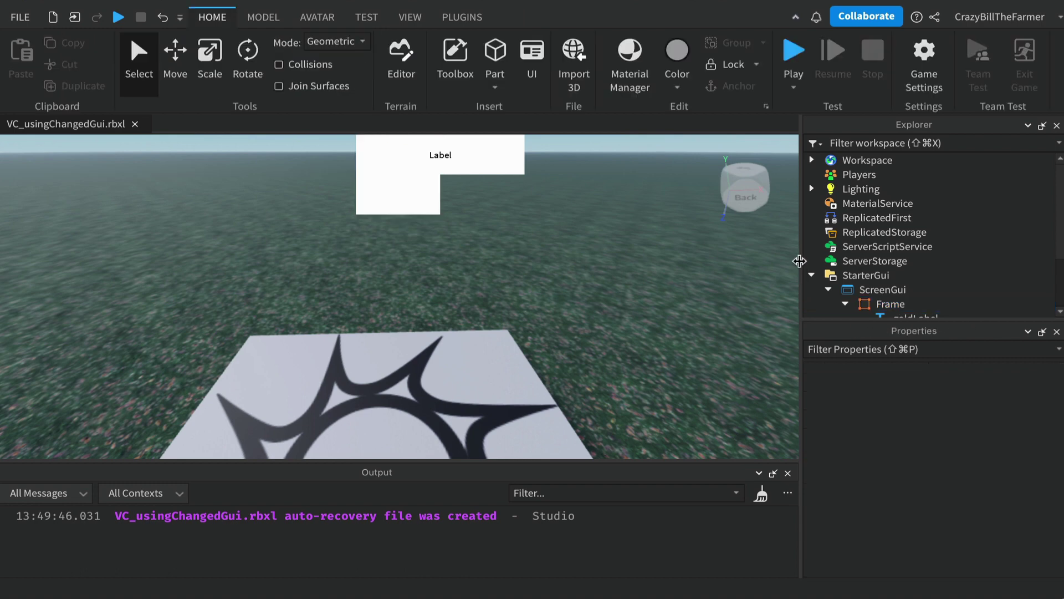
left_click_drag(800, 270, 730, 267)
Set the Frame's Size X Offset to 0 and its X Scale to 1
left_click(820, 303)
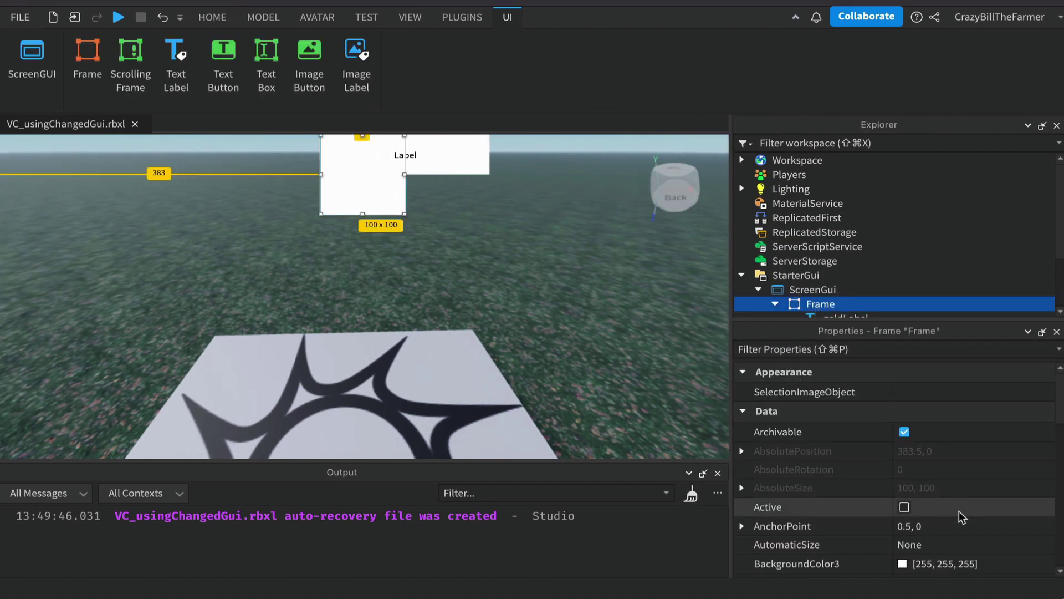
scroll(956, 518, "down", 4)
scroll(956, 521, "down", 10)
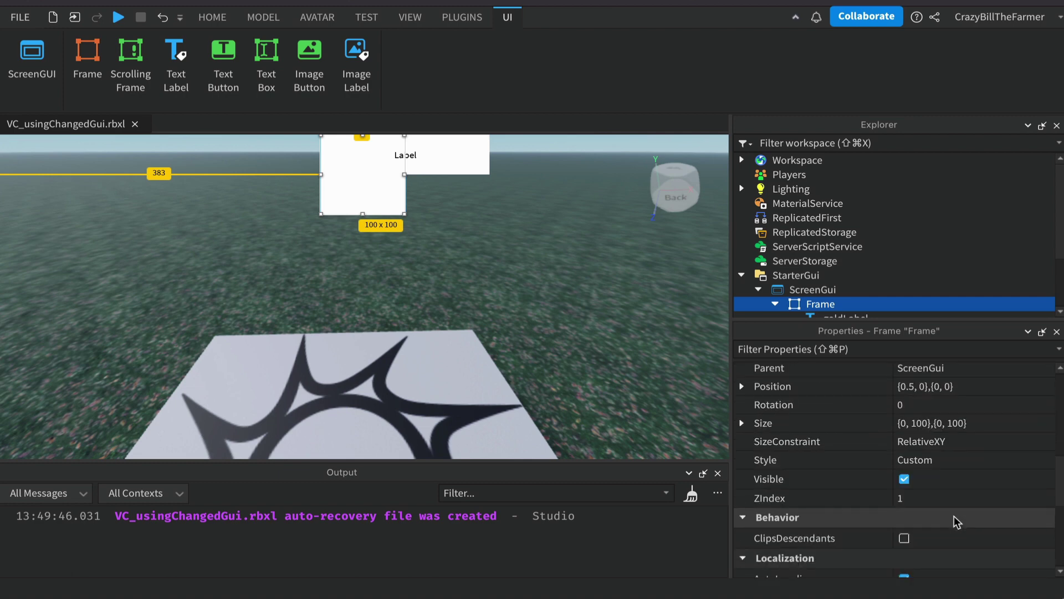
scroll(956, 521, "up", 5)
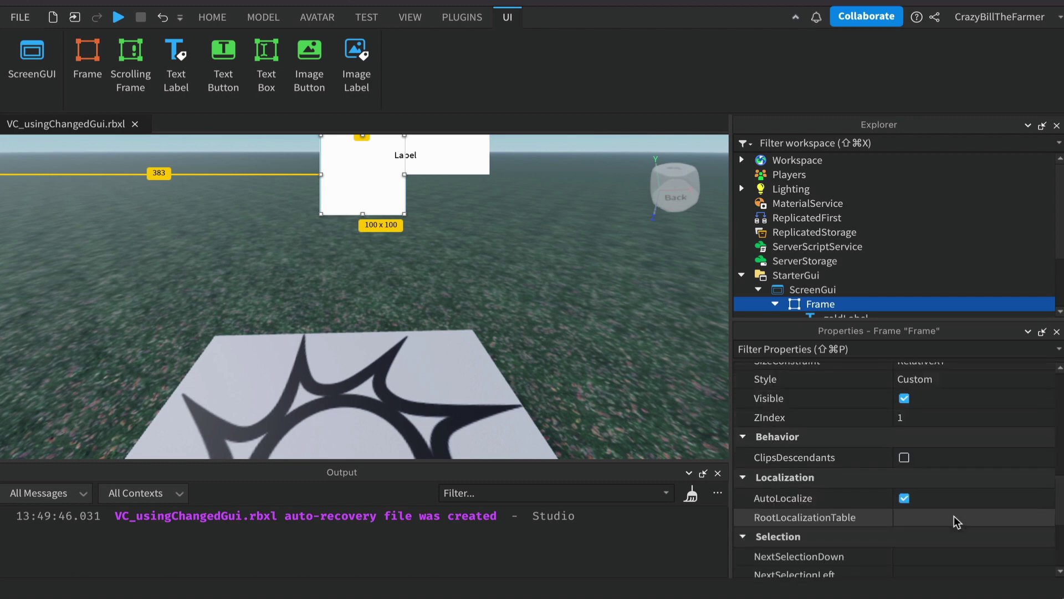
left_click(743, 399)
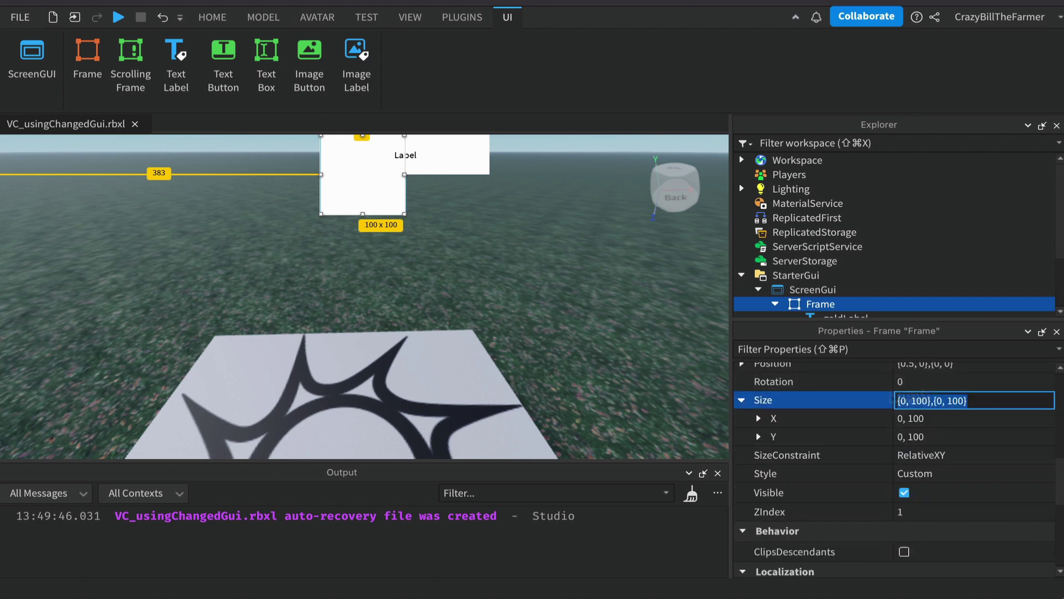
left_click(759, 419)
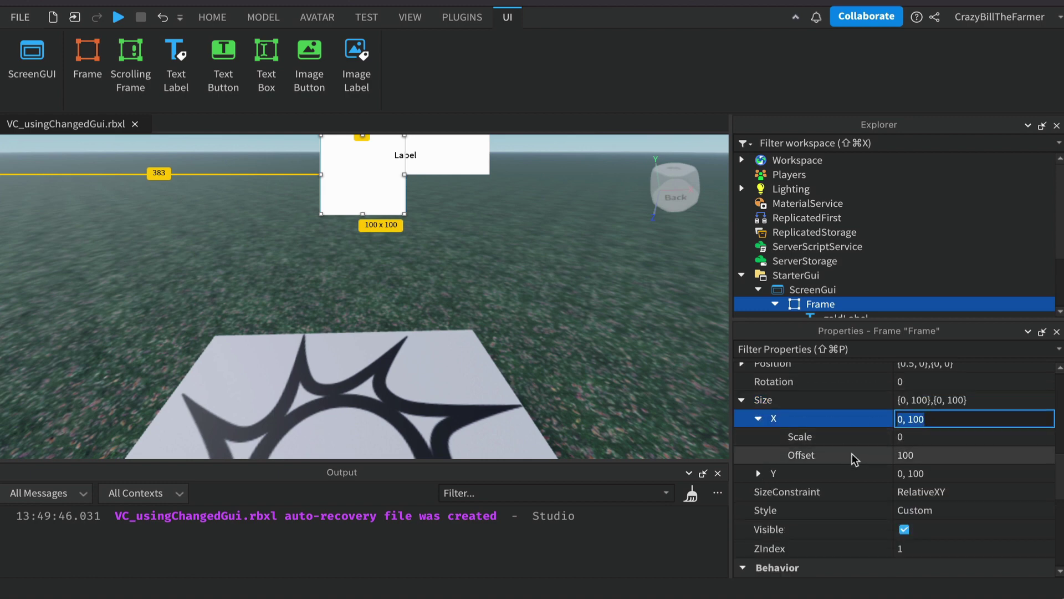
left_click(758, 472)
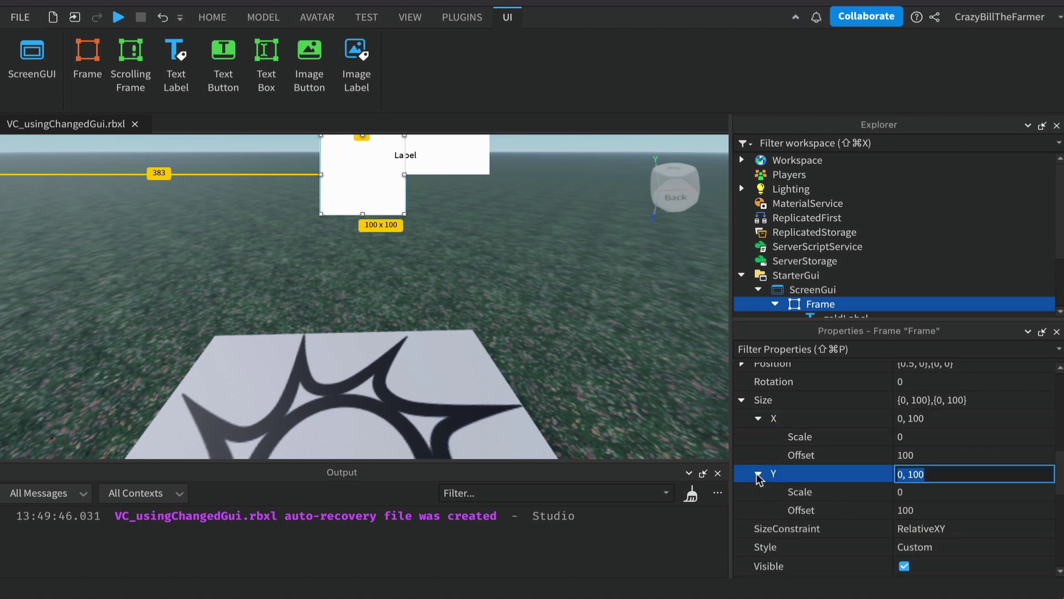
left_click(926, 455)
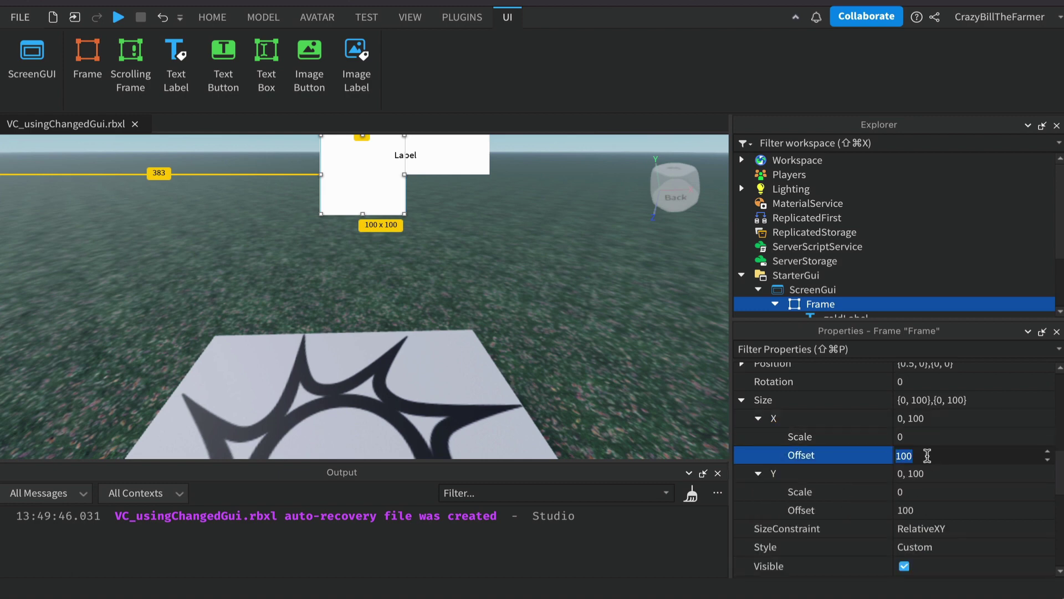
type("0")
key("Return")
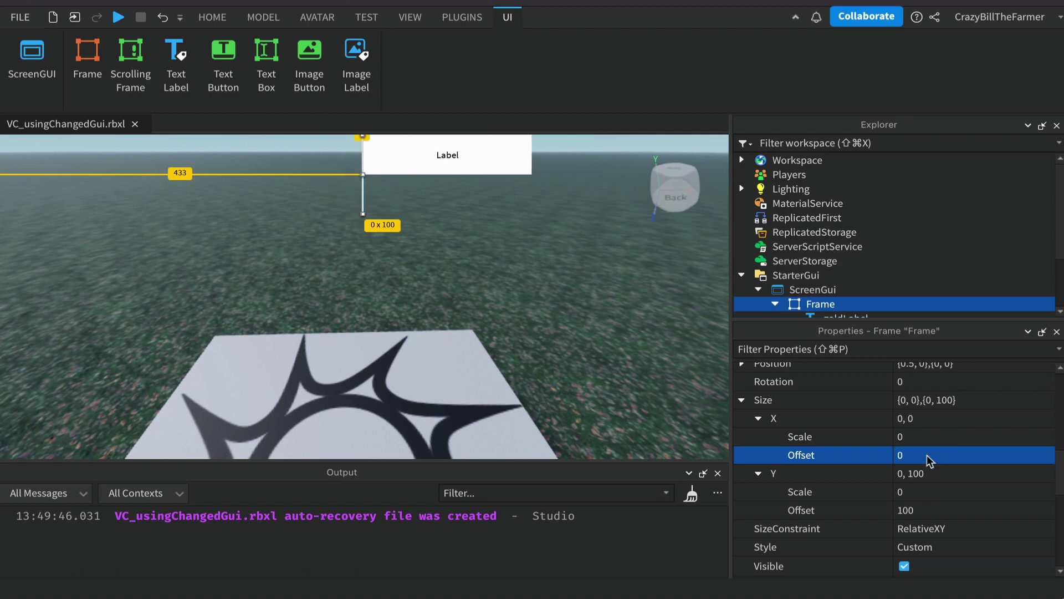
left_click(922, 437)
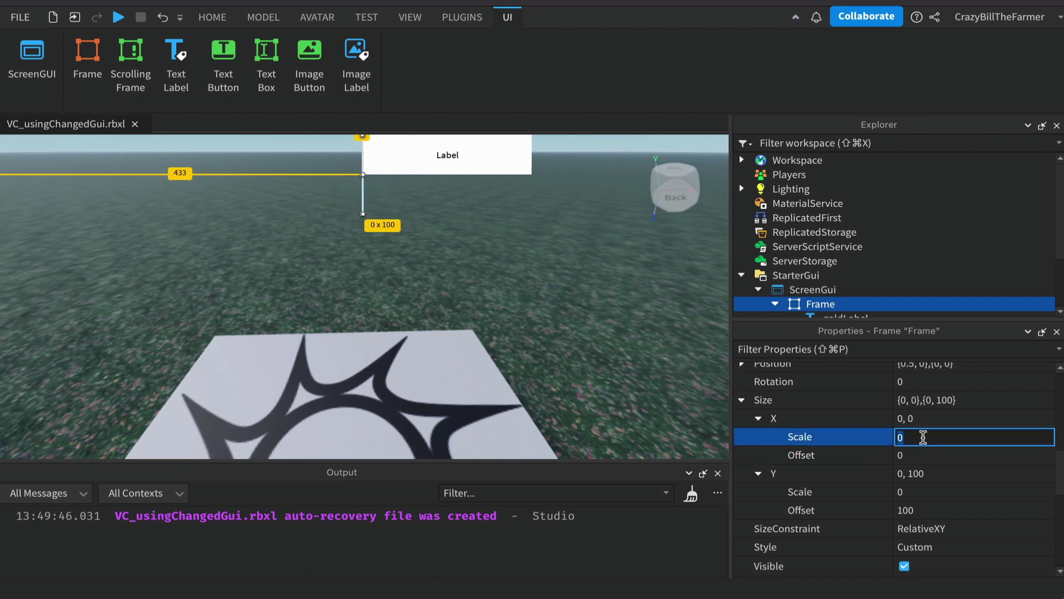
key("Return")
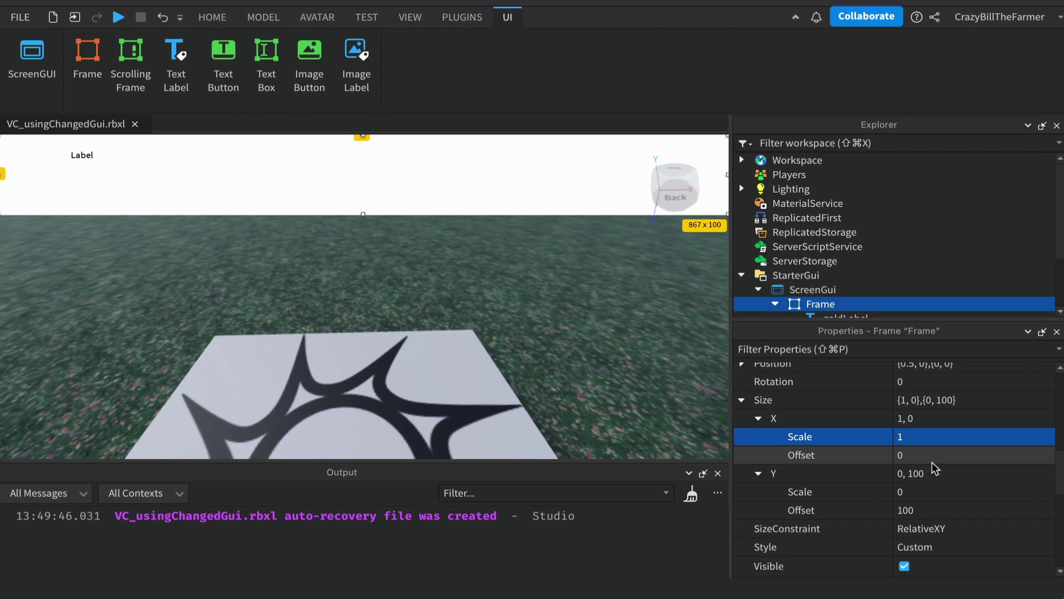
Set the Frame's BackgroundTransparency to 1
scroll(936, 468, "up", 4)
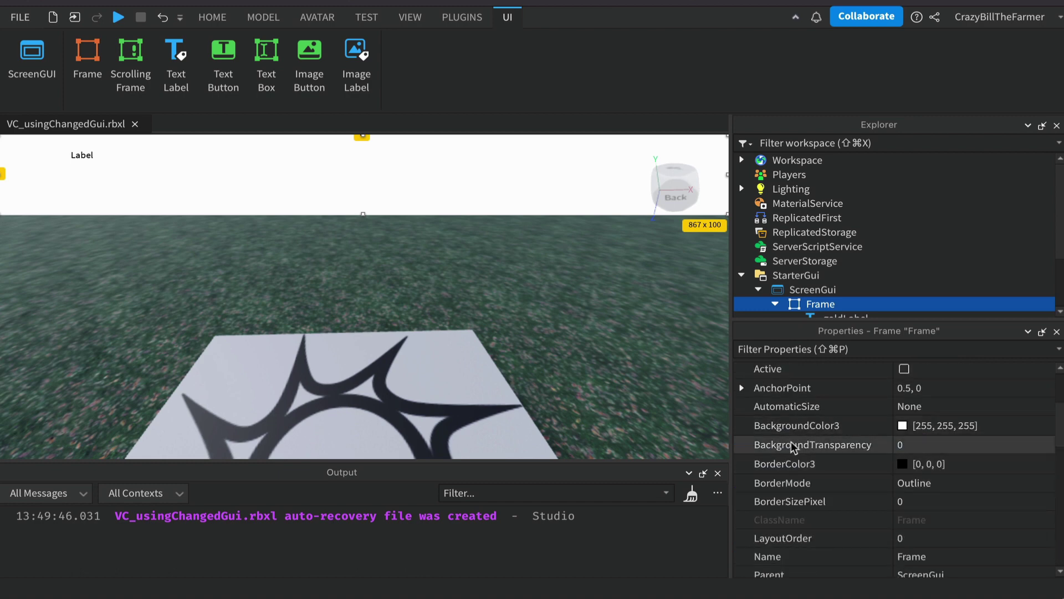
left_click(916, 446)
type("1")
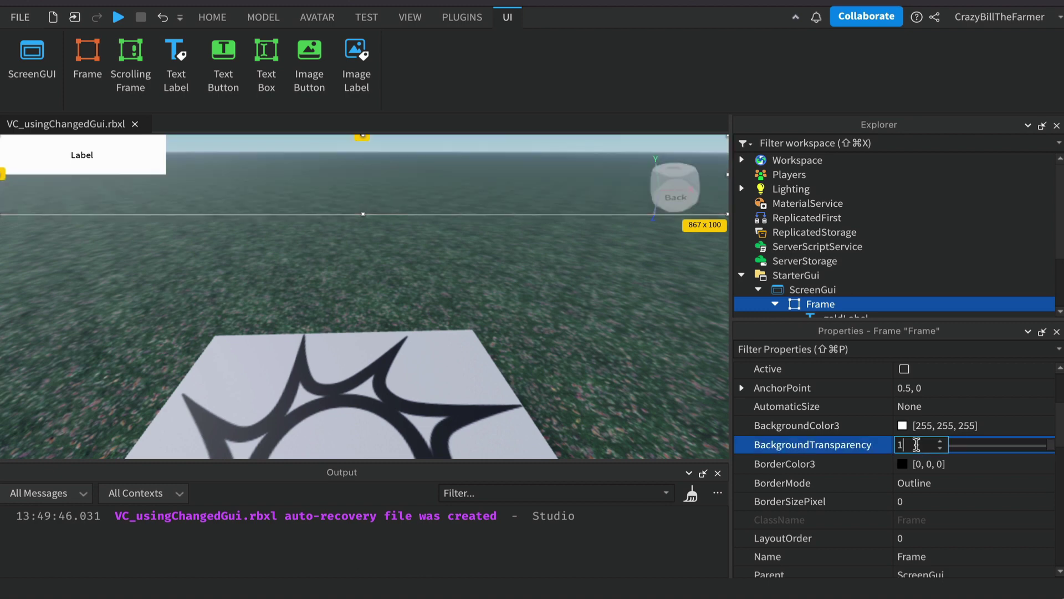
key("Return")
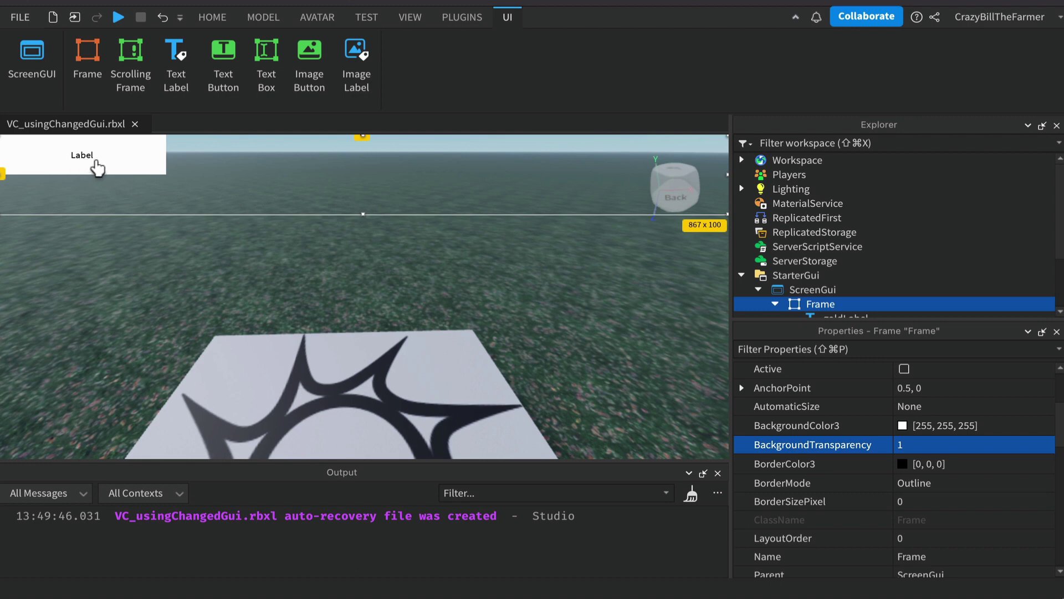
Set the X value of goldLabel's AnchorPoint to 0.5
scroll(901, 256, "down", 2)
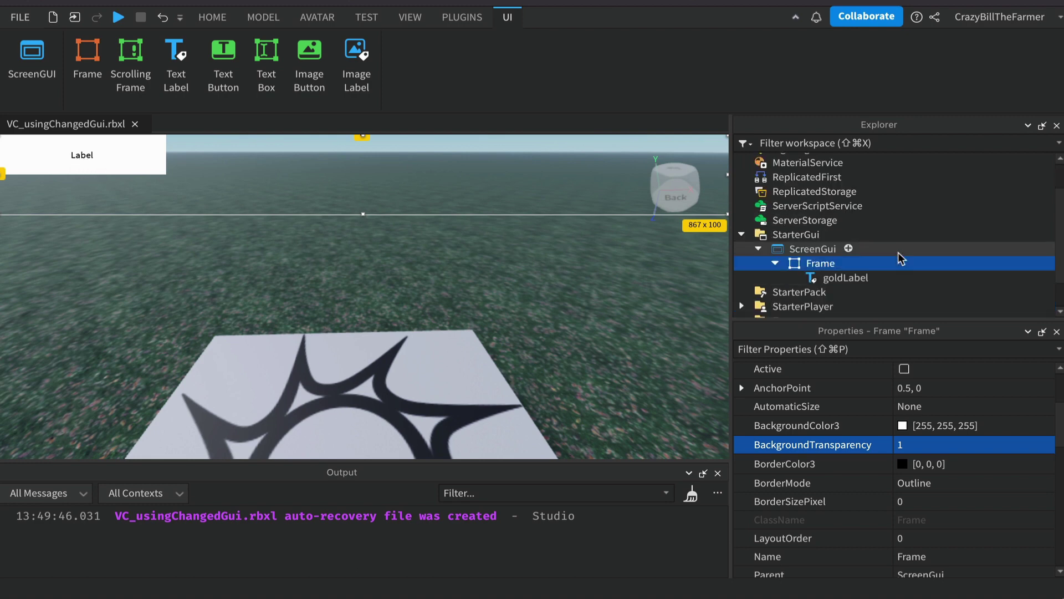
left_click(838, 278)
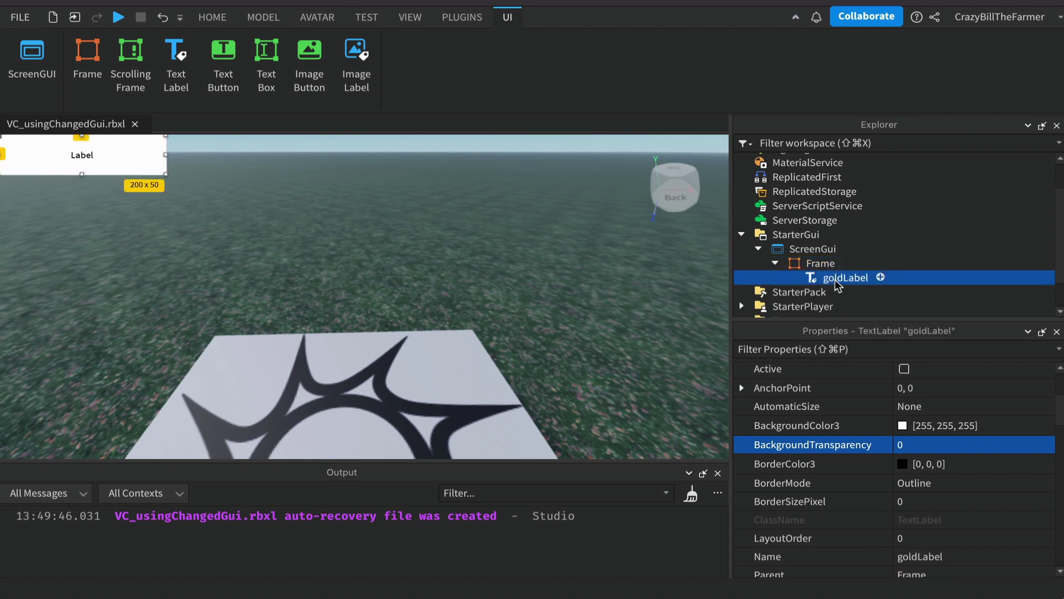
scroll(954, 474, "up", 3)
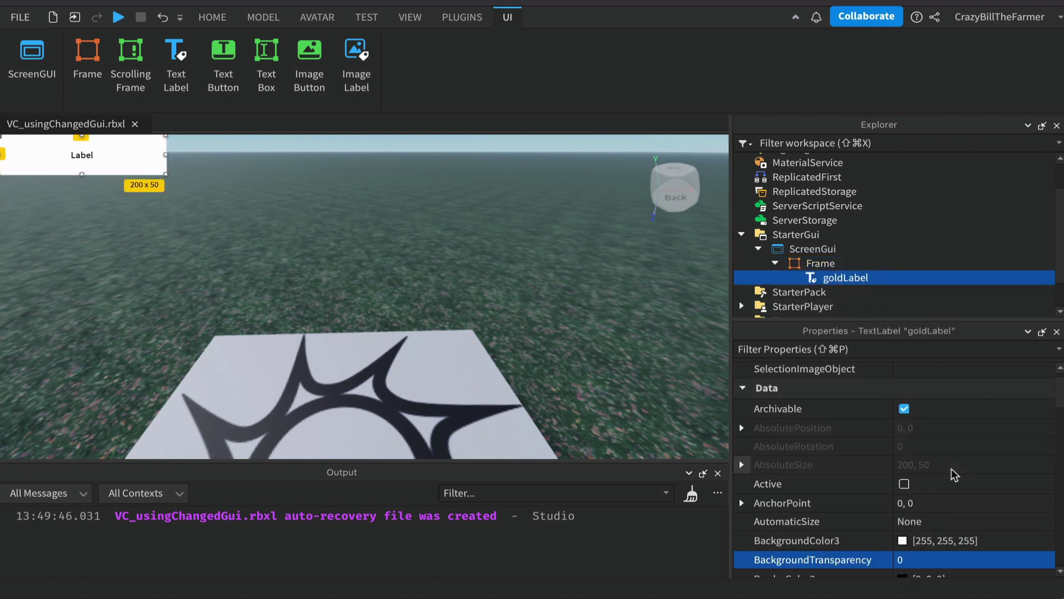
scroll(953, 474, "up", 1)
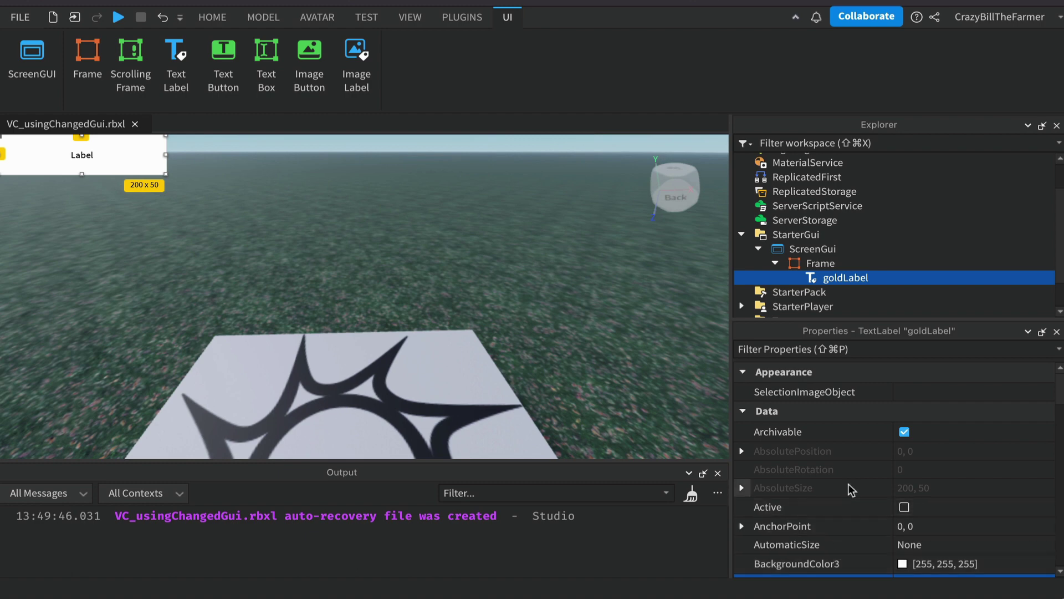
scroll(842, 491, "down", 2)
left_click(742, 469)
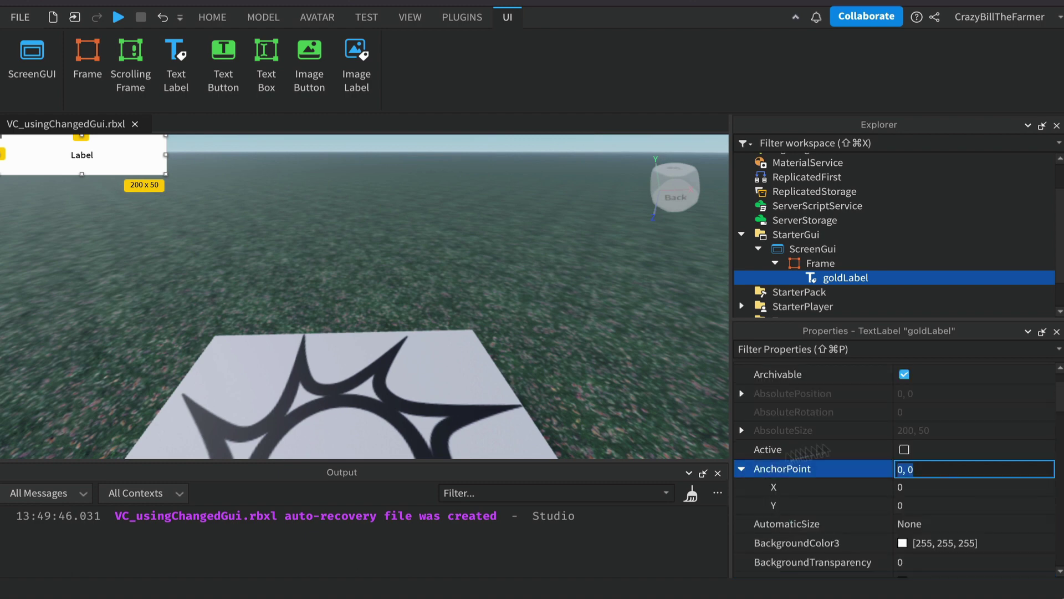
left_click(930, 486)
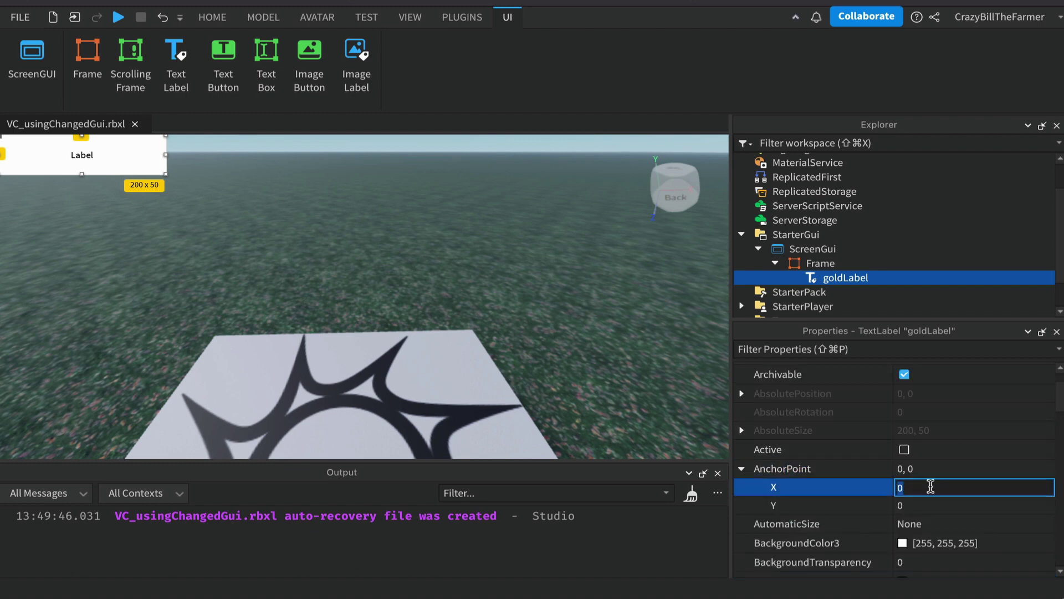
type(".5")
key("Return")
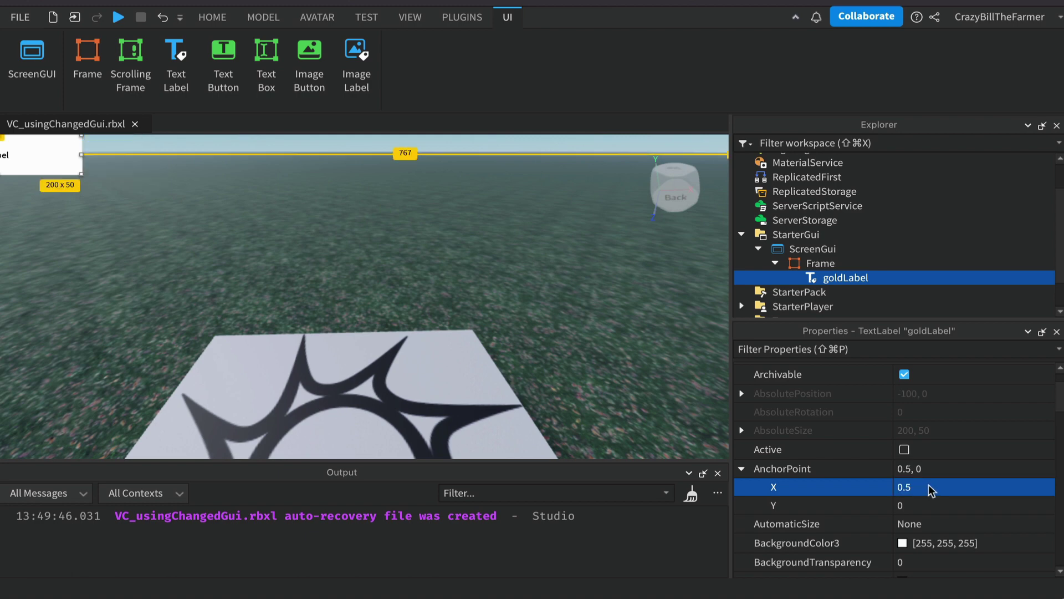
Set the X Scale of goldLabel's Position to 0.5
scroll(978, 455, "down", 5)
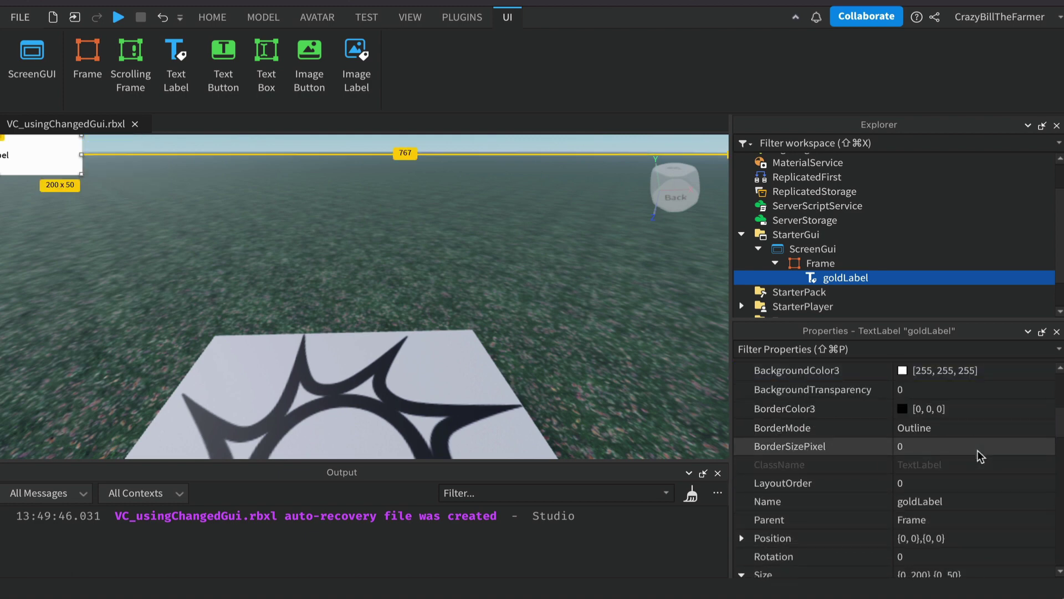
scroll(981, 456, "down", 2)
scroll(981, 456, "down", 2)
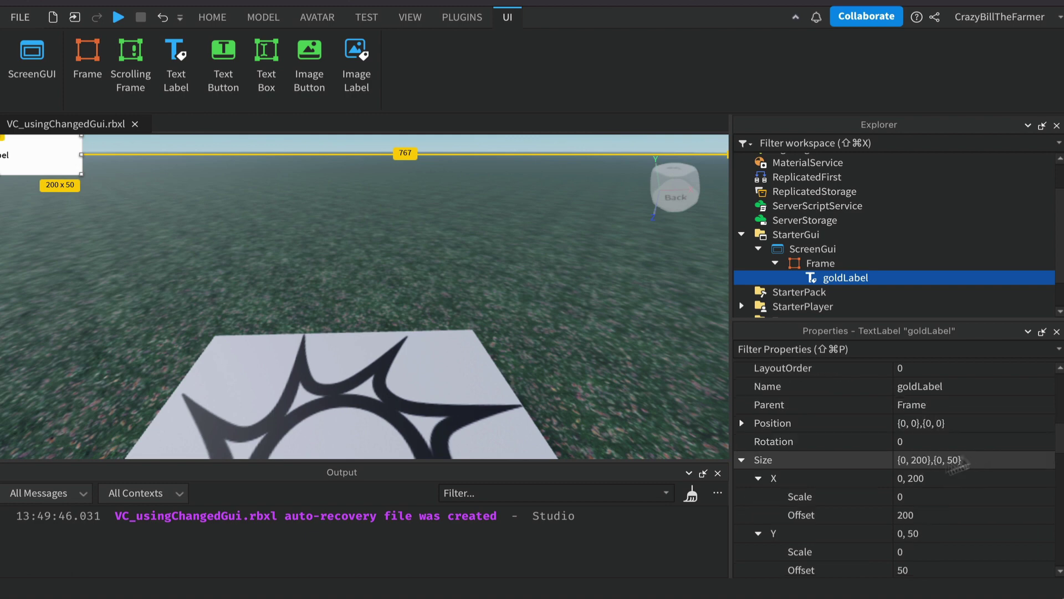
left_click(742, 423)
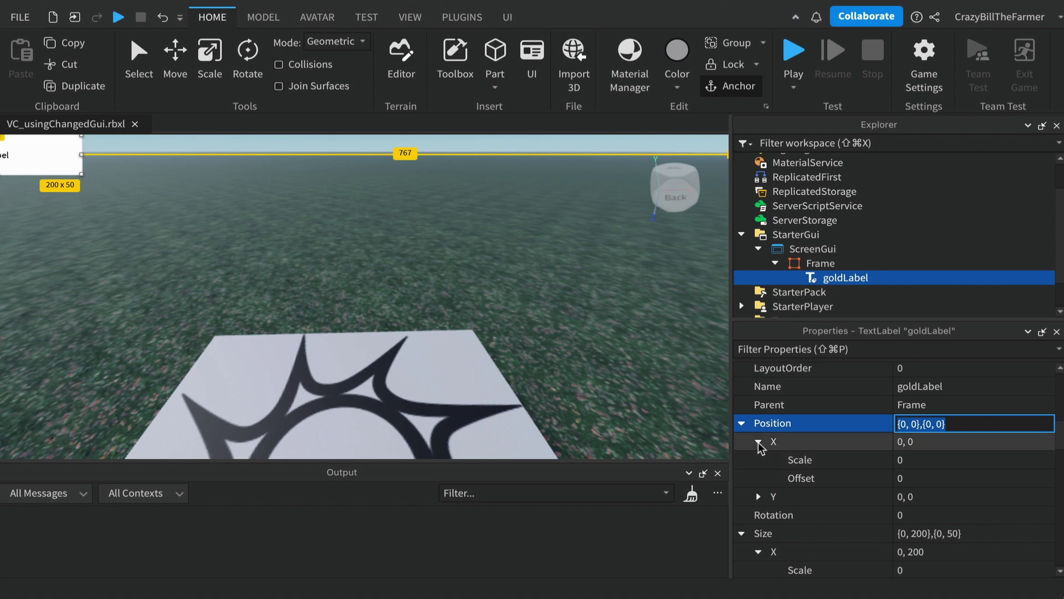
left_click(931, 461)
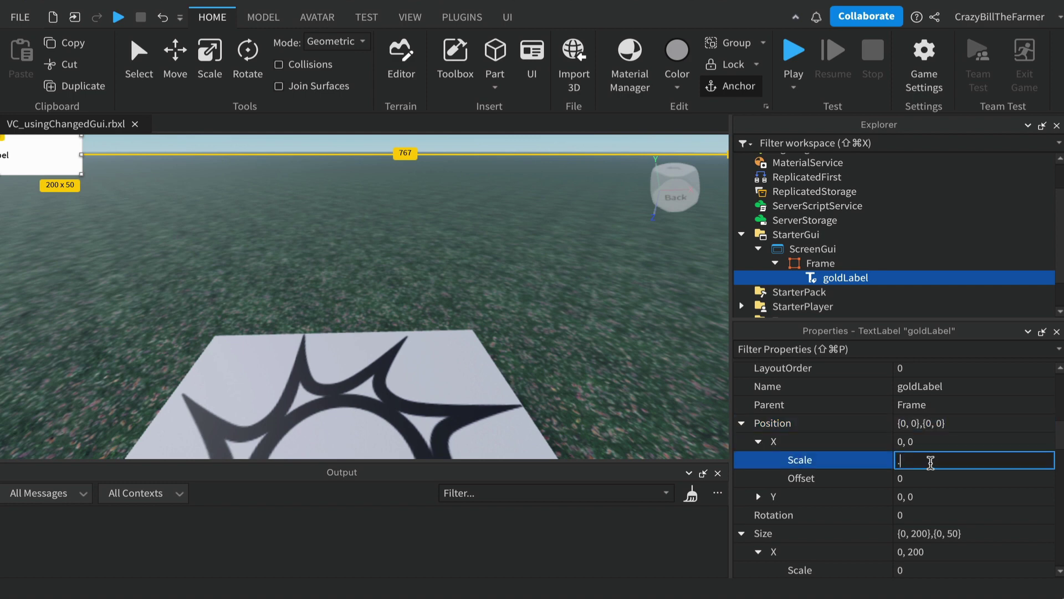
type(".5")
key("Return")
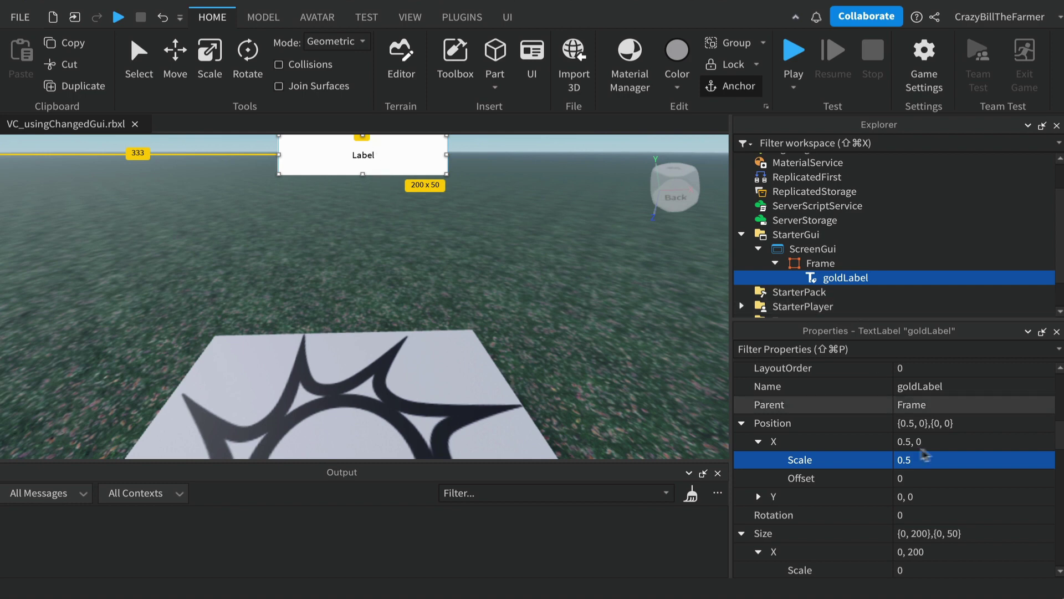
Set the Y Scale of goldLabel's Position to 0.05
left_click(758, 496)
left_click(925, 495)
scroll(949, 487, "down", 1)
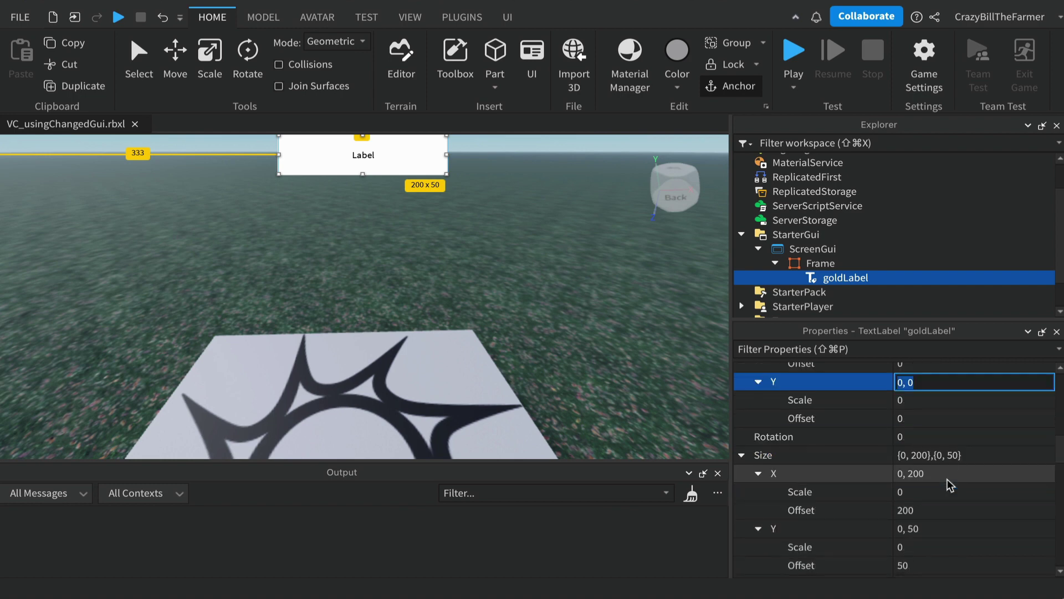
left_click(932, 399)
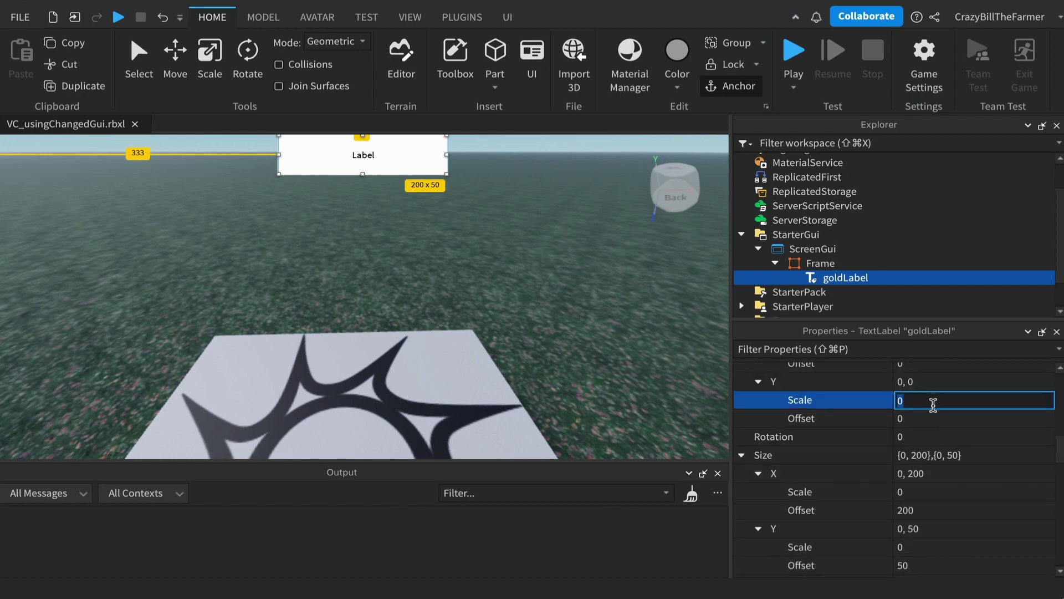
type("0.05")
key("Return")
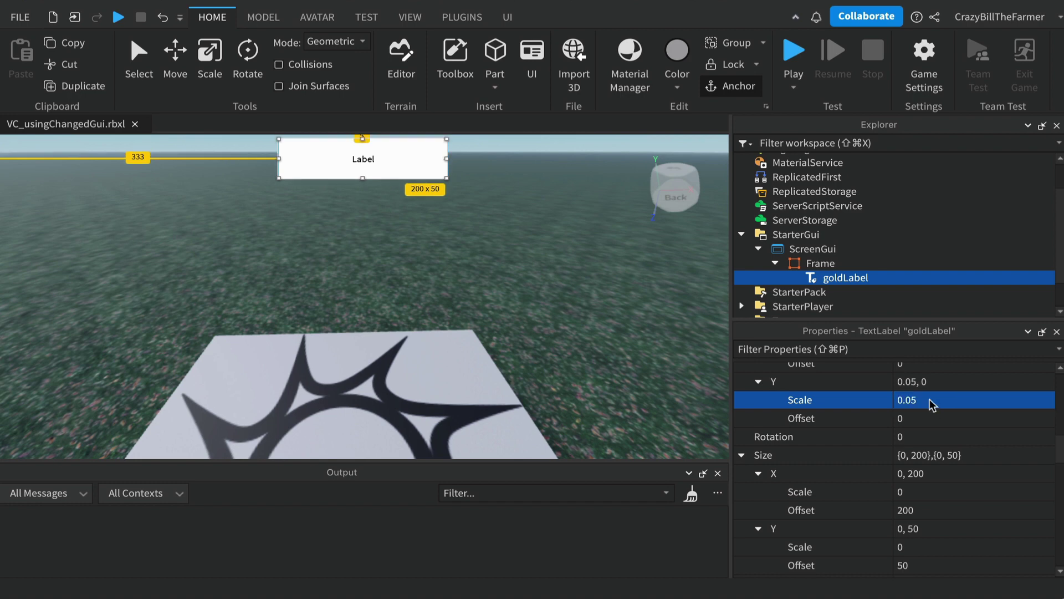
Set the Y Scale of goldLabel's Position to 0.1
left_click(929, 402)
left_click(943, 401)
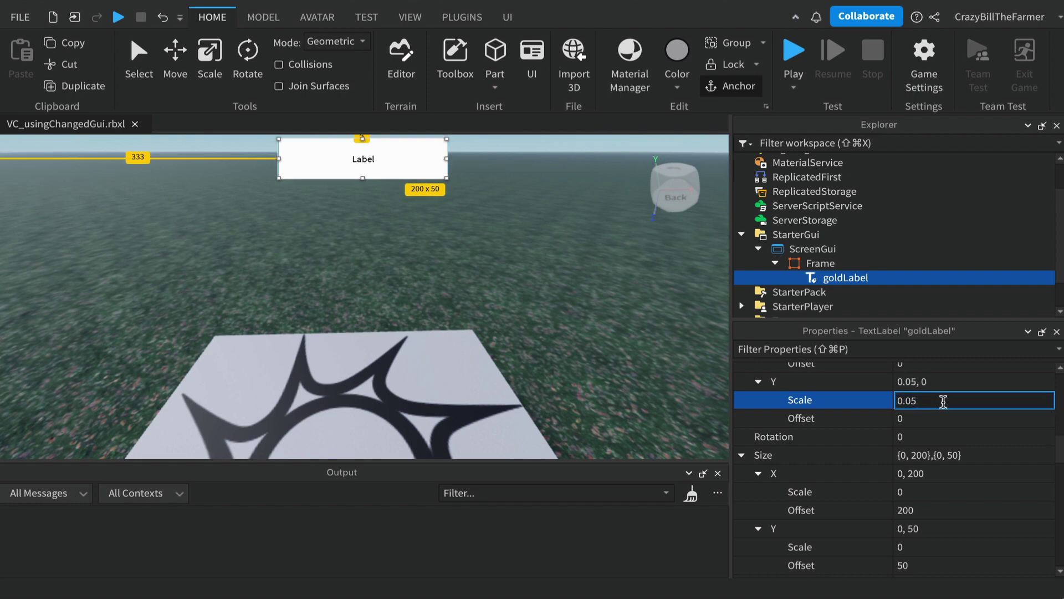
type("1")
key("Return")
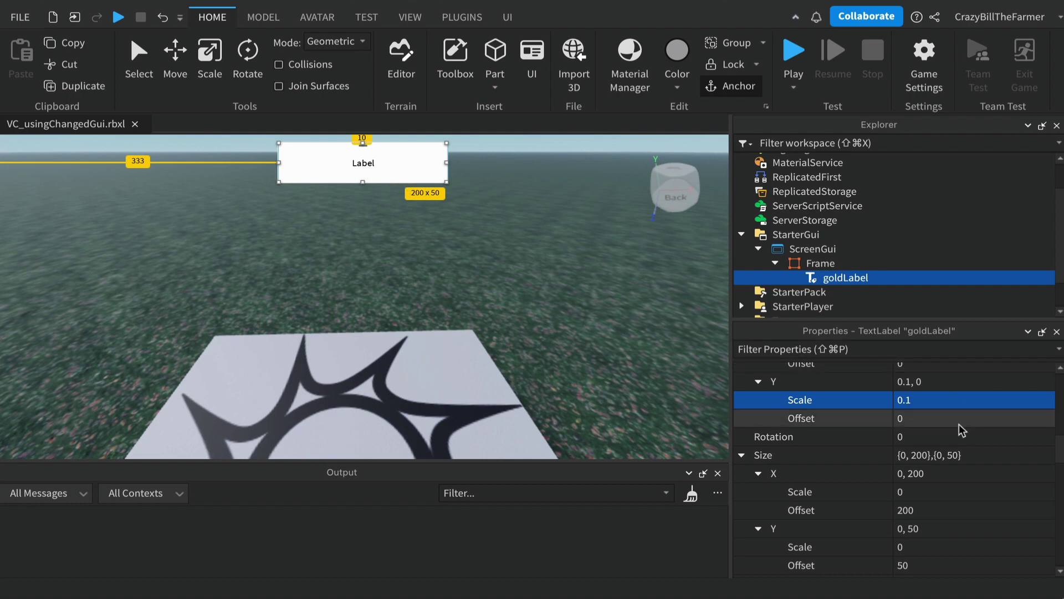
Set goldLabel's BackgroundColor3 to black [0, 0, 0]
scroll(962, 441, "up", 10)
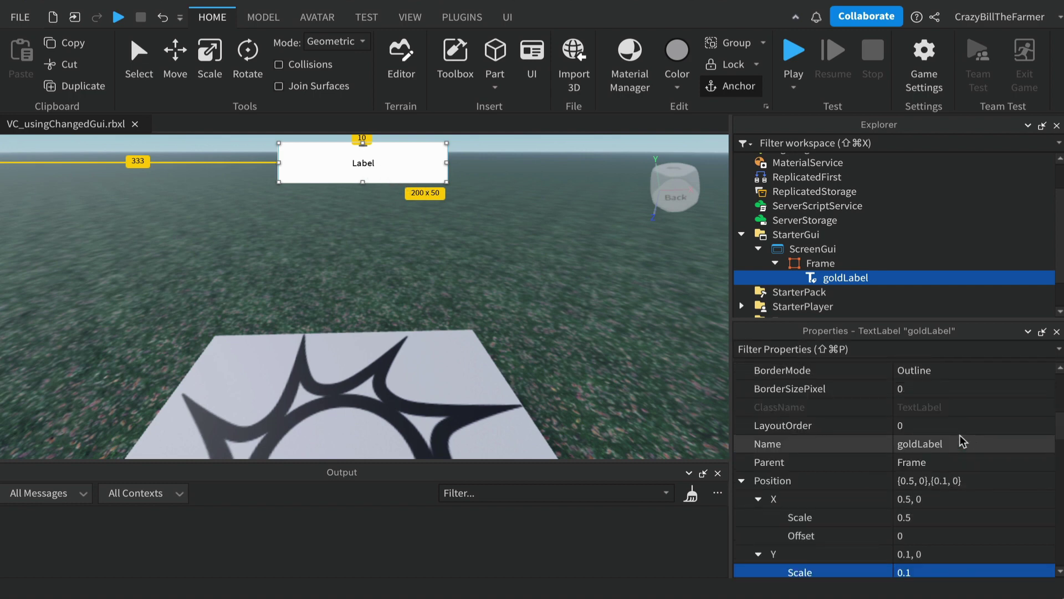
scroll(963, 440, "down", 5)
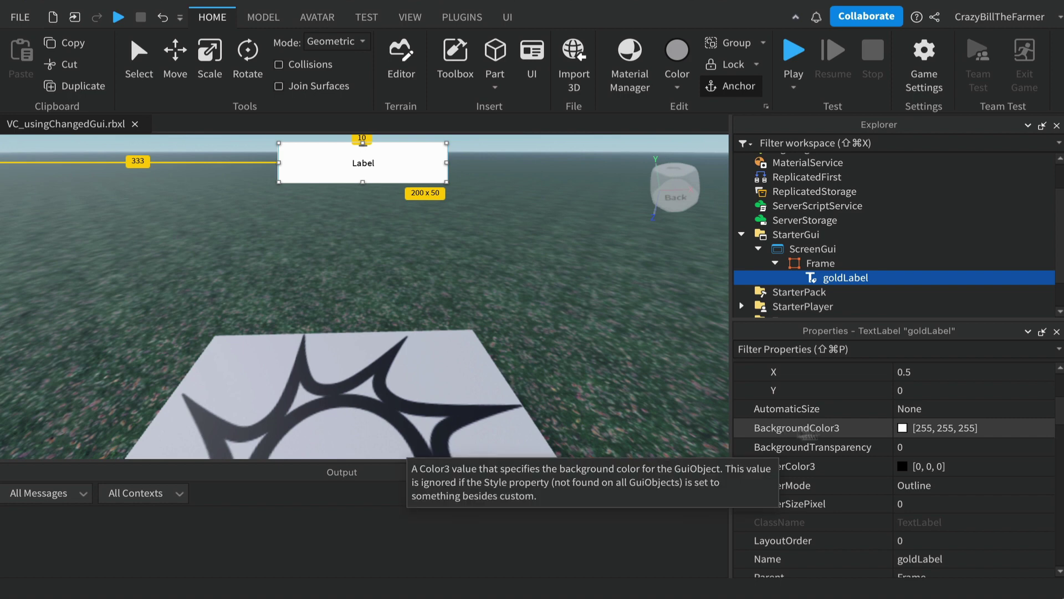
left_click(903, 428)
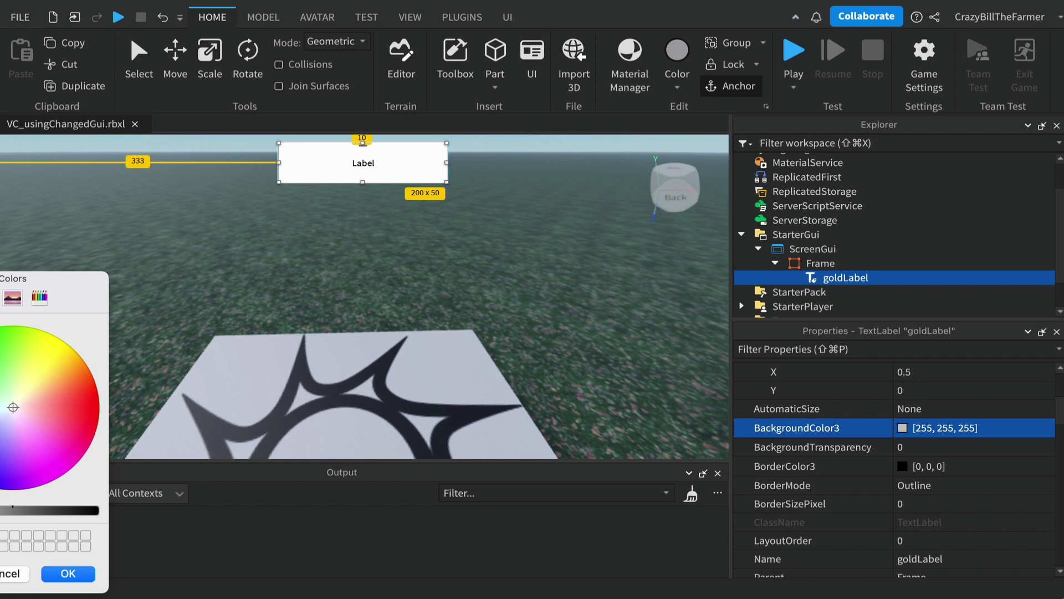
left_click_drag(12, 508, 161, 516)
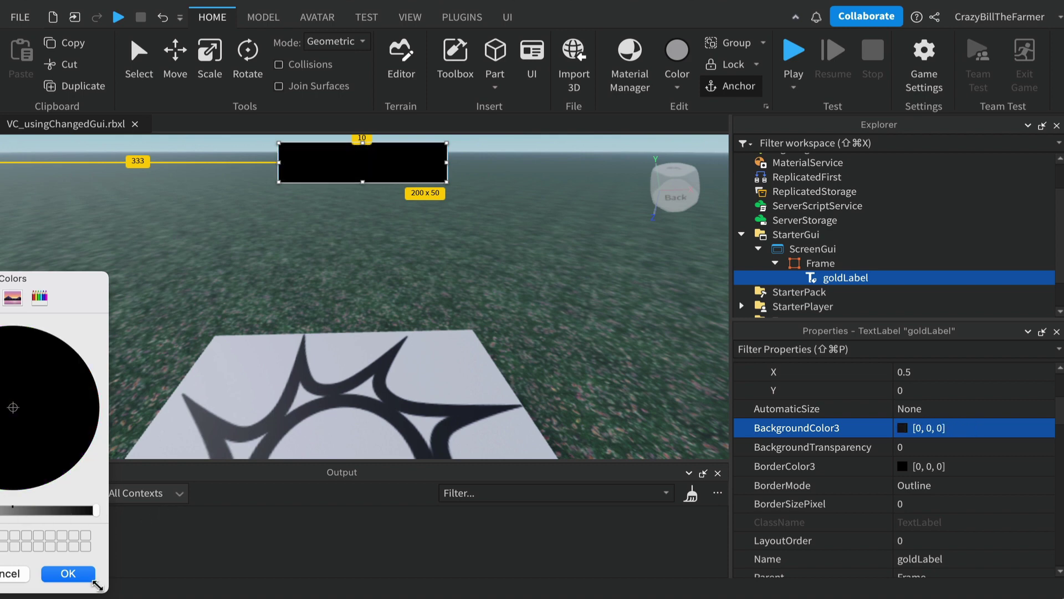
left_click(69, 573)
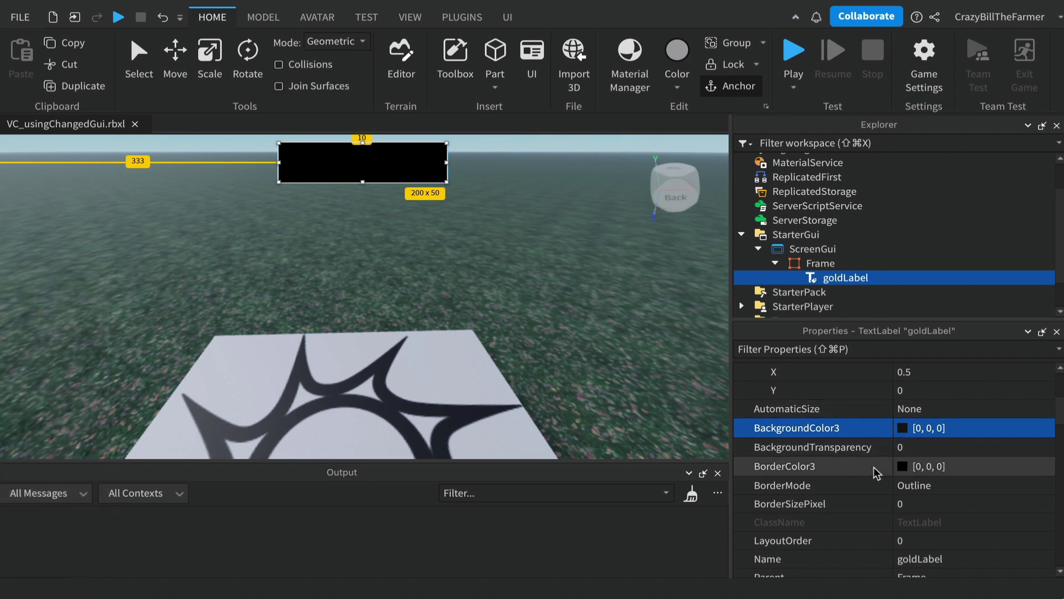
Set goldLabel's BorderColor3 to cyan [60, 244, 255]
left_click(902, 466)
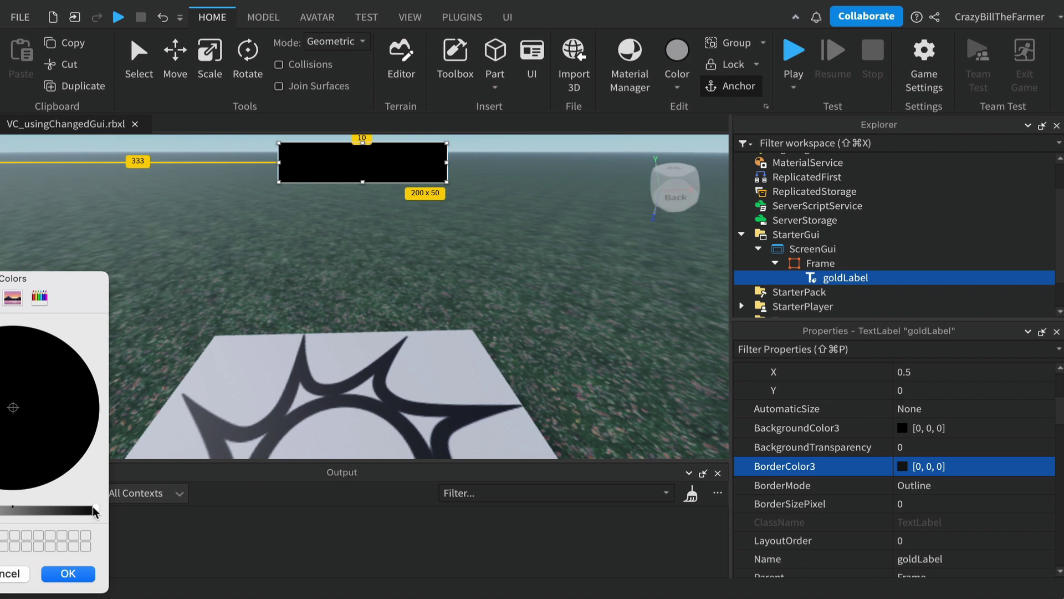
left_click_drag(95, 513, 3, 512)
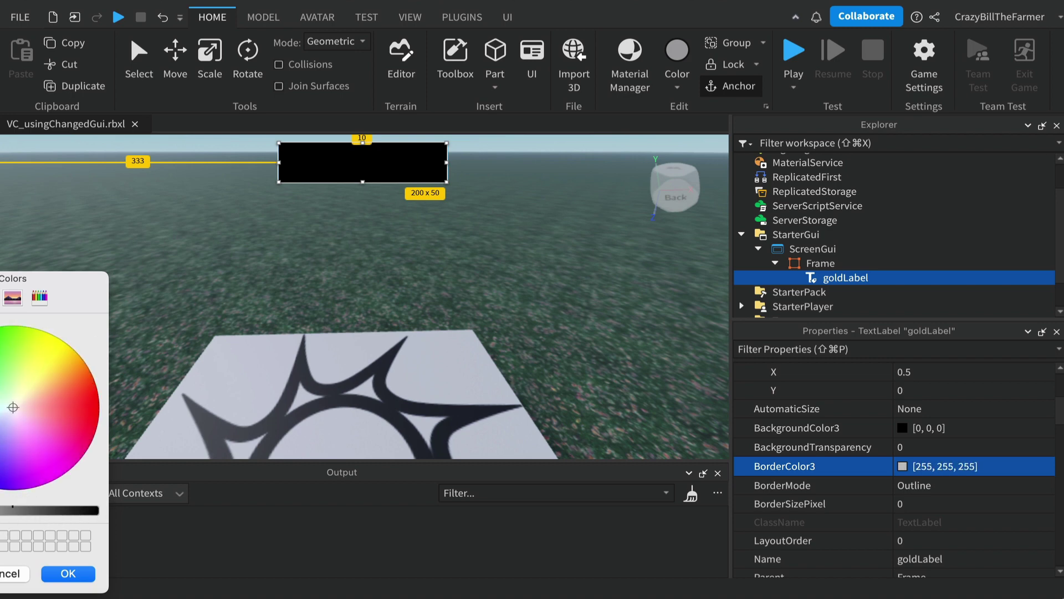
left_click(2, 410)
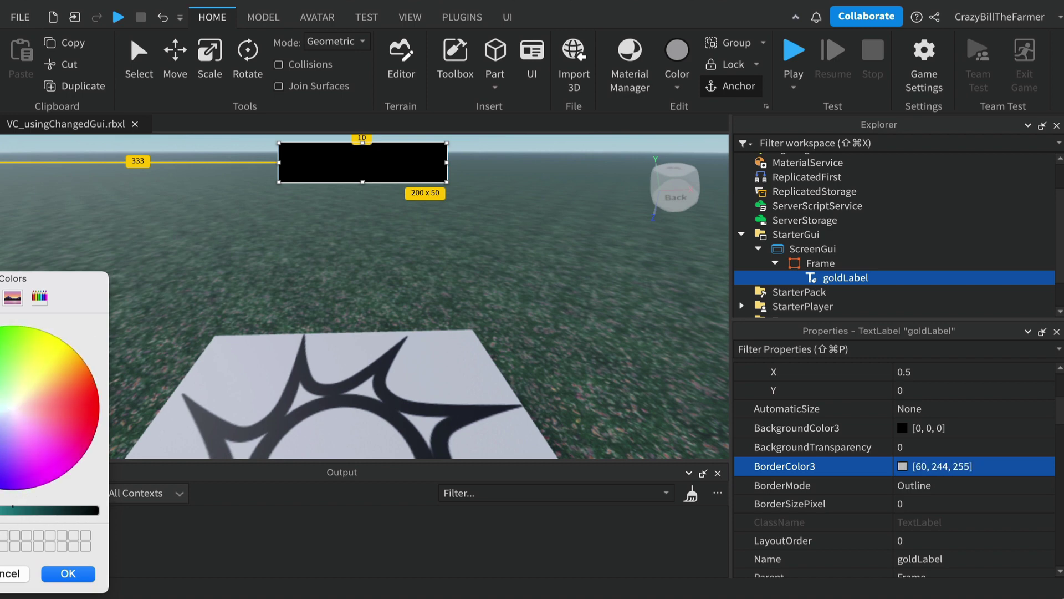
left_click(76, 579)
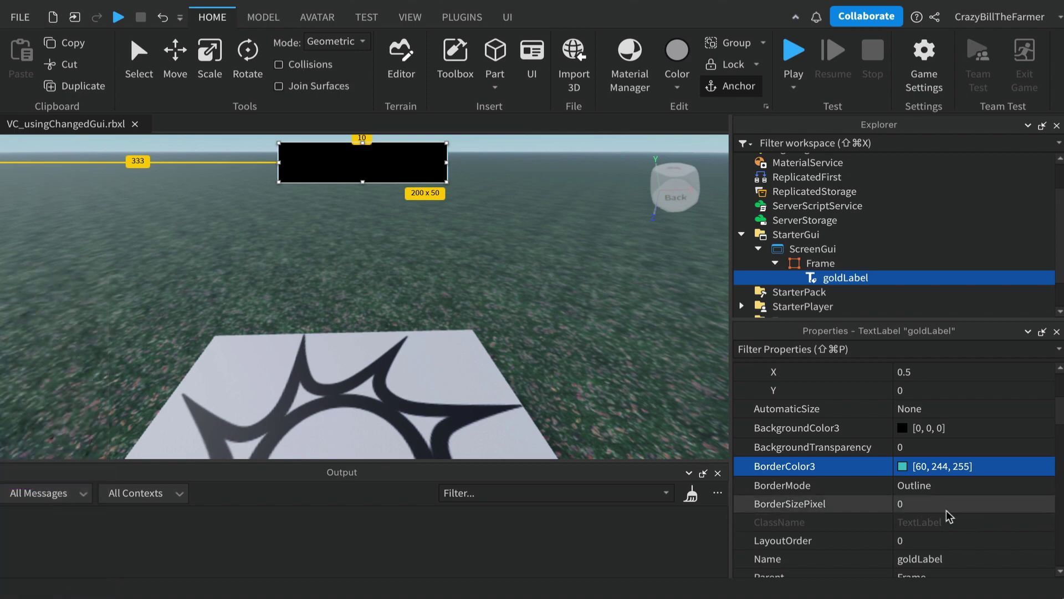
Set goldLabel's BorderSizePixel to 5
scroll(957, 504, "down", 3)
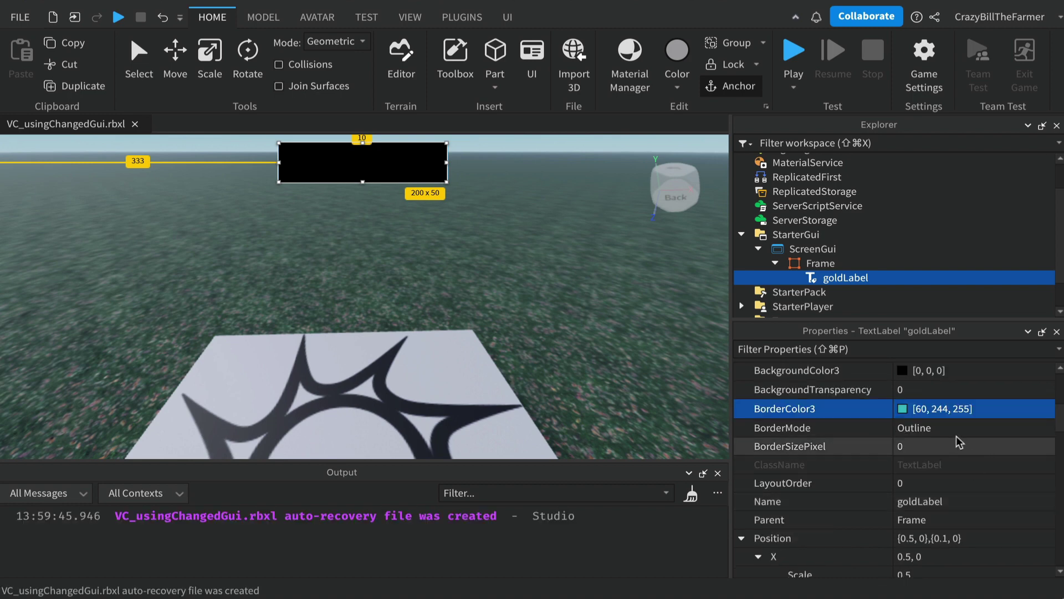
left_click(926, 449)
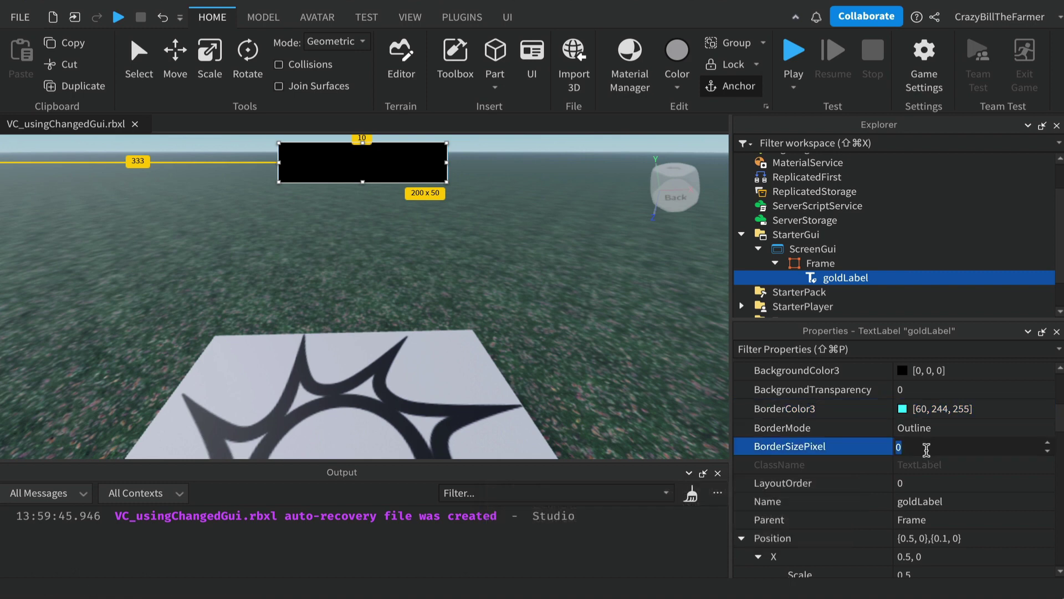
key("Return")
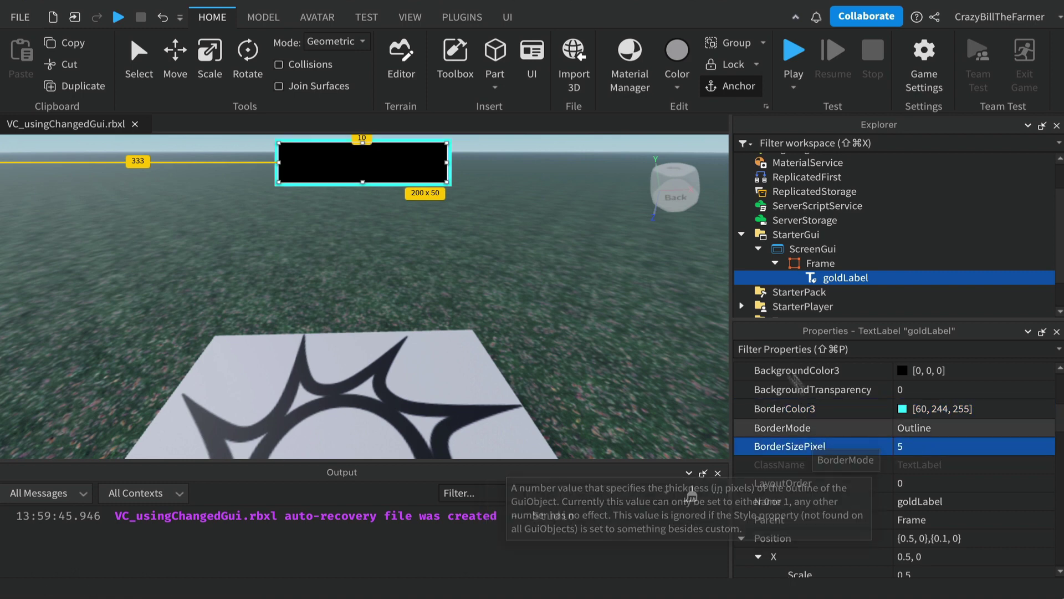
Set goldLabel's TextColor3 to yellow [255, 255, 37]
scroll(958, 475, "down", 5)
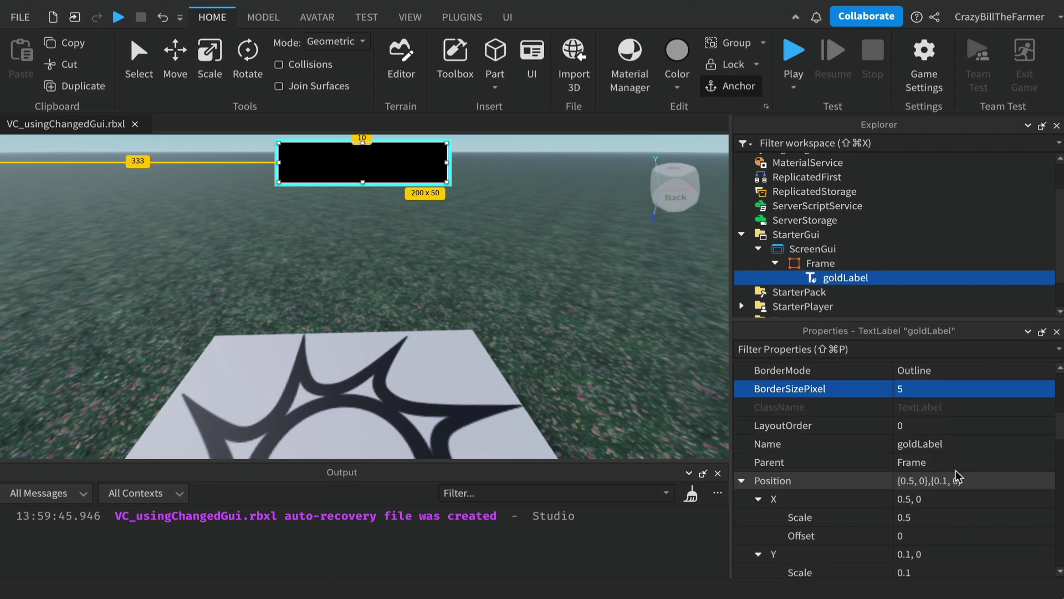
scroll(958, 476, "down", 3)
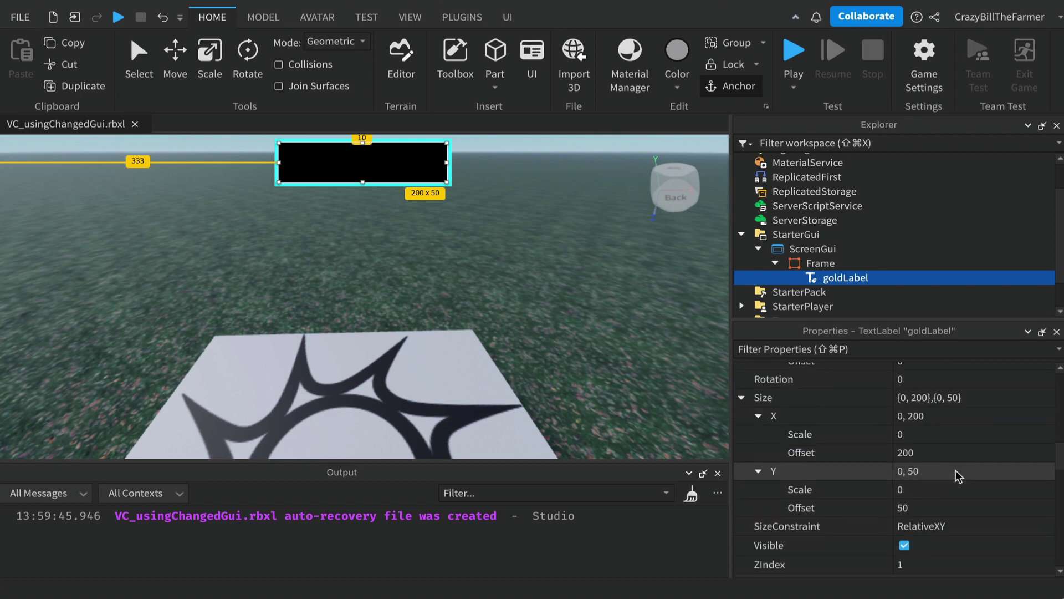
scroll(958, 475, "down", 8)
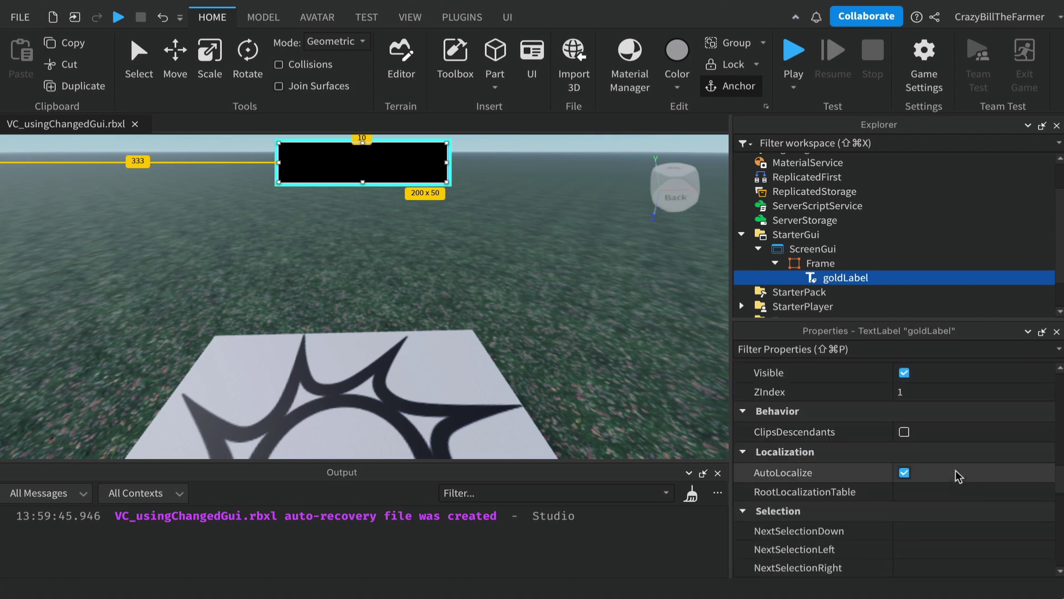
scroll(958, 475, "down", 2)
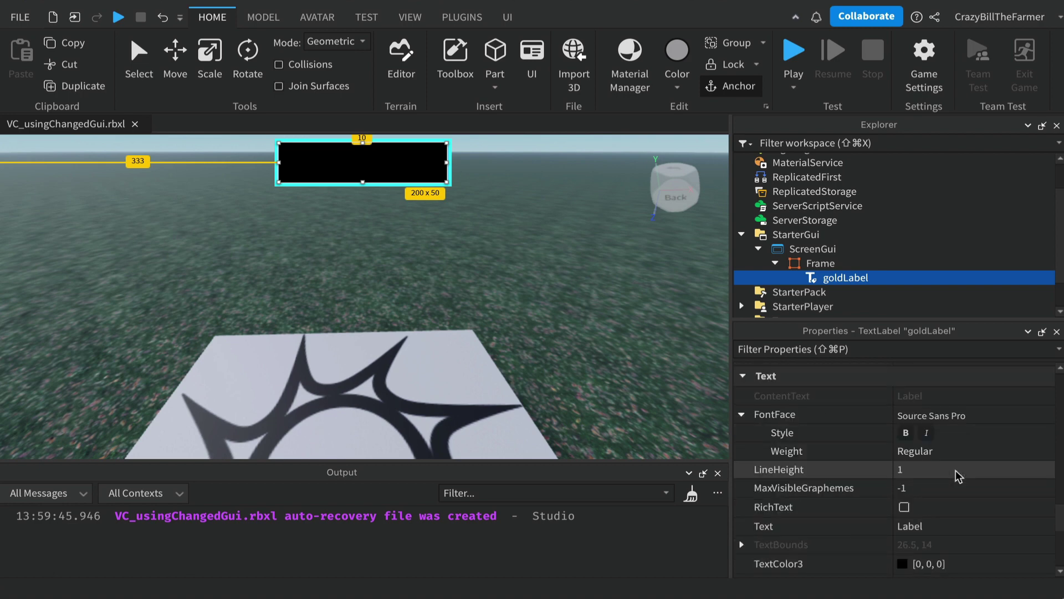
scroll(958, 475, "down", 2)
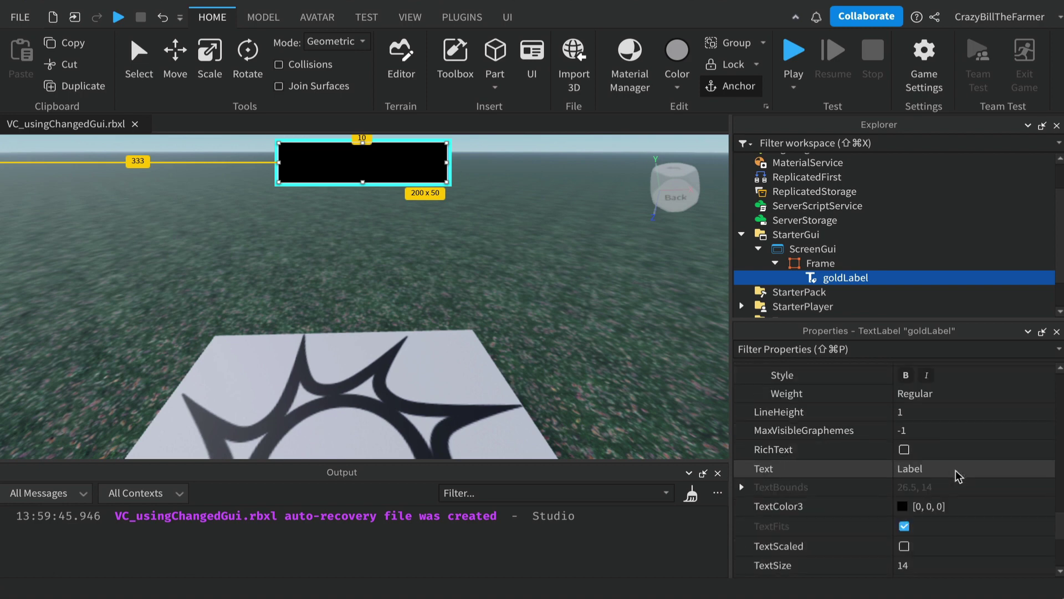
scroll(958, 475, "down", 2)
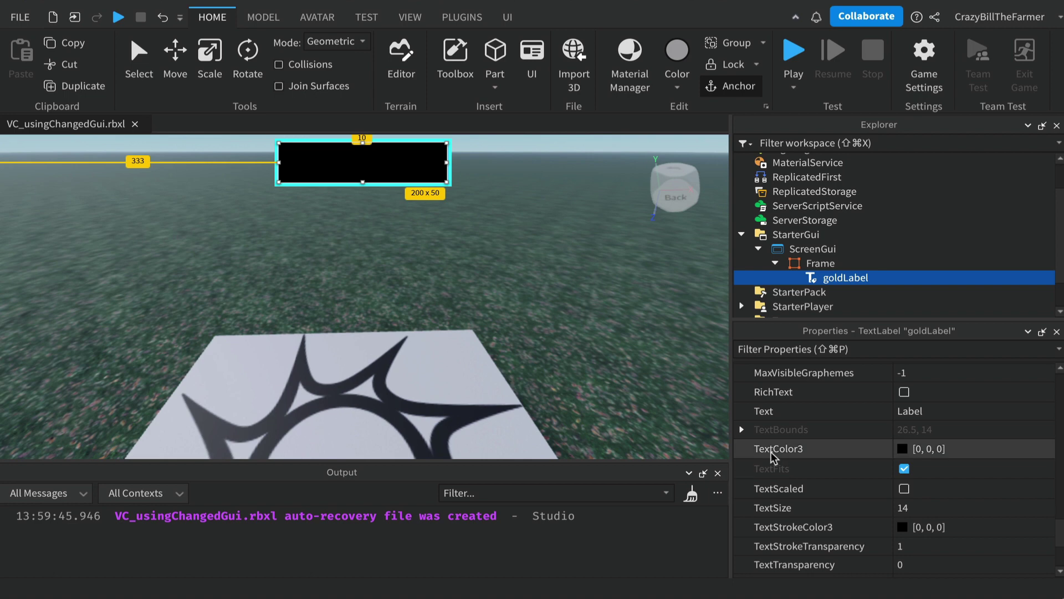
left_click(902, 449)
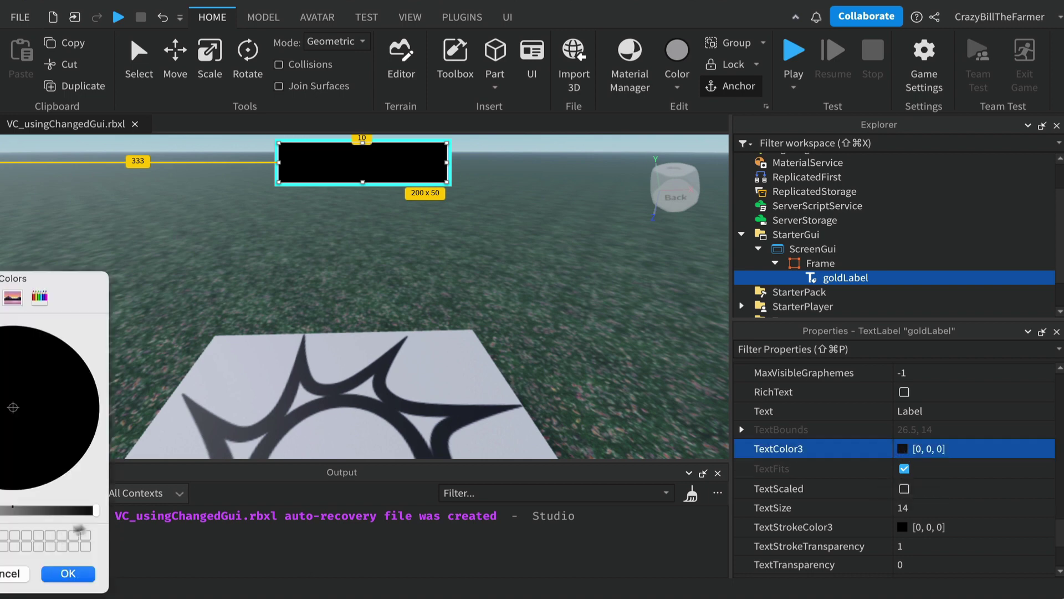
left_click_drag(96, 510, 12, 510)
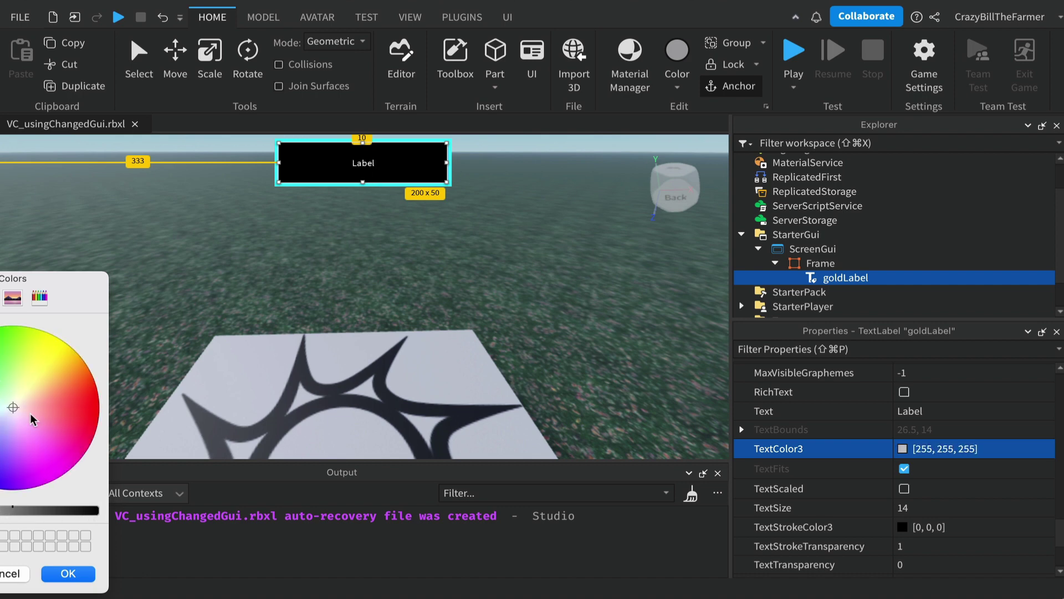
left_click(50, 347)
left_click(71, 573)
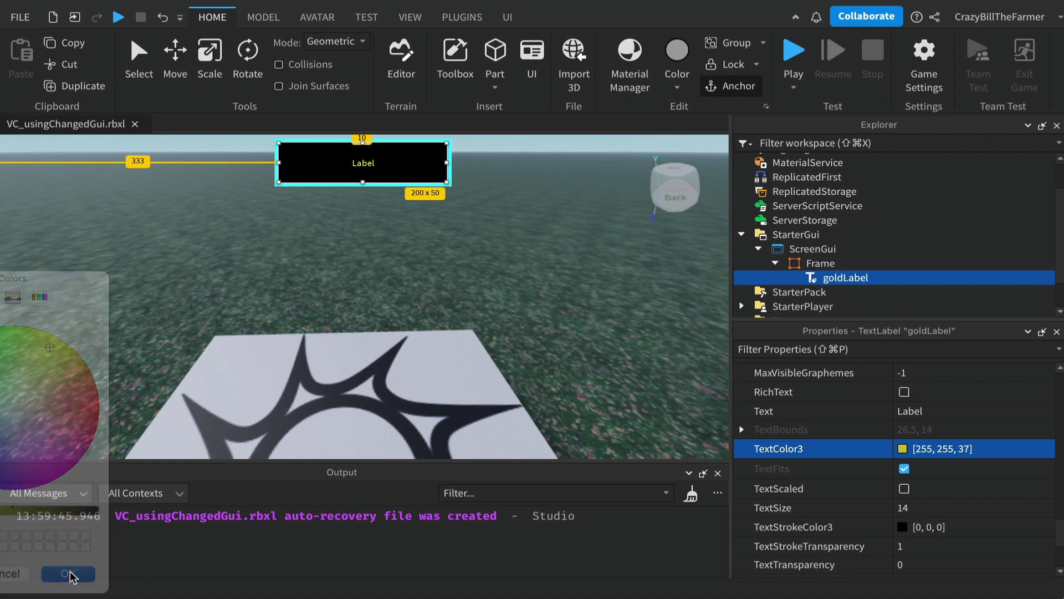
Set goldLabel's Text to "Gold:" and enable TextScaled
left_click(977, 410)
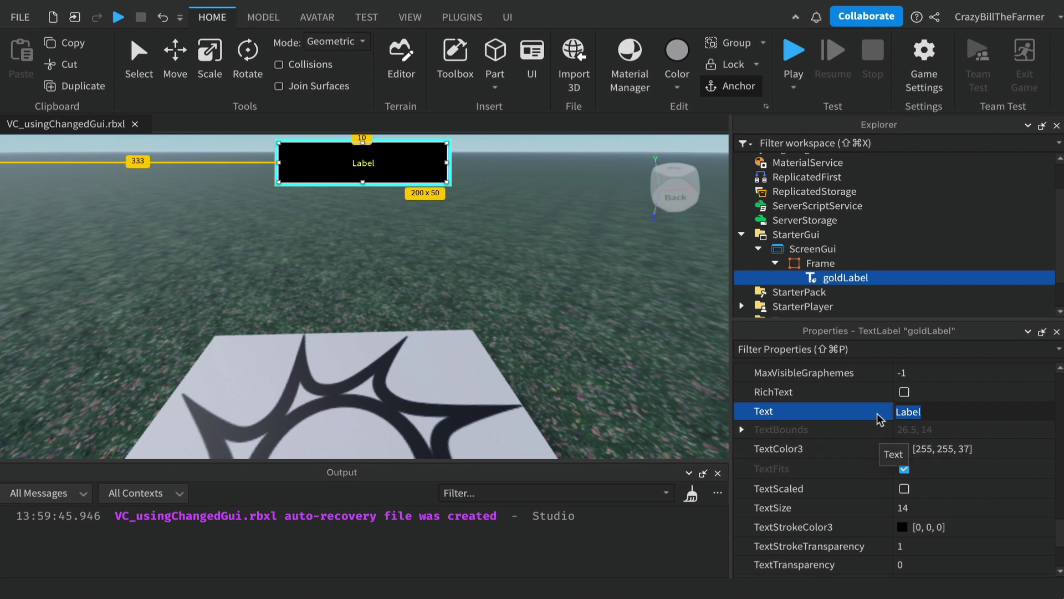
type("Gold:")
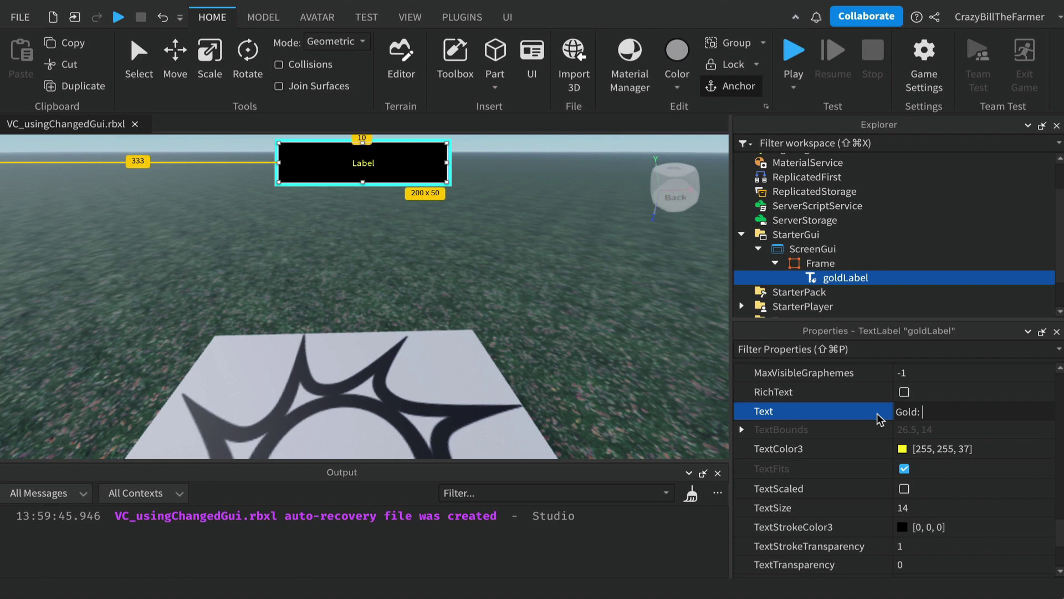
key("Return")
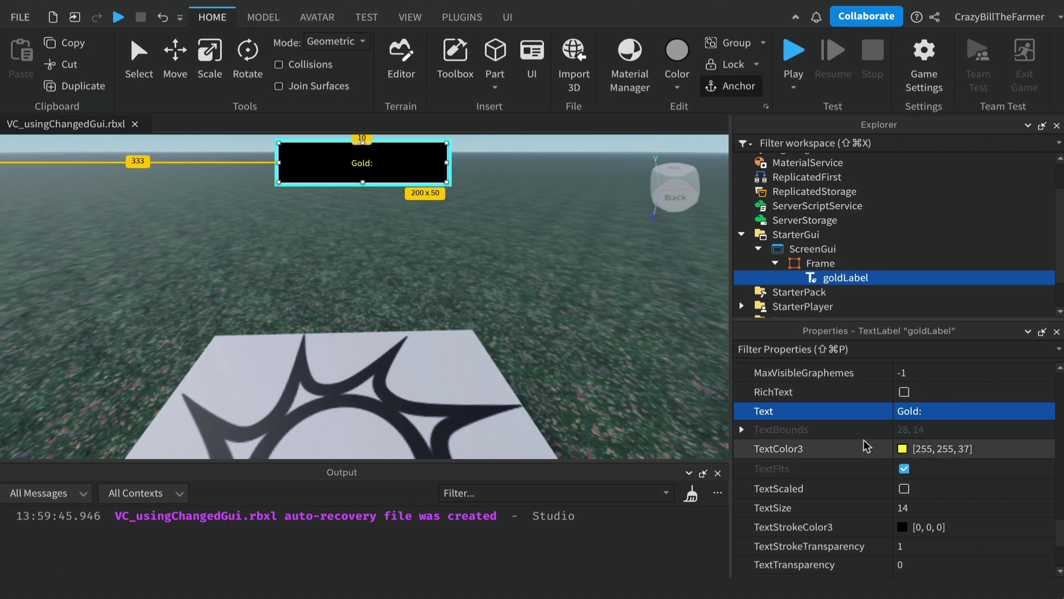
left_click(904, 488)
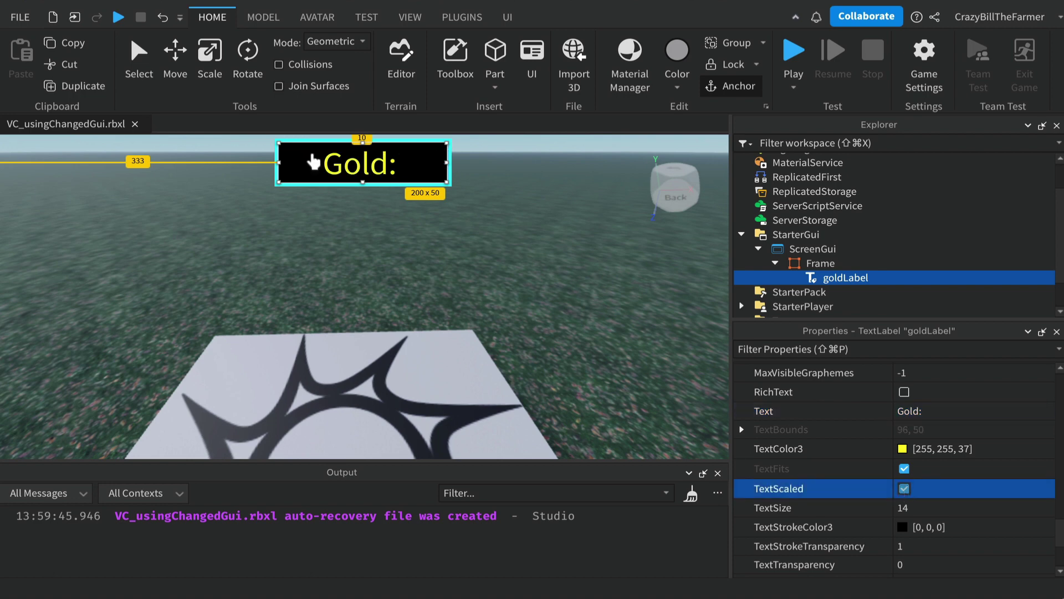
Try a manual TextSize of 1 on goldLabel with TextScaled disabled, and re-enable TextScaled
left_click(906, 490)
left_click(942, 515)
left_click_drag(967, 516, 927, 513)
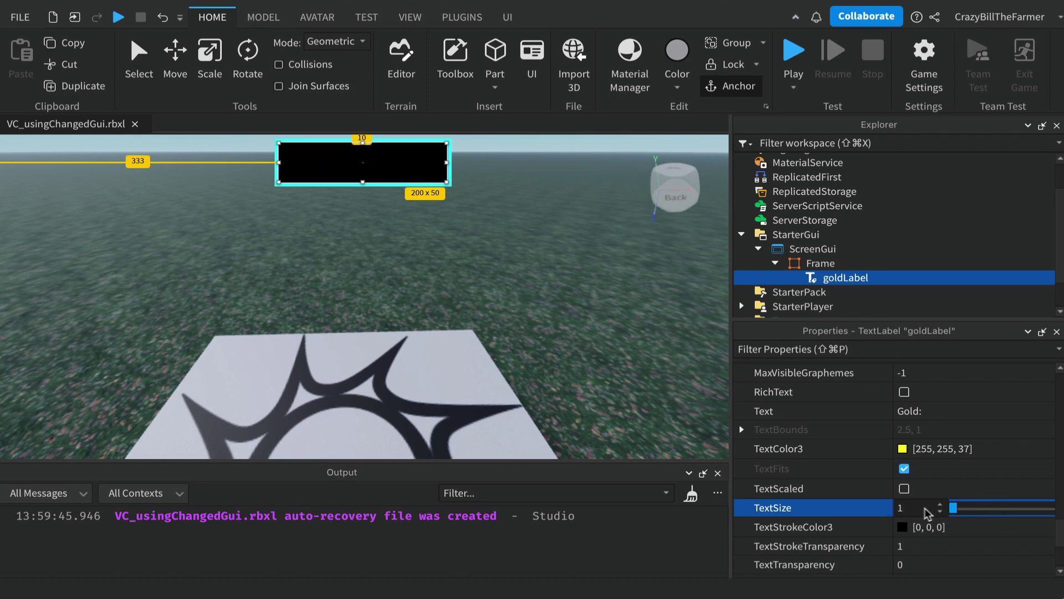
left_click(905, 488)
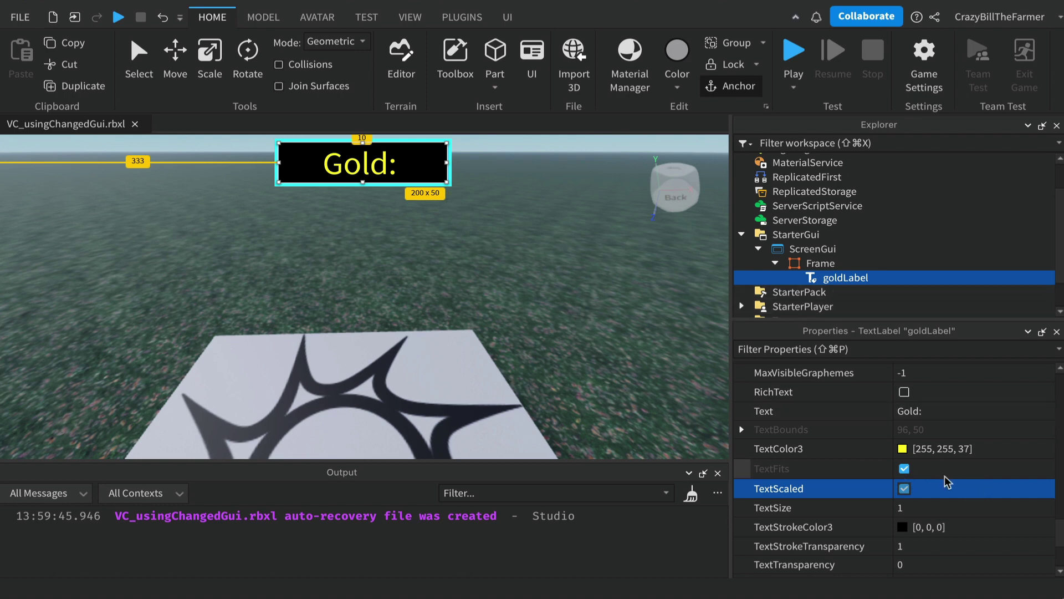
left_click(579, 265)
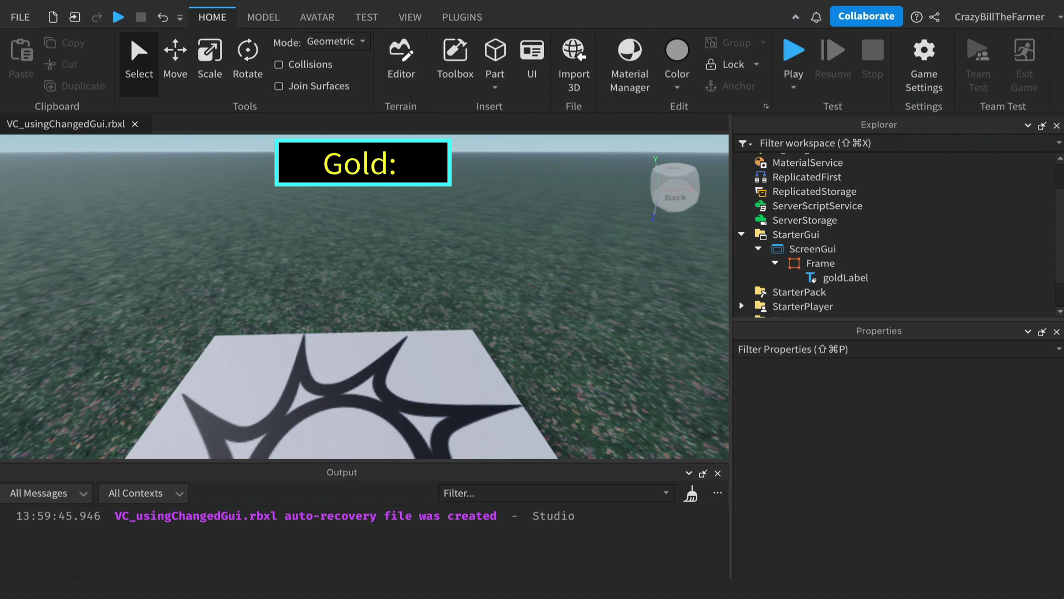
left_click(574, 2)
left_click(615, 26)
Add a Script to ServerScriptService and name it mainScript
left_click(813, 212)
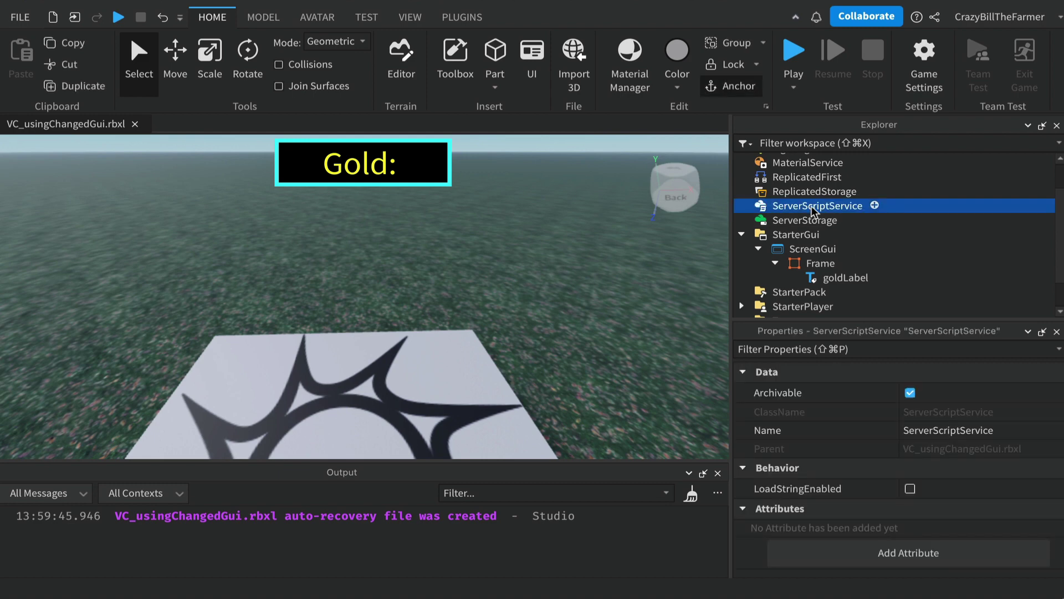
left_click(875, 205)
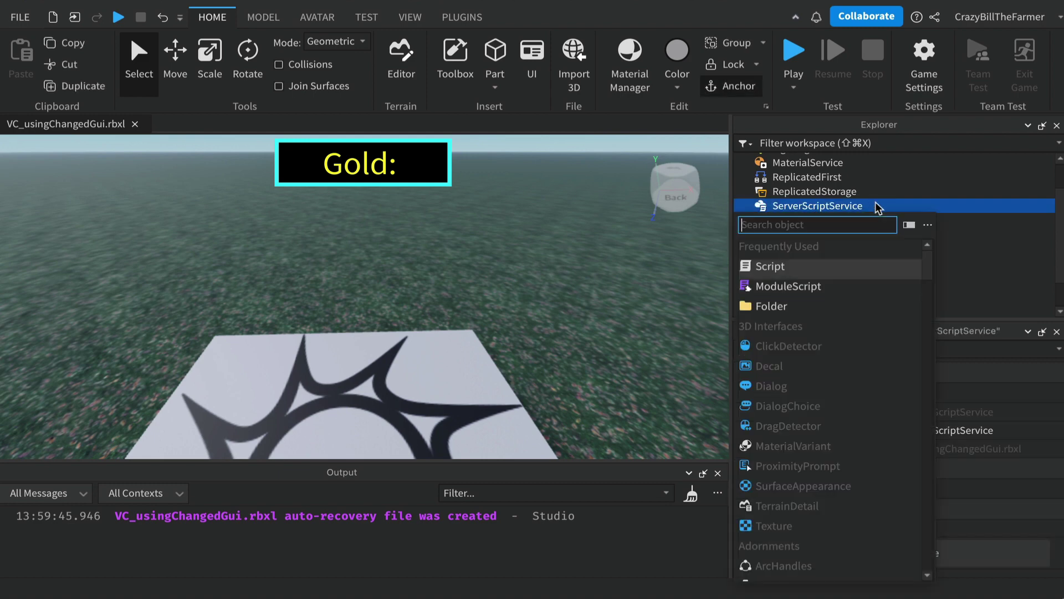
left_click(771, 267)
left_click(800, 221)
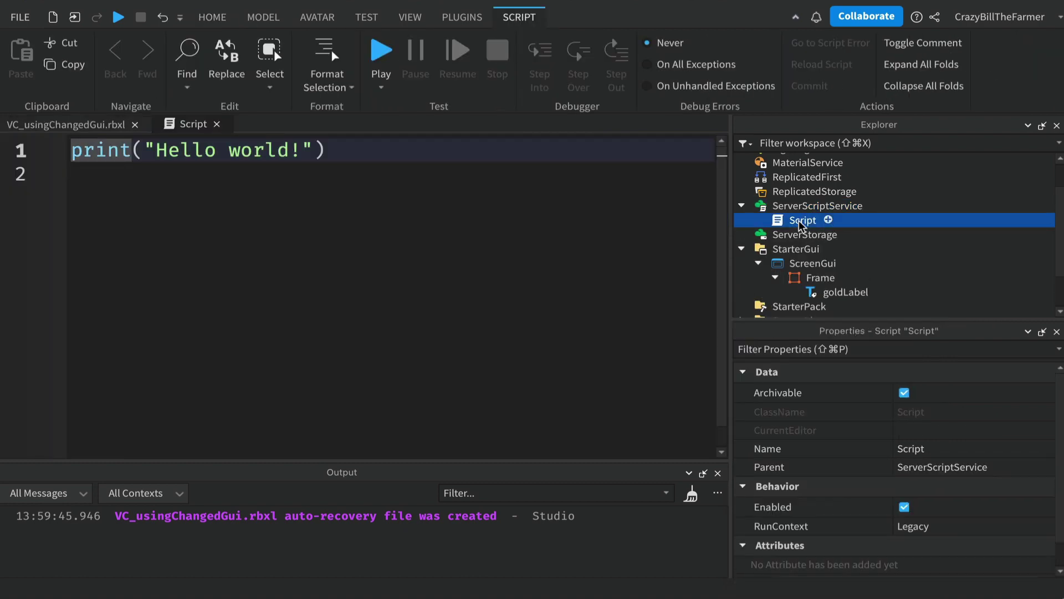
left_click(800, 221)
type("mainScript")
key("Return")
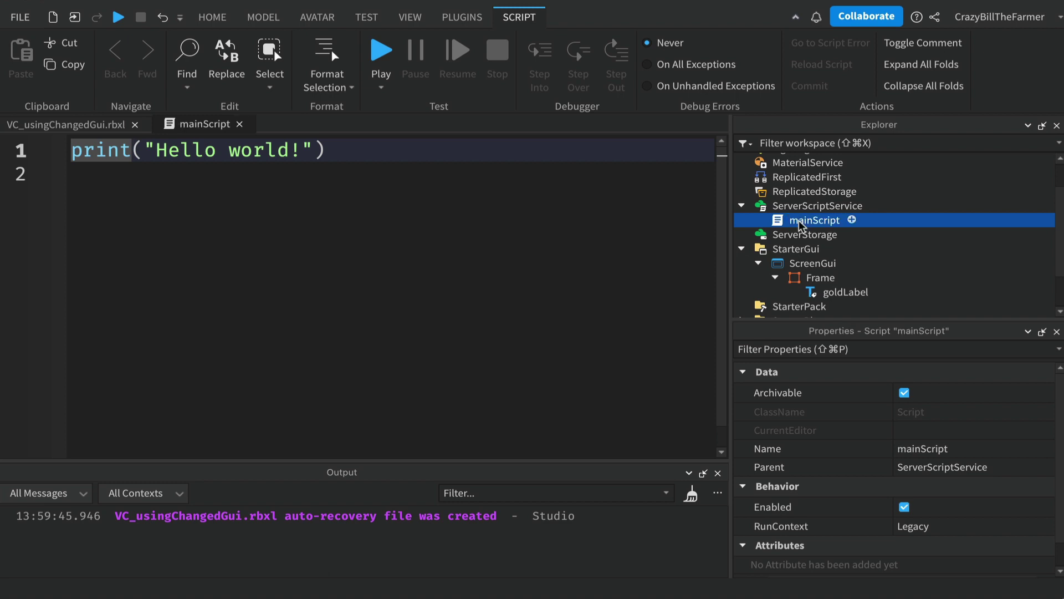
Remove the default print("Hello world!") line from mainScript and leave two blank lines above the code
left_click(327, 151)
left_click_drag(327, 151, 62, 150)
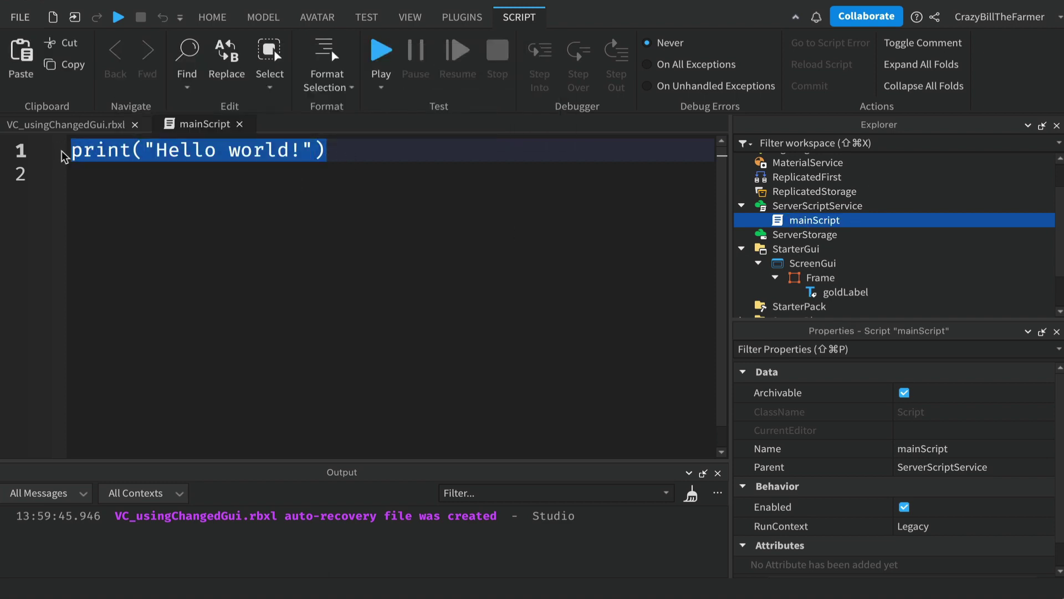
key("Return")
key("Return")
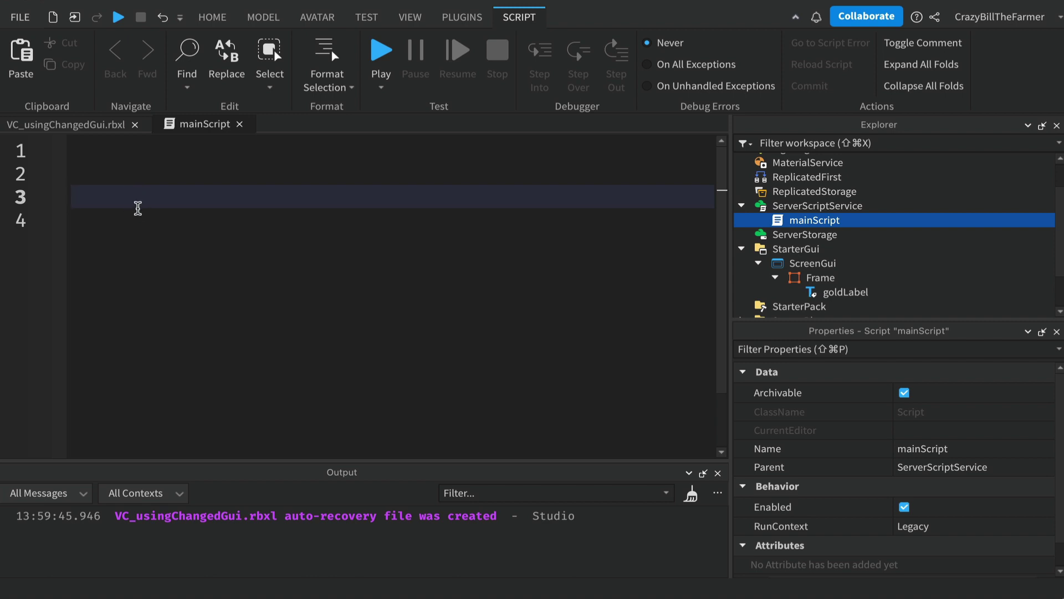
Connect game.Players.PlayerAdded to an anonymous function with the parameter player, starting on line 3 of mainScript
type("game.Pl")
key("Tab")
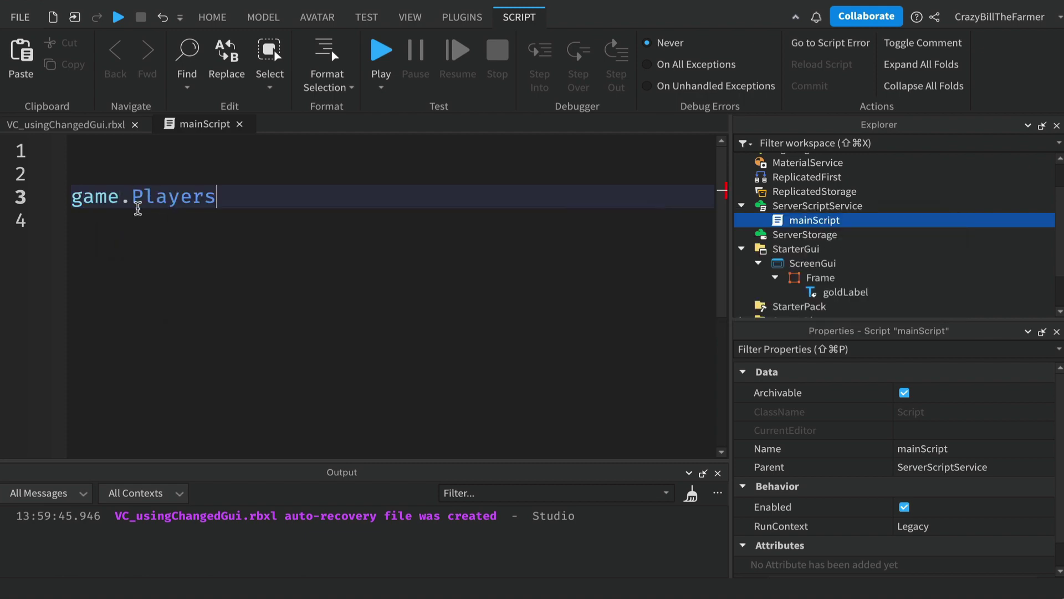
type(".PlayerAdded")
key("Escape")
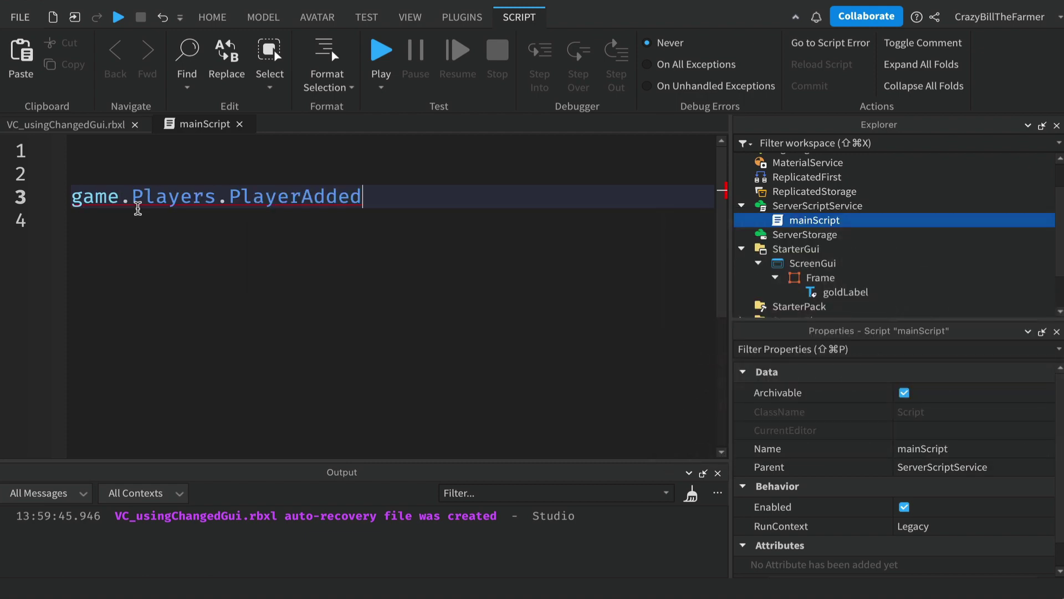
type(":")
key("Tab")
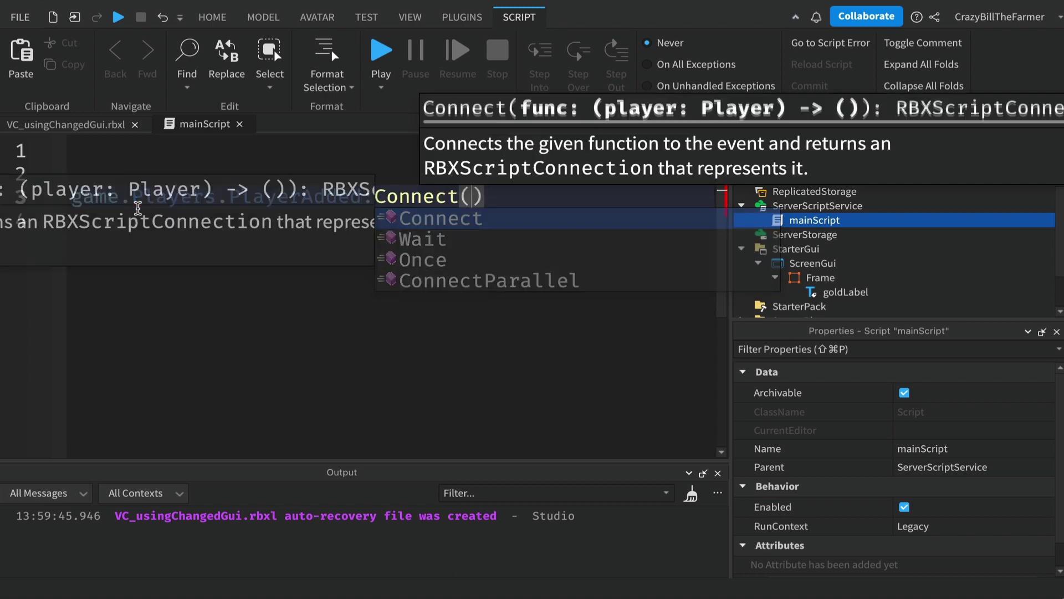
type("fu")
key("Tab")
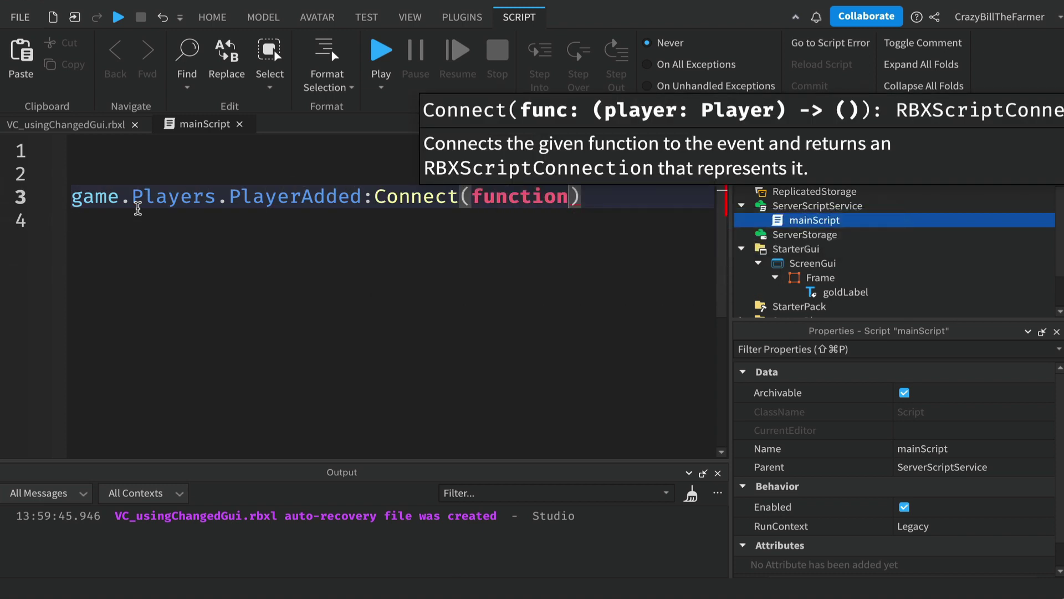
type("(")
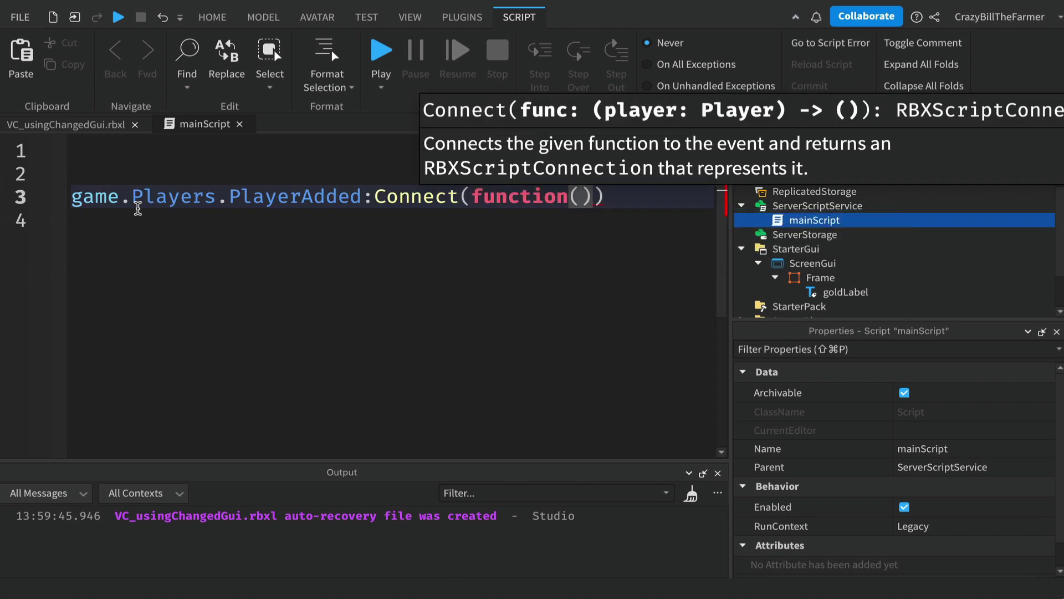
type("player")
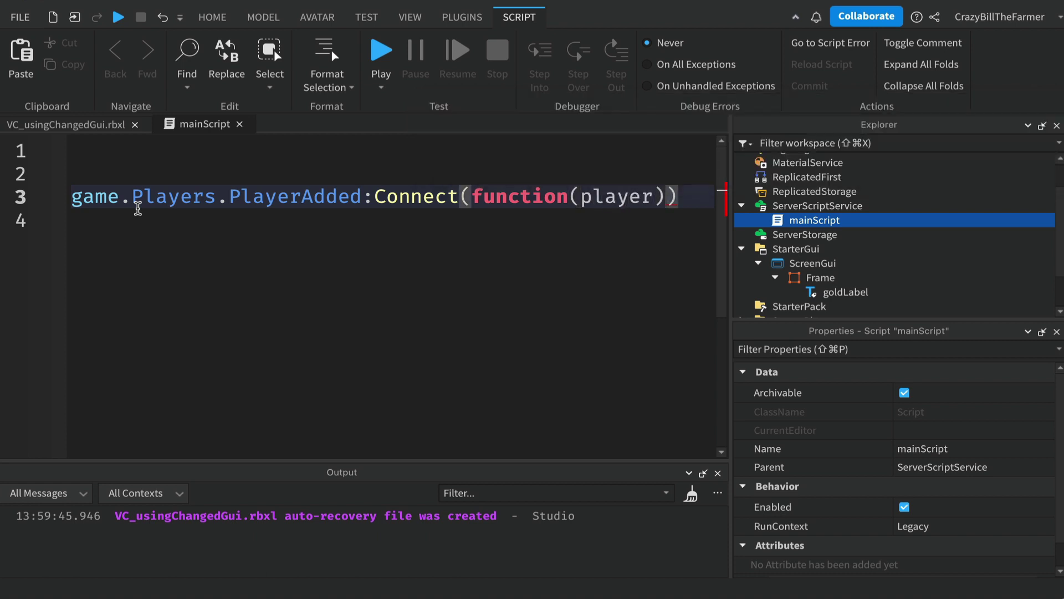
key("Return")
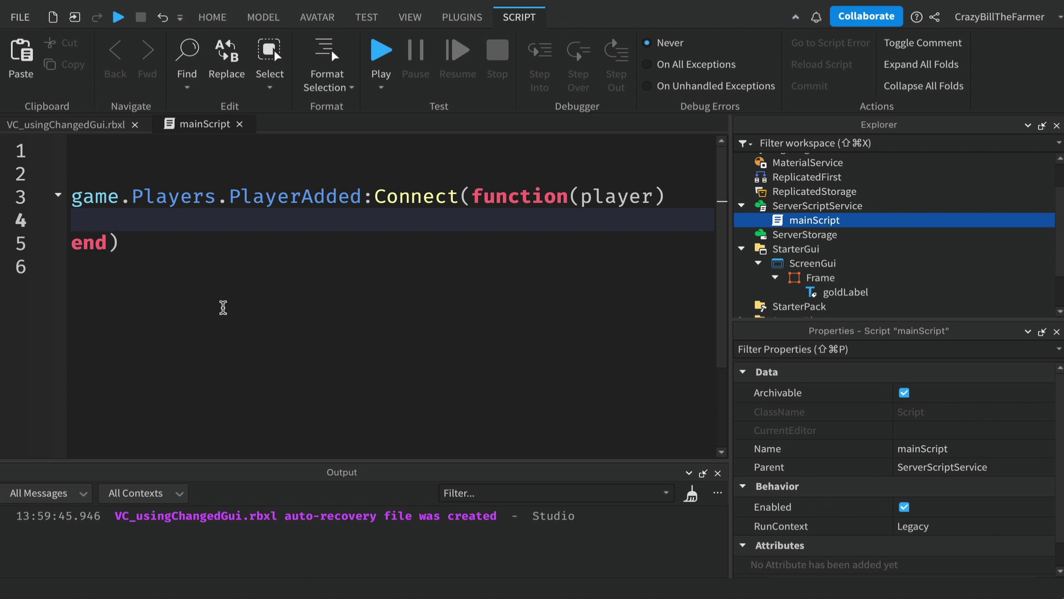
Inside the PlayerAdded function, connect player.CharacterAdded to an anonymous function with the parameter character
key("Tab")
type("player.Ch")
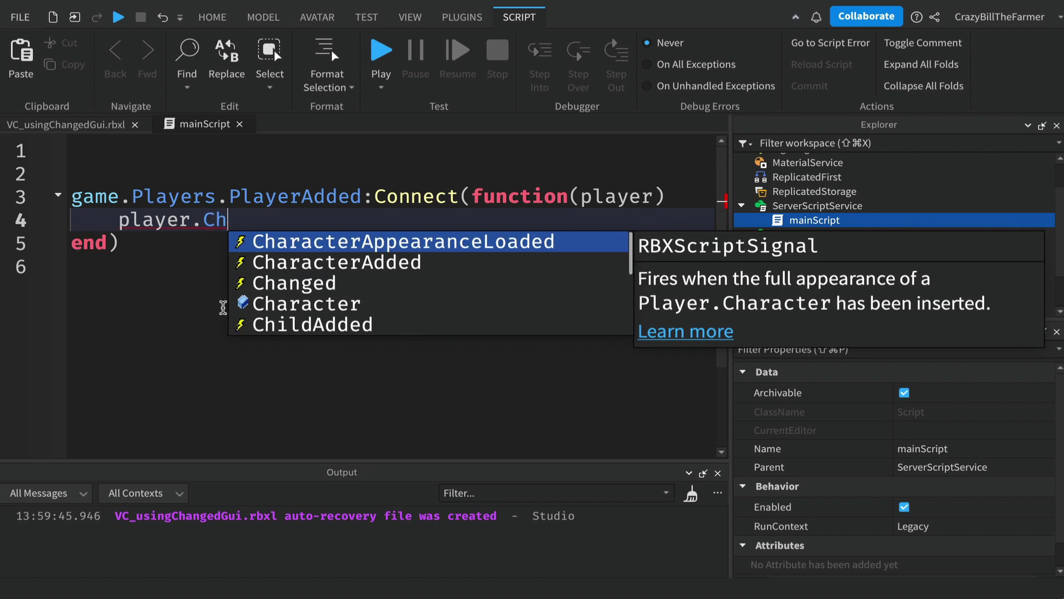
key("Down")
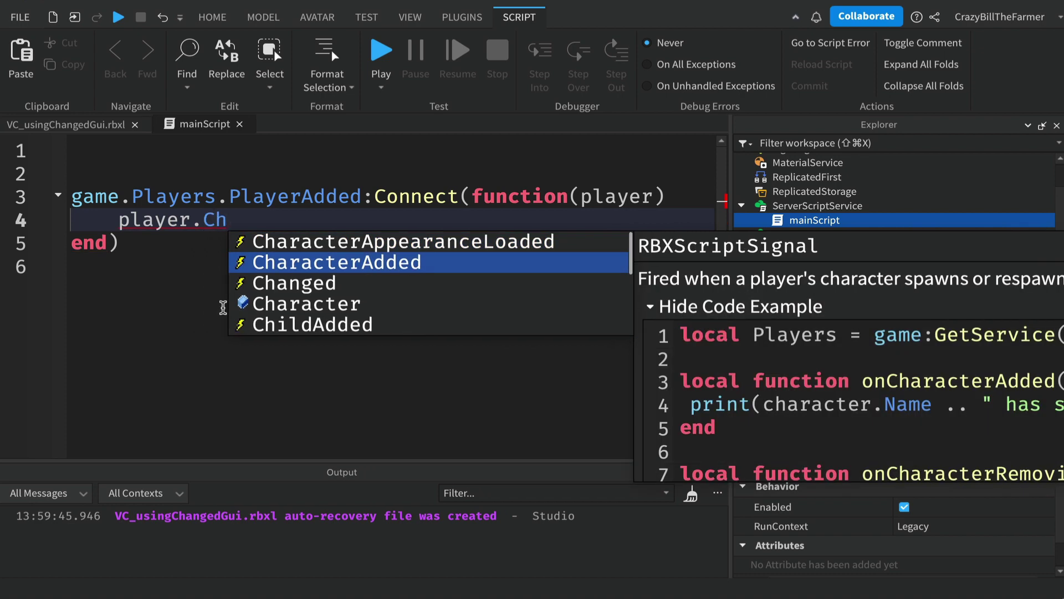
key("Tab")
type(":")
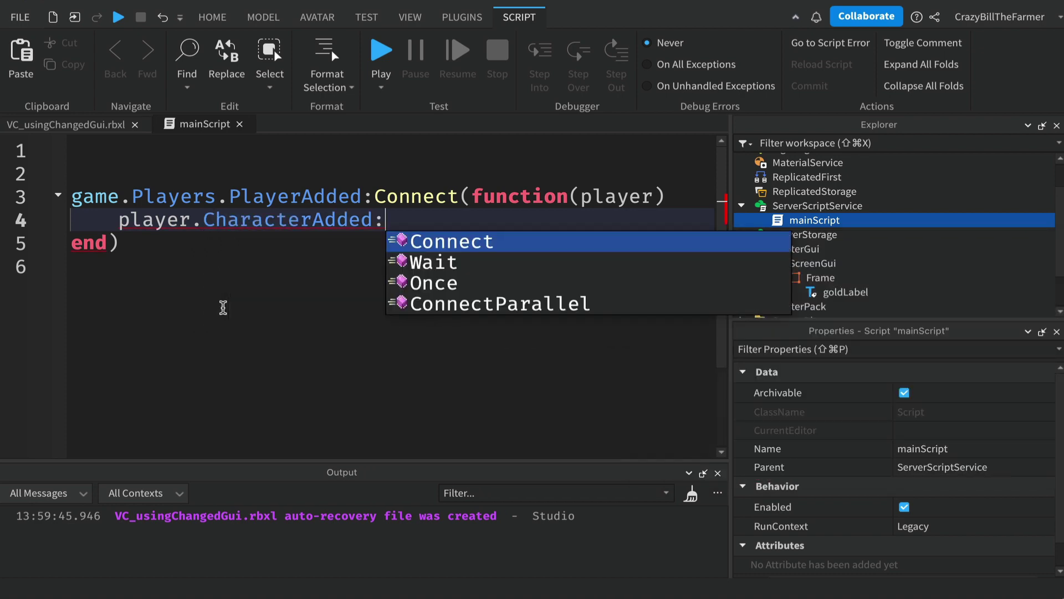
key("Tab")
type("fu")
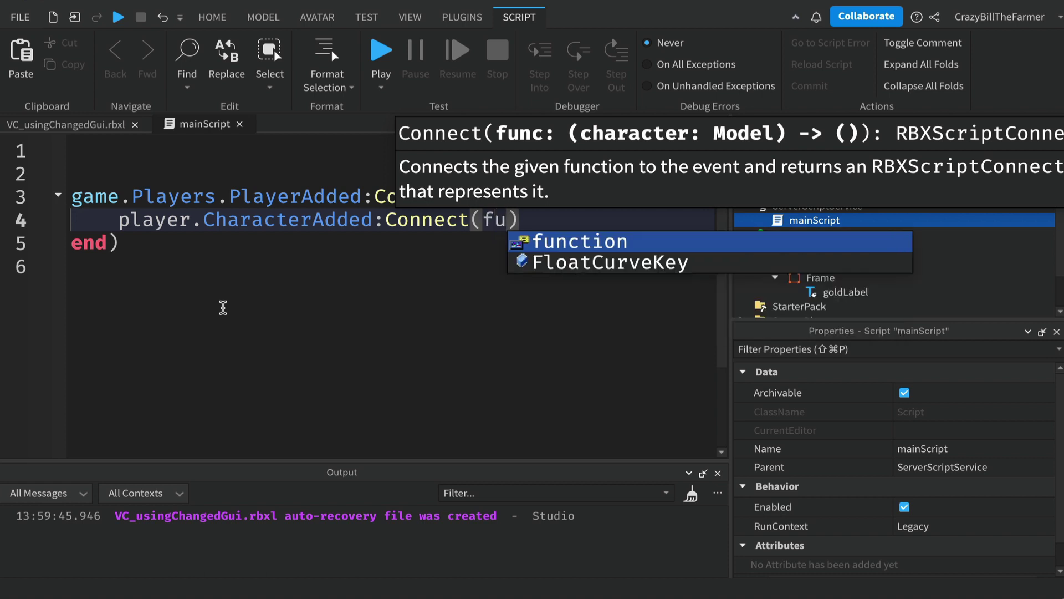
key("Tab")
type("(")
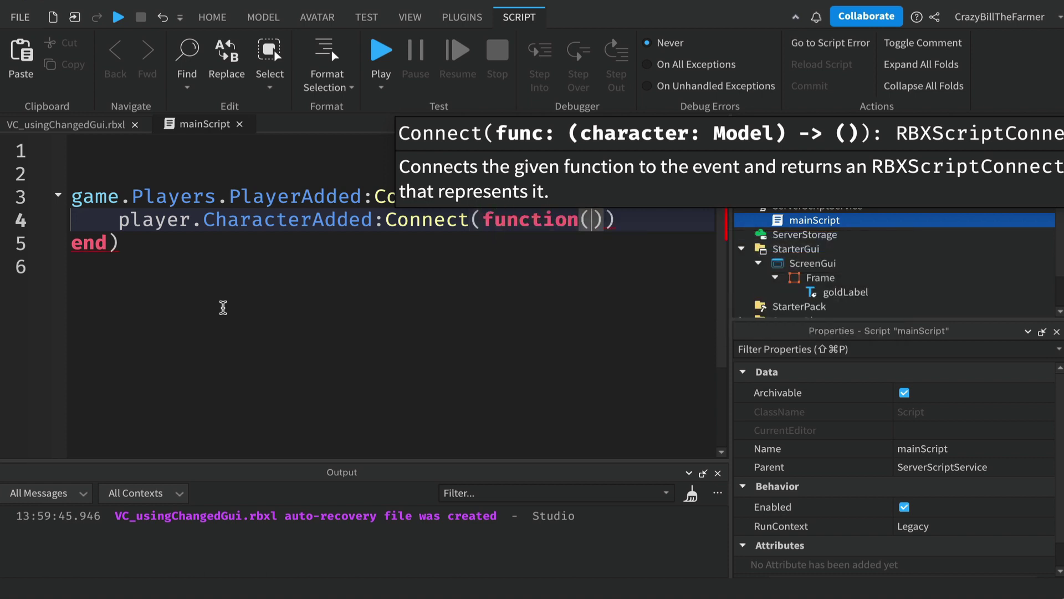
type("character")
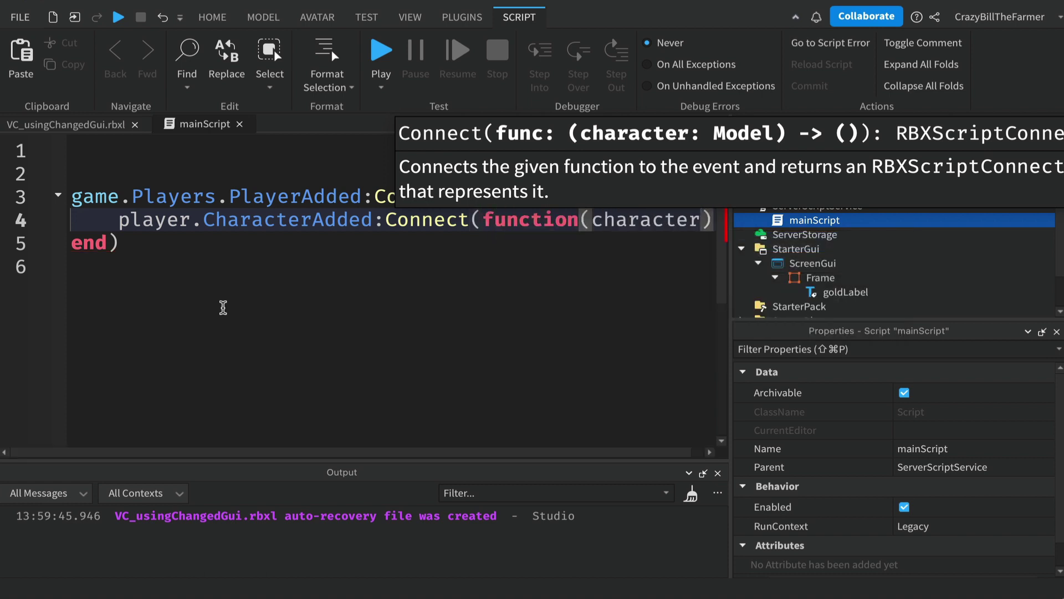
key("Right")
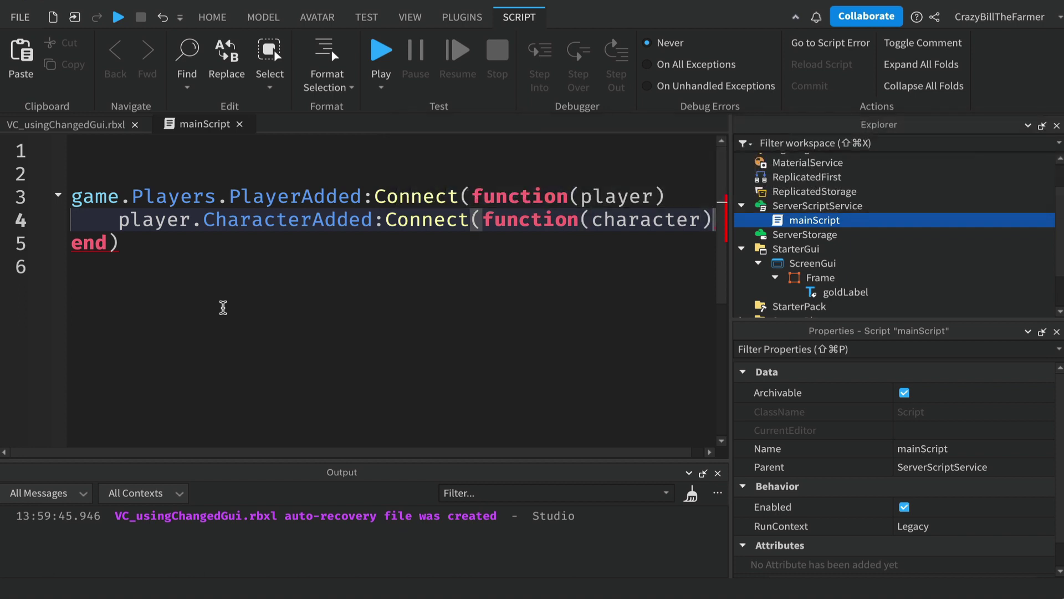
key("Return")
Close the Explorer and Properties to widen the code editor, and view the gold label in the place before returning to mainScript
left_click(1056, 125)
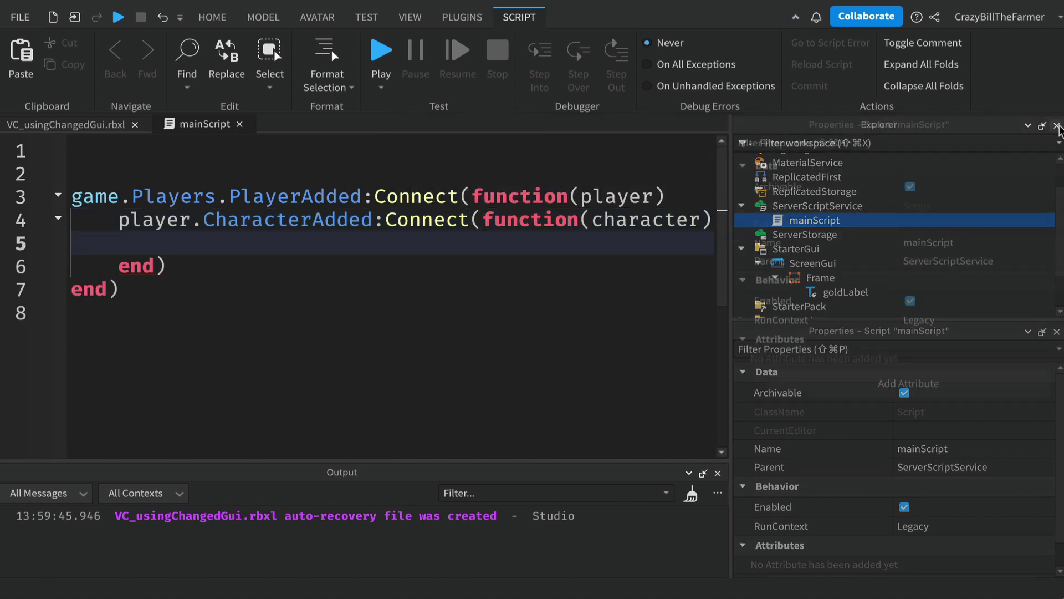
left_click(1057, 125)
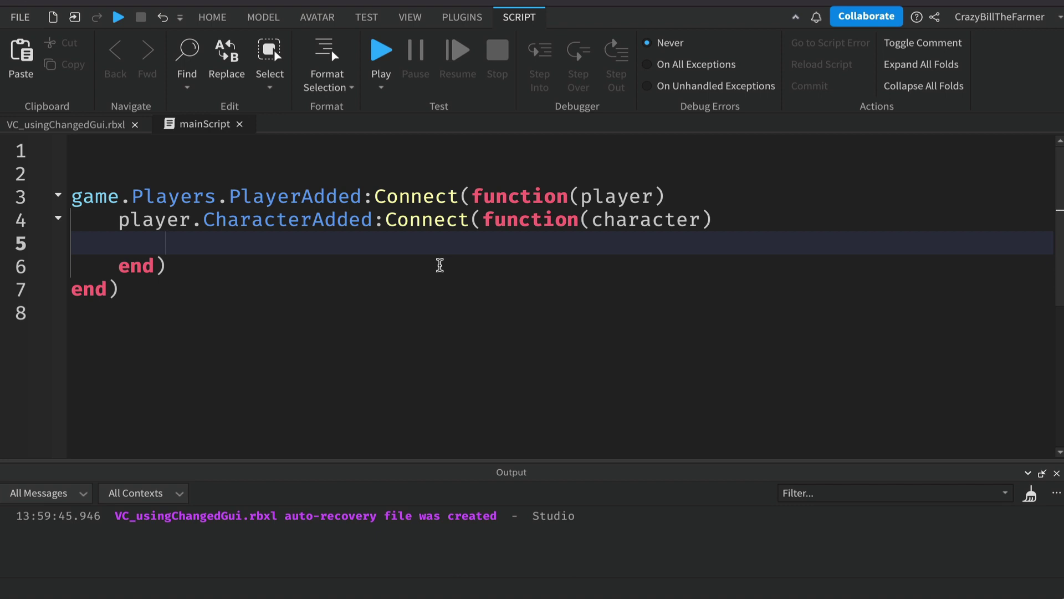
left_click(35, 122)
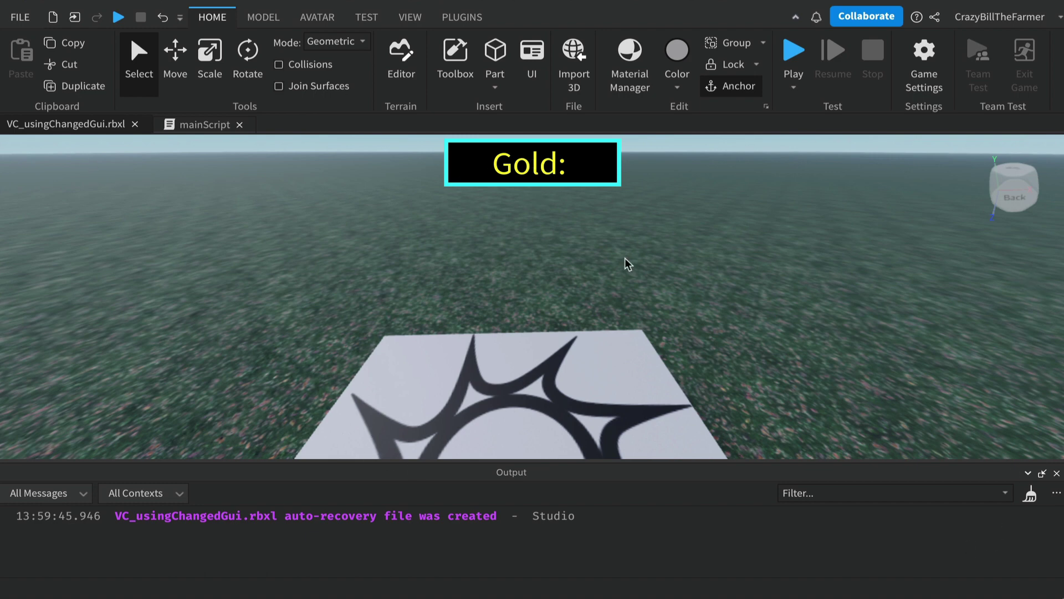
left_click(201, 125)
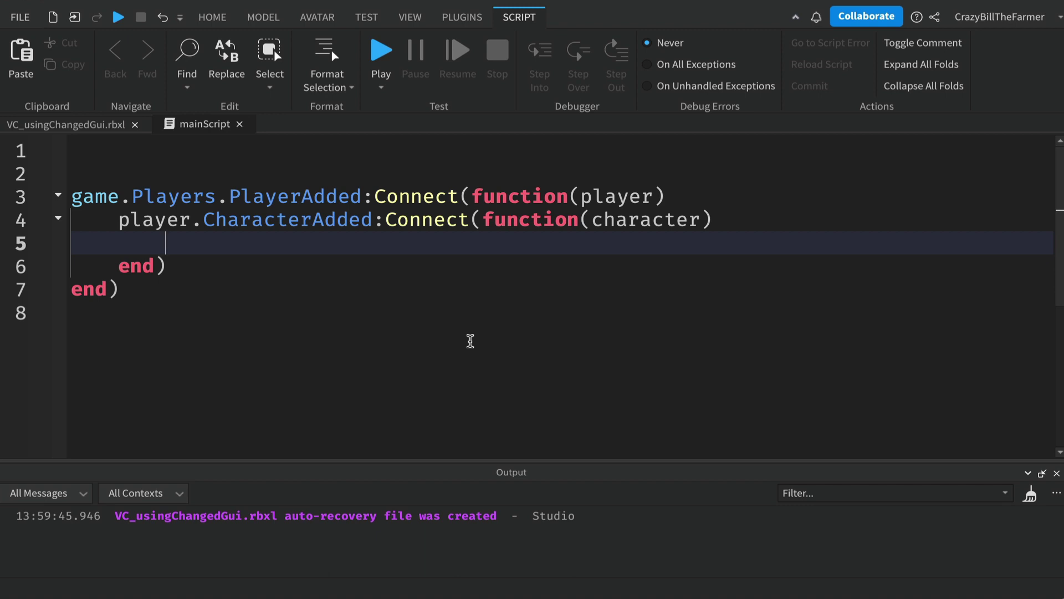
Inside the CharacterAdded function, declare local playerVars = Instance.new("Folder",player)
type("local ")
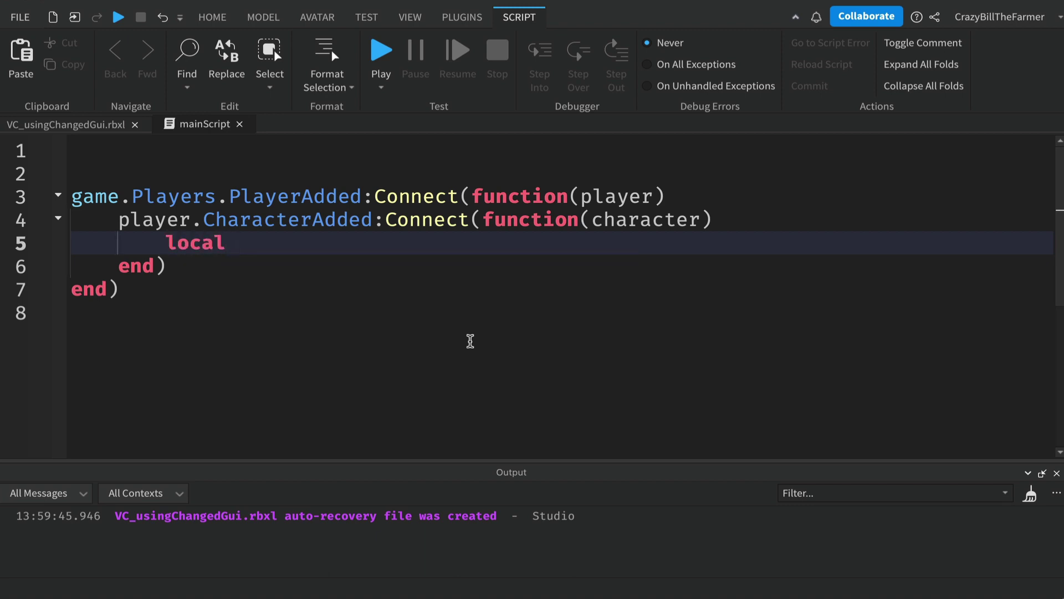
type("playerVars")
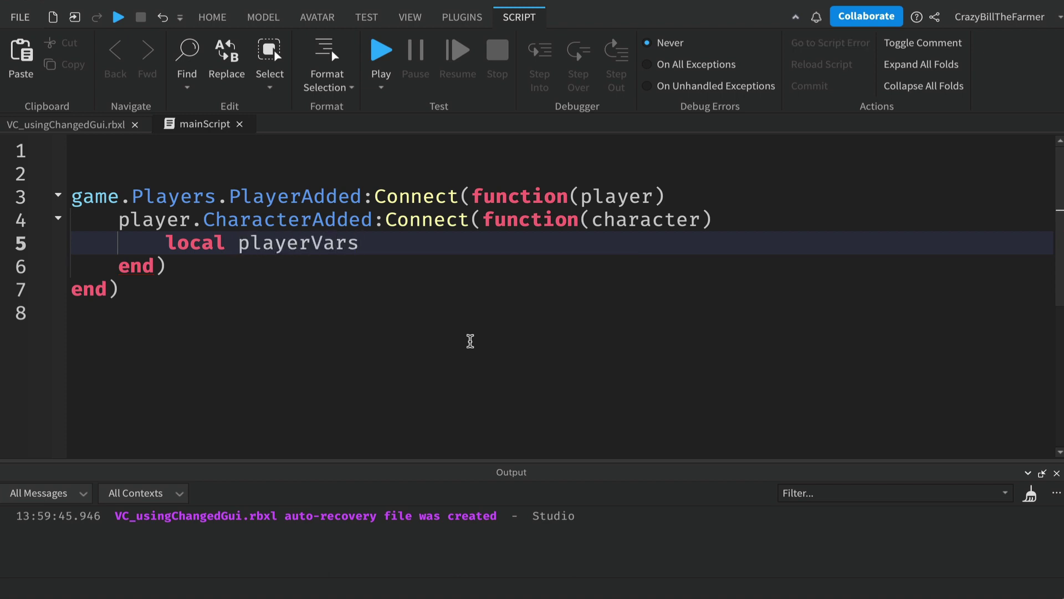
type(" = Instance.")
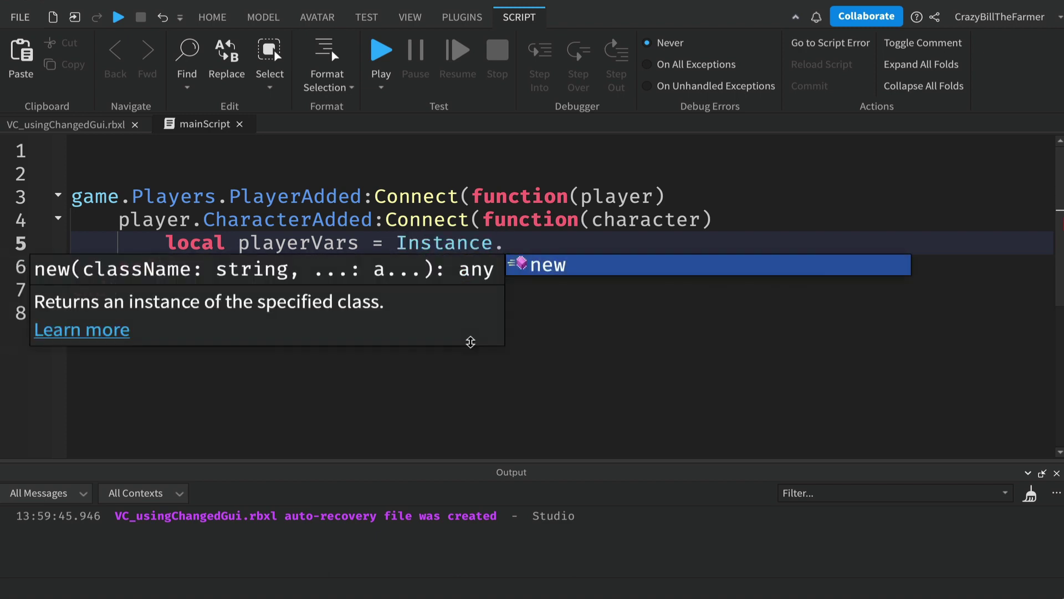
type("new(\"")
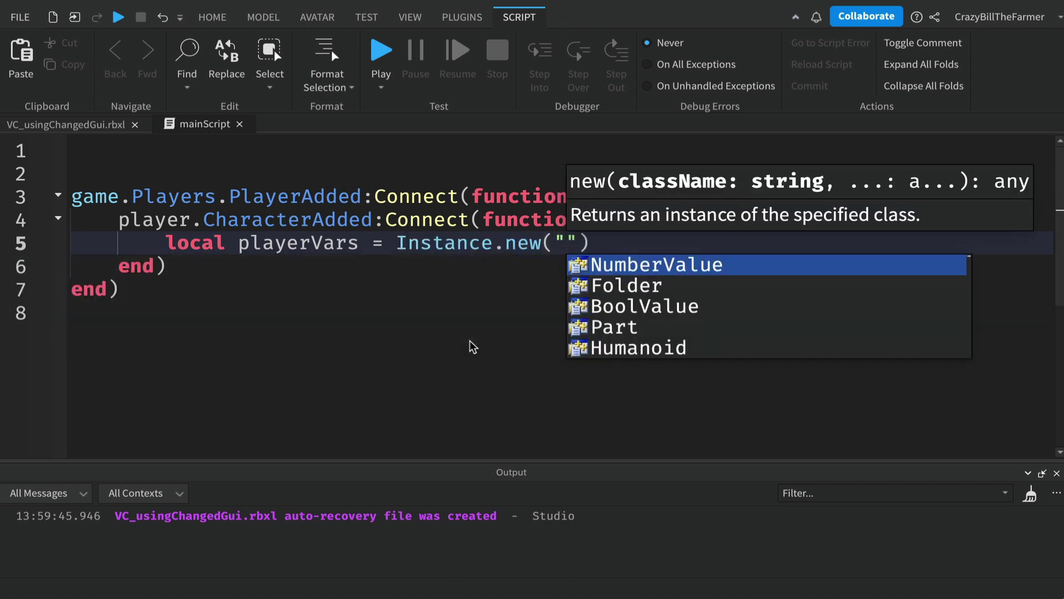
type("F")
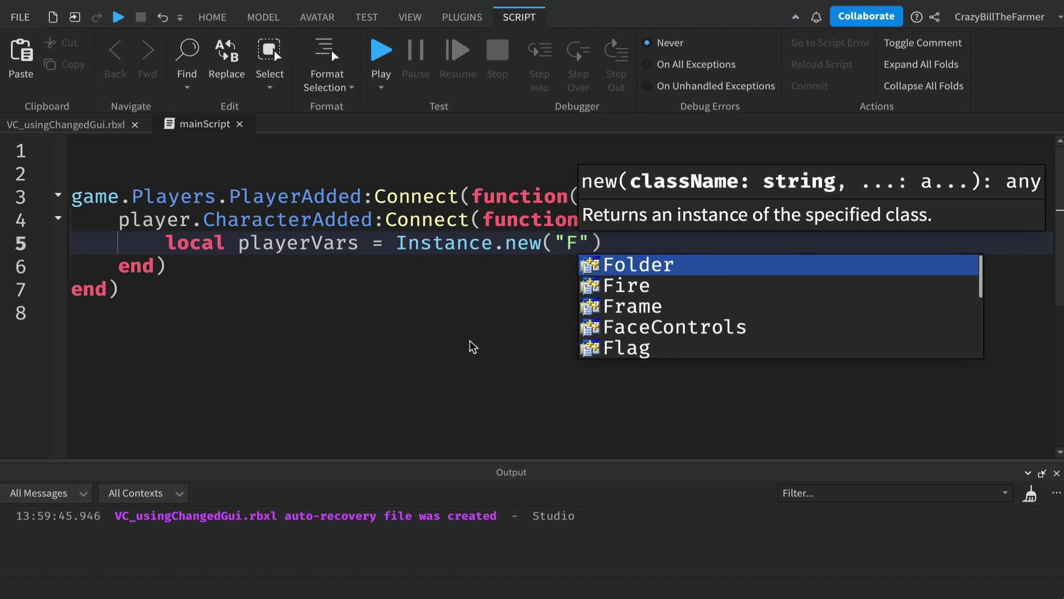
key("Tab")
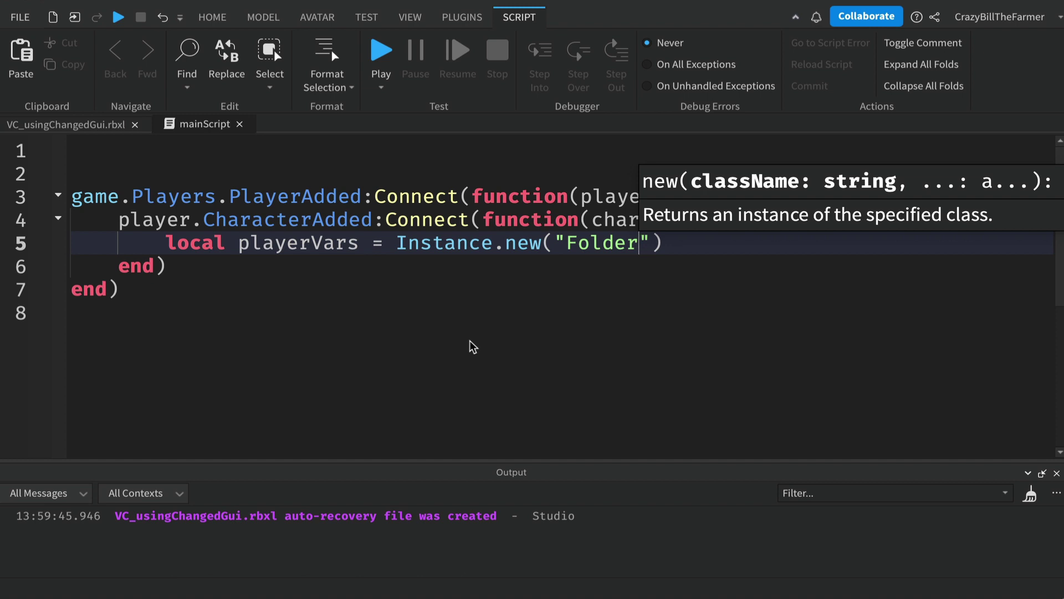
key("Right")
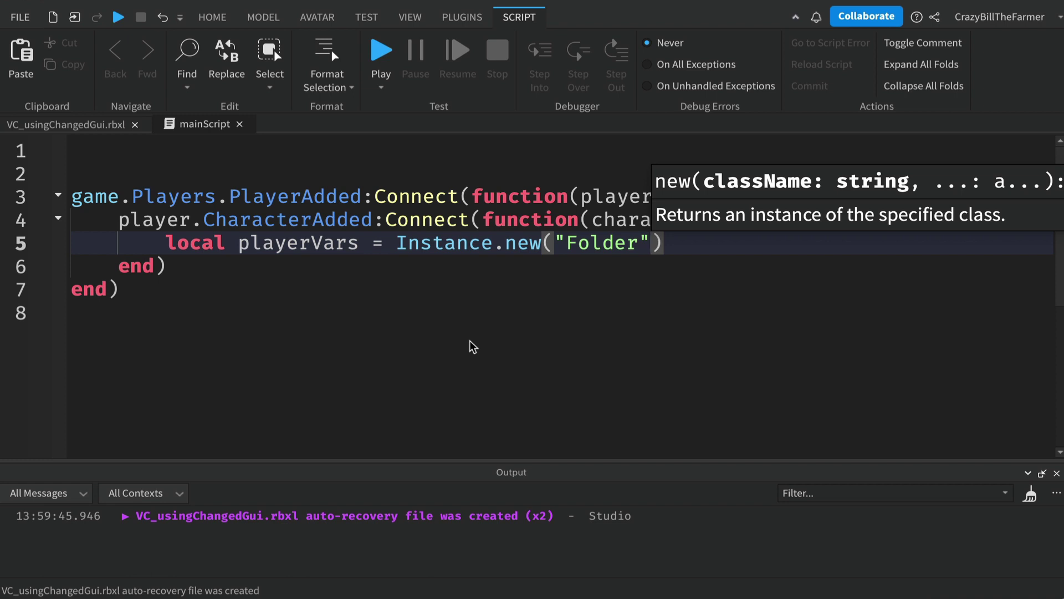
type(",")
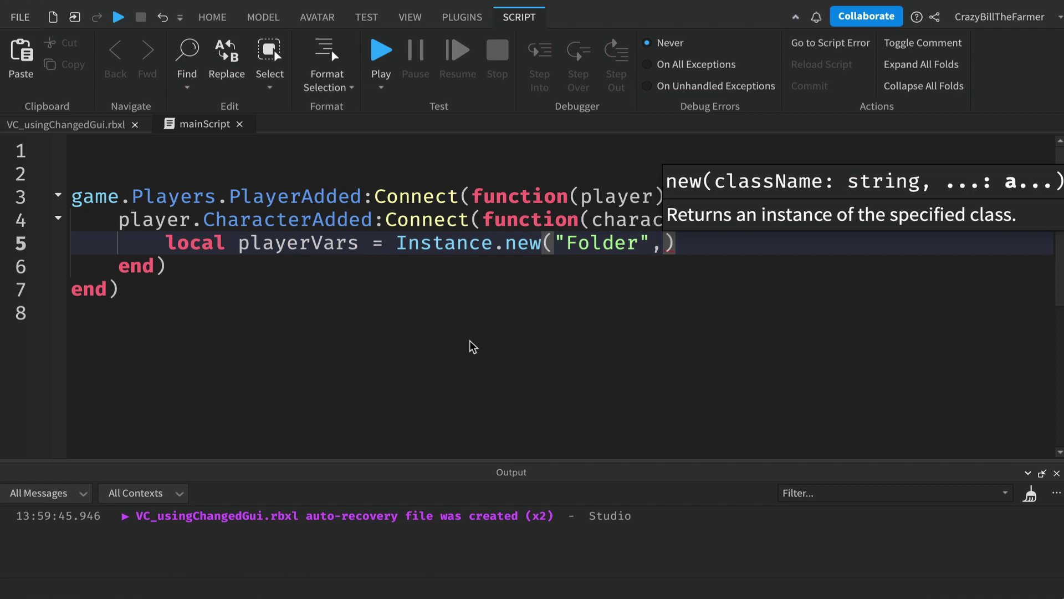
type("player")
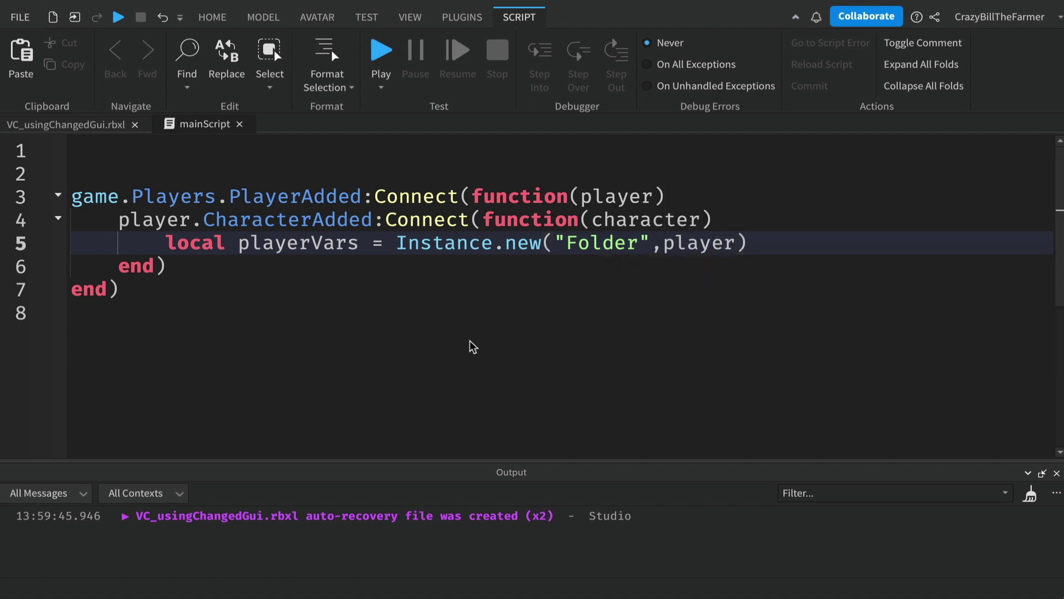
key("Return")
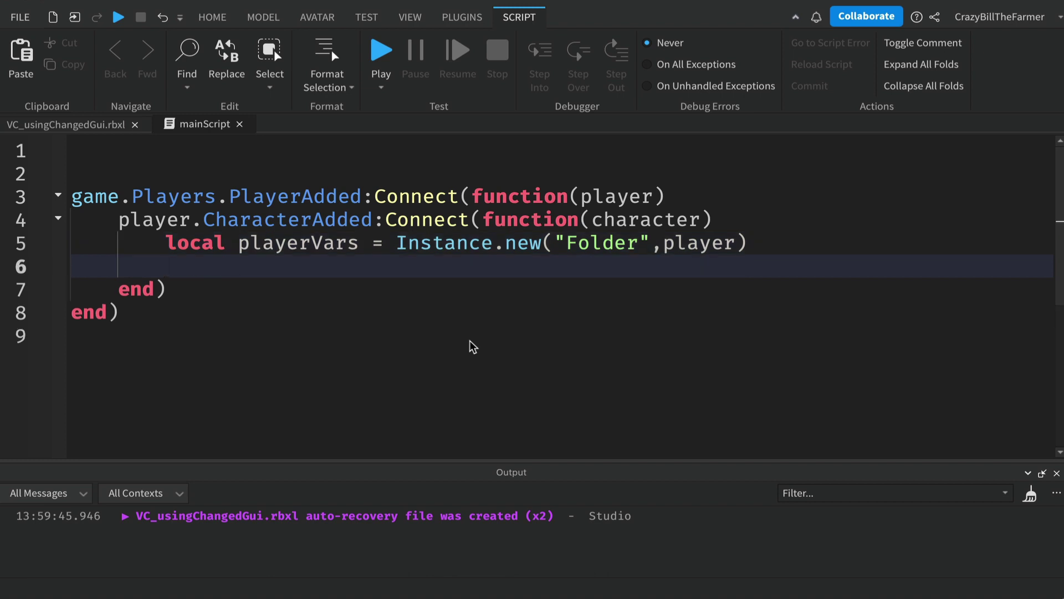
Set playerVars.Name to "plrVars" on the line below the folder declaration in the CharacterAdded function
key("ctrl+space")
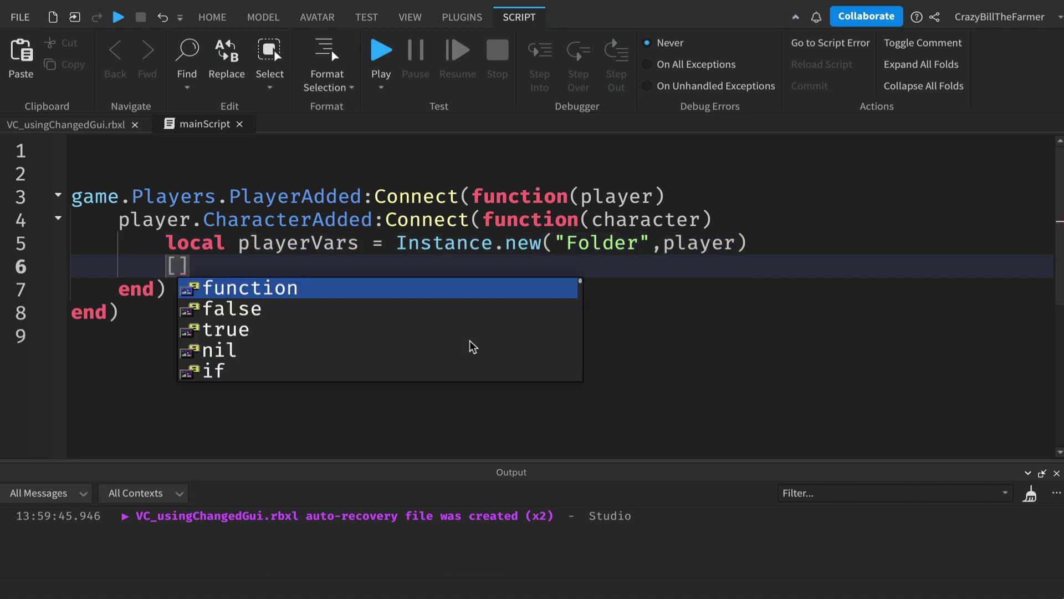
key("Escape")
type("playerV")
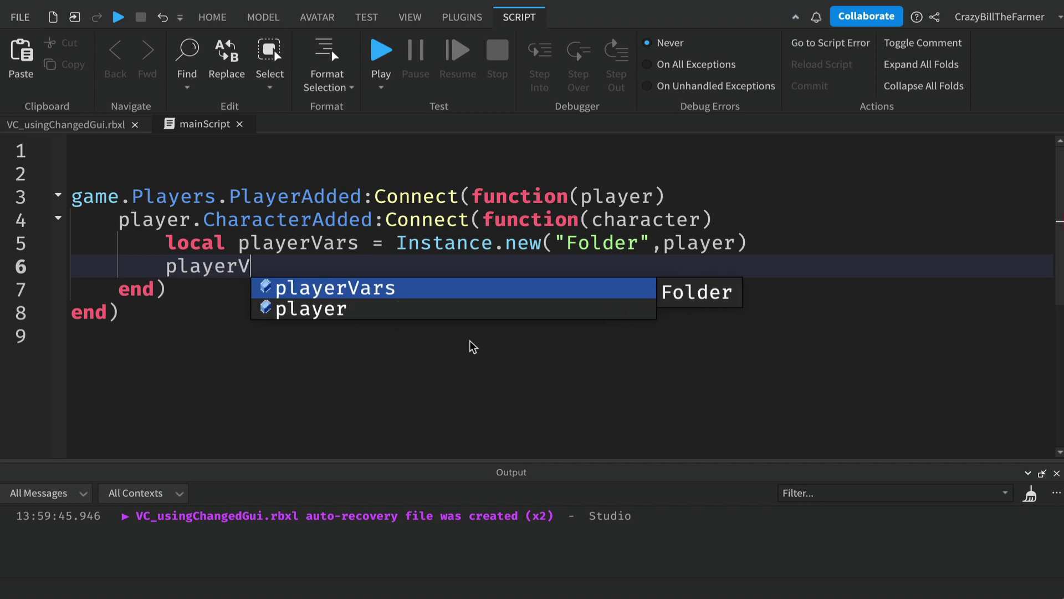
type("ars.nam")
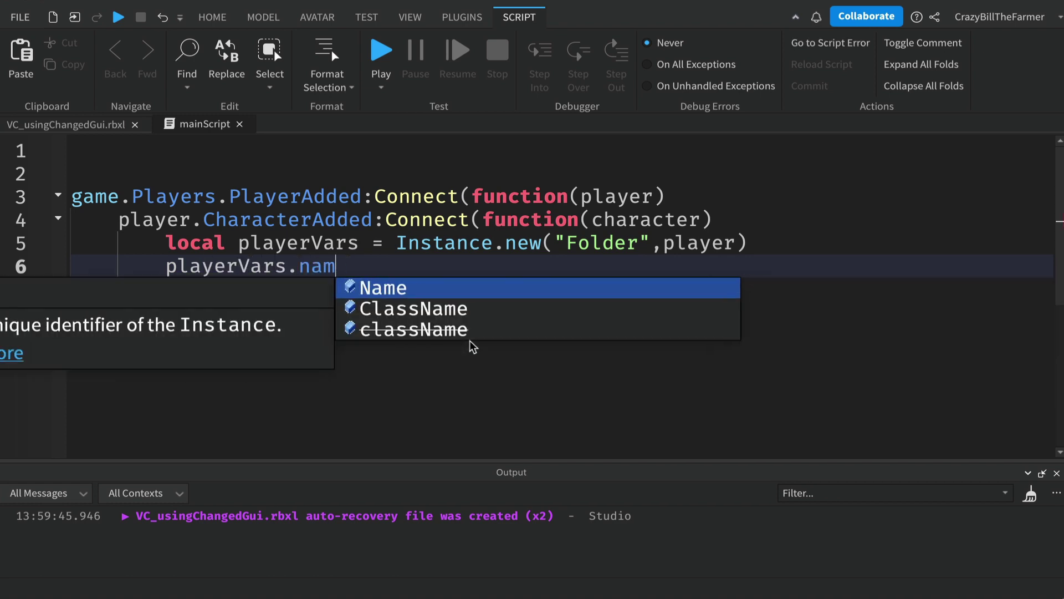
key("BackSpace")
key("BackSpace")
key("BackSpace")
type("Nawm")
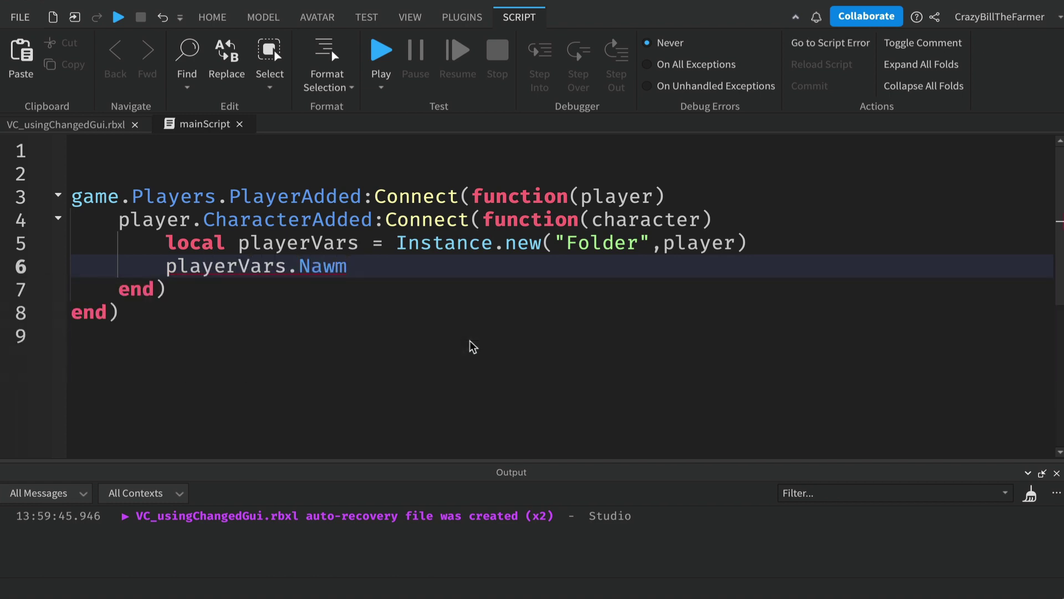
type("me = \"plr")
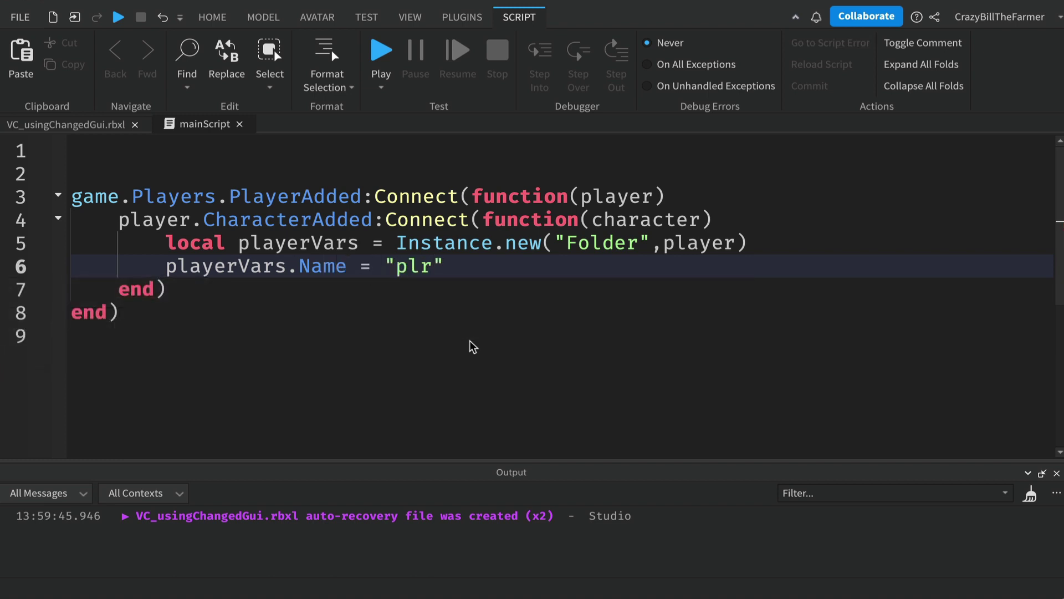
type("Vars")
key("Return")
key("Return")
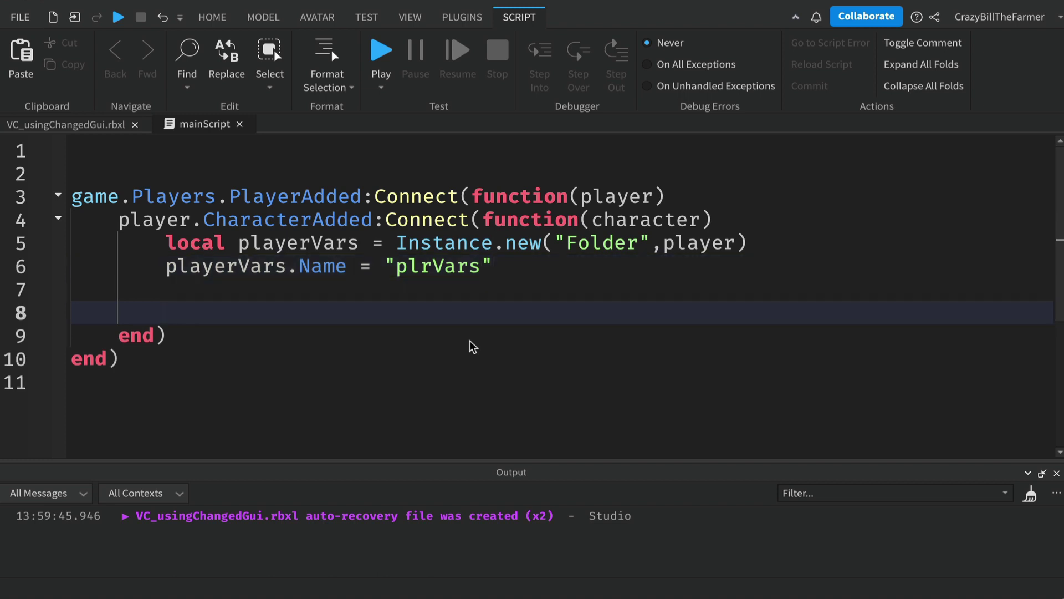
Leave a blank line and declare local playerGold = Instance.new("NumberValue",playerVars)
type("local ")
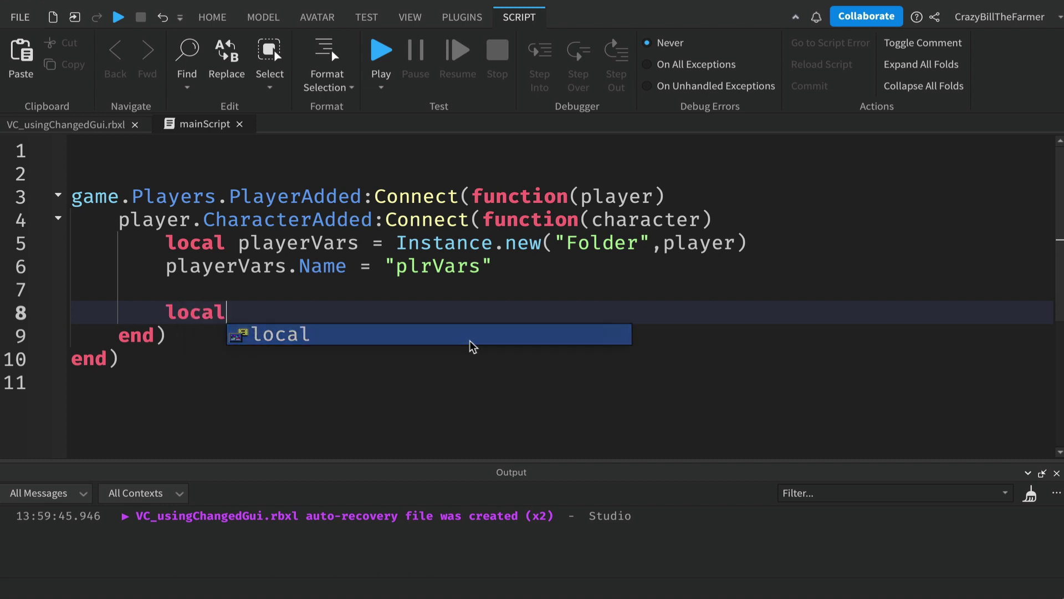
type("play")
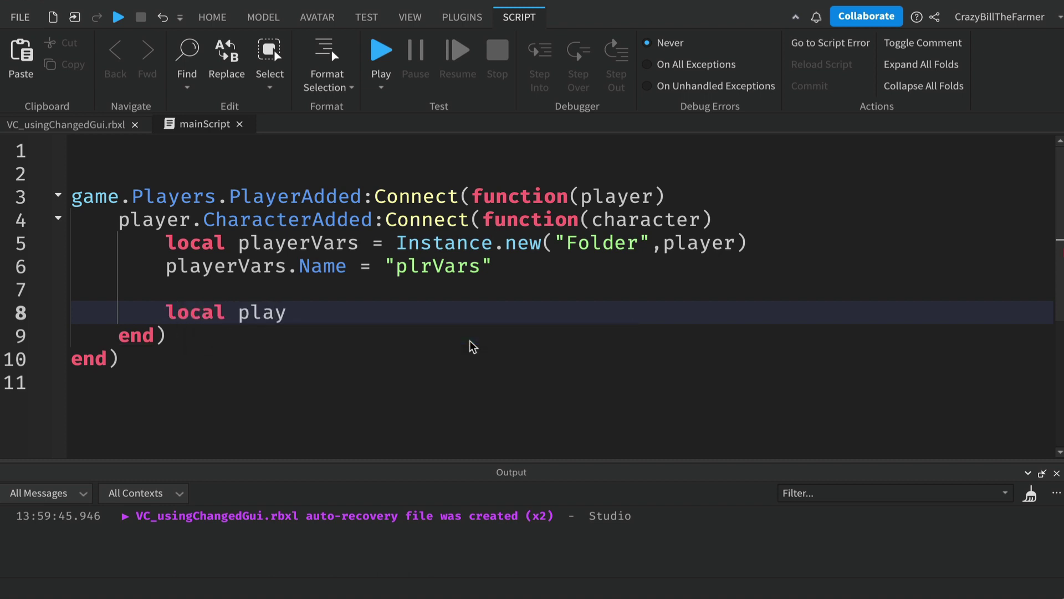
type("erGold = In")
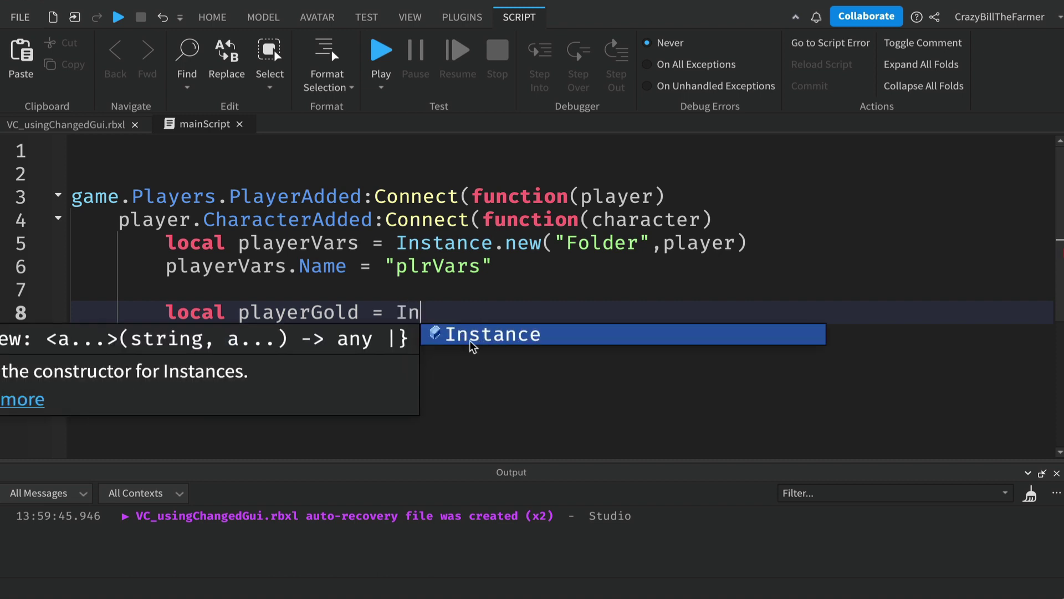
key("Tab")
type(".")
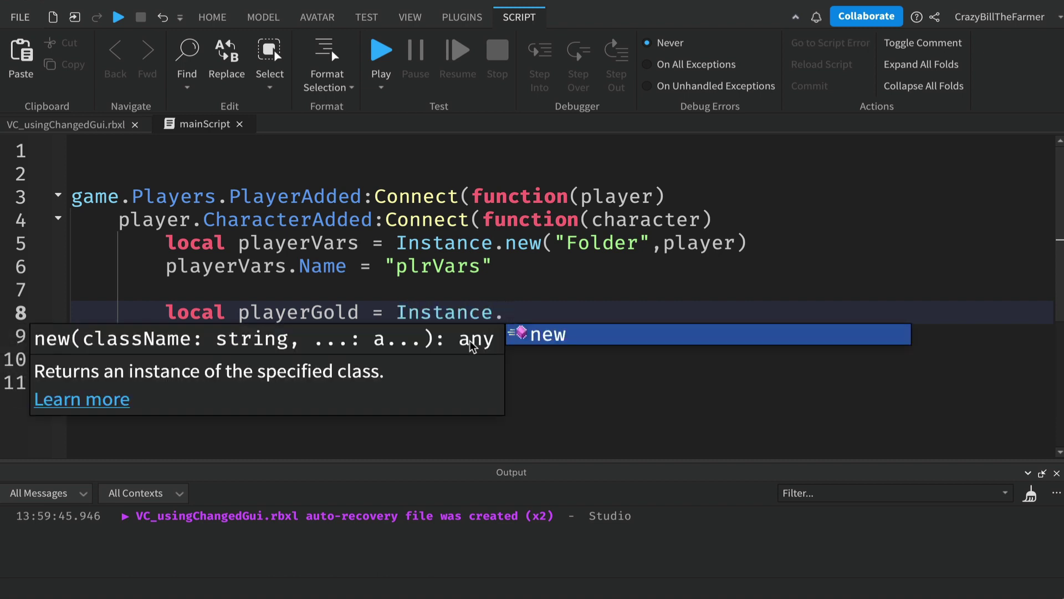
key("Tab")
type("(\"")
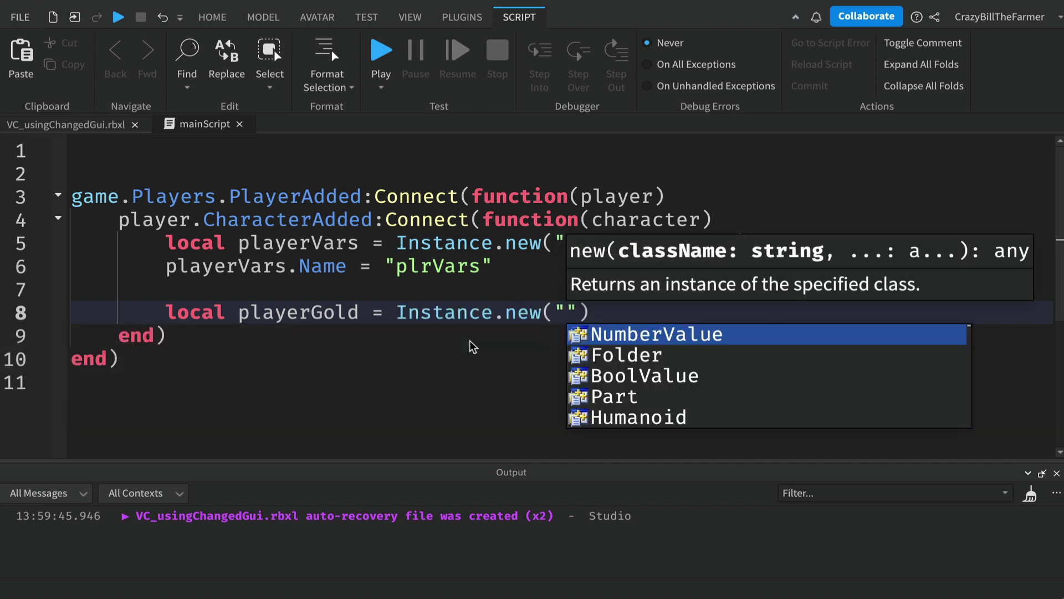
type("N")
key("Tab")
key("Right")
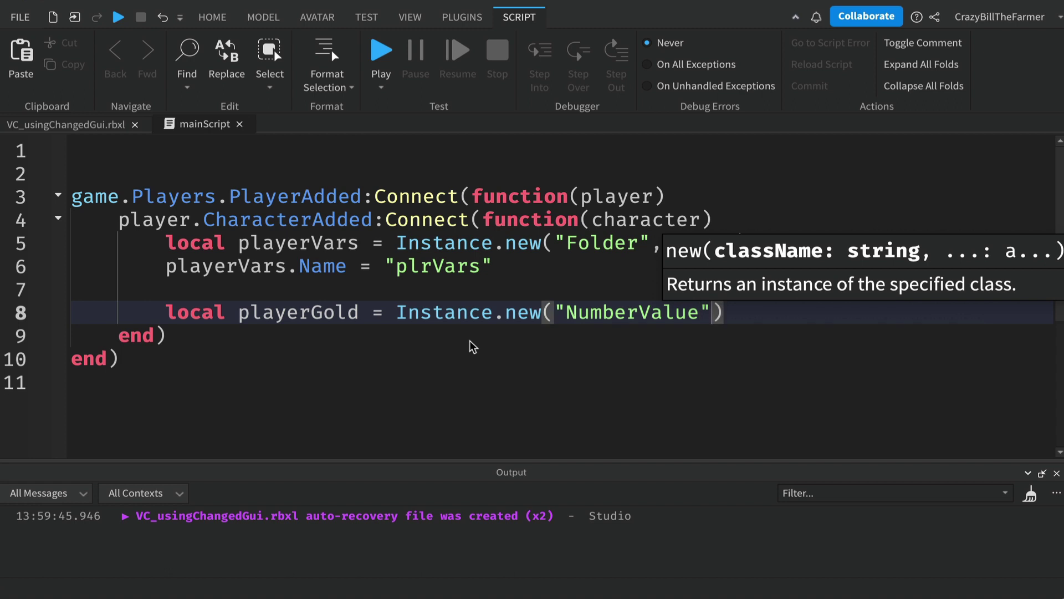
type(",")
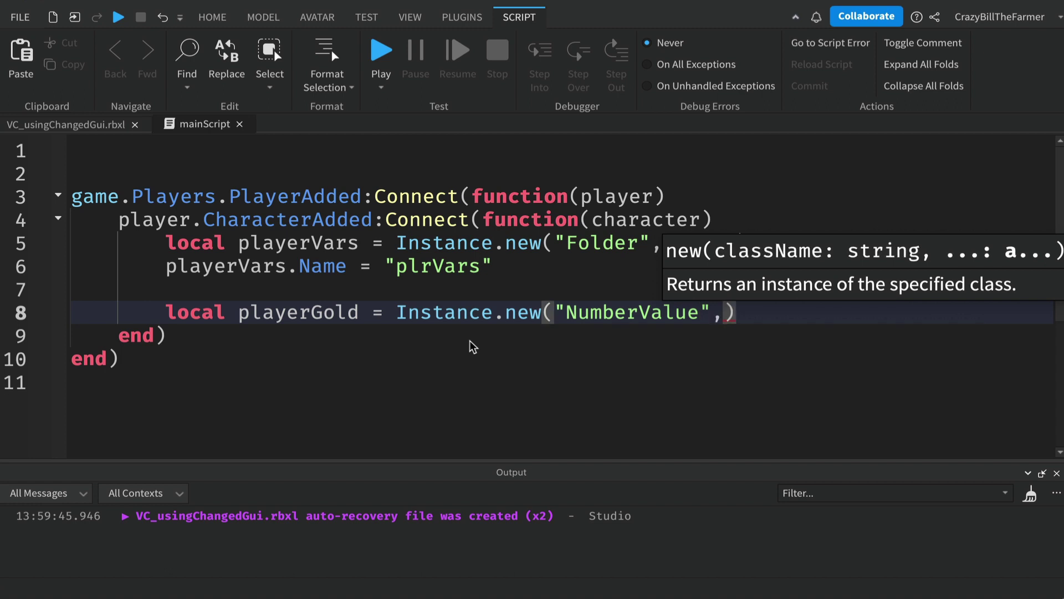
type("play")
key("Tab")
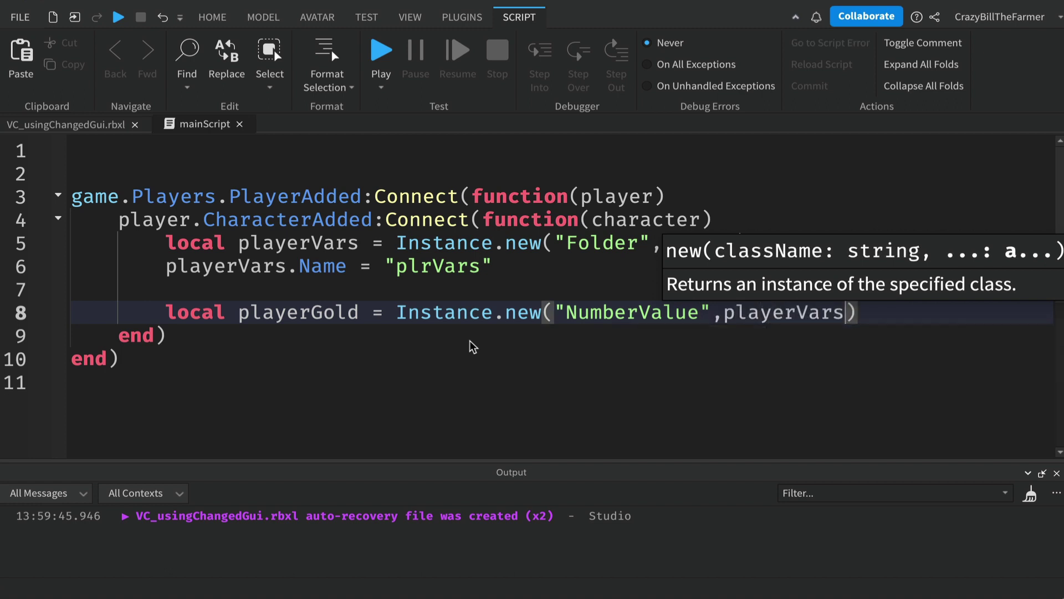
key("Right")
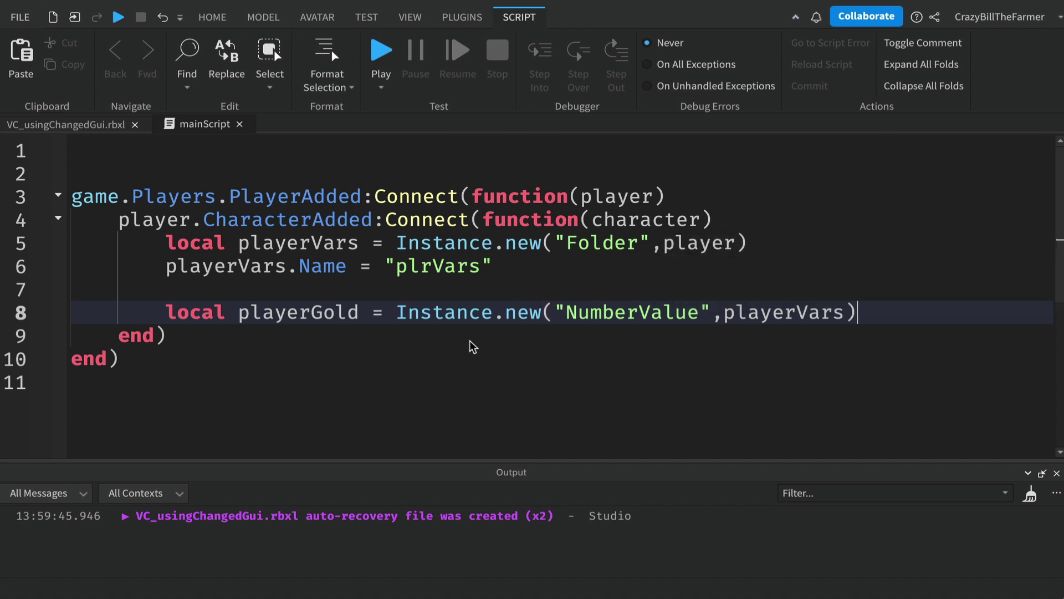
key("Return")
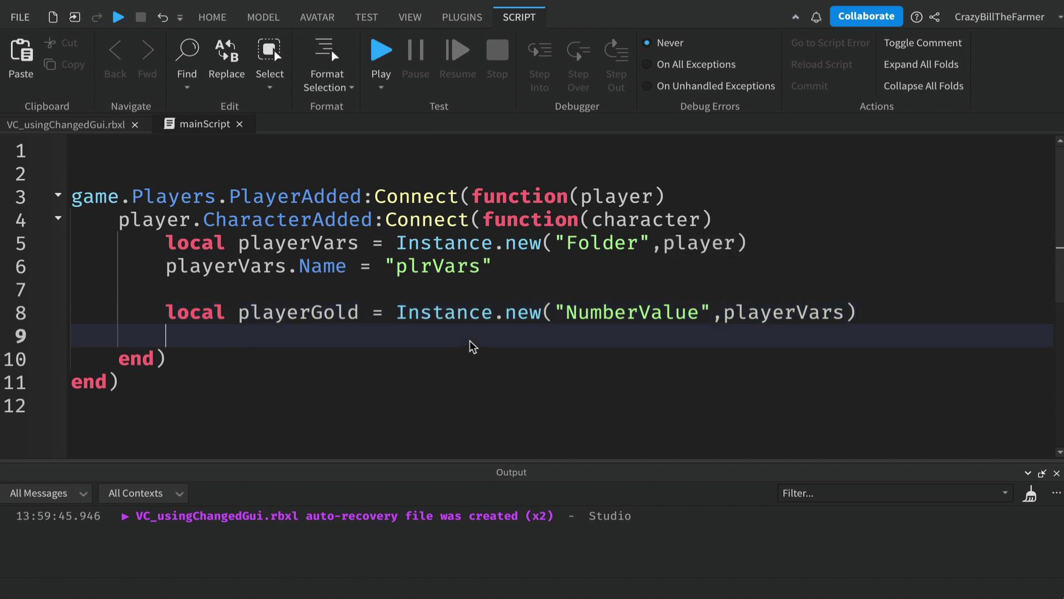
Set playerGold.Name to "plrGold" directly below the playerGold declaration
type("playerG")
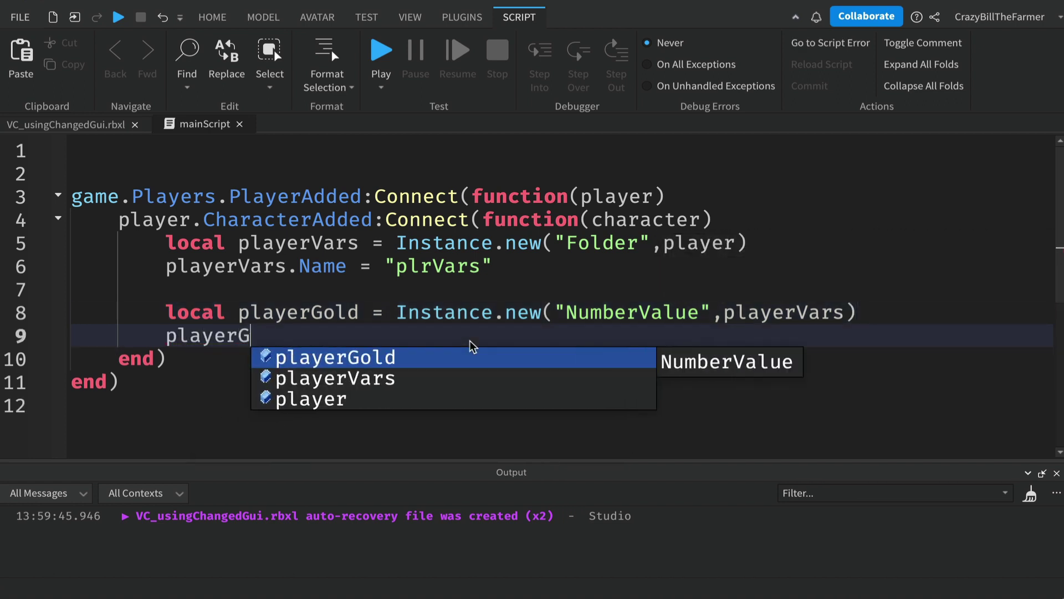
key("Tab")
type(".Name")
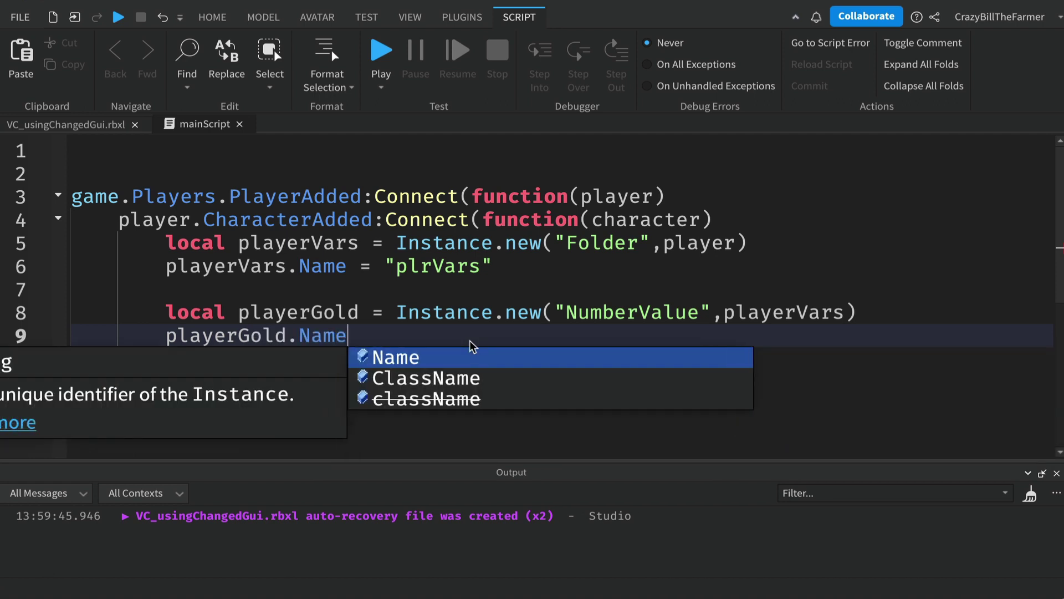
type(" = \"G")
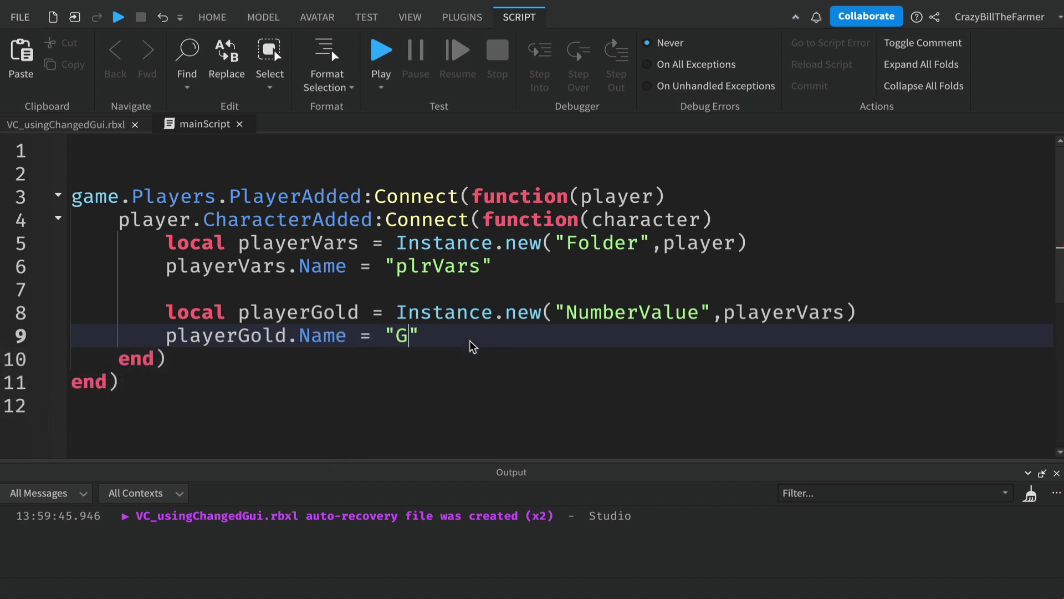
key("BackSpace")
type("plrGo")
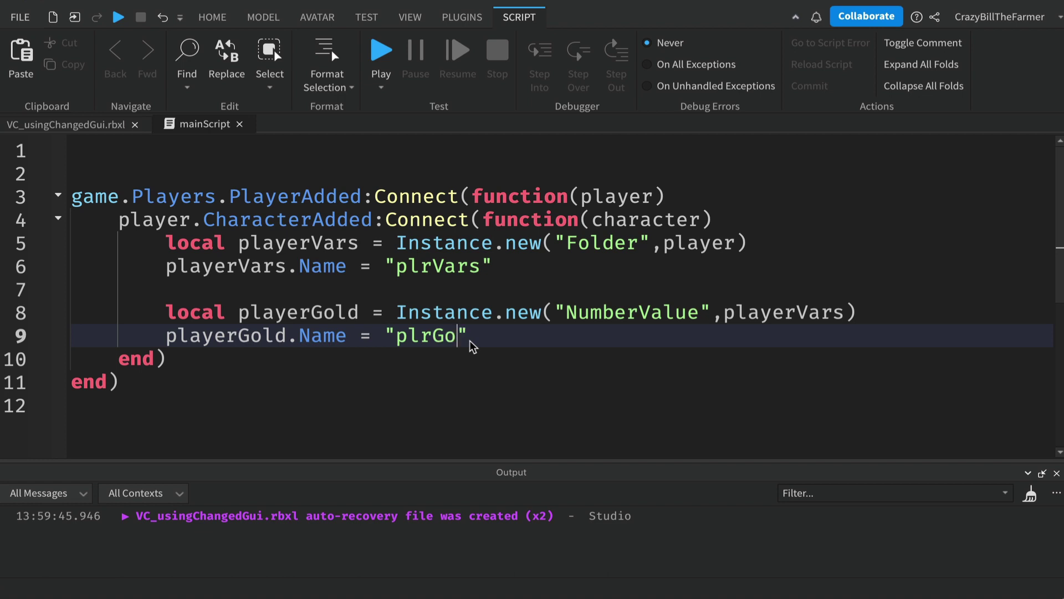
type("ld")
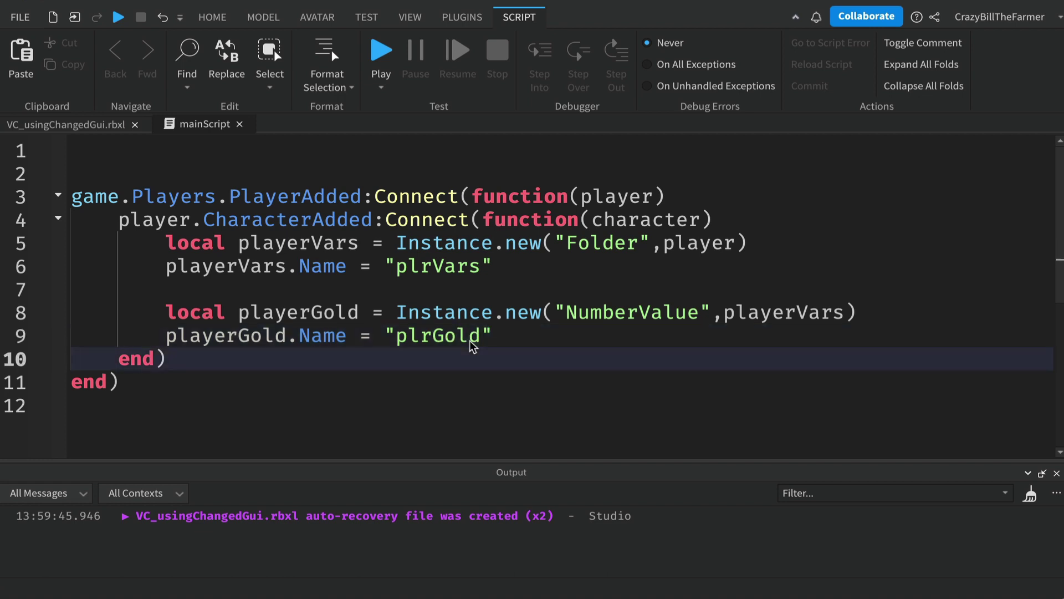
key("End")
key("Return")
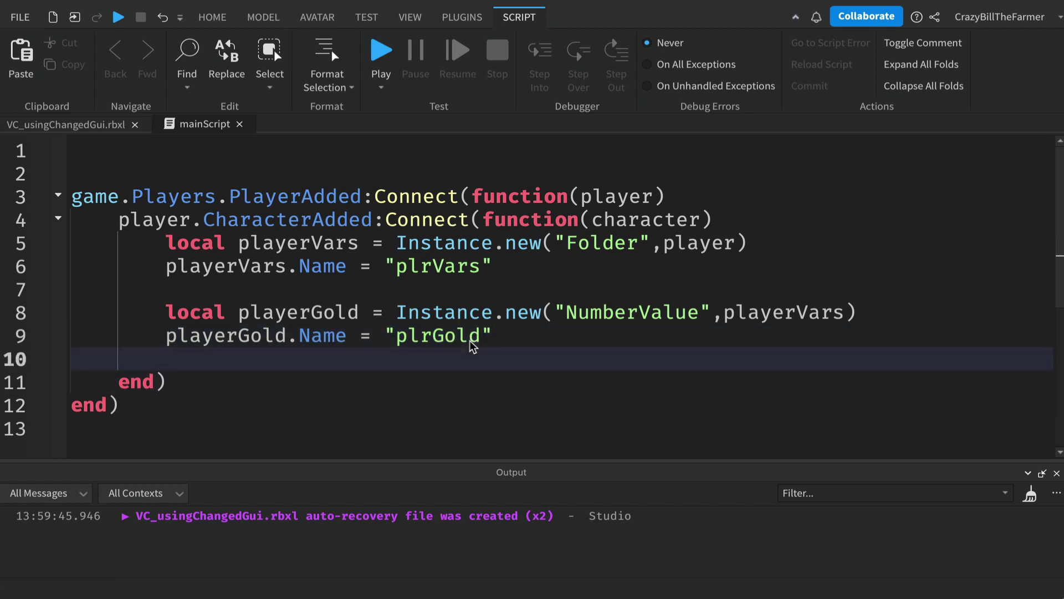
Initialize playerGold.Value to 0 on the line below its name assignment
type("player")
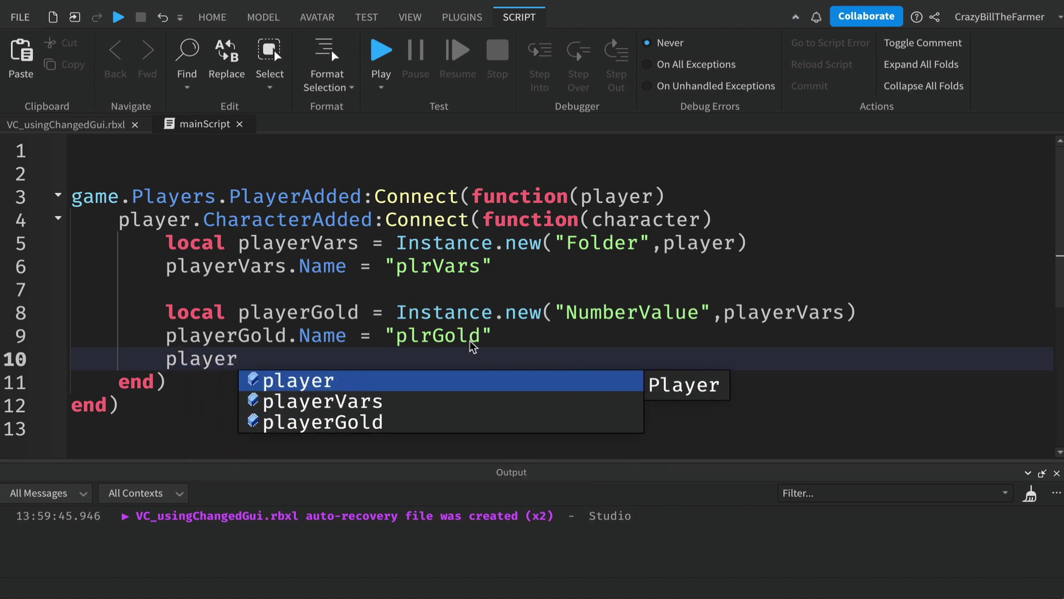
type("Gold.V")
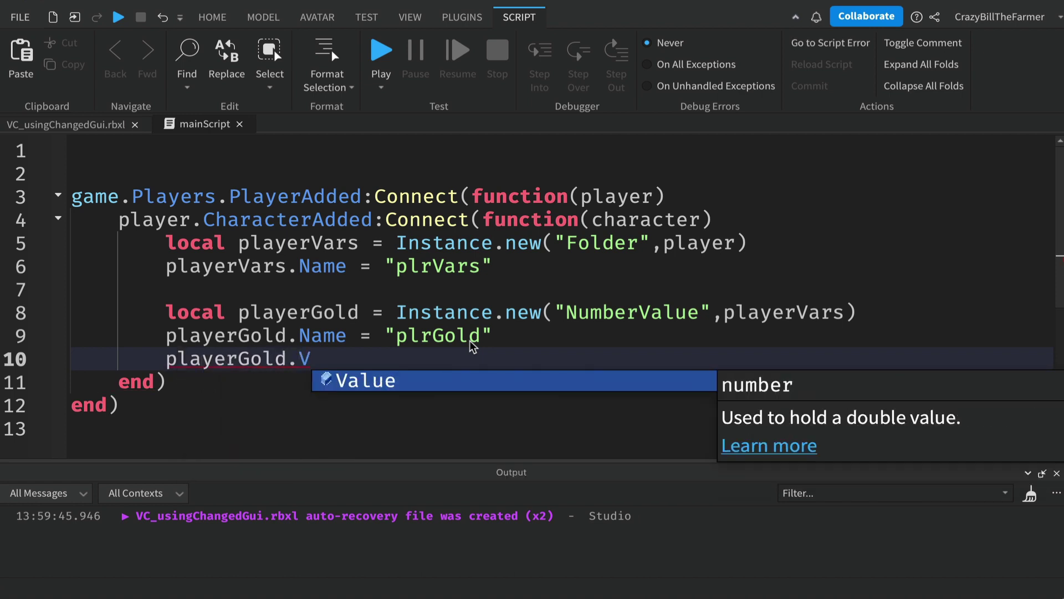
key("Tab")
type("= 0")
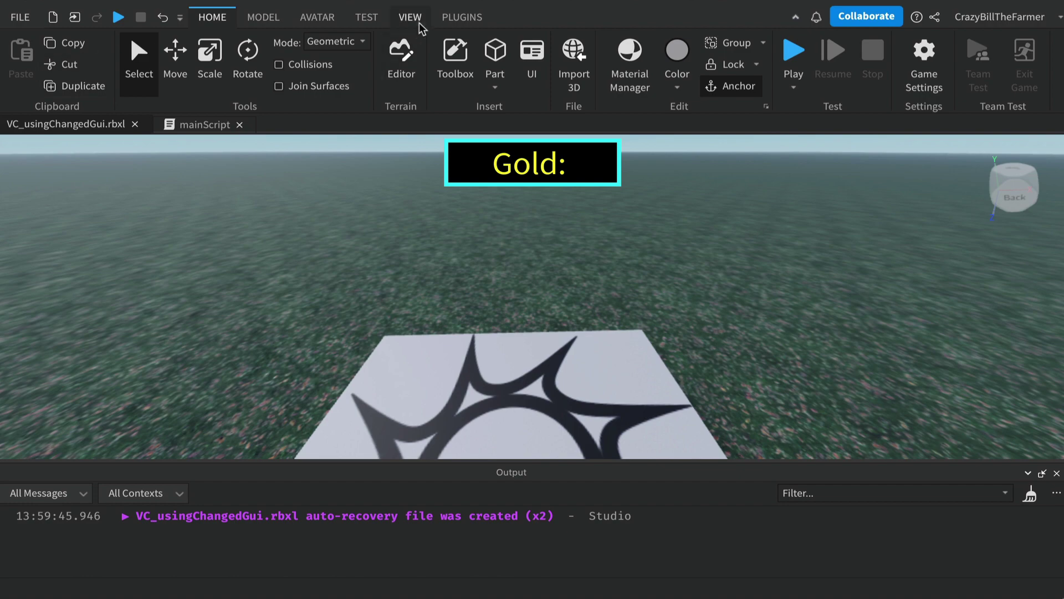
Show the Explorer and Properties again and save the place file
left_click(417, 20)
left_click(32, 53)
left_click(93, 60)
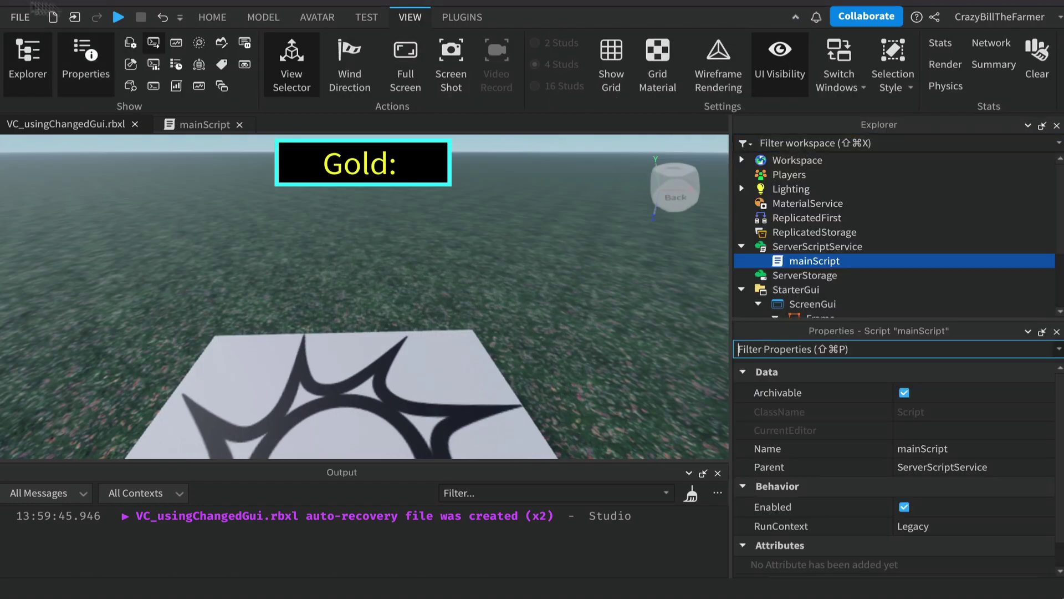
left_click(20, 17)
left_click(23, 118)
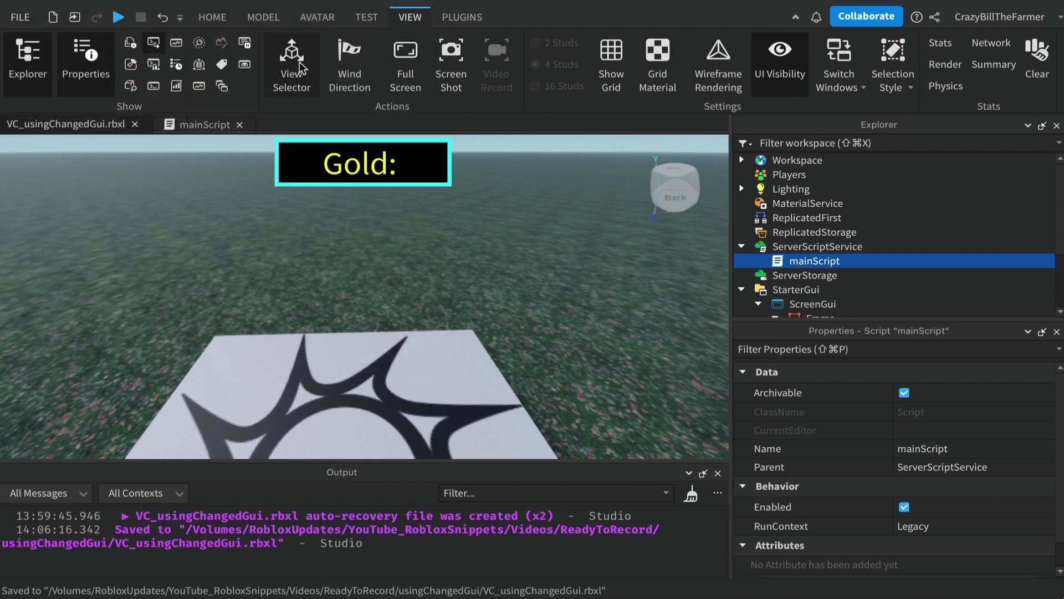
Play-test the place, inspect the plrGold value inside the local player's plrVars folder, and stop the test
left_click(119, 18)
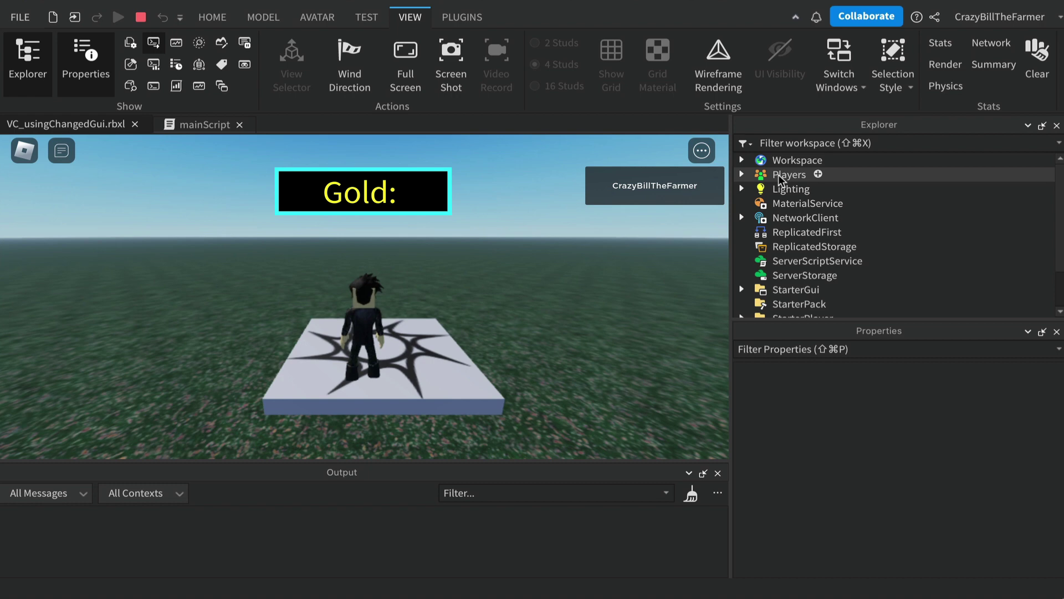
left_click(743, 176)
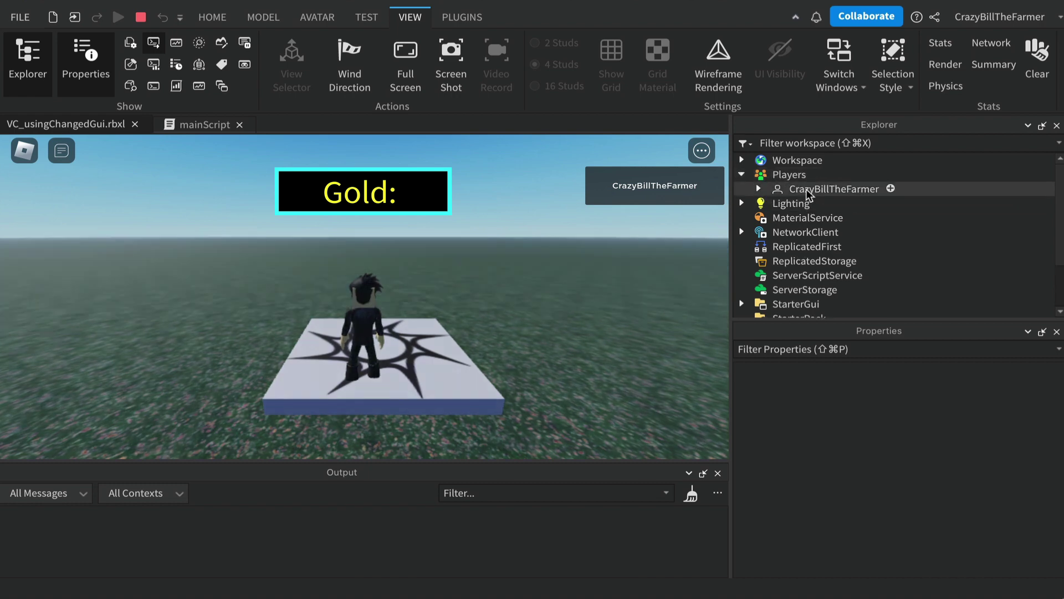
left_click(759, 189)
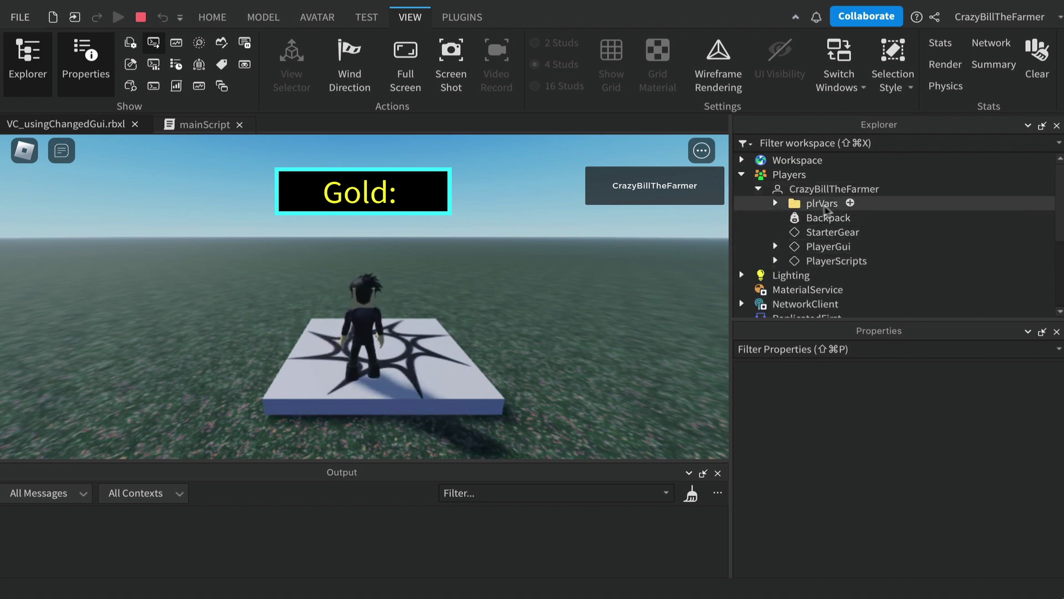
left_click(775, 204)
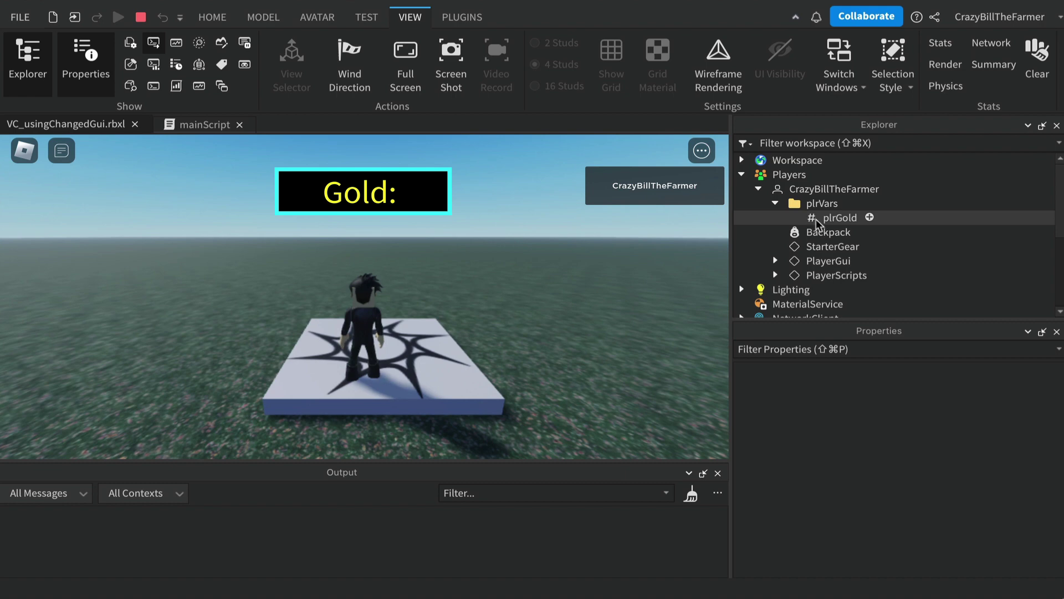
left_click(848, 222)
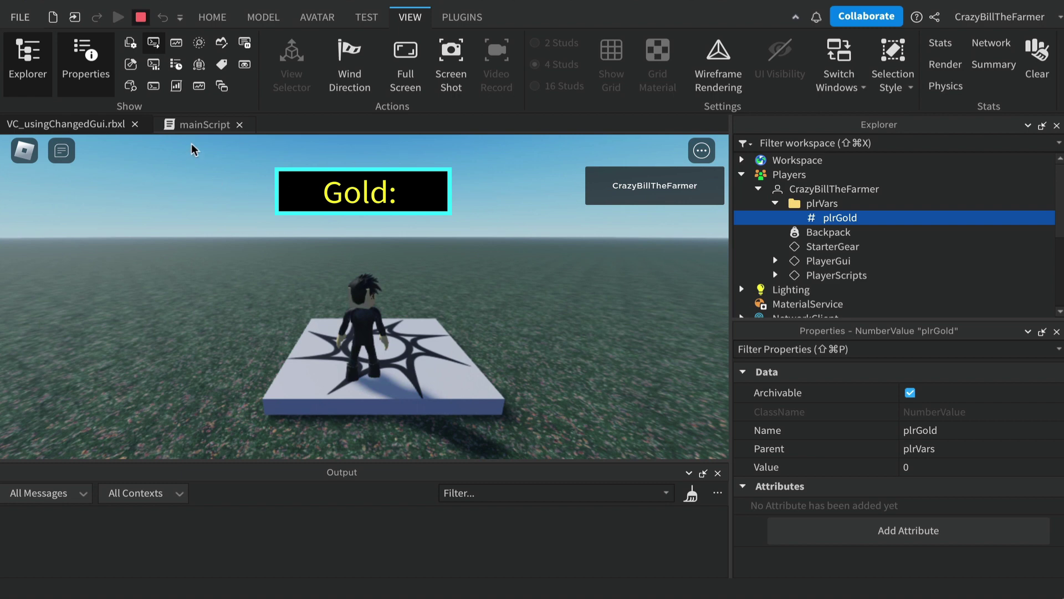
key("shift+F5")
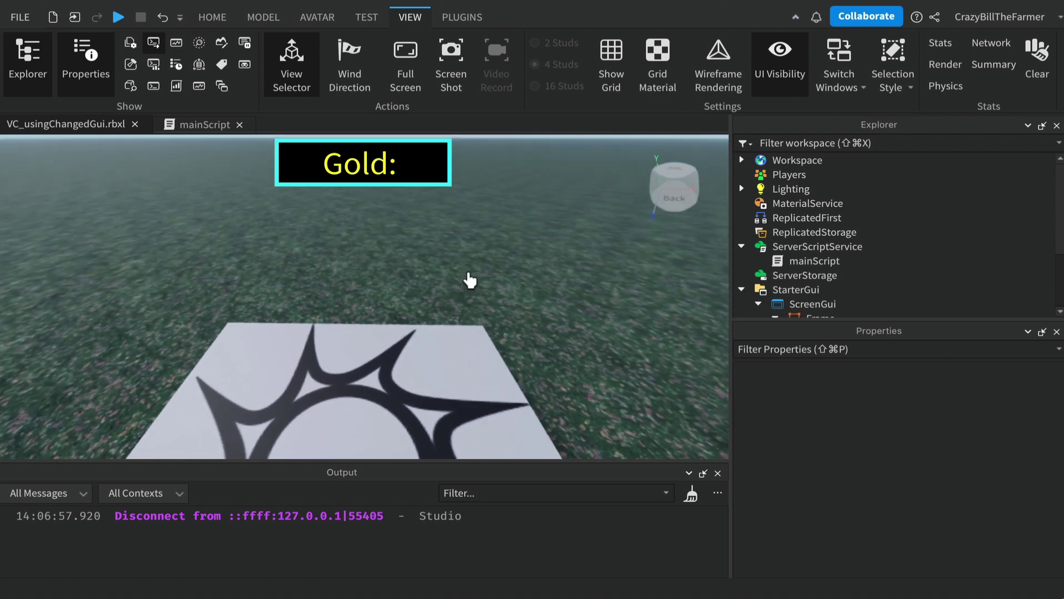
key("s")
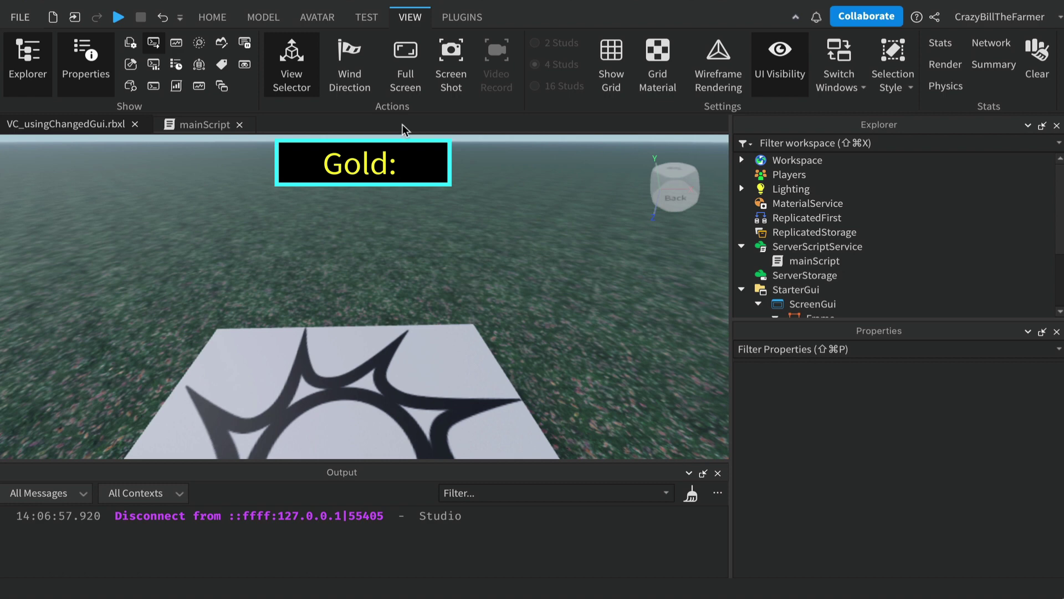
left_click(211, 18)
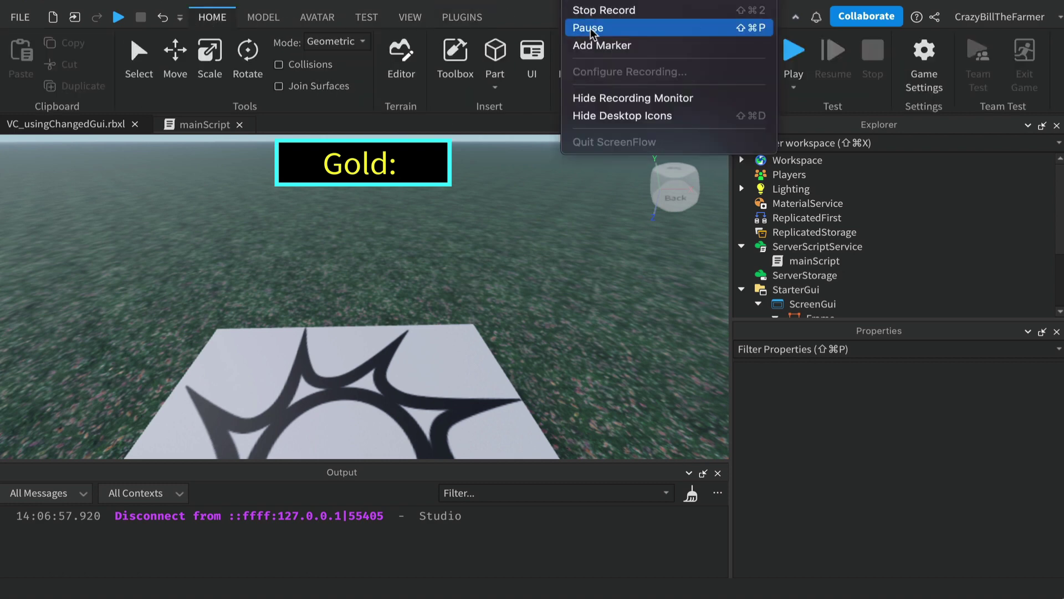
Insert a block part into the Workspace and rename it triggerPart
left_click(497, 54)
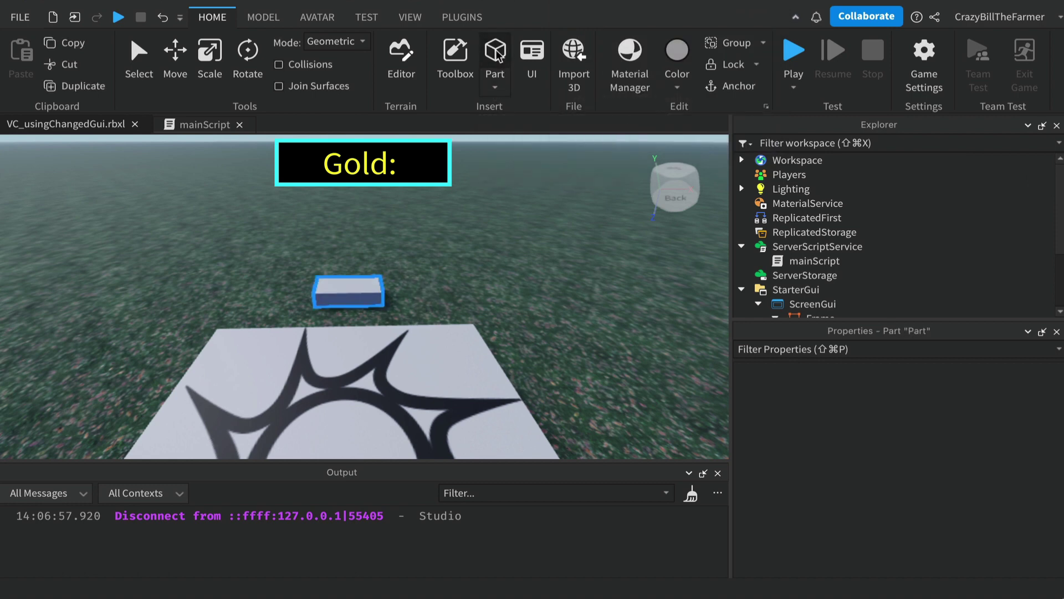
mouse_move(798, 236)
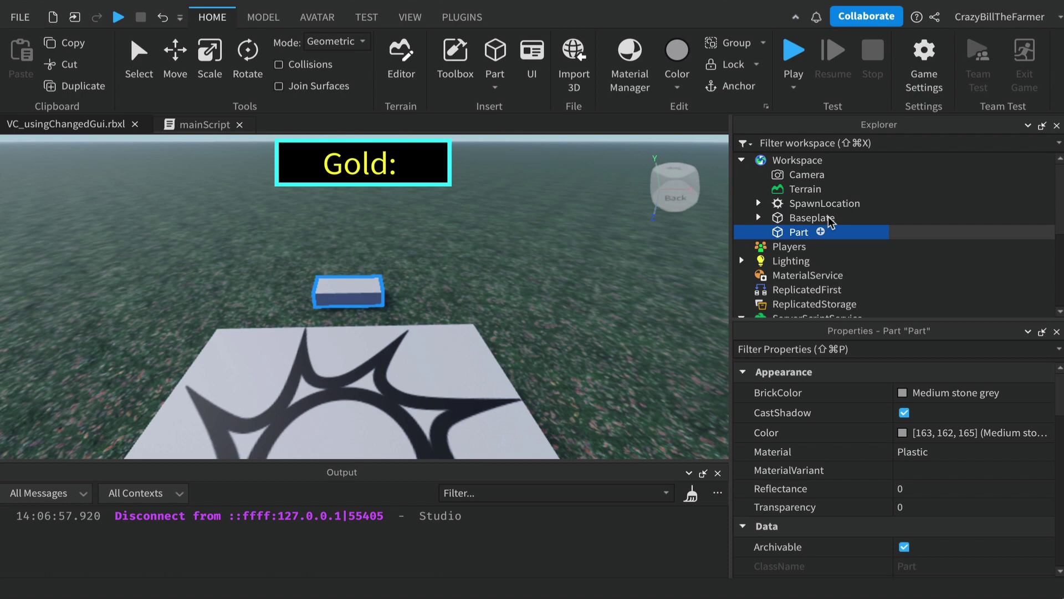
double_click(796, 234)
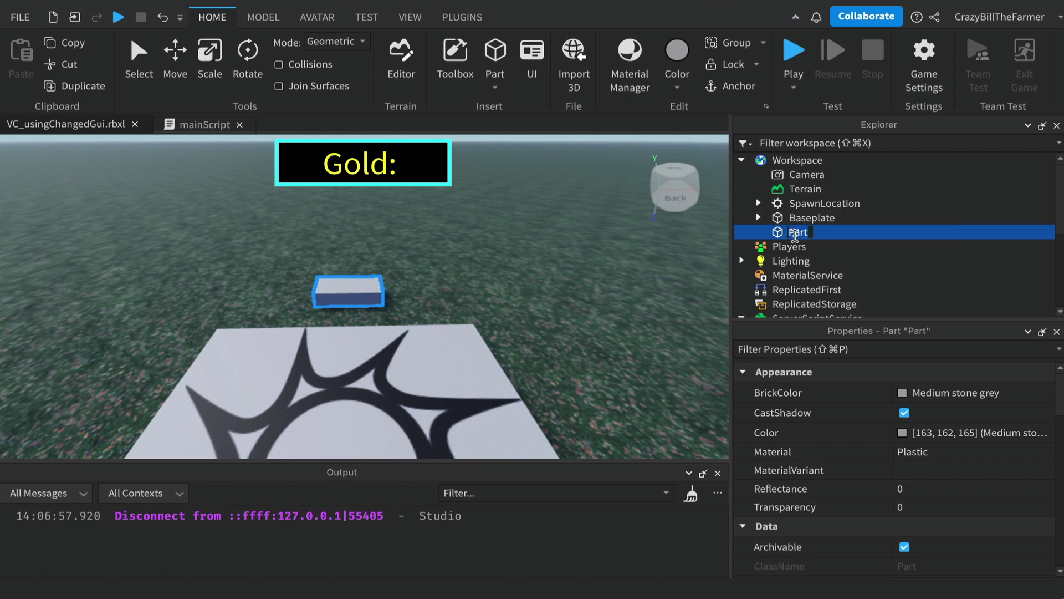
type("GriggerPart")
key("Return")
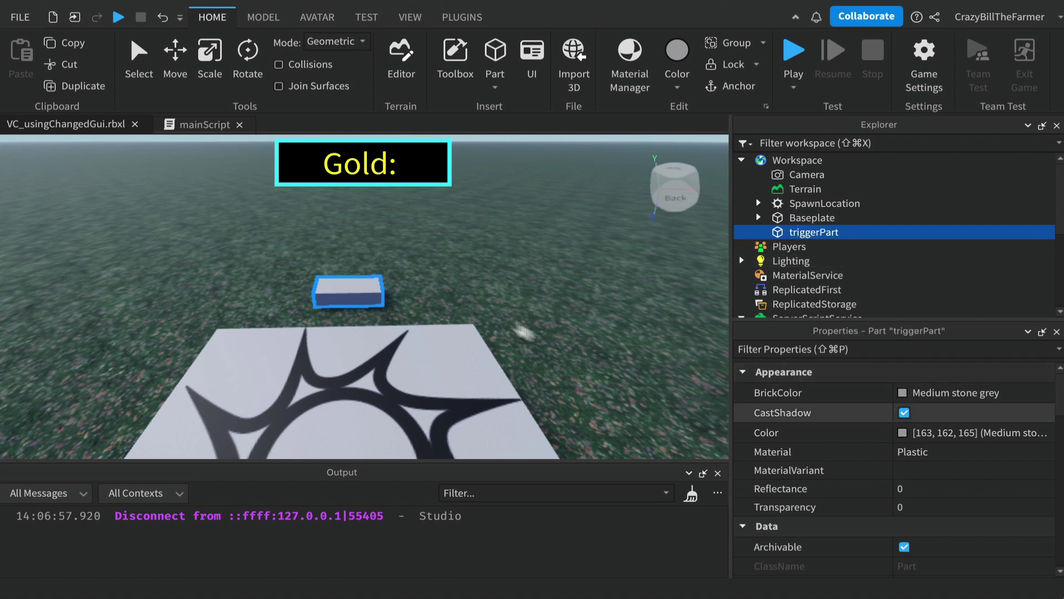
Set triggerPart's BrickColor to Really red and its Size to 5, 0.5, 5
left_click(903, 393)
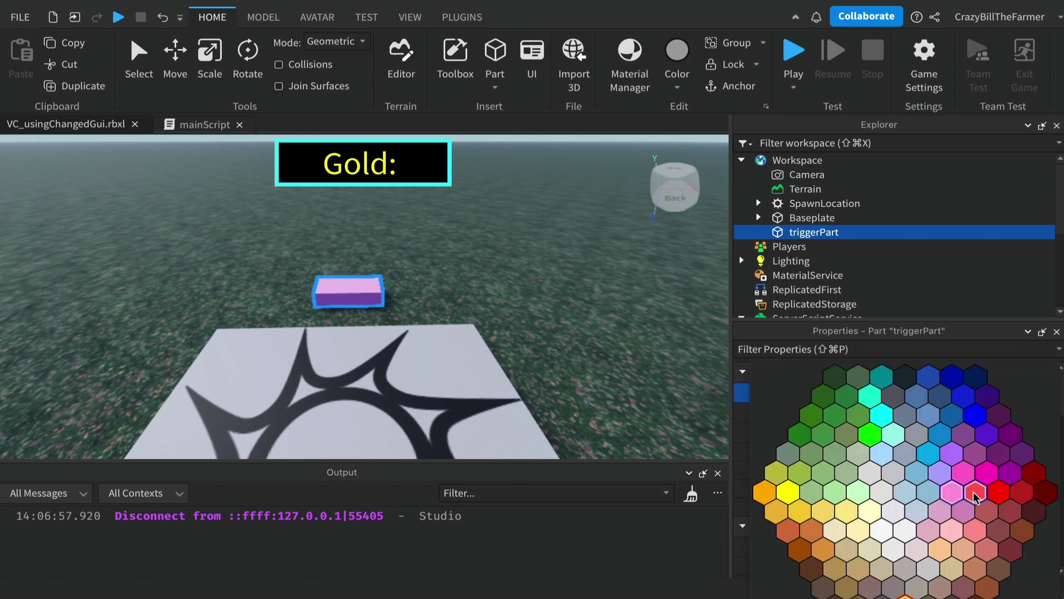
left_click(997, 492)
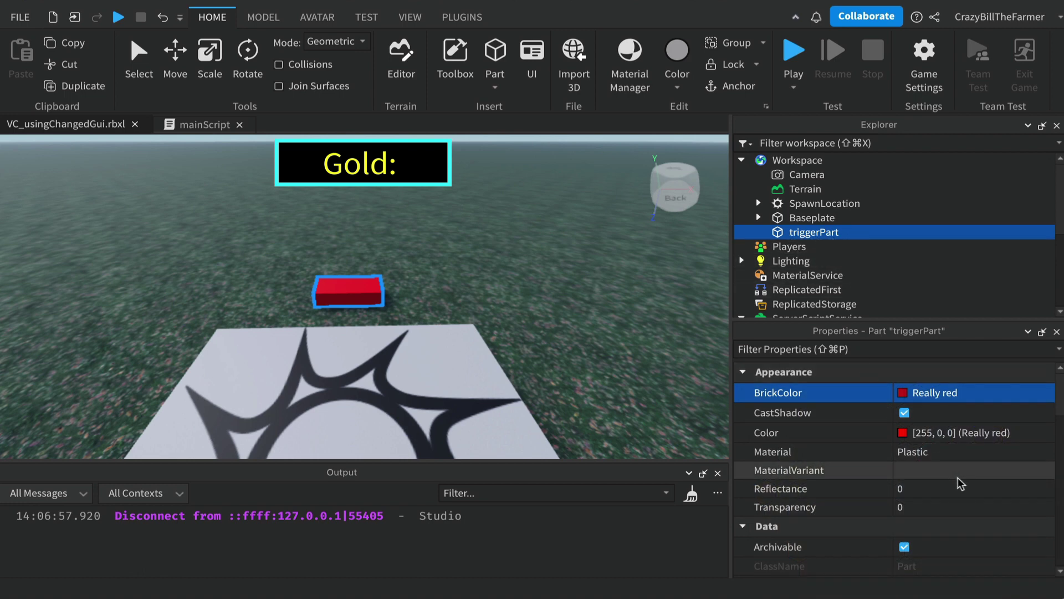
scroll(995, 463, "down", 3)
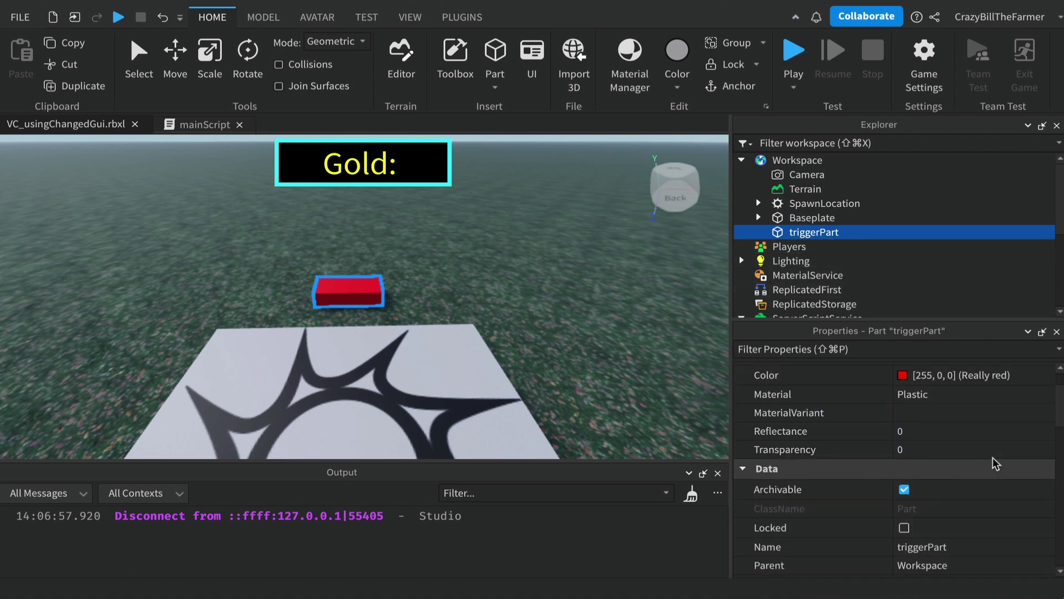
scroll(995, 463, "down", 9)
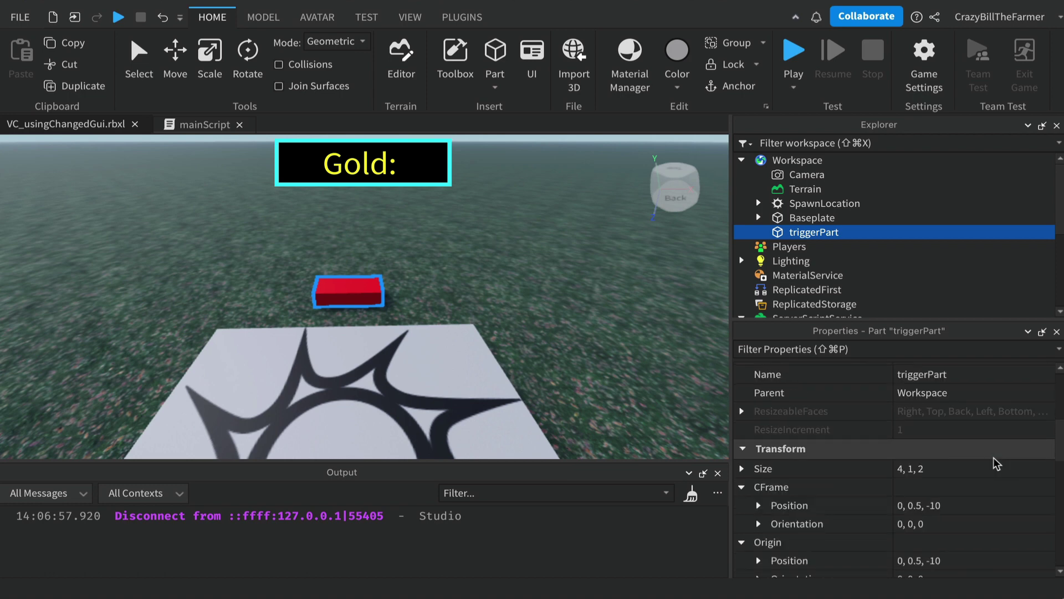
left_click(995, 468)
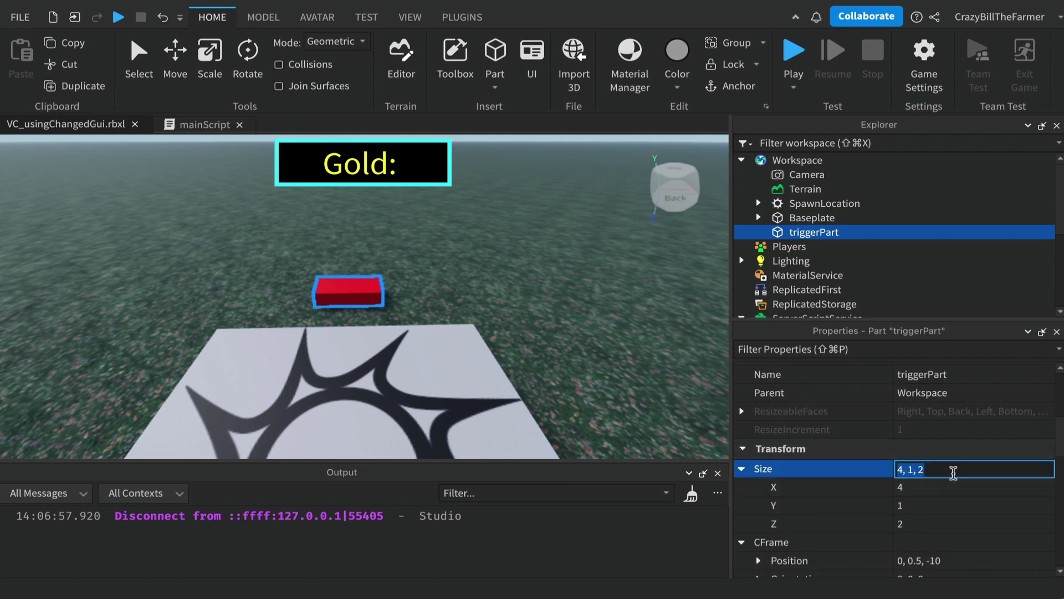
left_click_drag(953, 471, 868, 468)
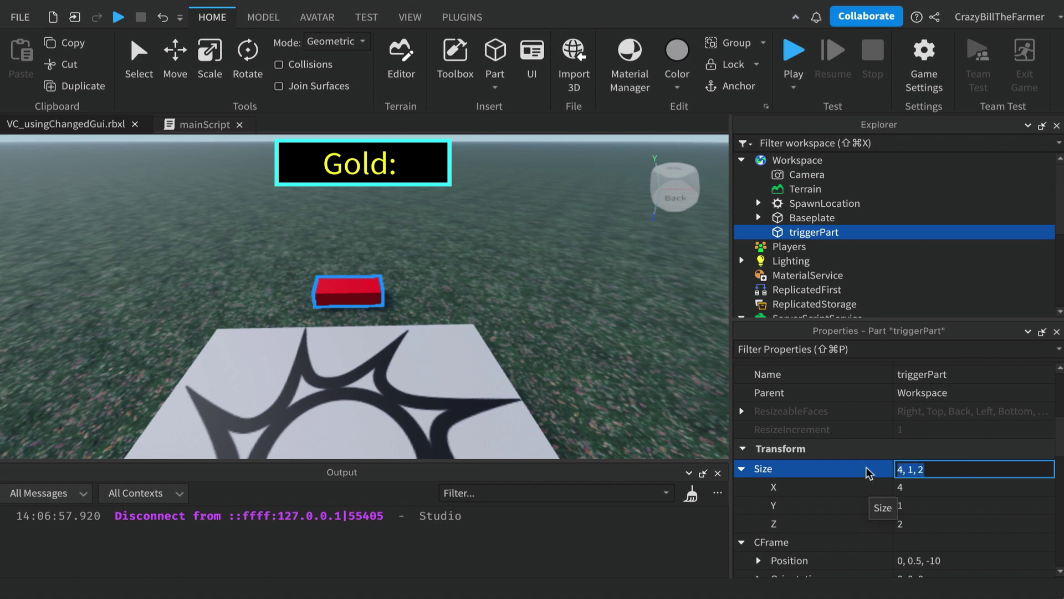
type("5,")
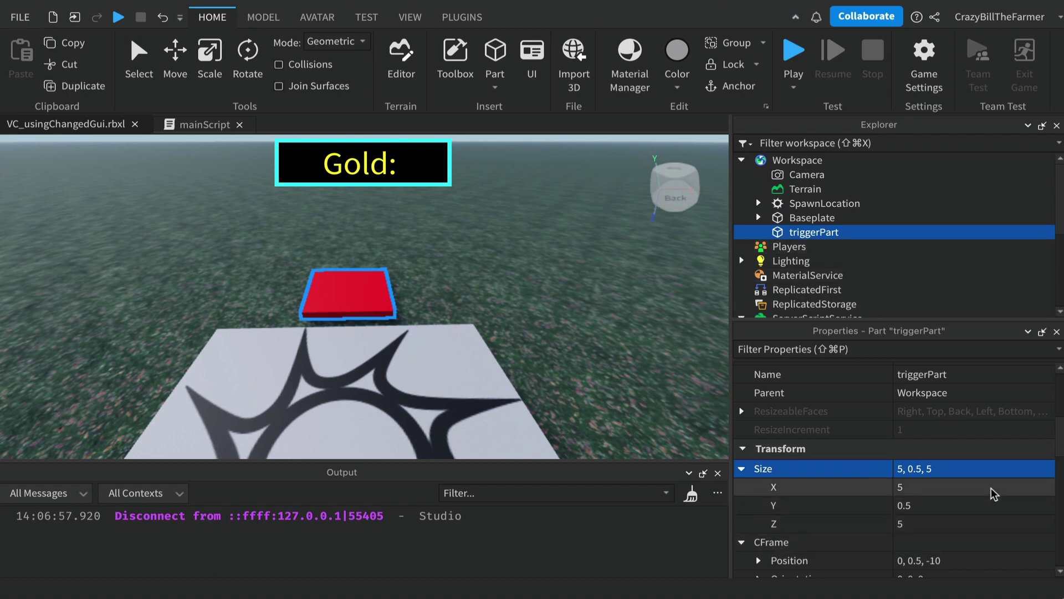
Anchor triggerPart and move it farther back from the spawn pad and slightly sideways
scroll(993, 494, "down", 3)
scroll(994, 493, "down", 15)
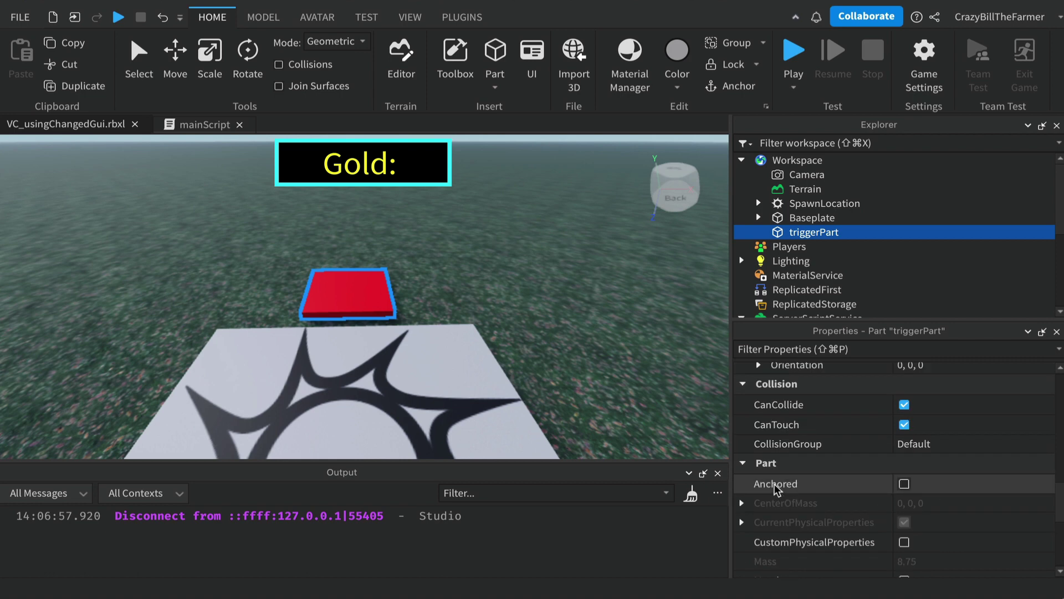
left_click(905, 484)
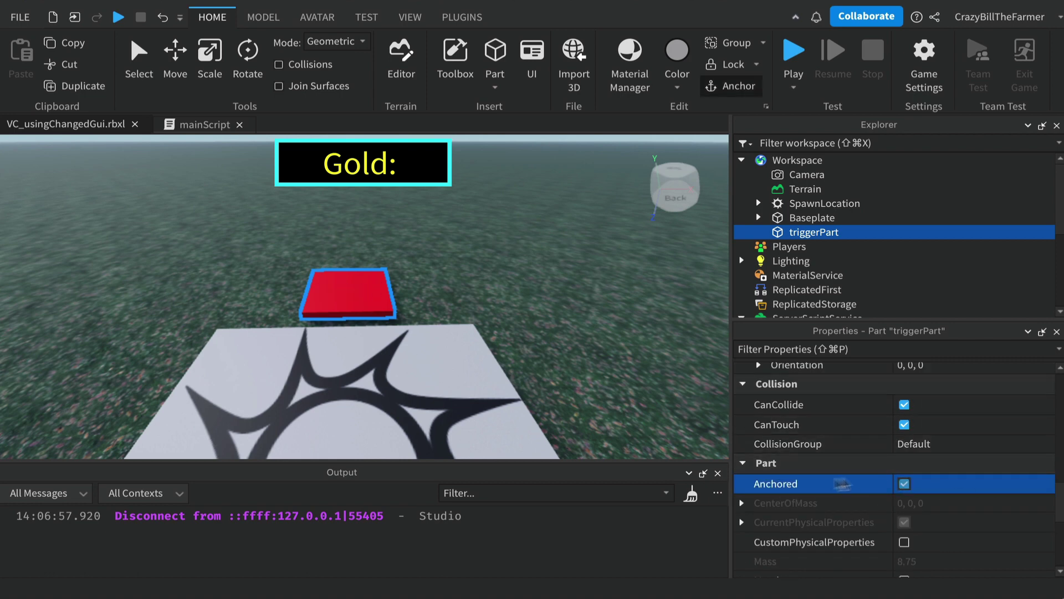
left_click(175, 53)
left_click_drag(347, 337, 349, 305)
left_click_drag(424, 265, 441, 264)
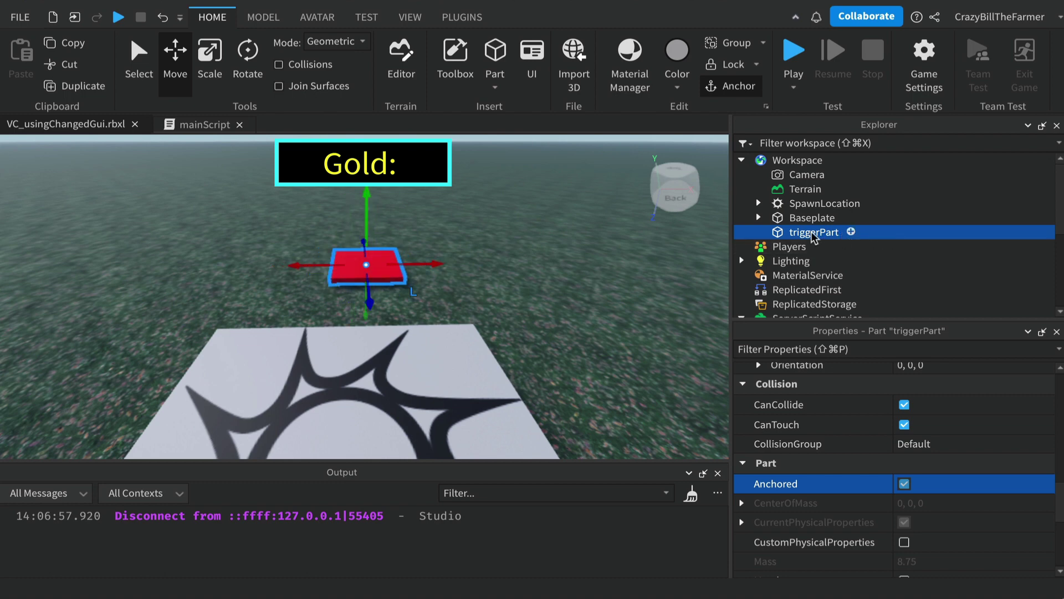
Add a Script inside triggerPart and rename it triggerScript
left_click(851, 232)
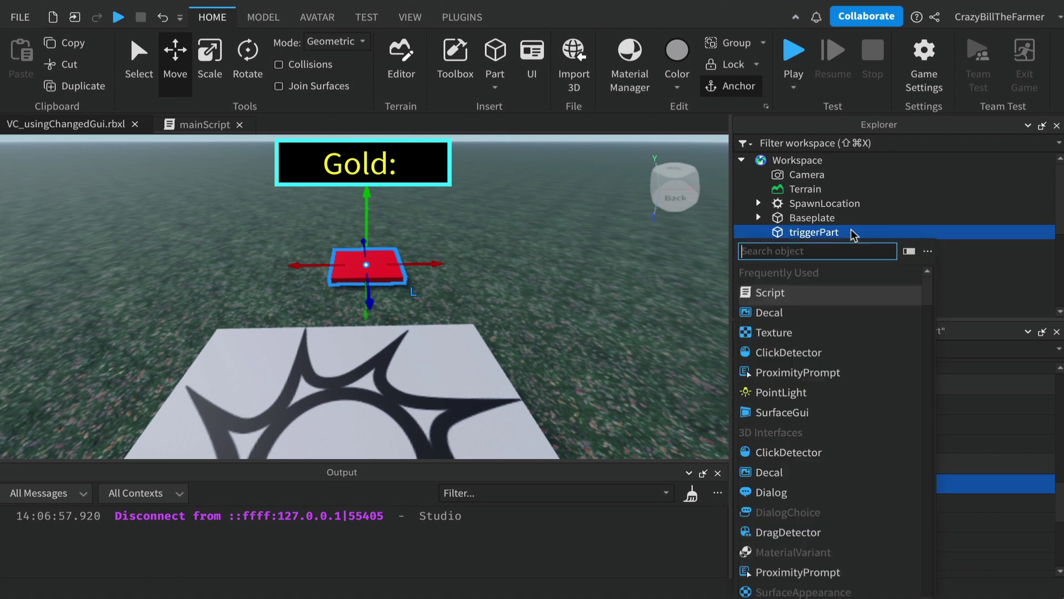
left_click(767, 293)
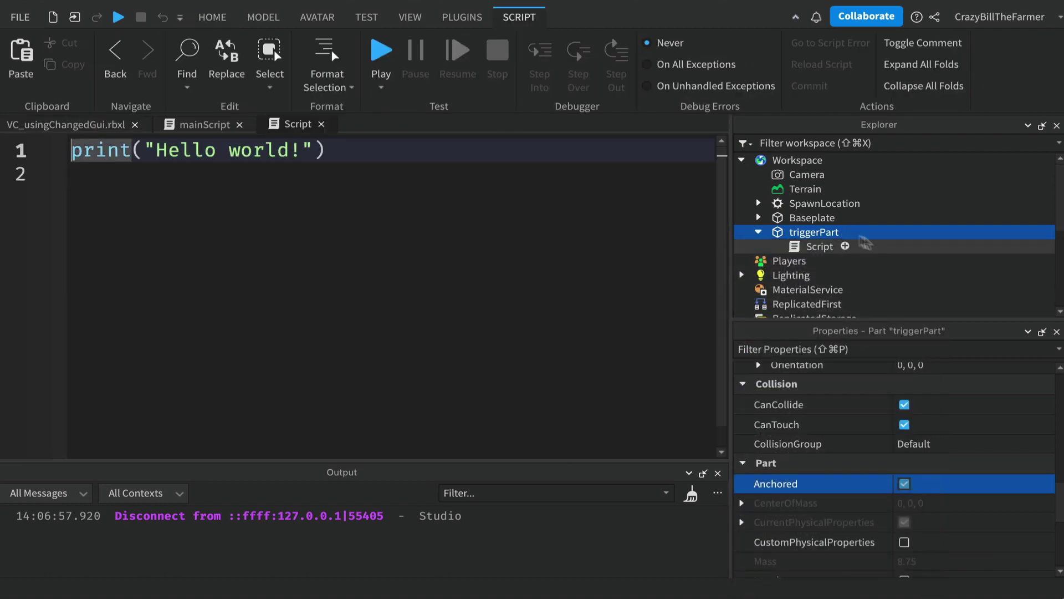
left_click(817, 246)
left_click(815, 246)
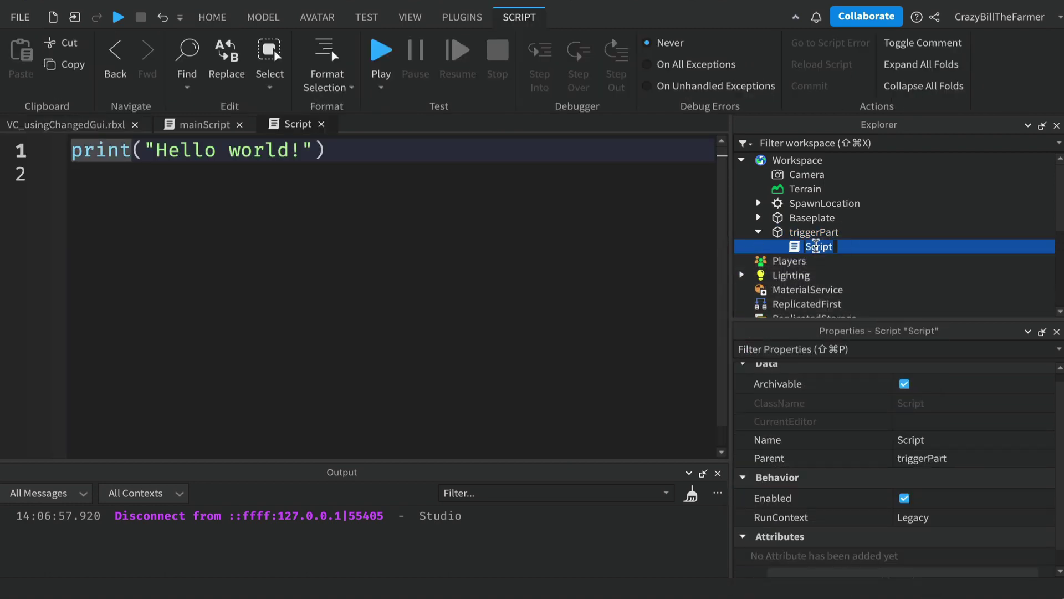
type("triggerScript")
key("Return")
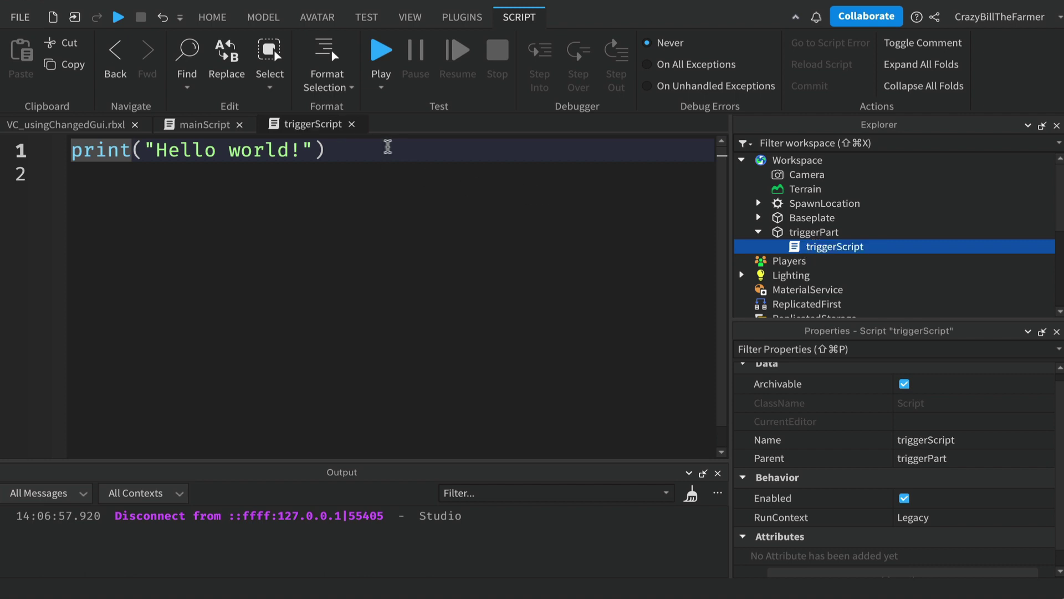
Delete the default print line in triggerScript and leave two blank lines at the beginning of the script
left_click_drag(388, 146, 65, 150)
key("BackSpace")
key("Return")
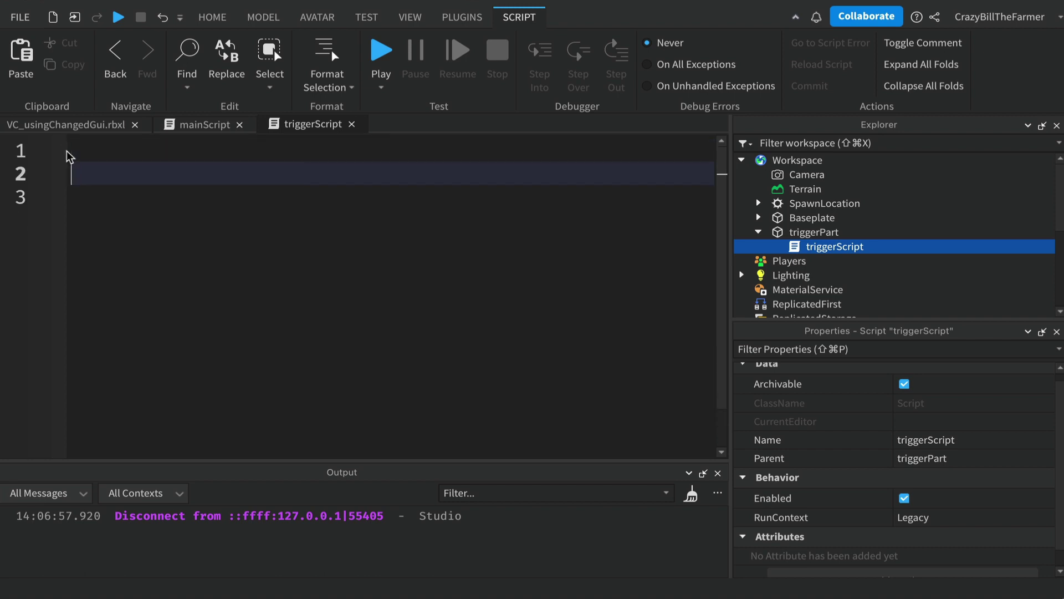
key("Return")
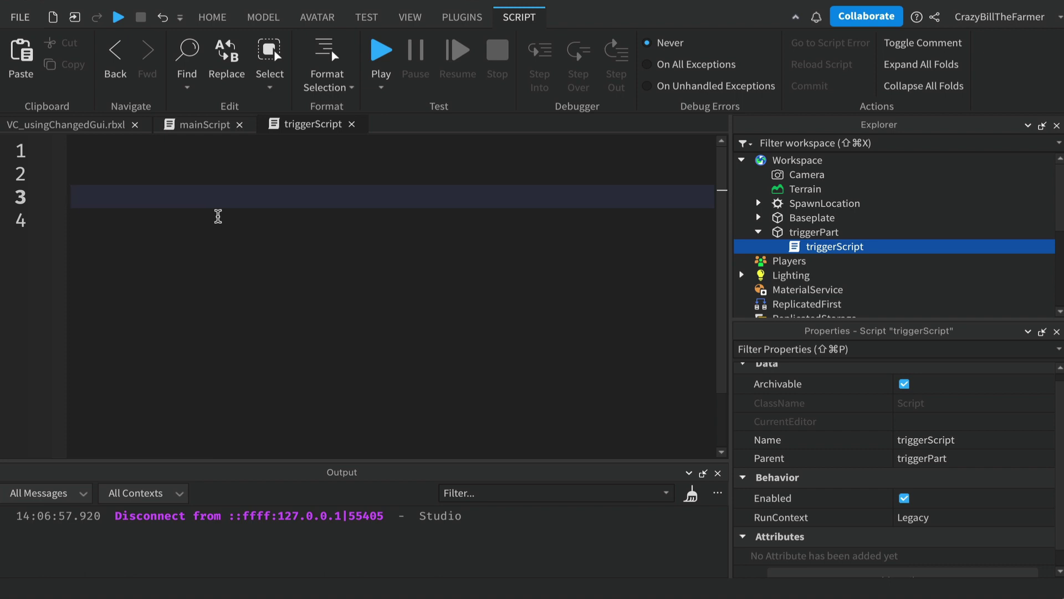
Check the plrGold setup in mainScript and declare local trigger = script.Parent on line 3 of triggerScript
left_click(204, 125)
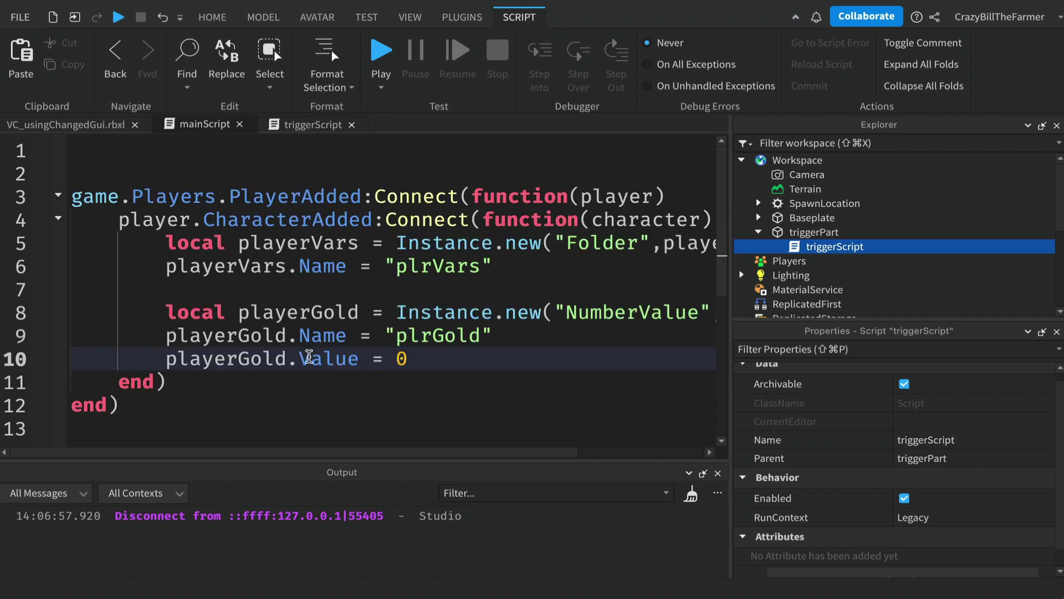
left_click(307, 126)
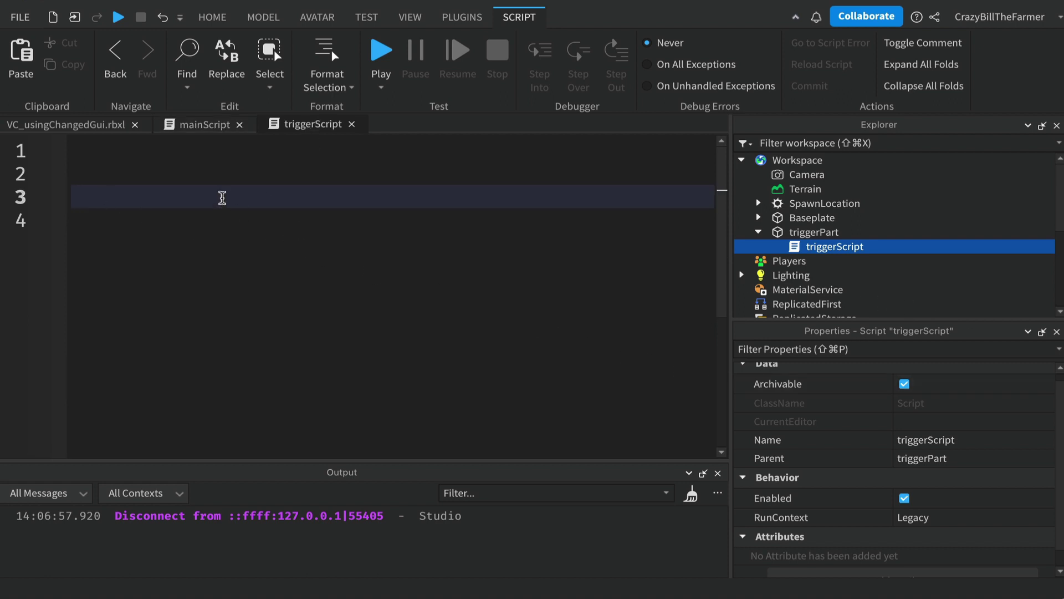
type("local")
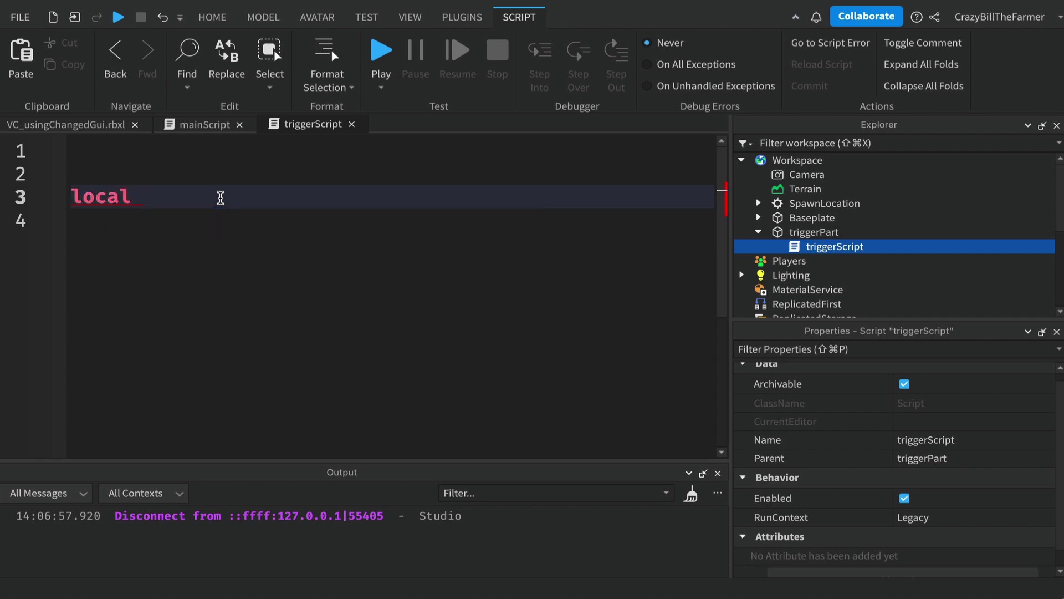
type(" trigger ")
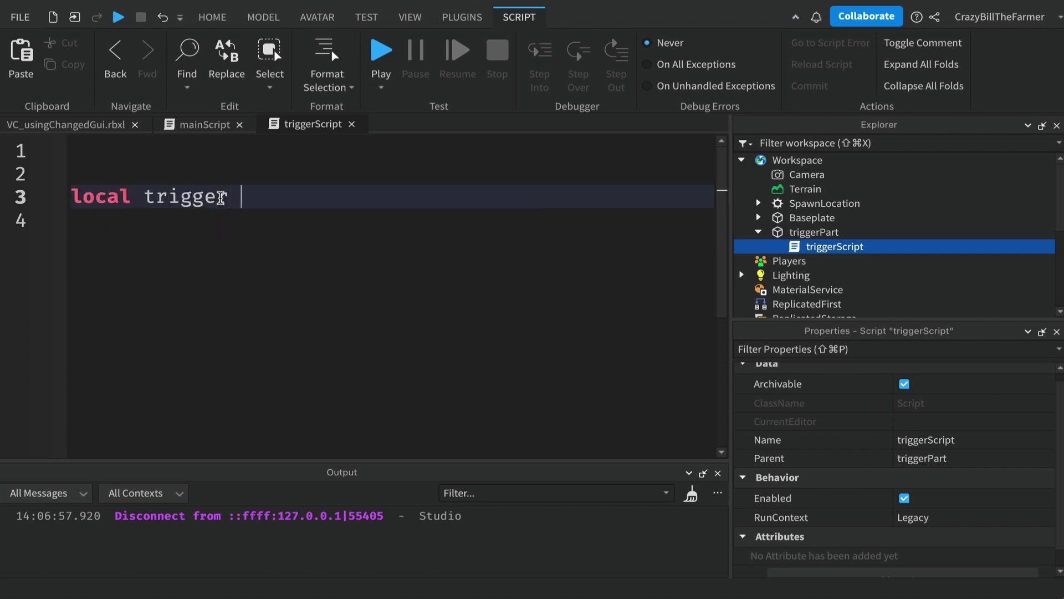
type("= script.Parent")
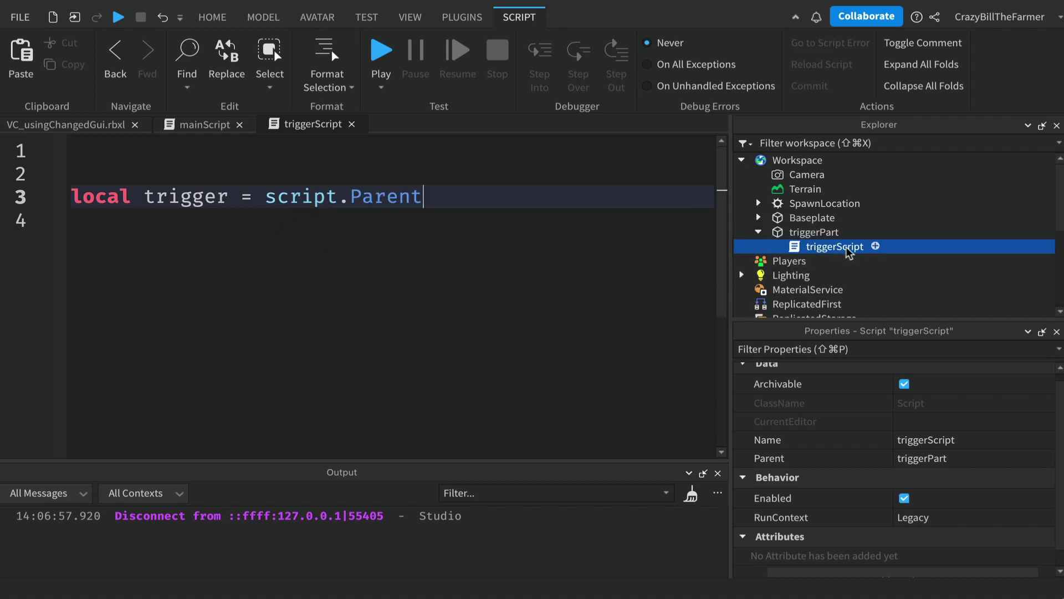
left_click_drag(843, 246, 451, 228)
Declare the debounce variable local db = true directly below the trigger declaration, followed by a blank line
key("Return")
type("\\")
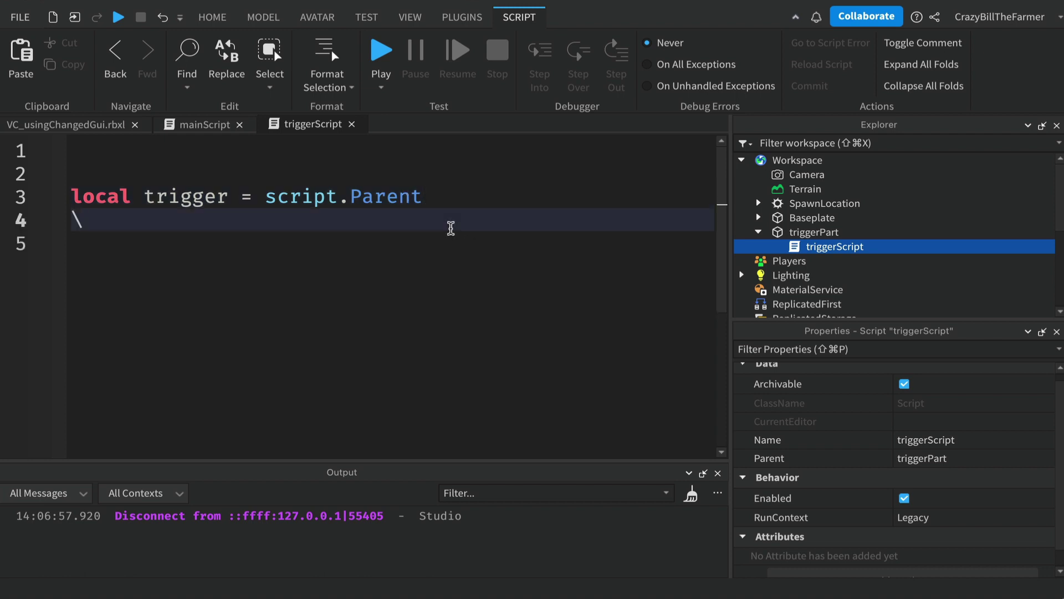
key("BackSpace")
type("local db = ")
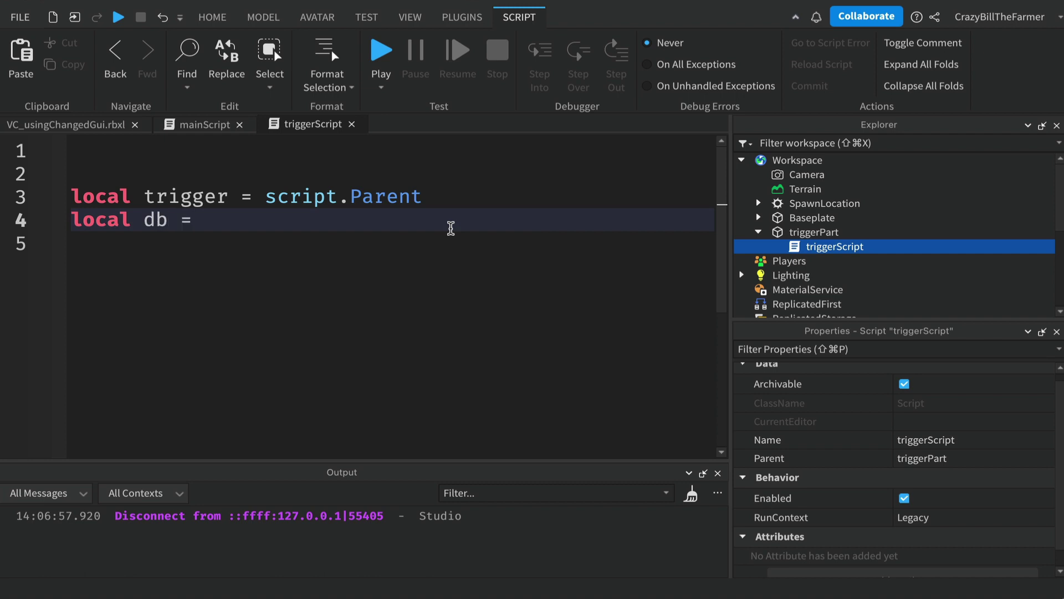
type("true")
key("Return")
key("Return")
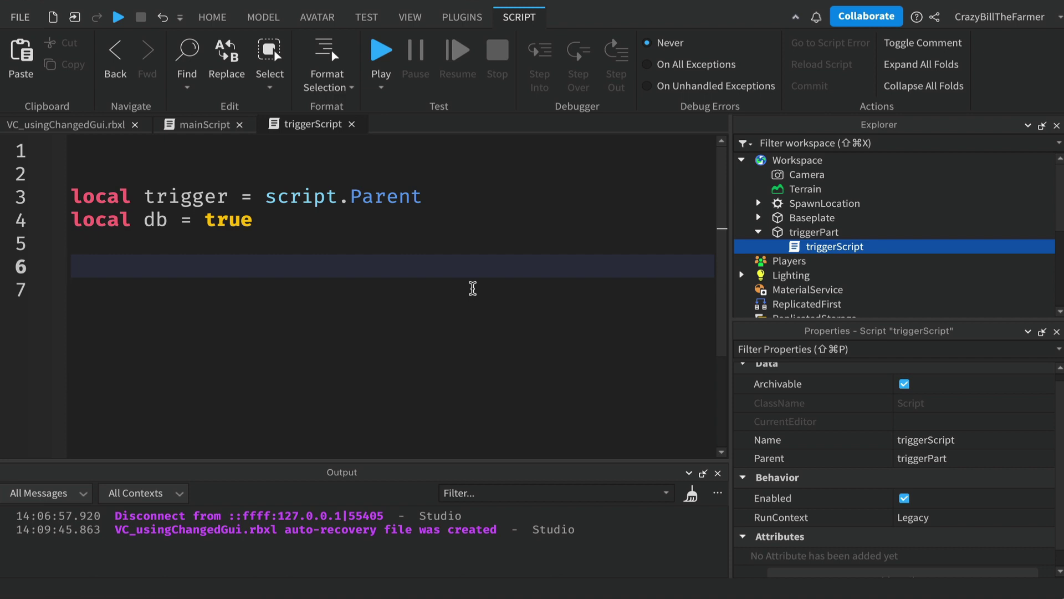
Write trigger.Touched:Connect() on line 6 of triggerScript, below the variable declarations
type("tr")
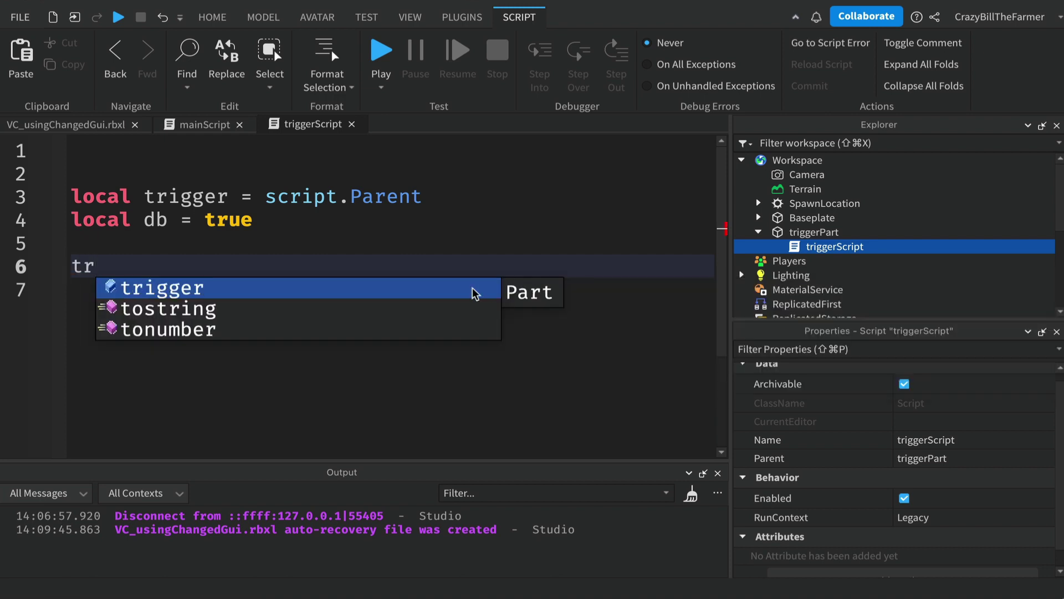
key("Tab")
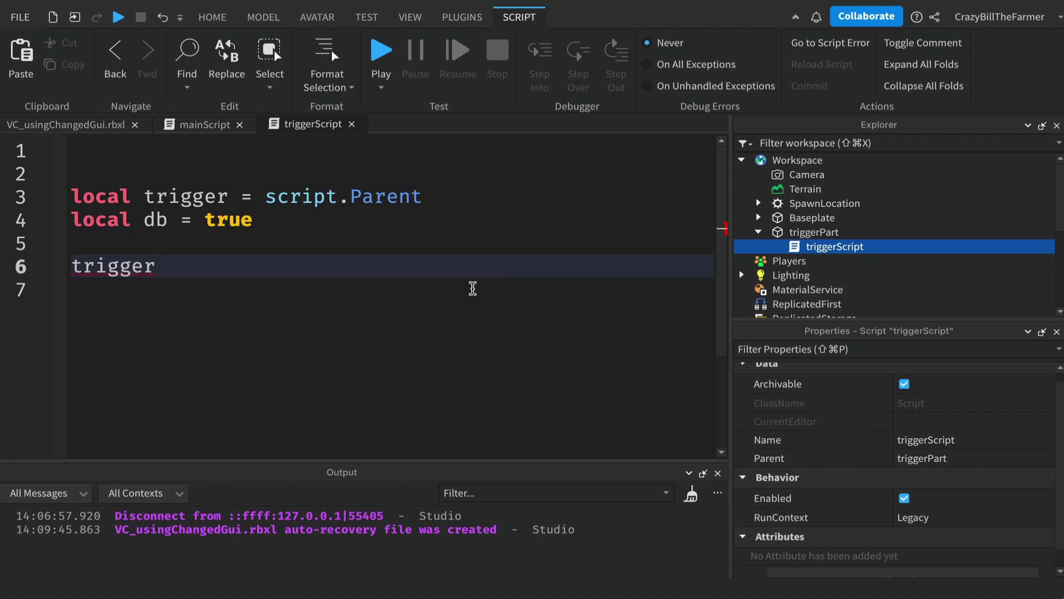
type(".")
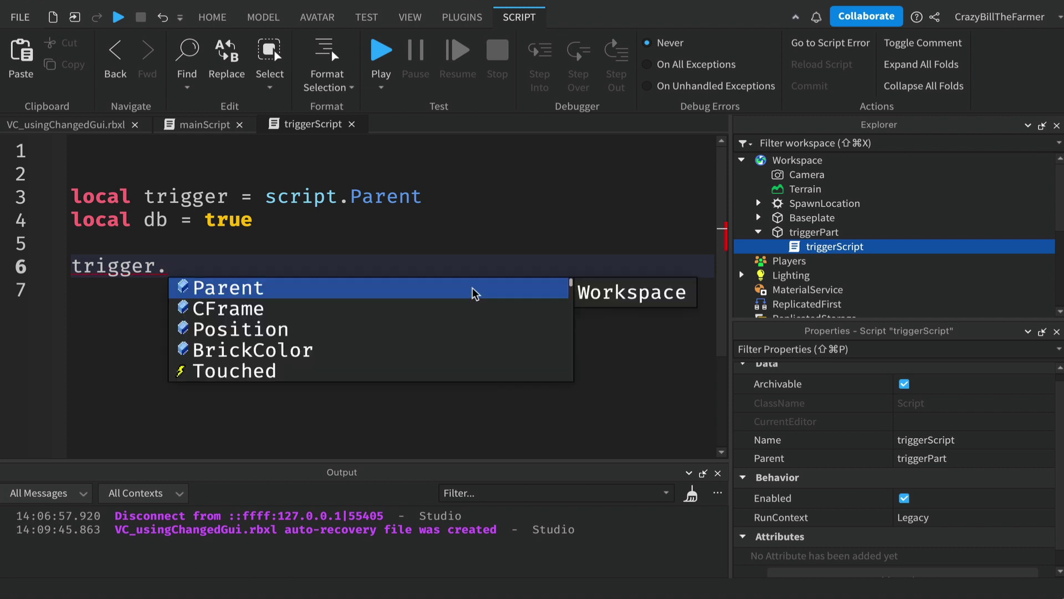
type("To")
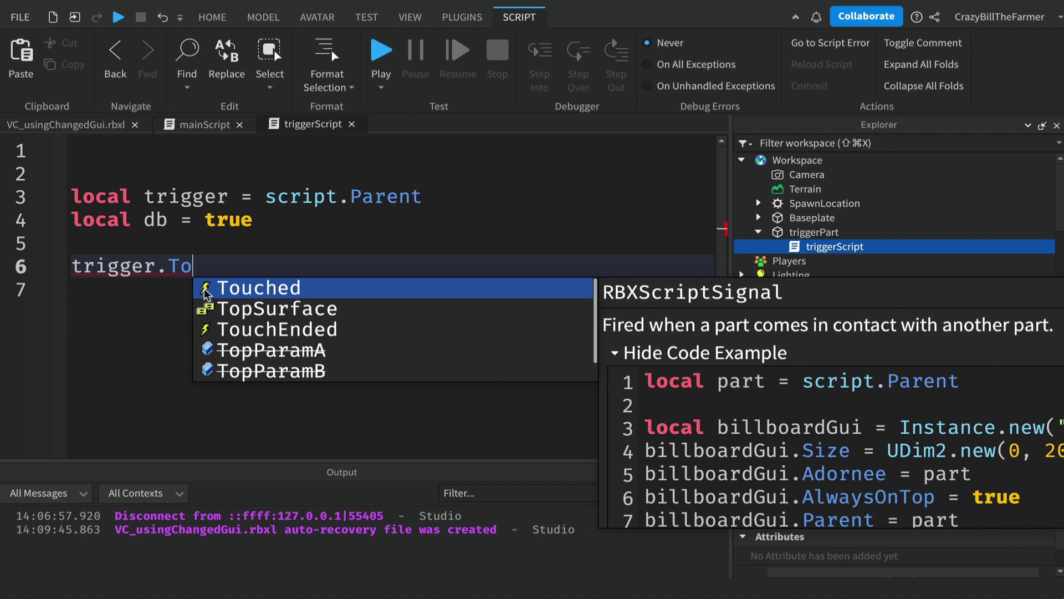
key("Tab")
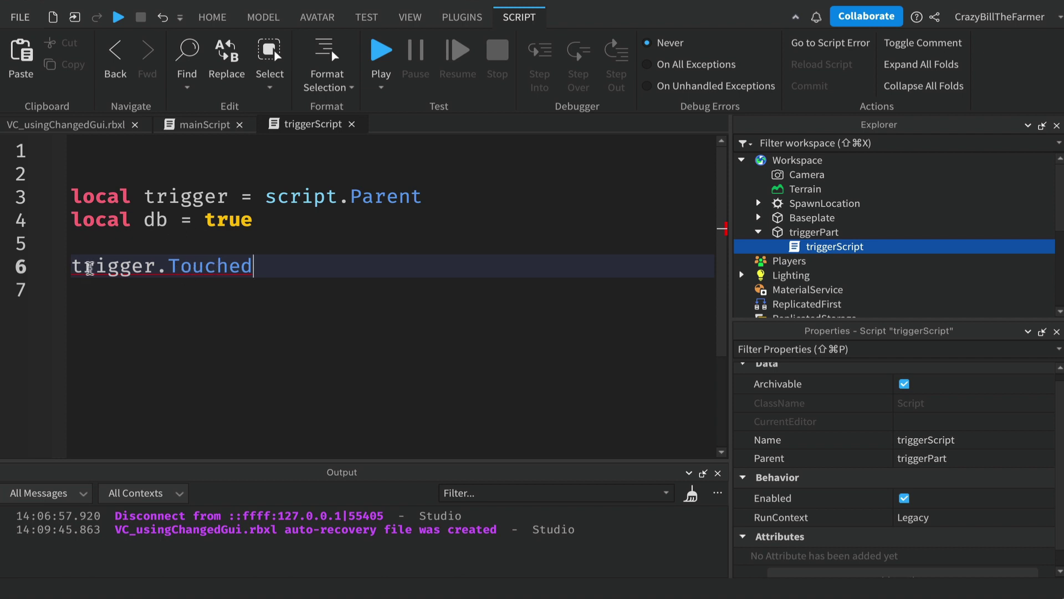
type(":")
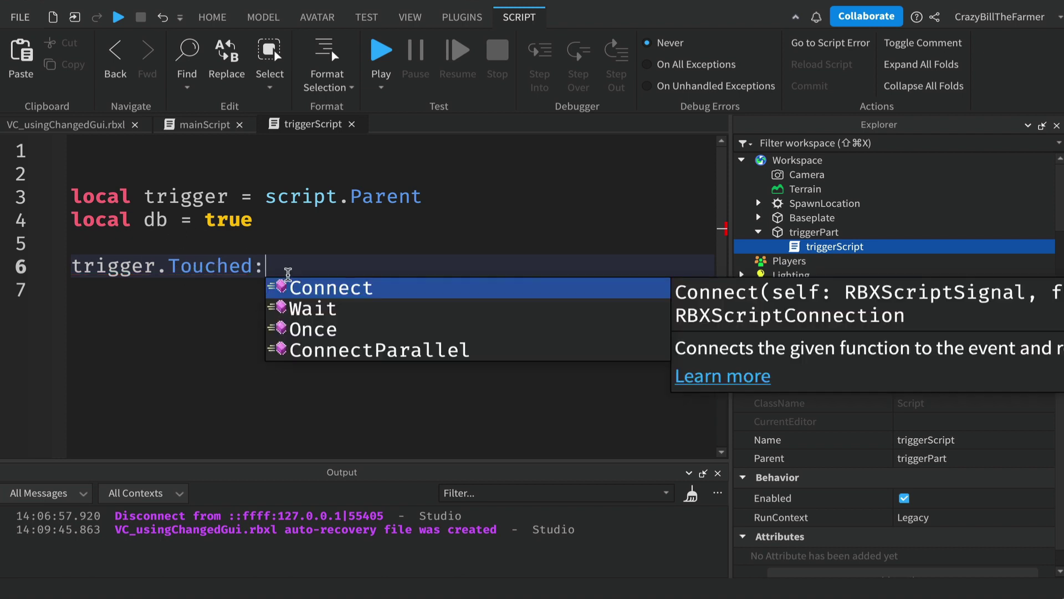
key("Tab")
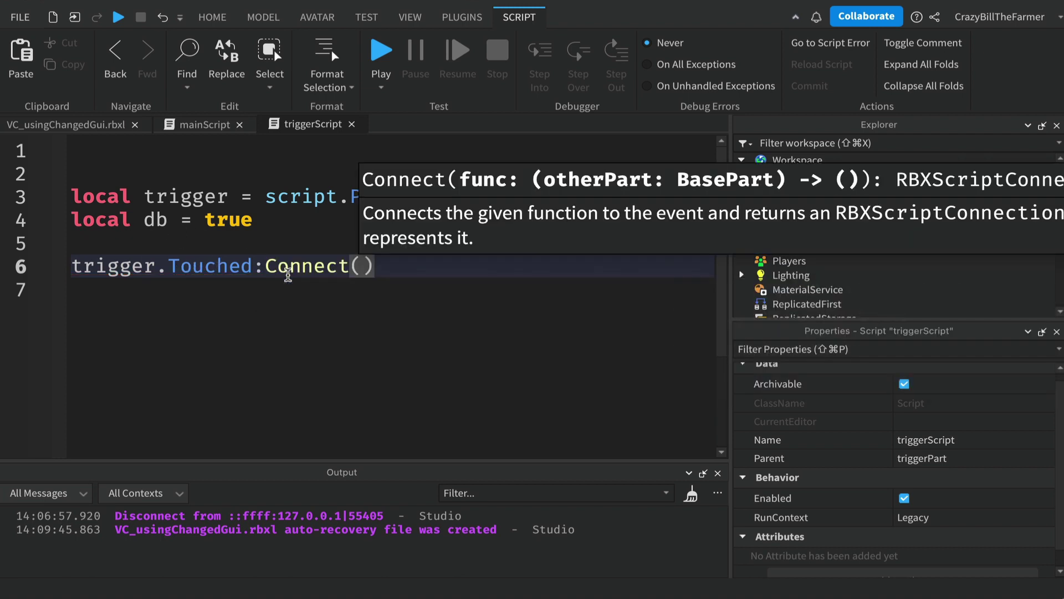
Pass an anonymous function with the parameter hit to Connect and open its body with a closing end
type("function")
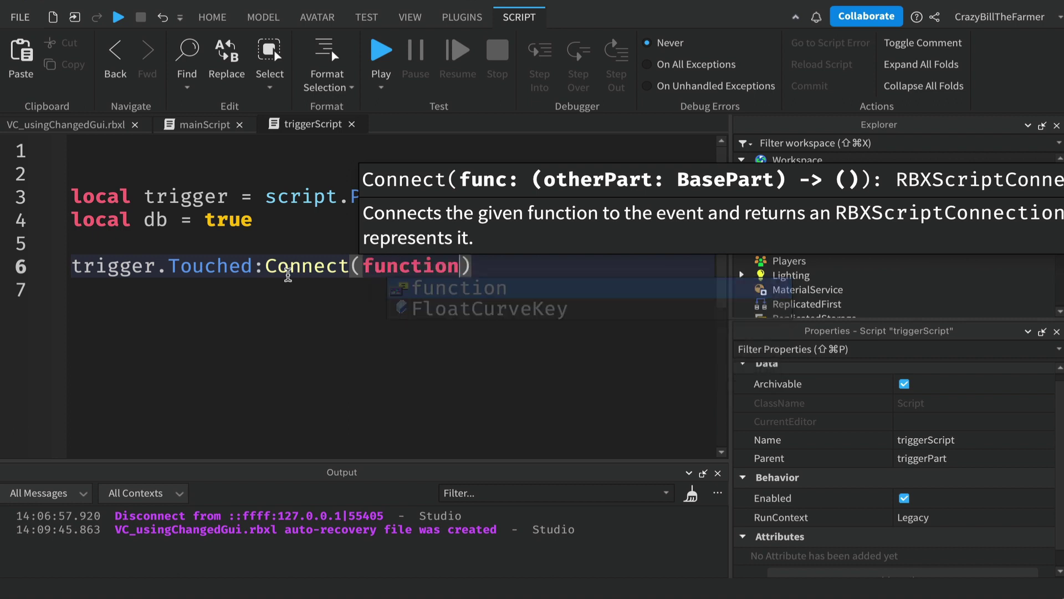
type("(")
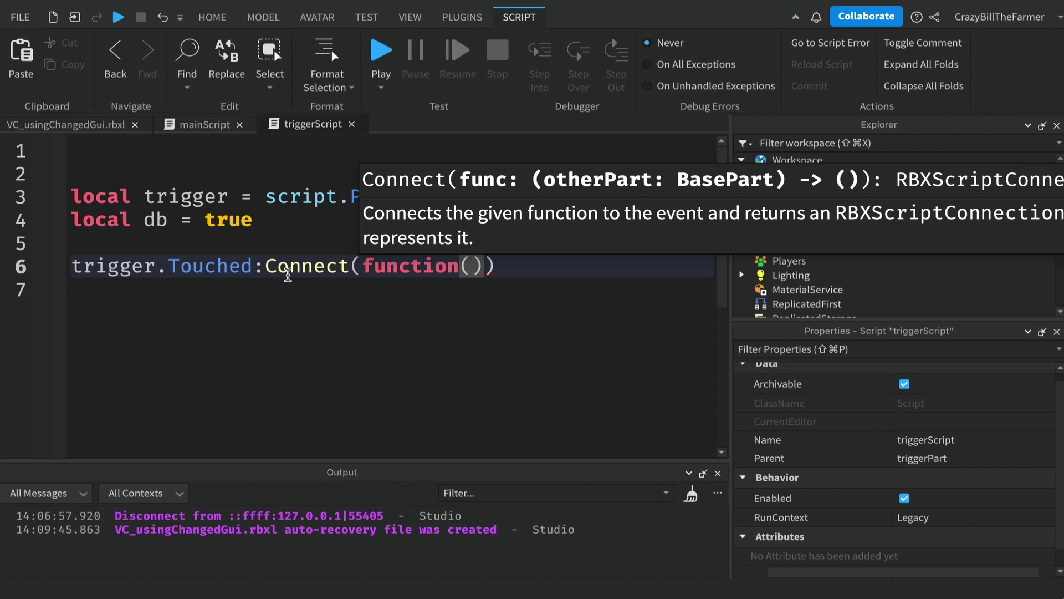
type("hit")
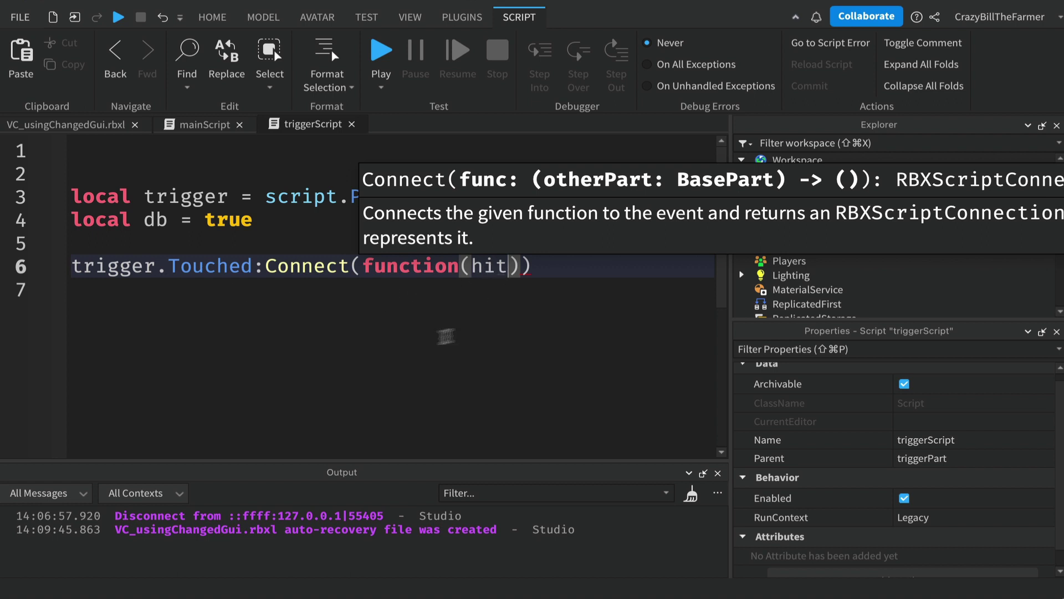
left_click(520, 266)
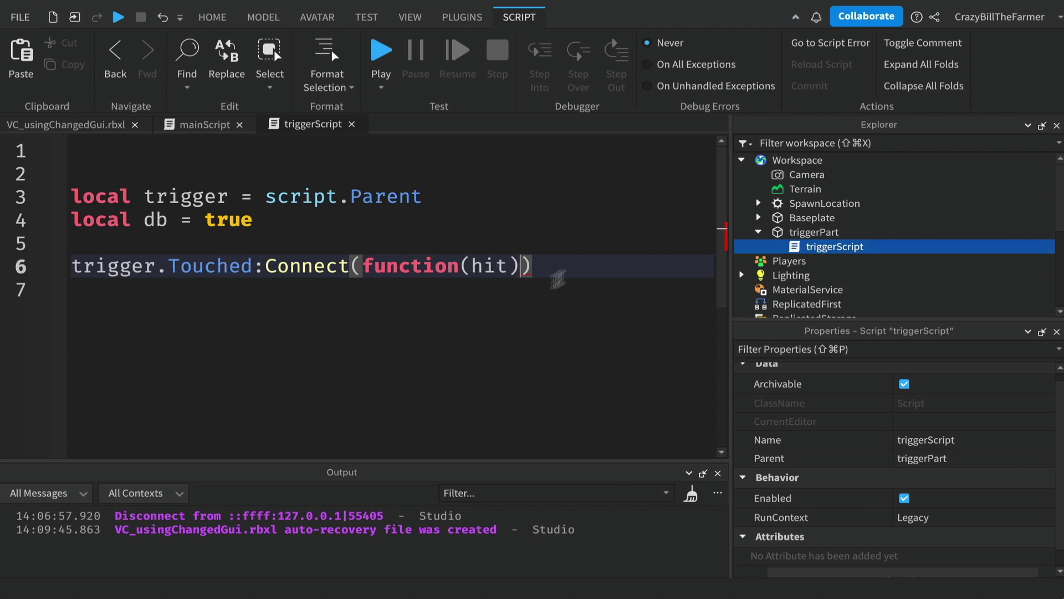
mouse_move(464, 284)
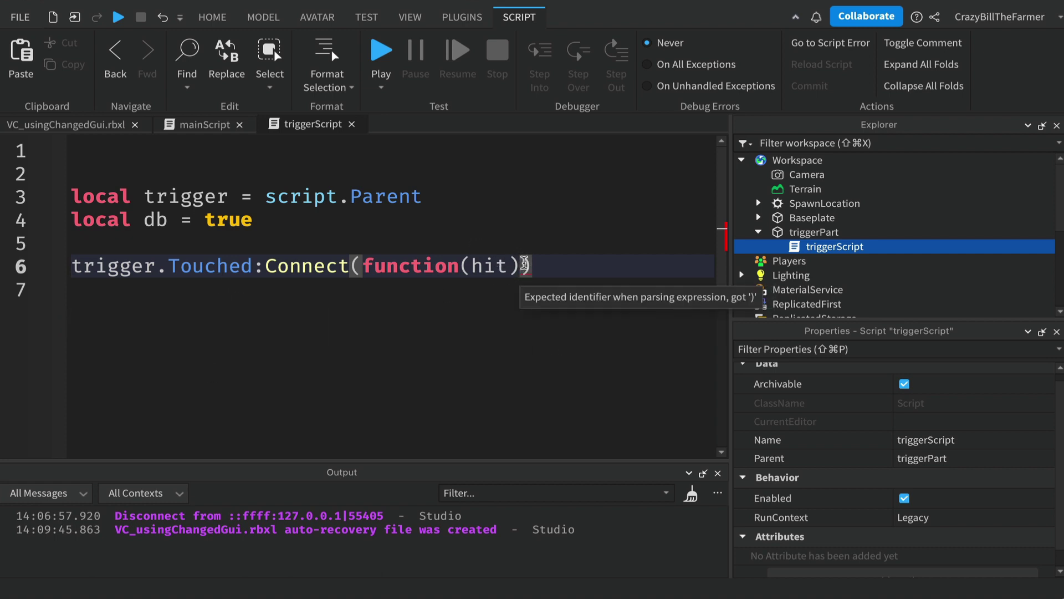
key("Return")
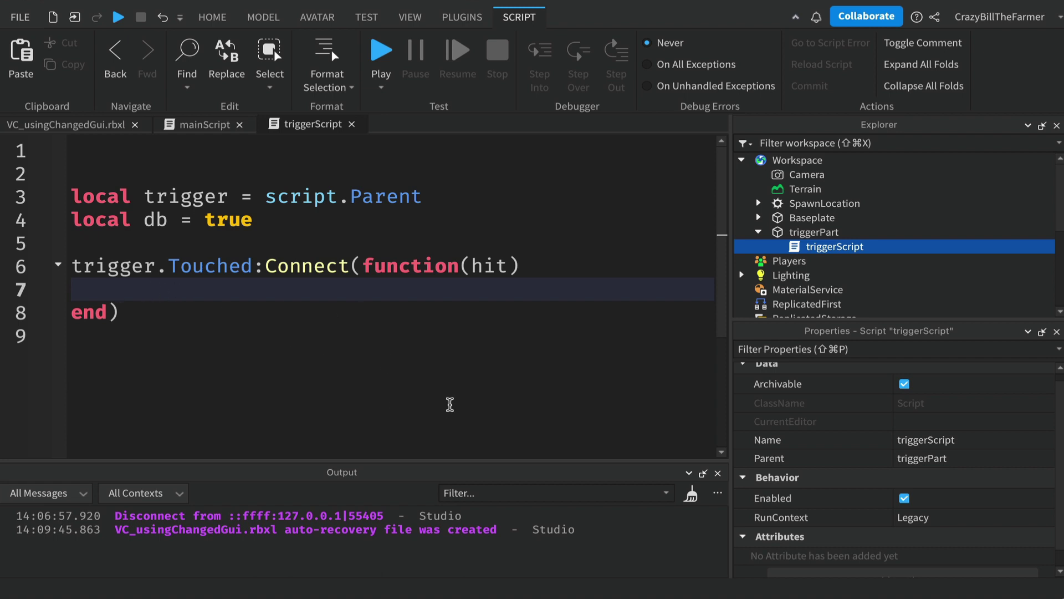
Declare local char = hit.Parent as the first line inside the Touched function
type("local char = ")
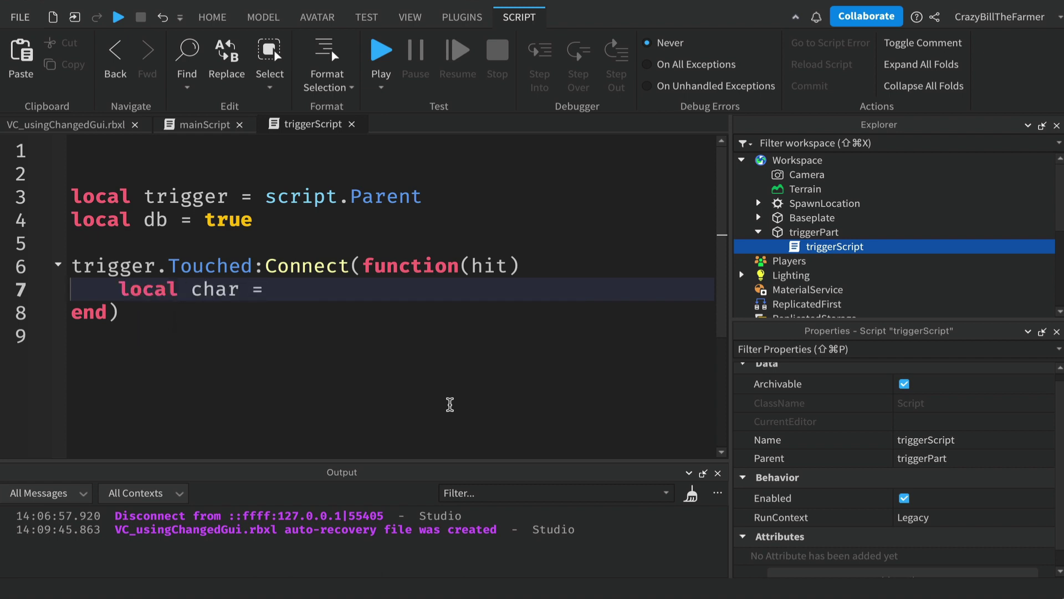
type("hit.Parent")
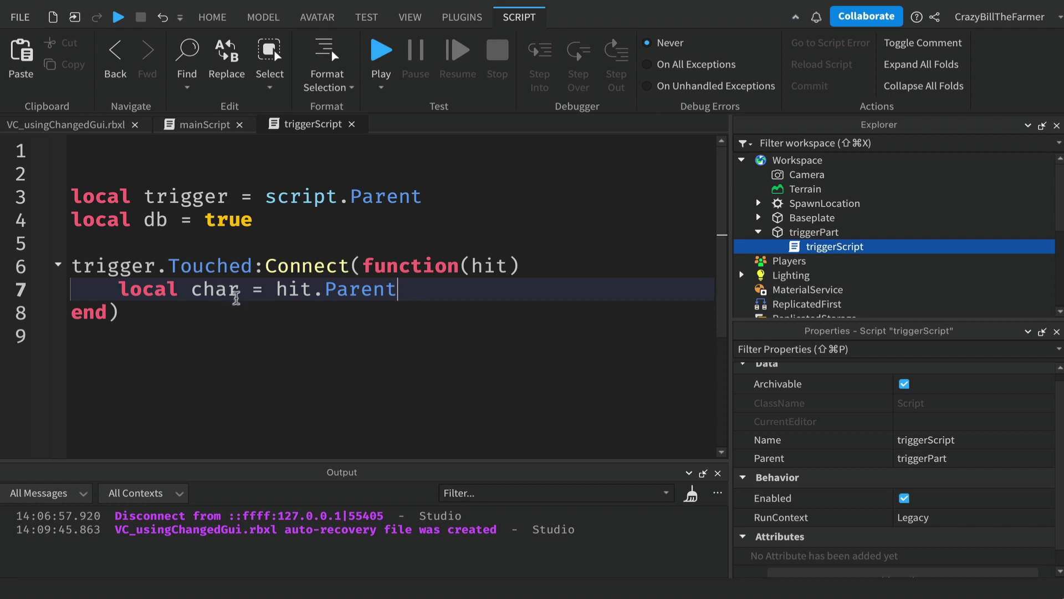
key("Return")
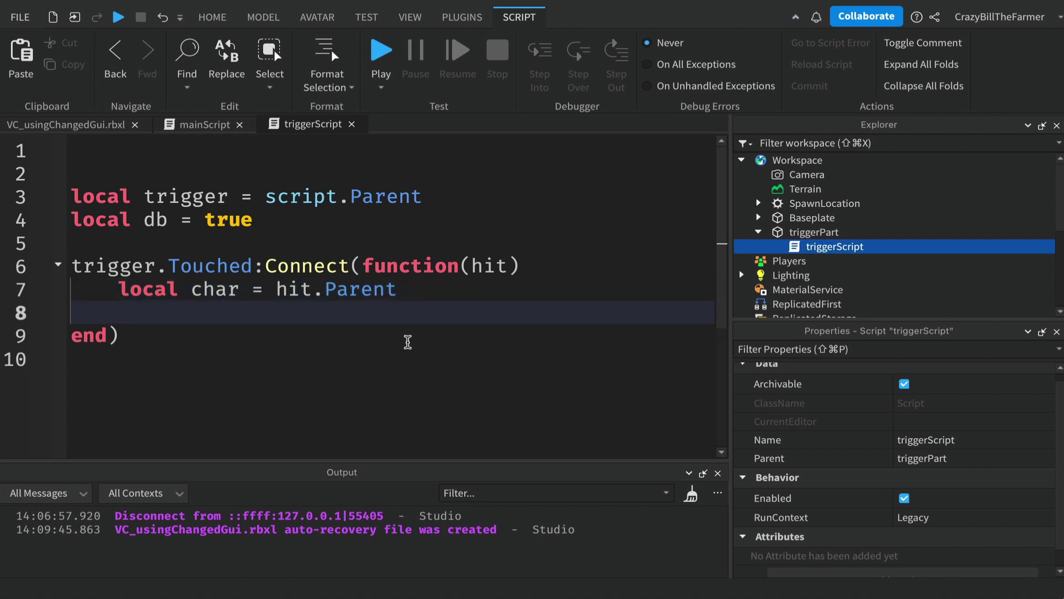
Declare local hum = char:FindFirstChildWhichIsA("Humanoid") on the line below char
type("local hu")
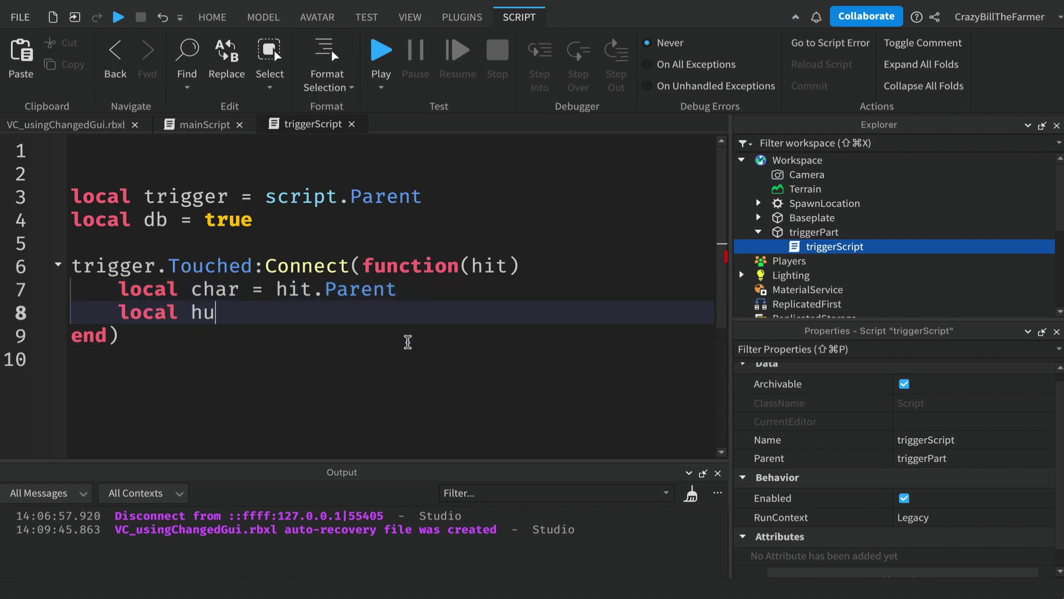
type("m")
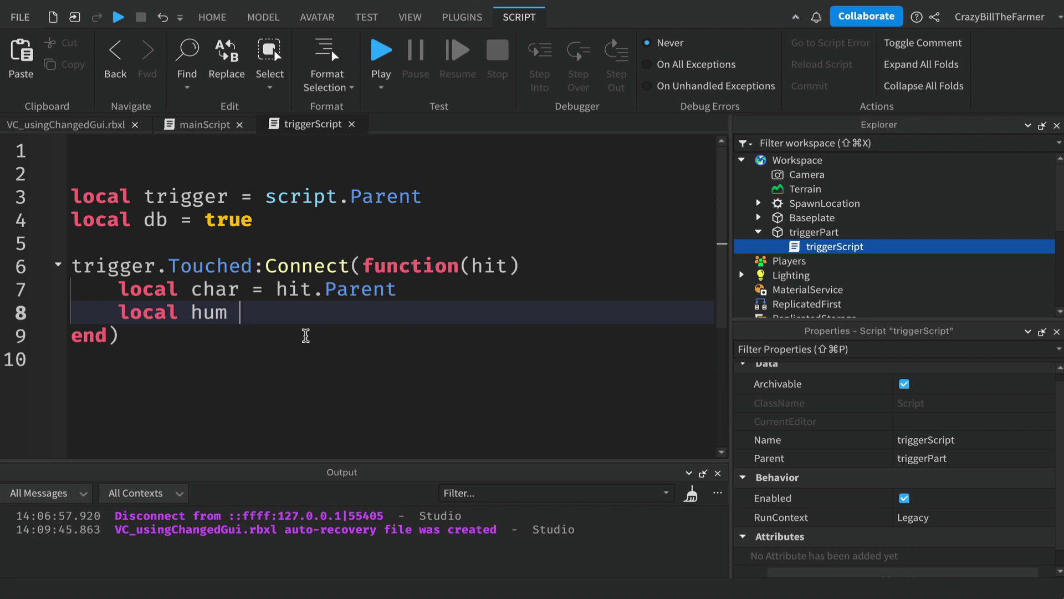
type("= ")
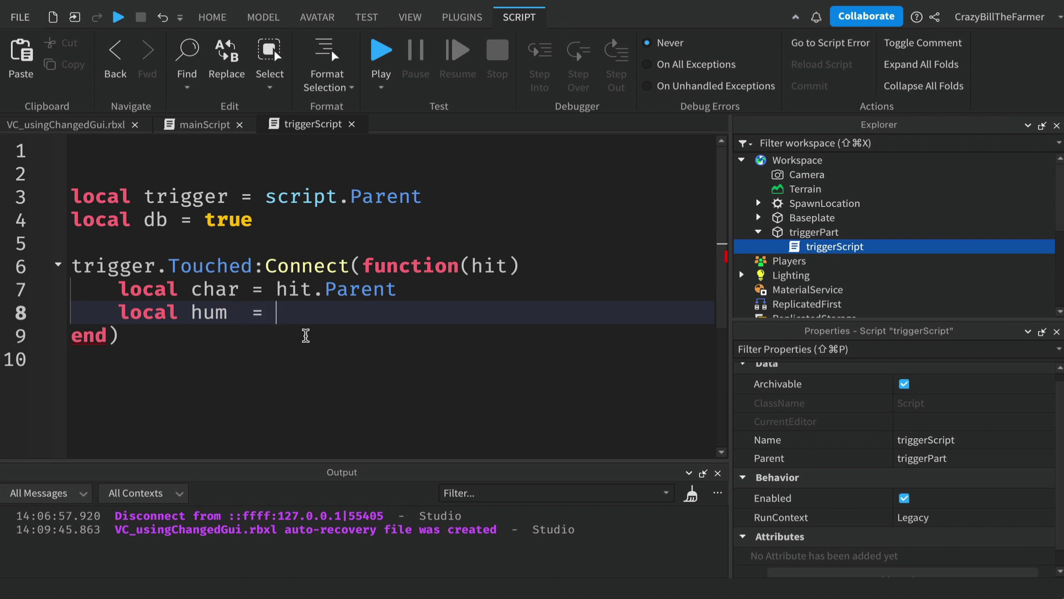
type("char")
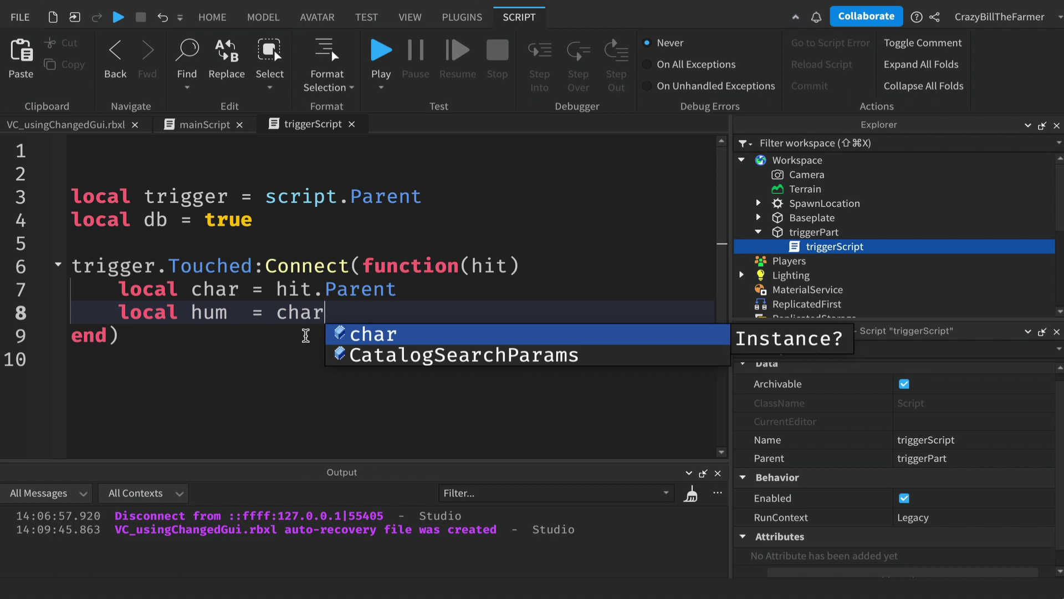
type(":")
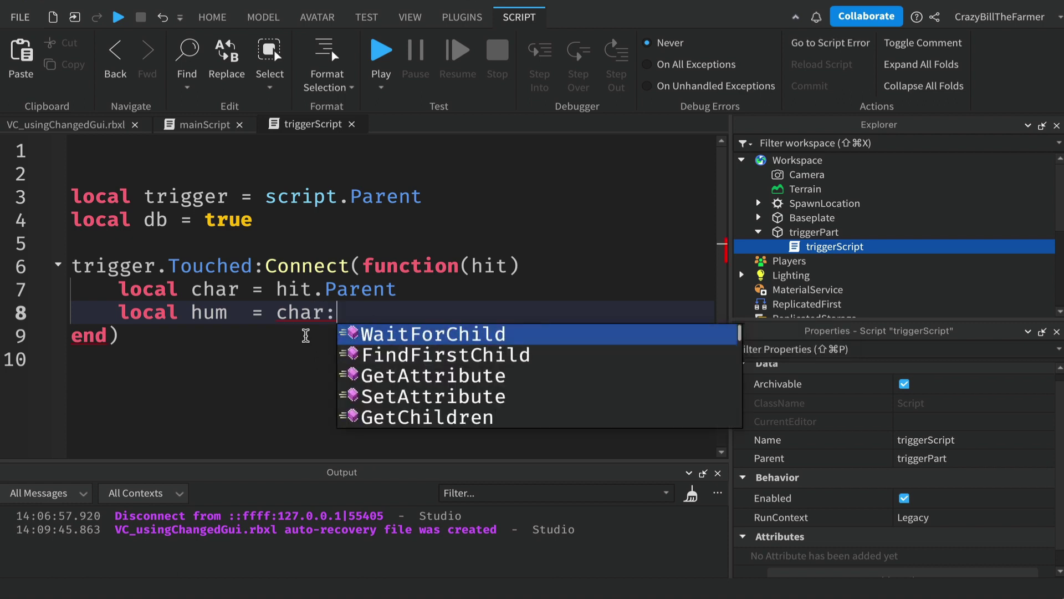
type("Fin")
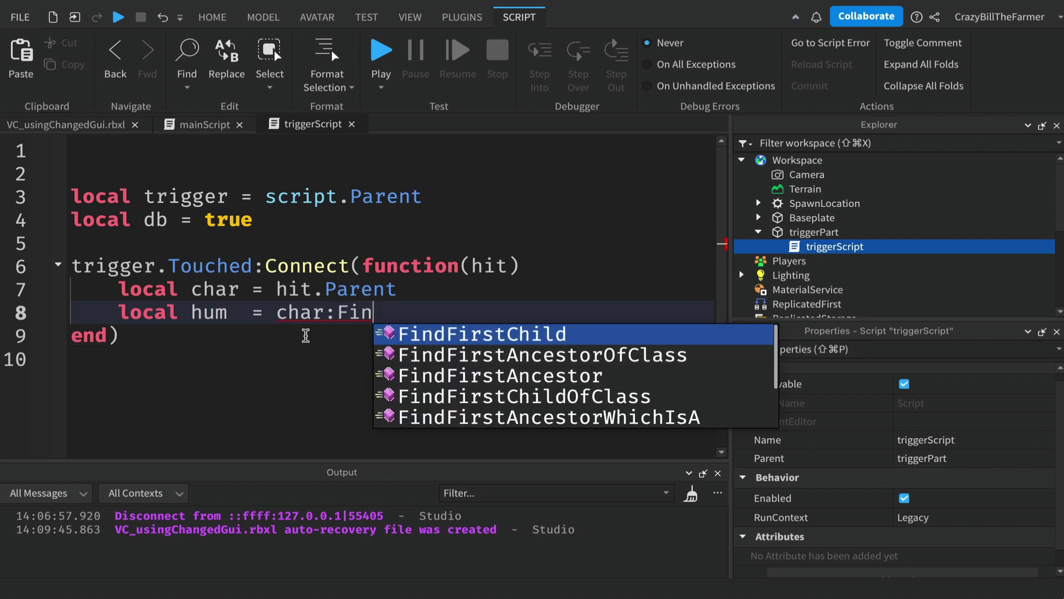
type("dFir")
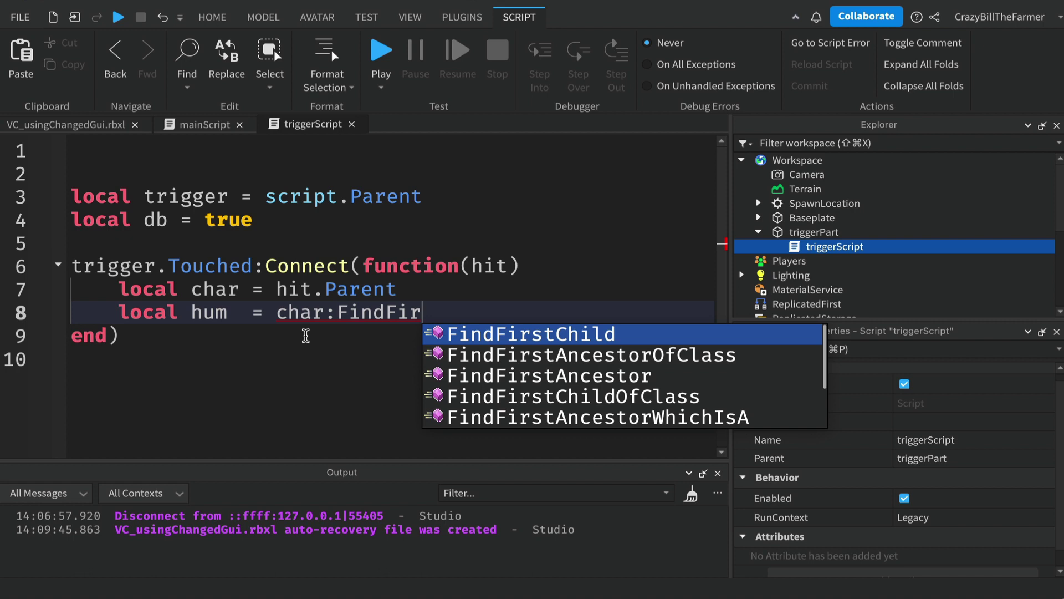
type("st")
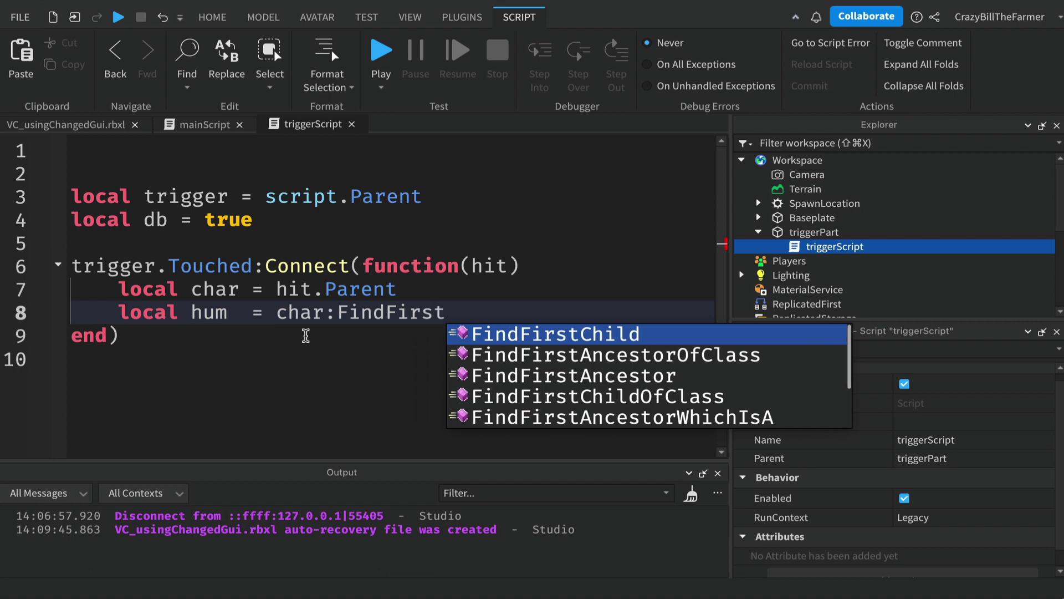
type("ChildW")
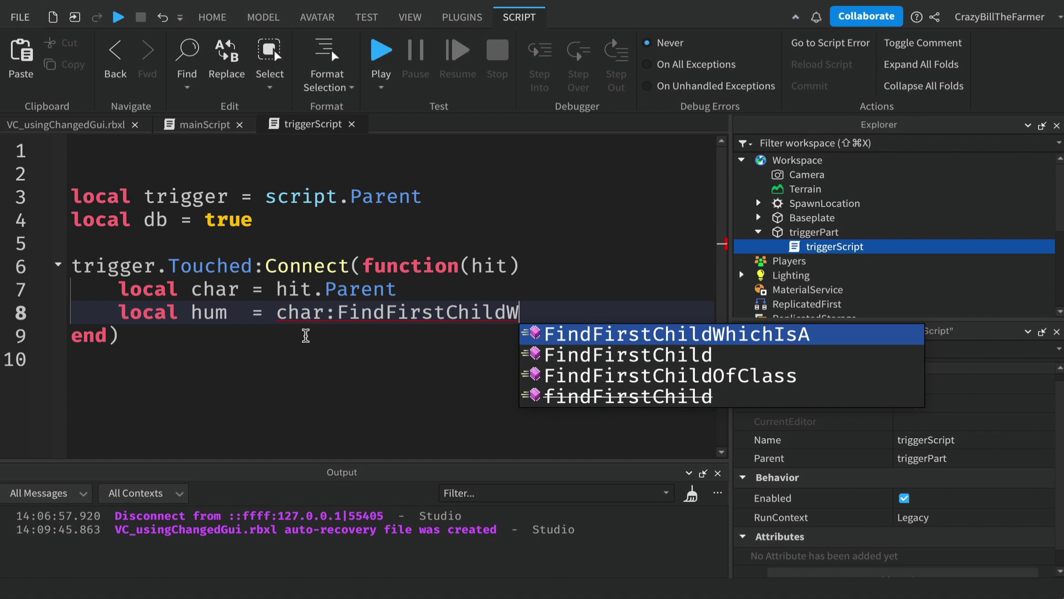
key("Tab")
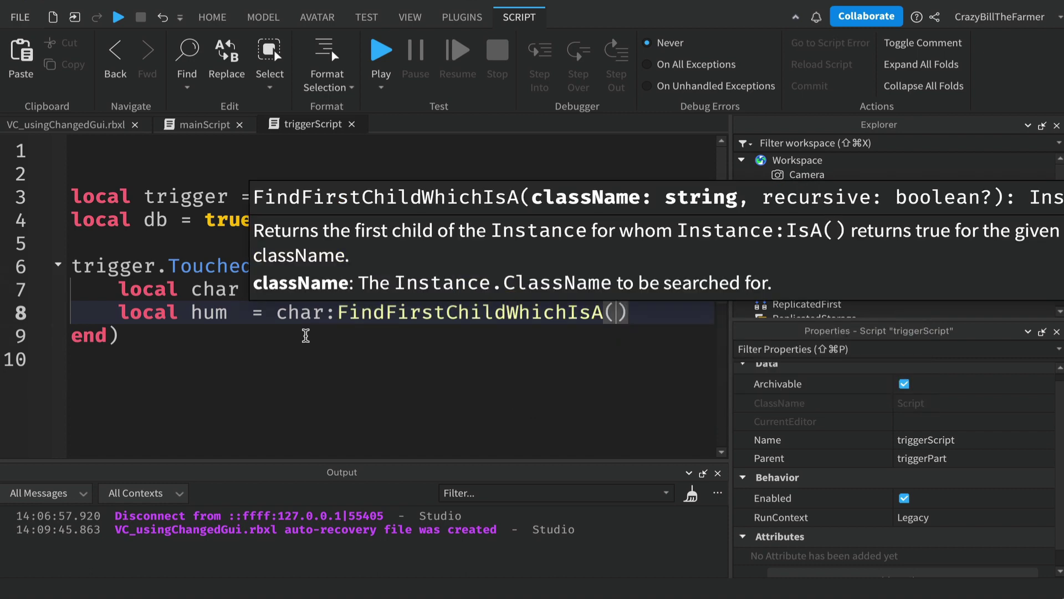
type("\"Humanoid")
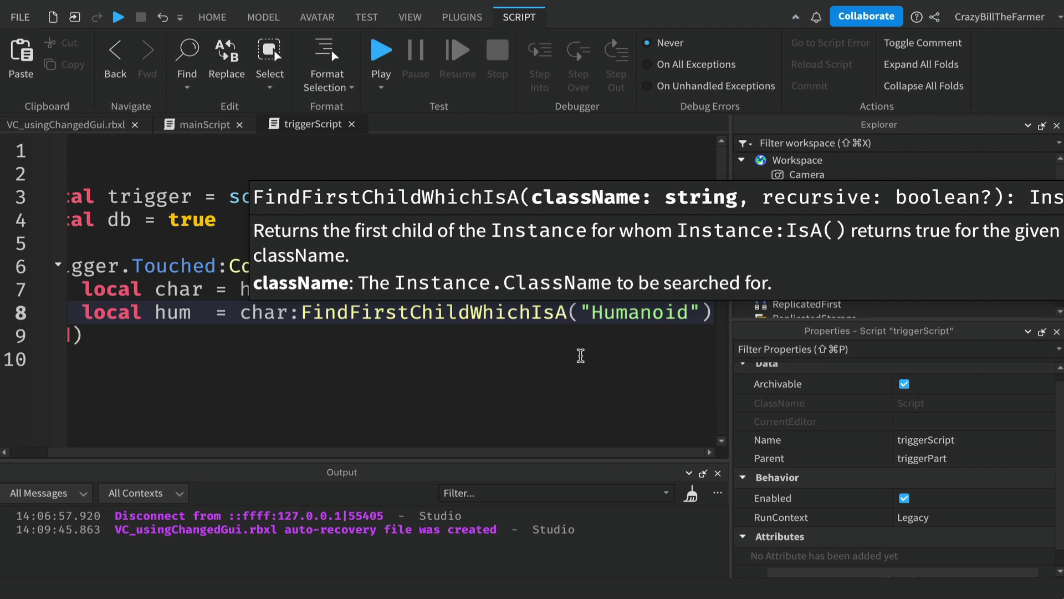
Close the Explorer and Properties windows and leave a blank line below the hum declaration
left_click(1057, 126)
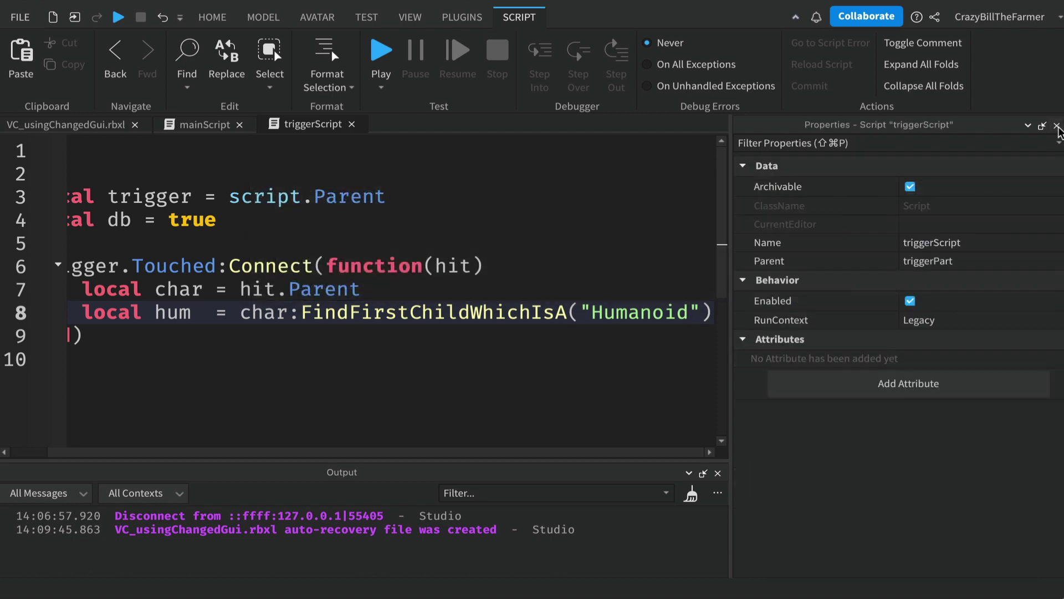
left_click(1057, 125)
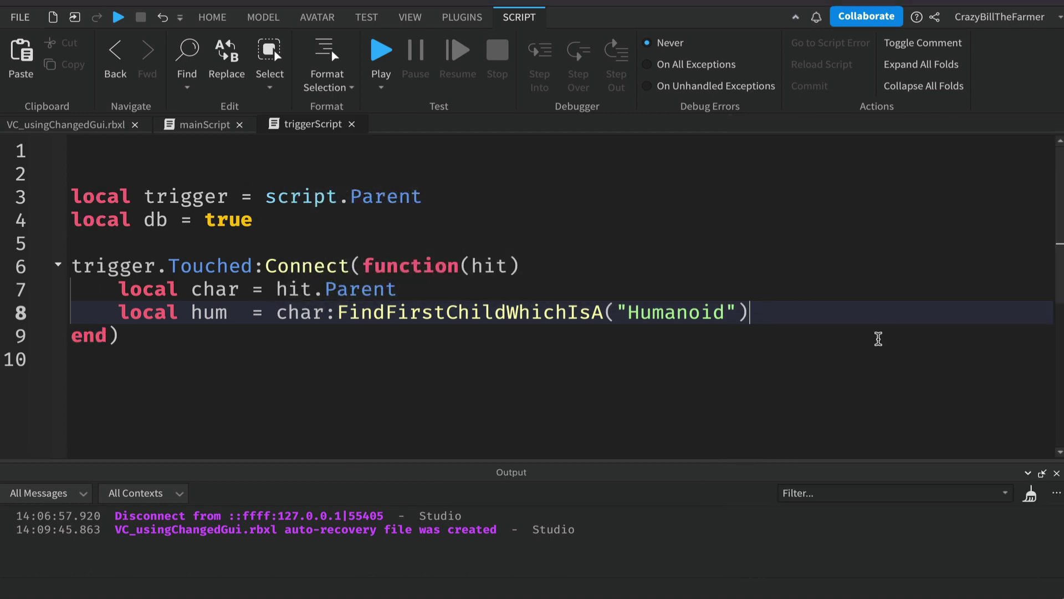
key("Return")
key("Return")
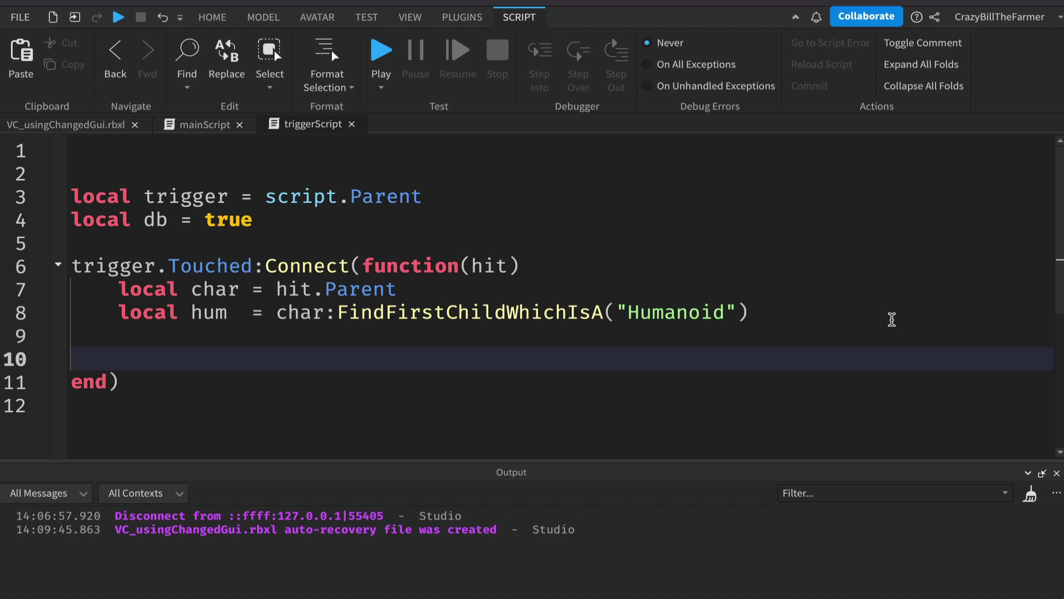
Add an if hum and db then block with its end on line 10, inside the Touched function
type("if hum and db ")
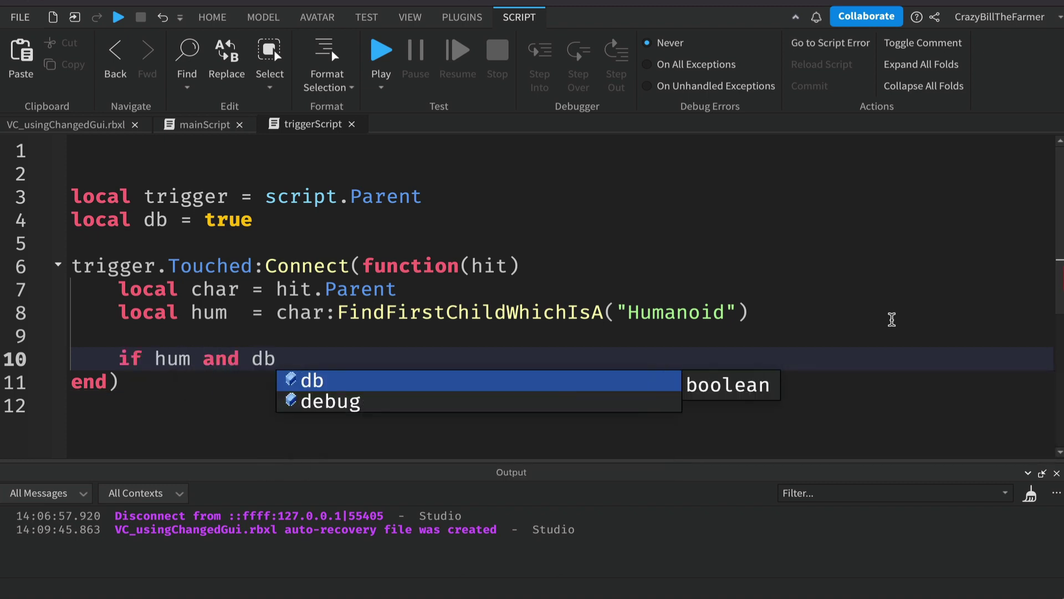
type("t")
key("Tab")
key("Return")
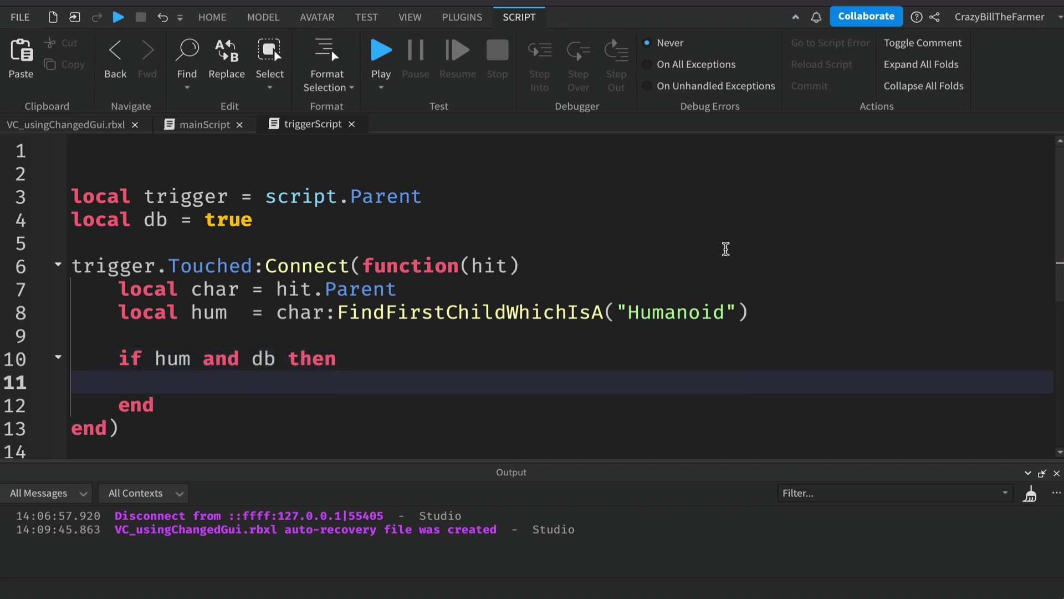
Set db = false as the first line inside the if block and add three new lines beneath it
scroll(725, 250, "down", 2)
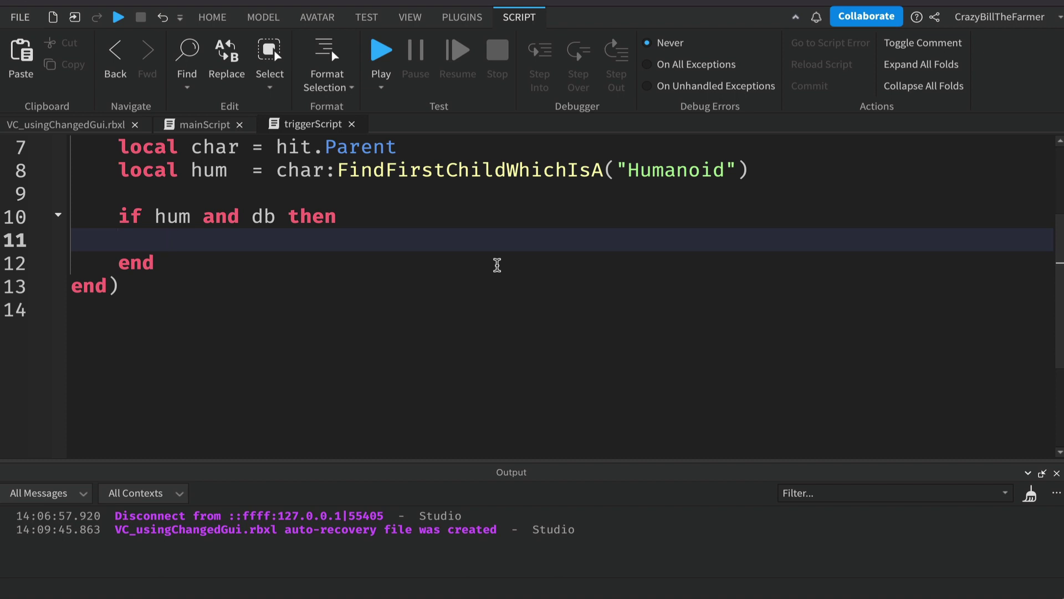
type("db = fal")
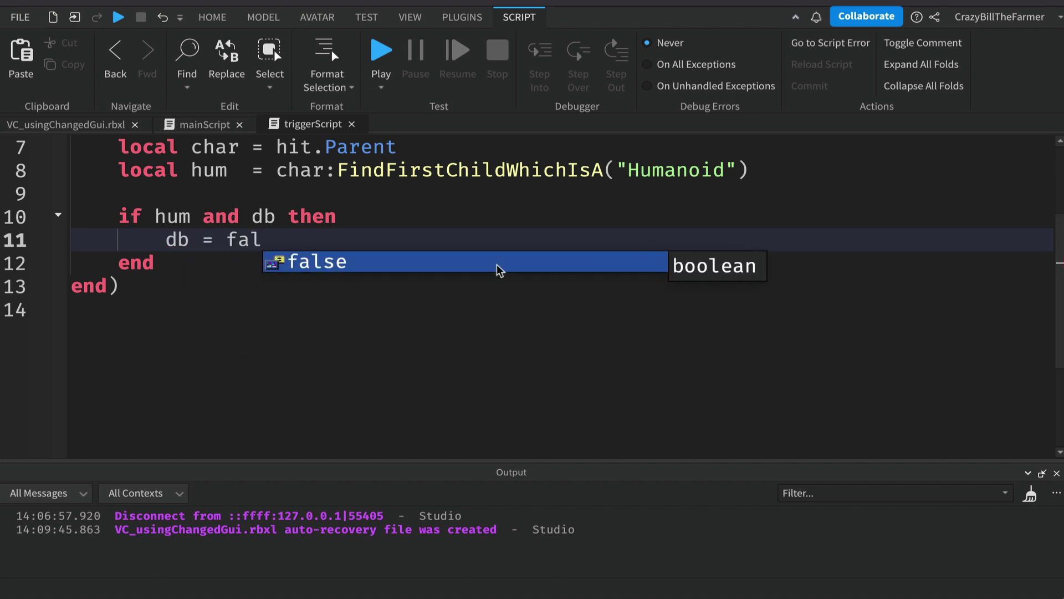
key("Tab")
key("Return")
key("Return")
key("Return")
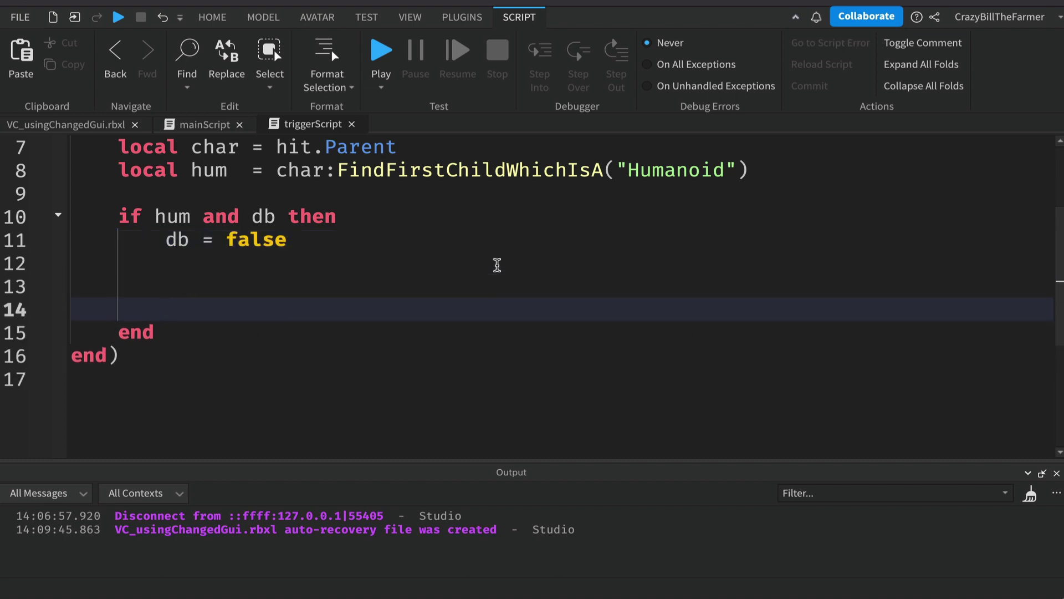
Add task.wait(1) and db = true as the last two lines inside the if block
key("Return")
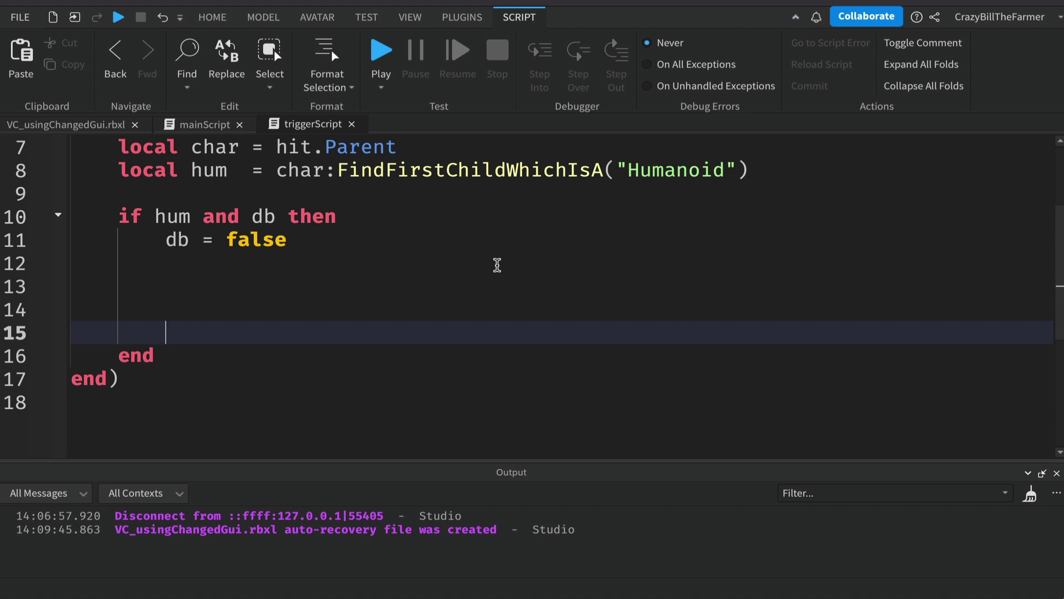
type("task.")
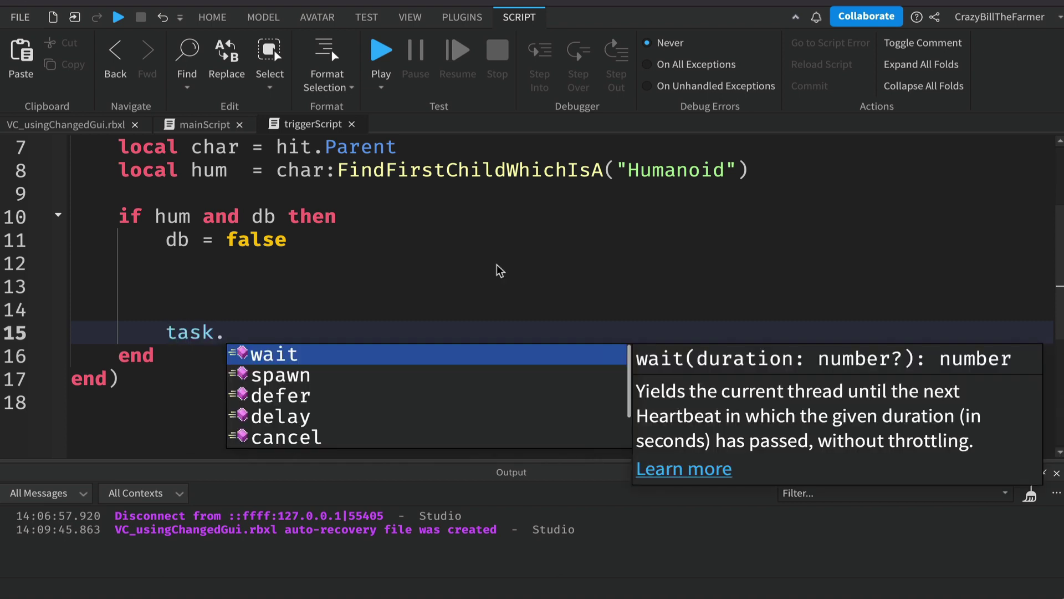
key("Tab")
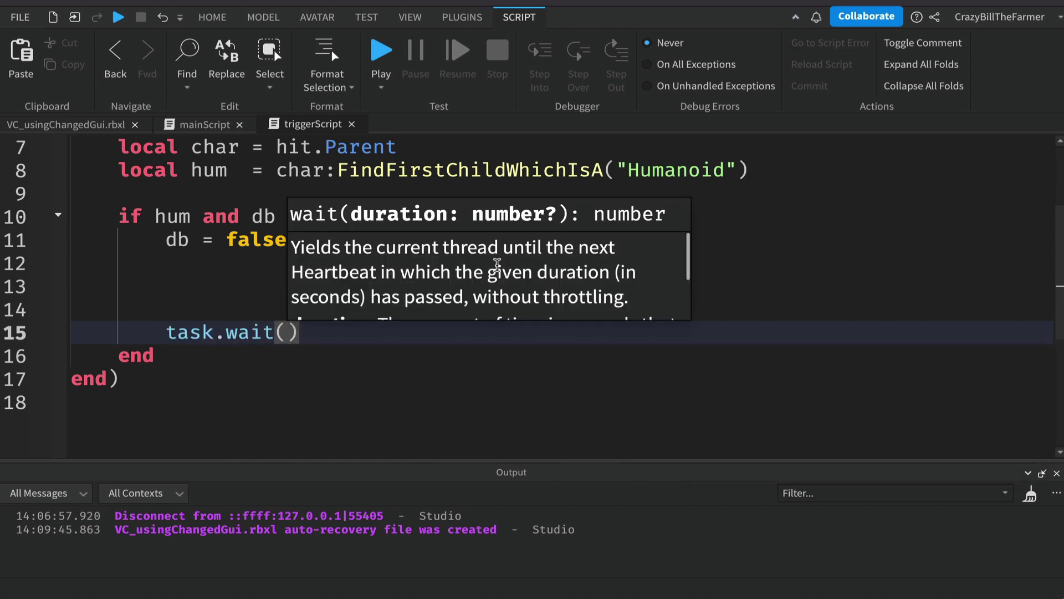
type("2")
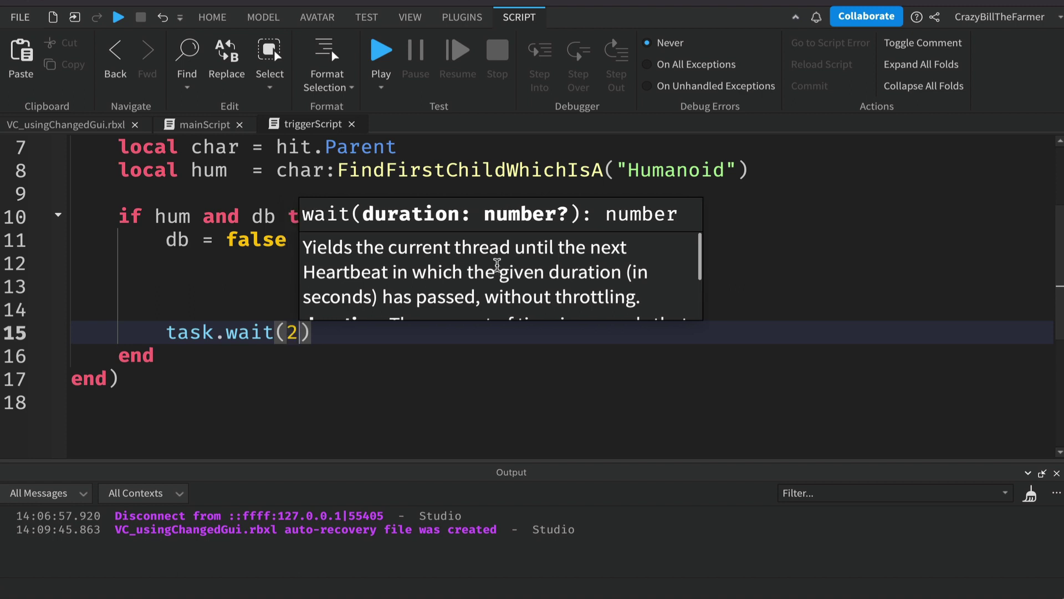
key("BackSpace")
type("1")
key("Right")
key("Return")
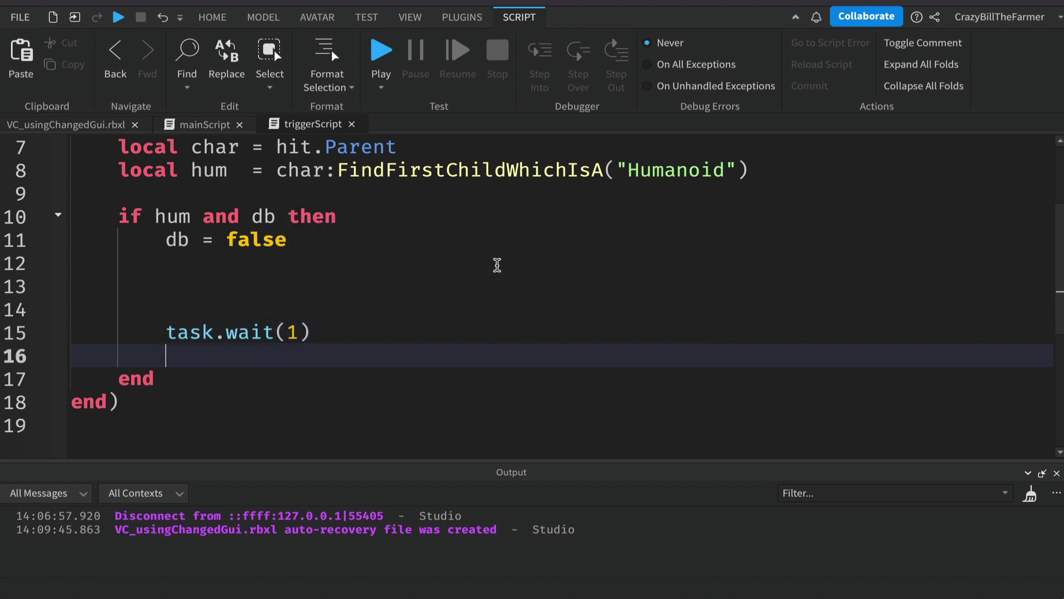
type("db = true")
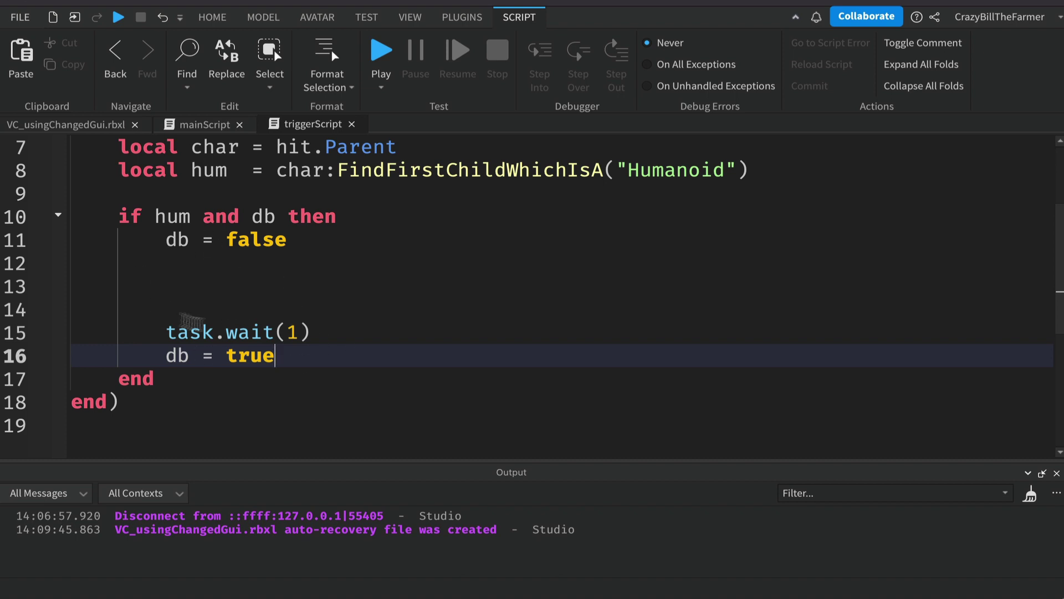
Declare local plr = game.Players:GetPlayerFromCharacter(char) directly below db = false
left_click(218, 260)
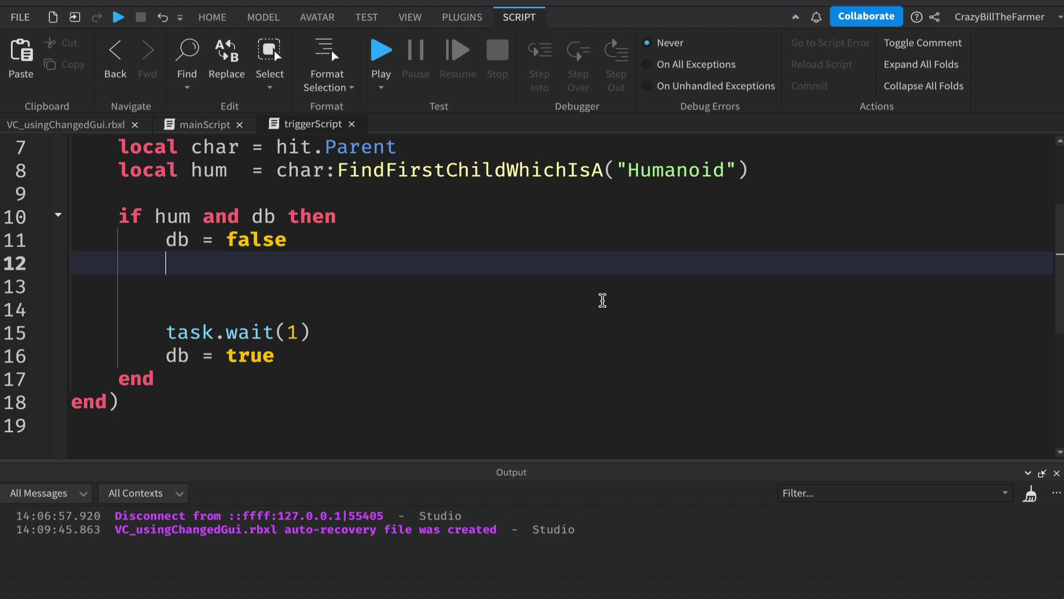
type("local plr")
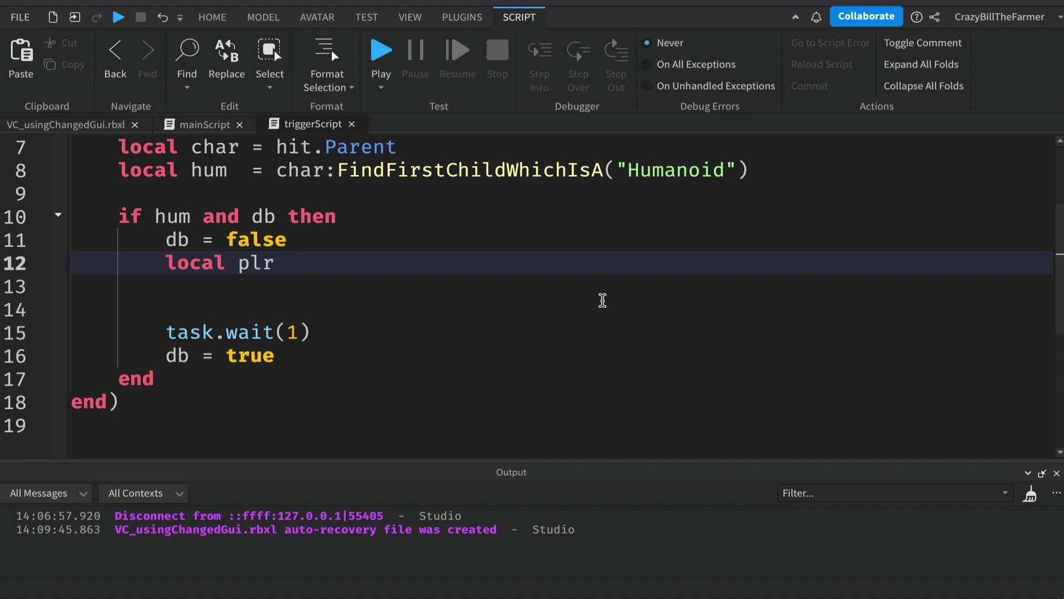
type(" = game.")
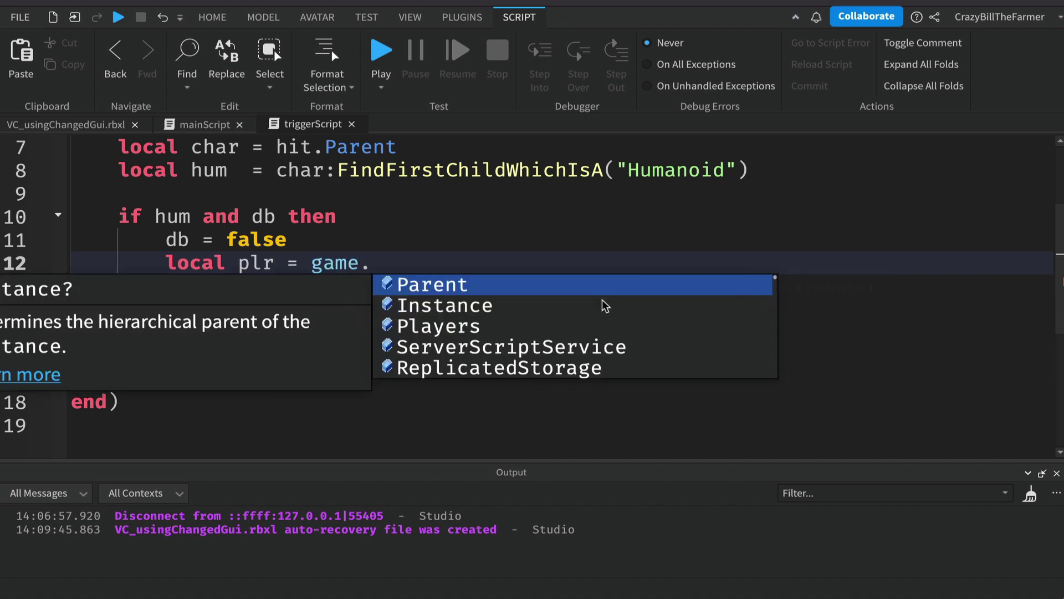
type("Players")
key("Tab")
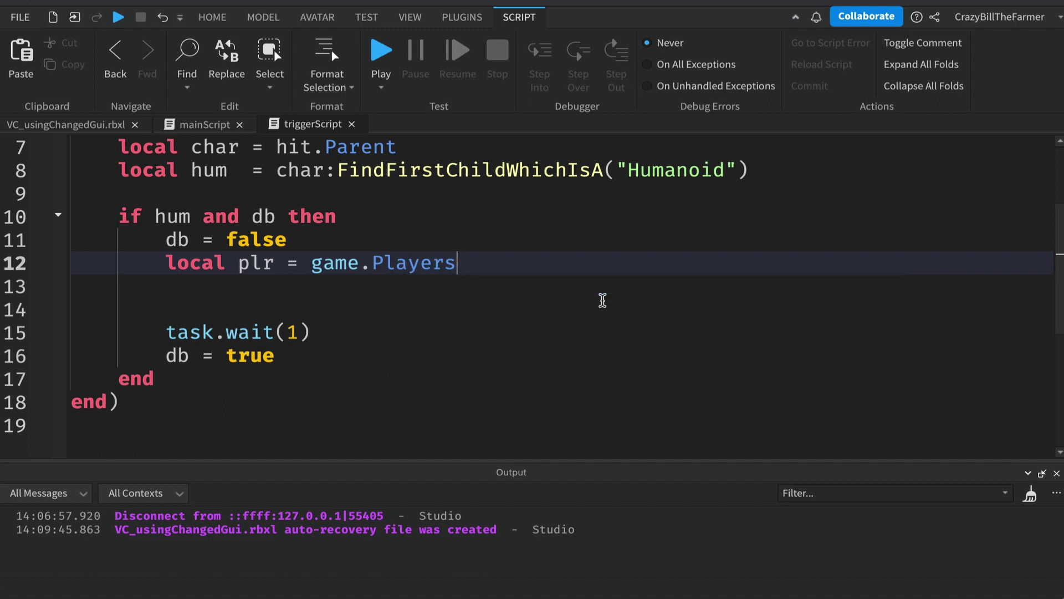
type(":Gert")
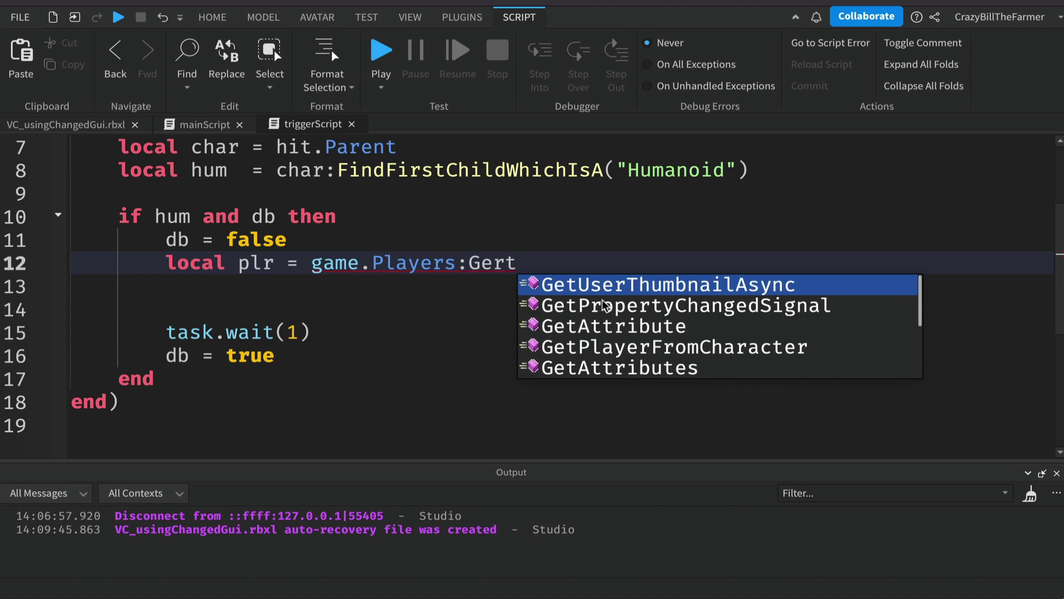
key("BackSpace")
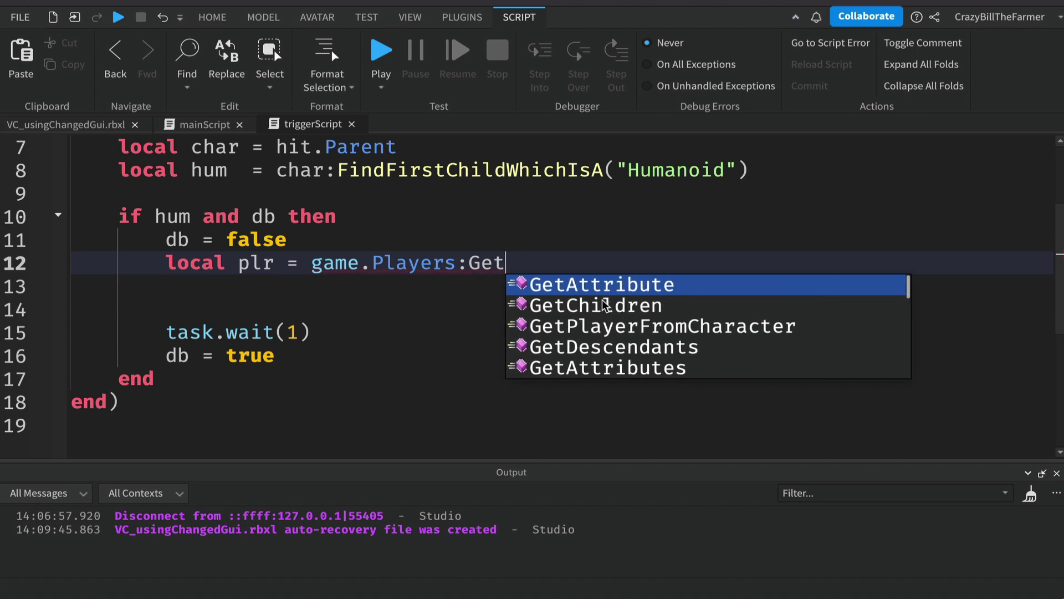
type("Pl")
key("Tab")
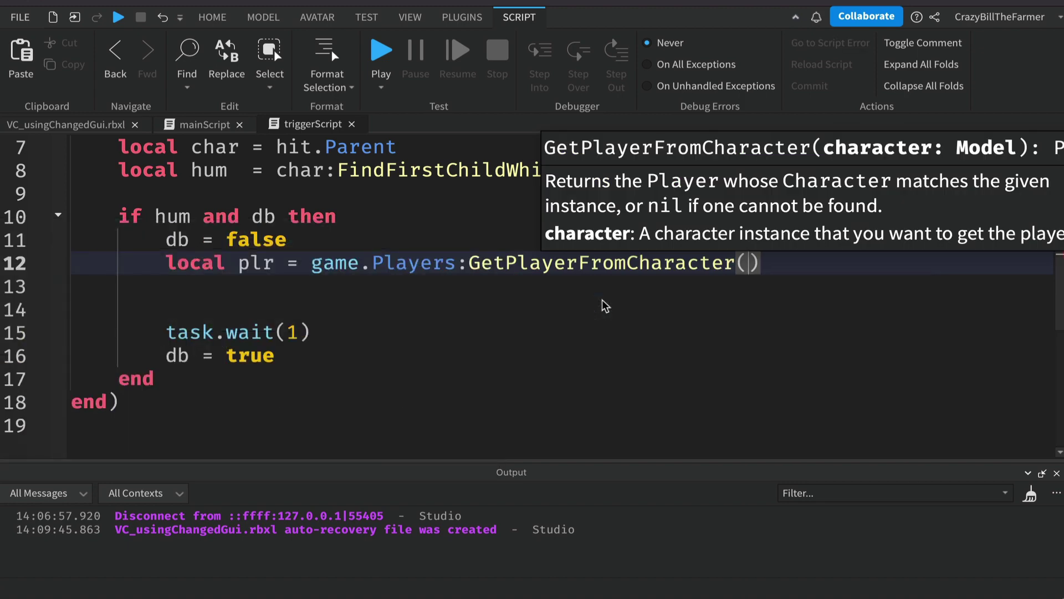
type("ch")
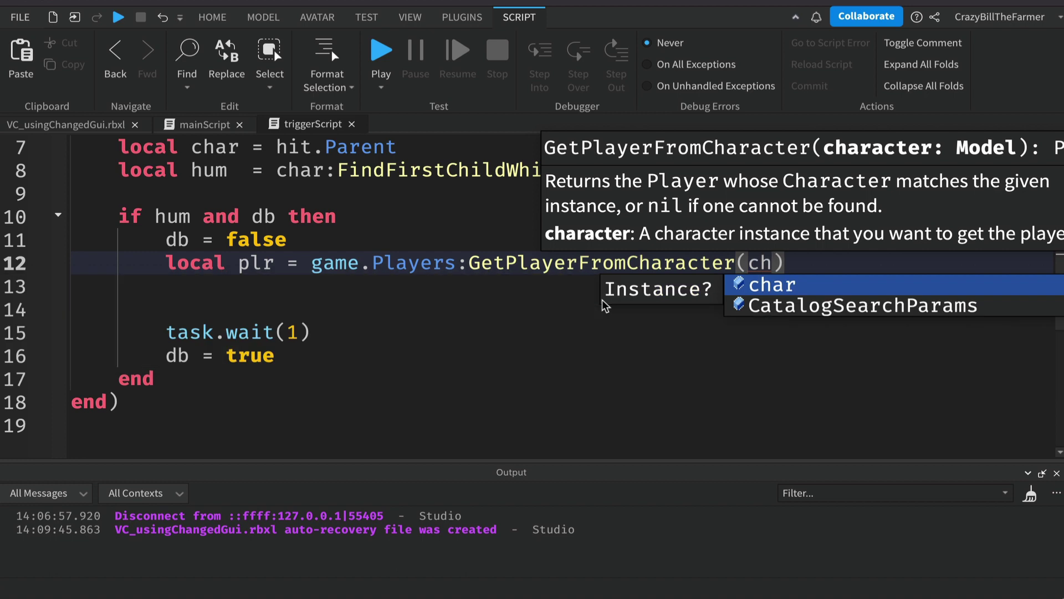
type("ar")
left_click(822, 255)
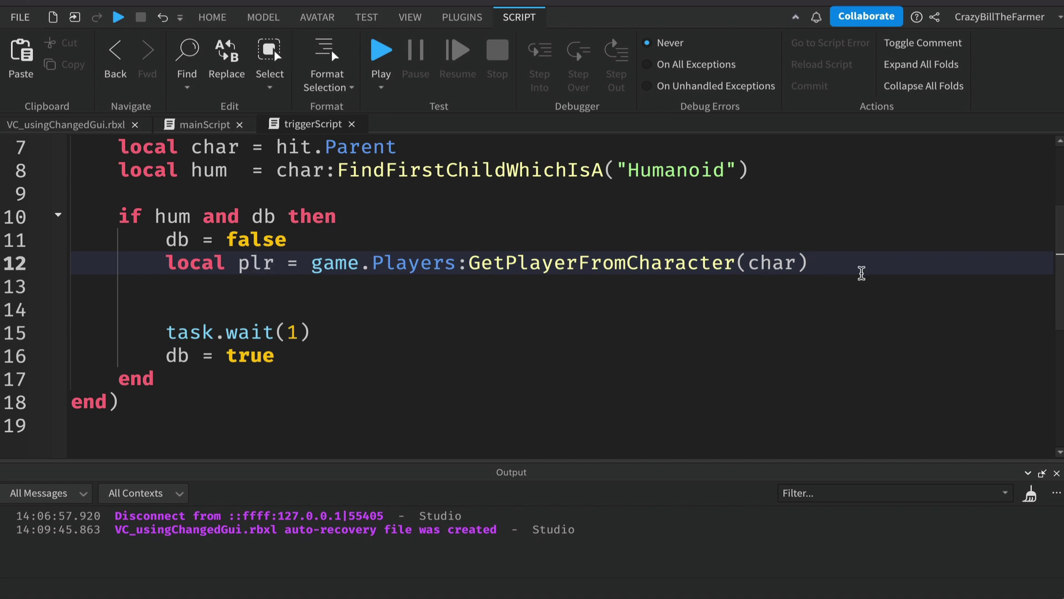
Declare local pVars = plr:WaitForChild("plrVars") below plr, and check the folder name against mainScript
key("Return")
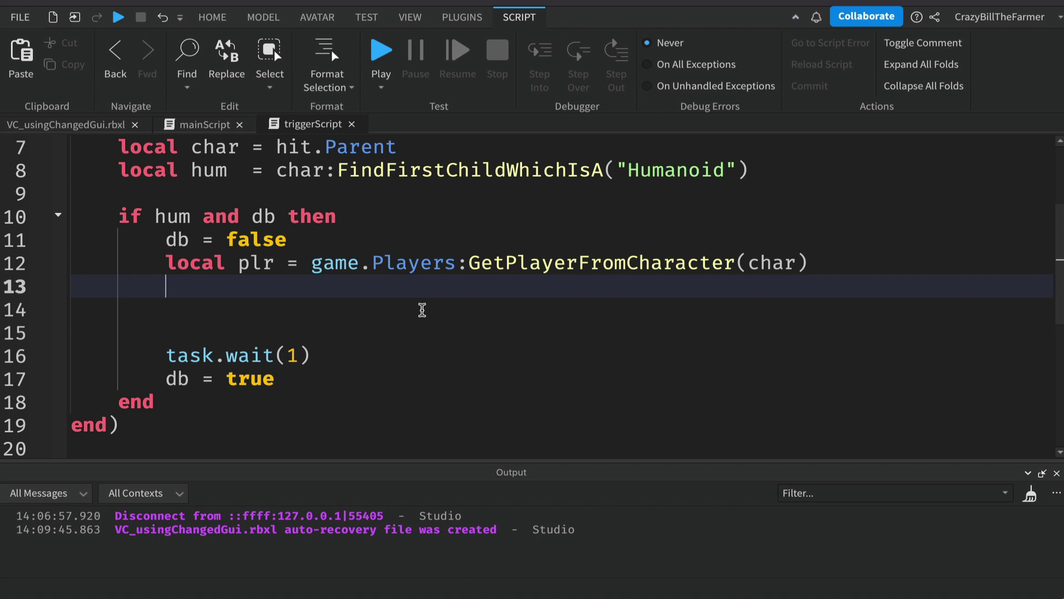
type("lo")
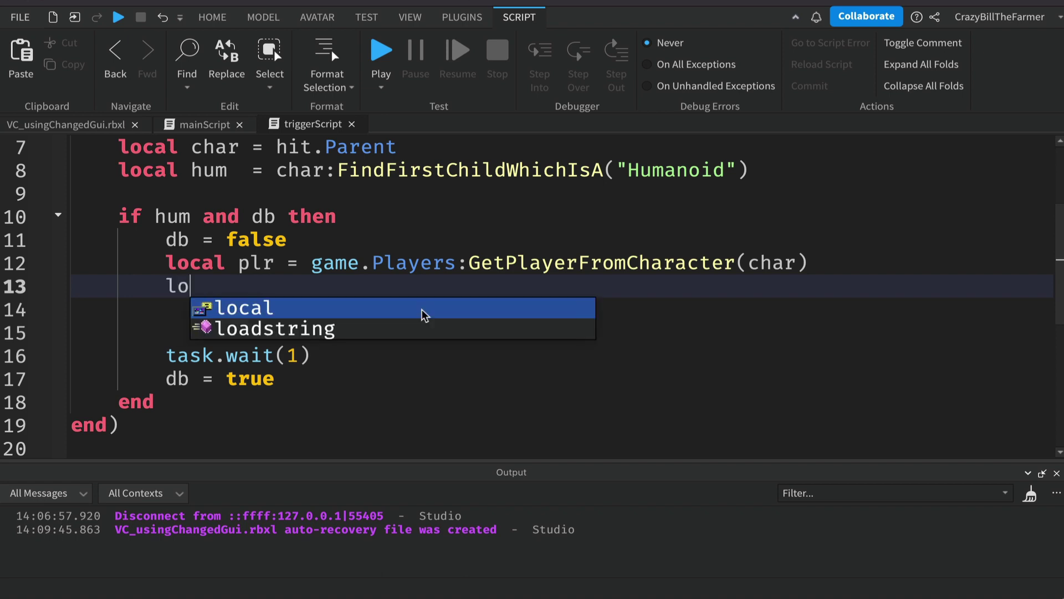
type("cal pVars")
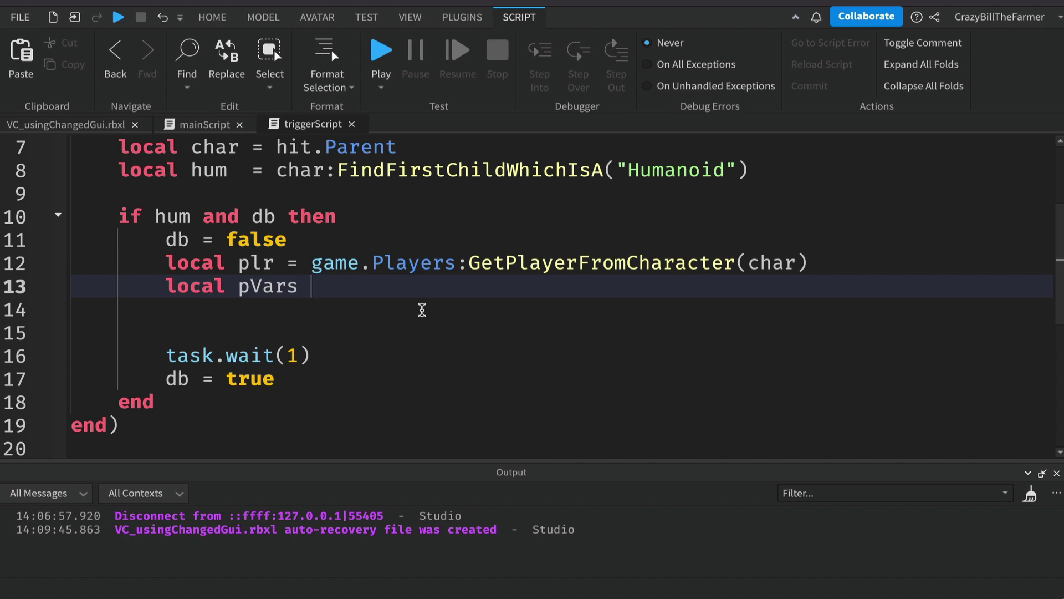
type(" = plr:")
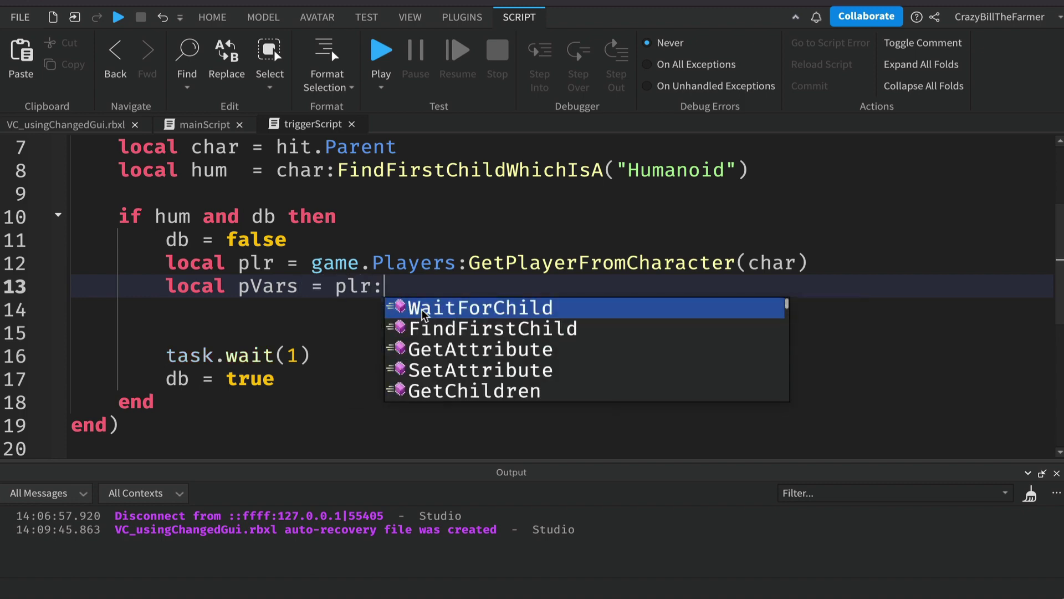
type("W")
key("Tab")
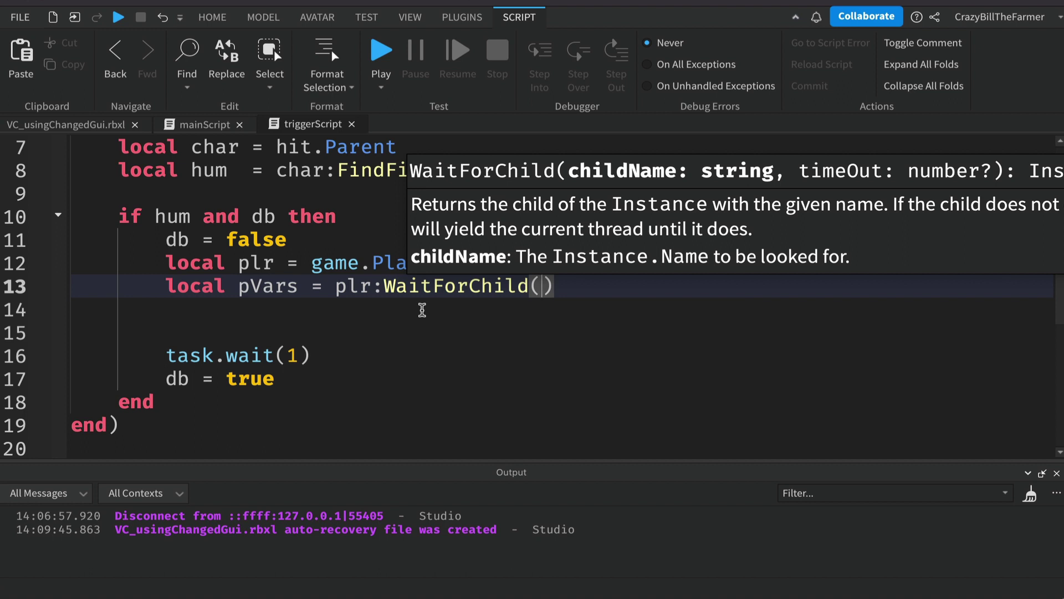
type("\"")
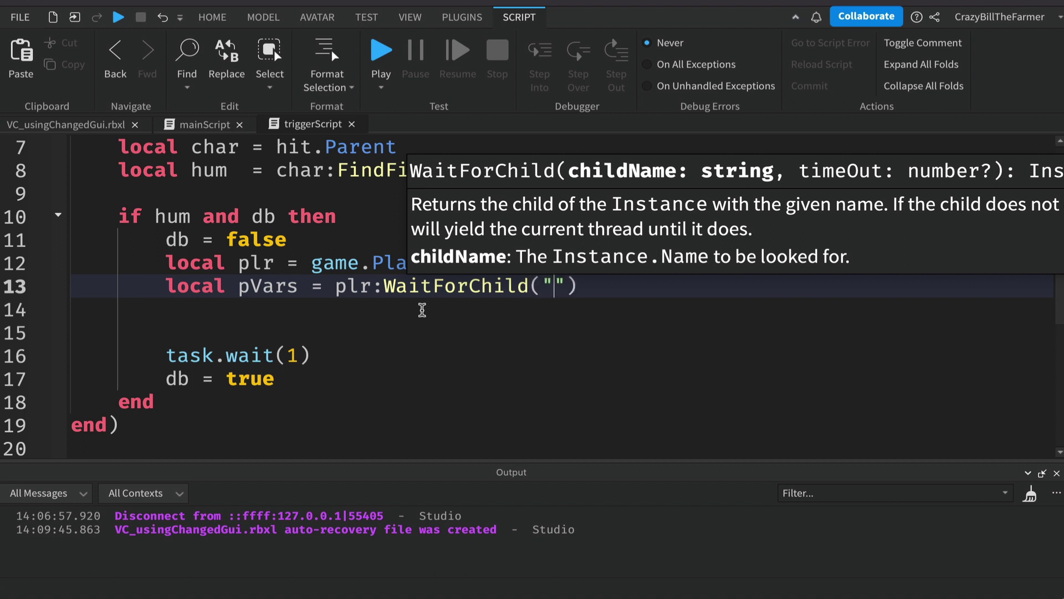
type("plrVars")
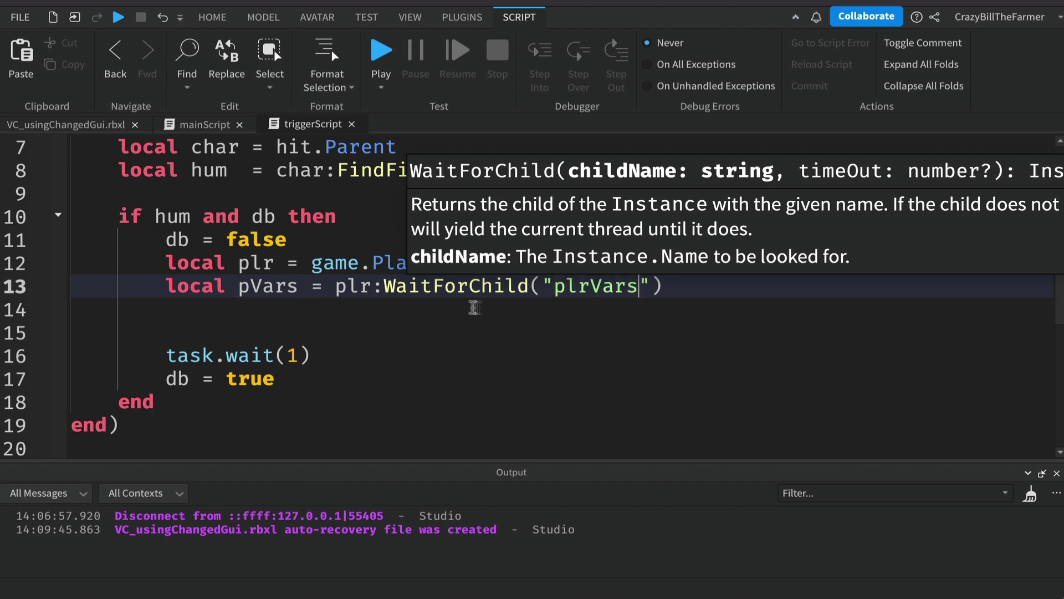
left_click(659, 291)
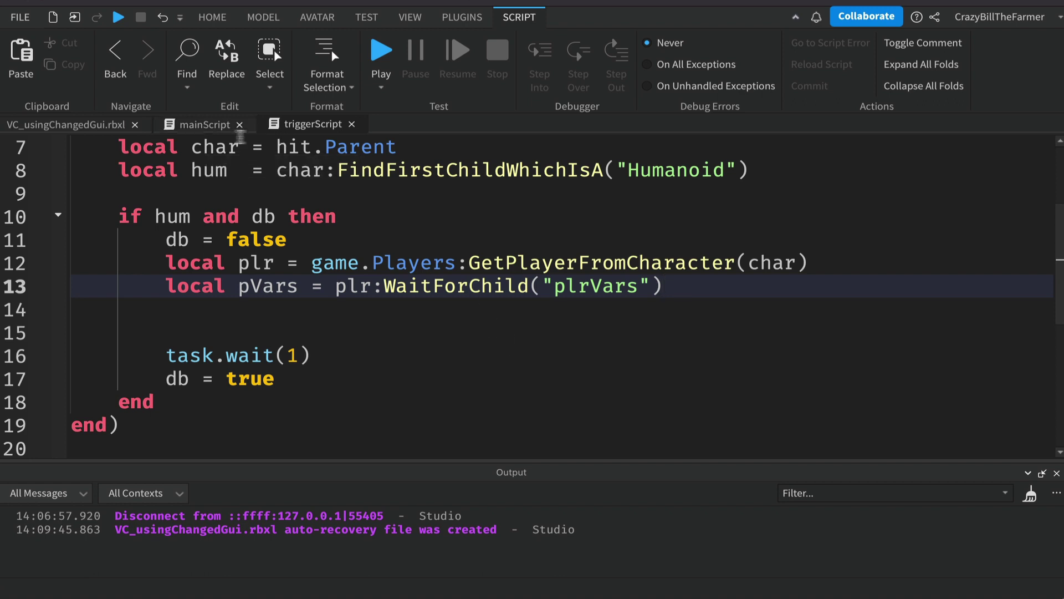
left_click(214, 127)
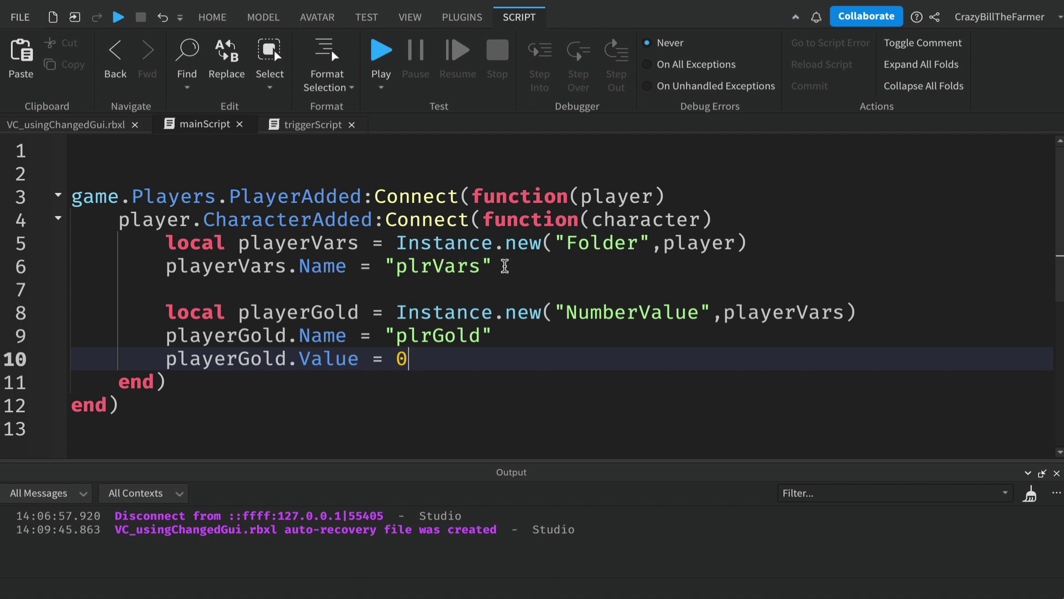
left_click(315, 126)
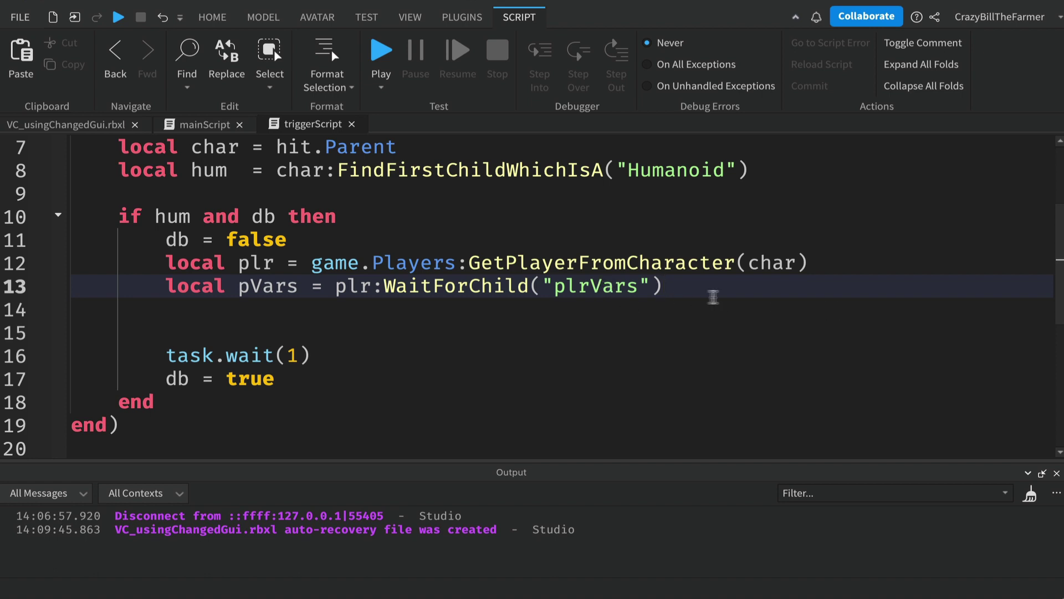
Declare local pGold = pVars:FindFirstChild("plrGold") on the line below pVars
key("Return")
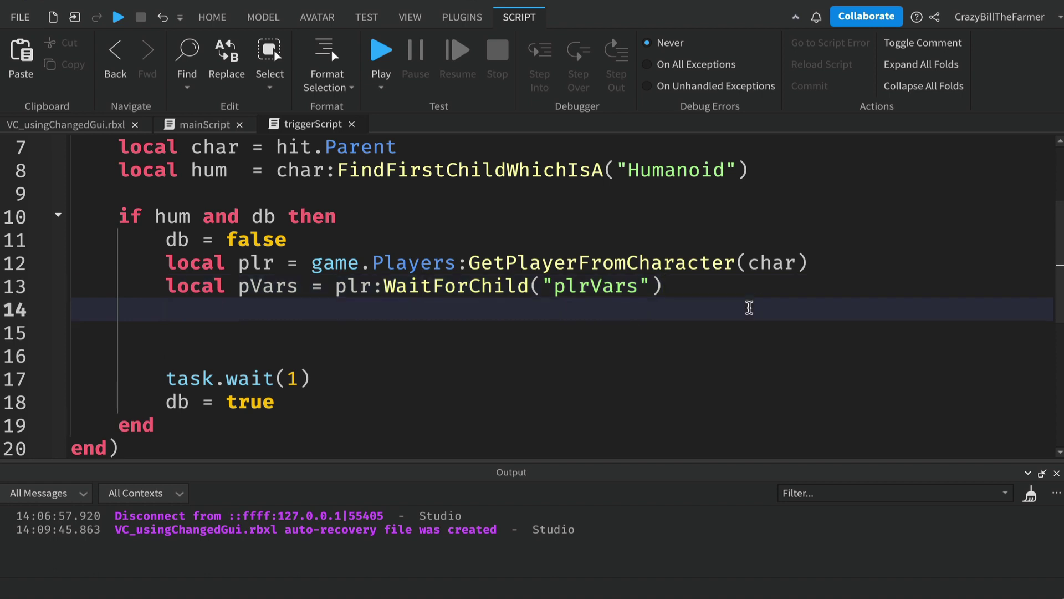
type("loca")
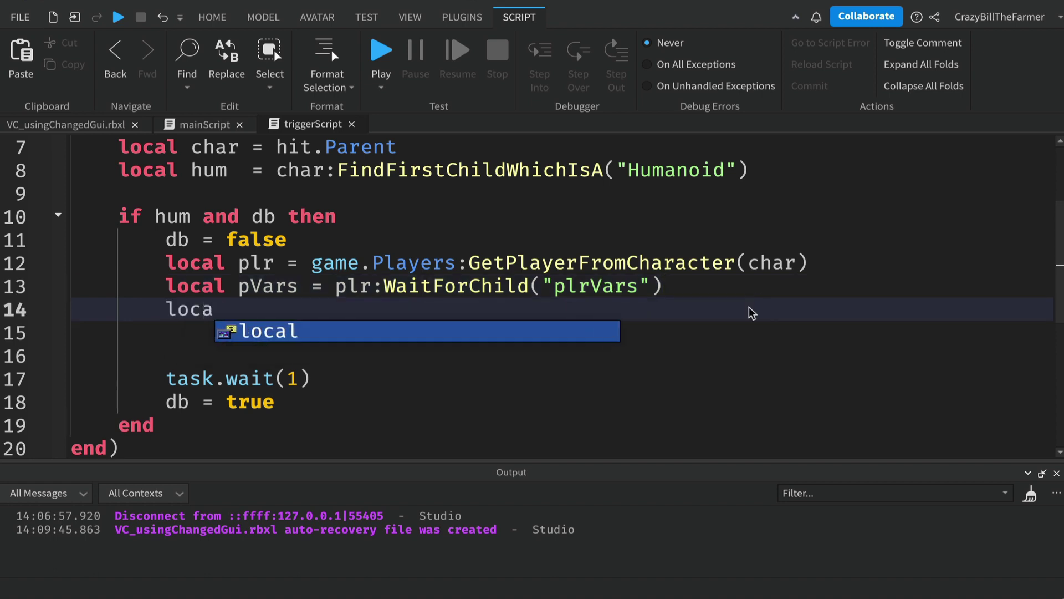
type("l pGold")
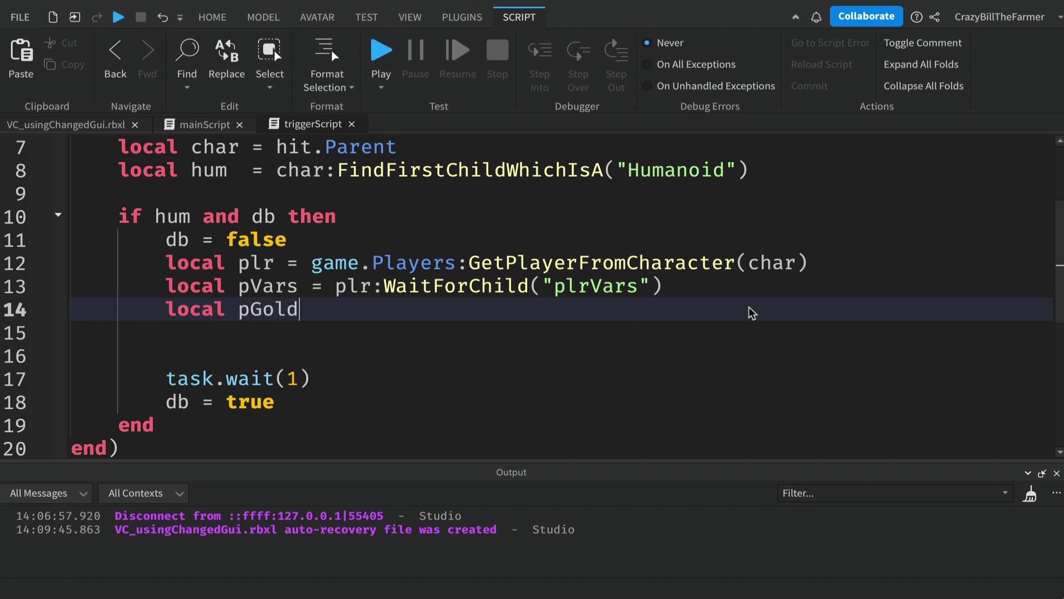
type(" = p")
key("Tab")
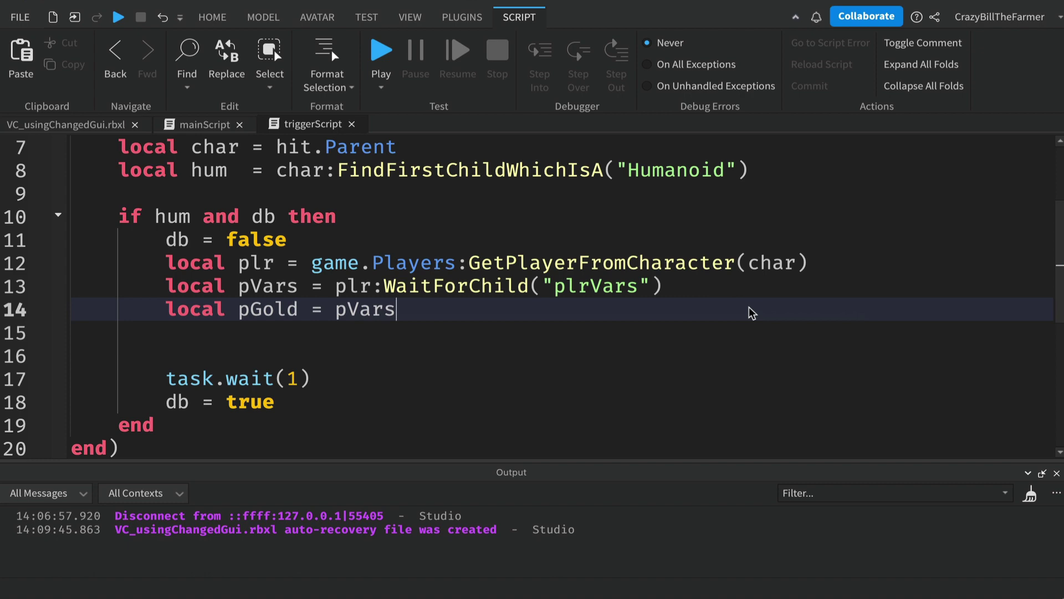
type(":Fi")
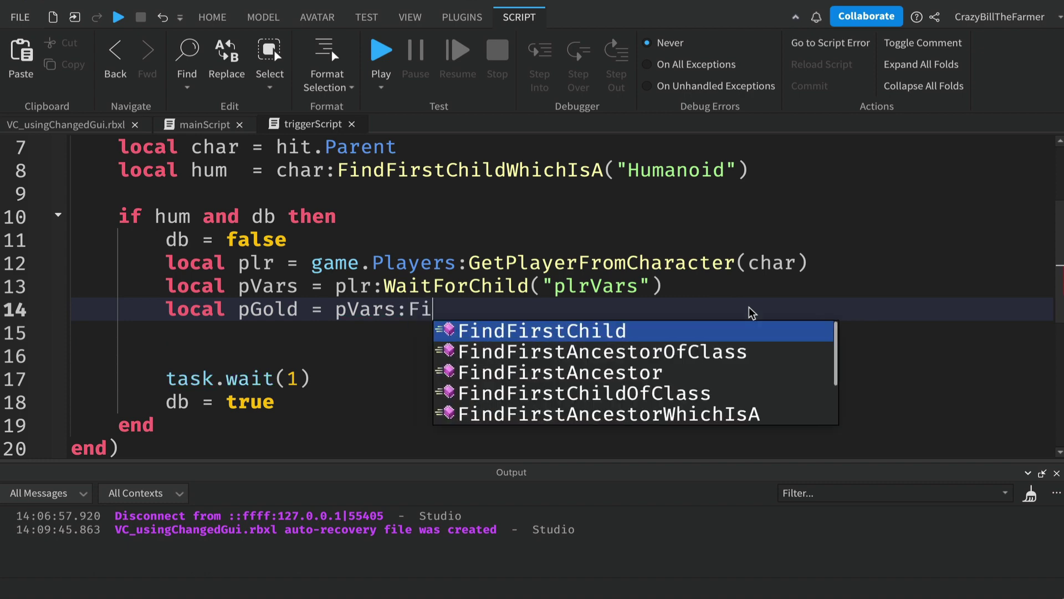
key("Tab")
type("\"pl")
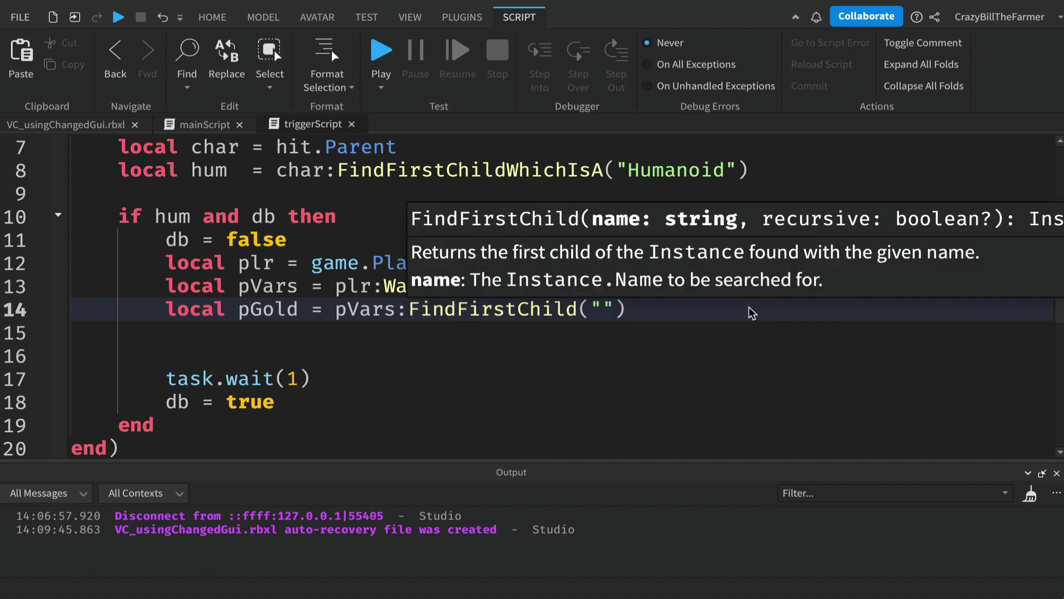
type("rGold")
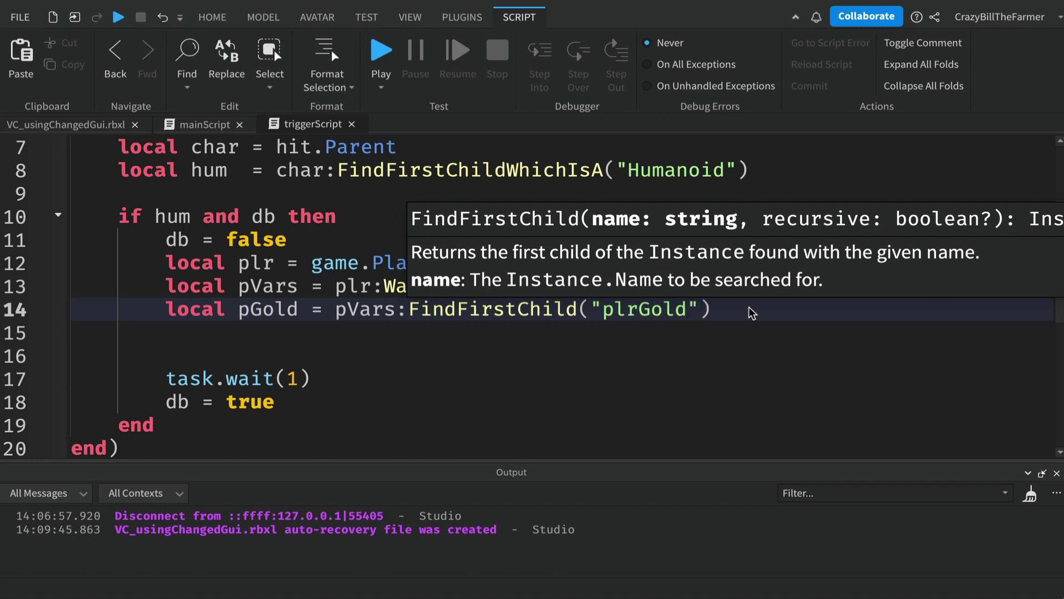
Check the gold value's name in mainScript, and add a blank line below the pGold declaration in triggerScript
left_click(212, 124)
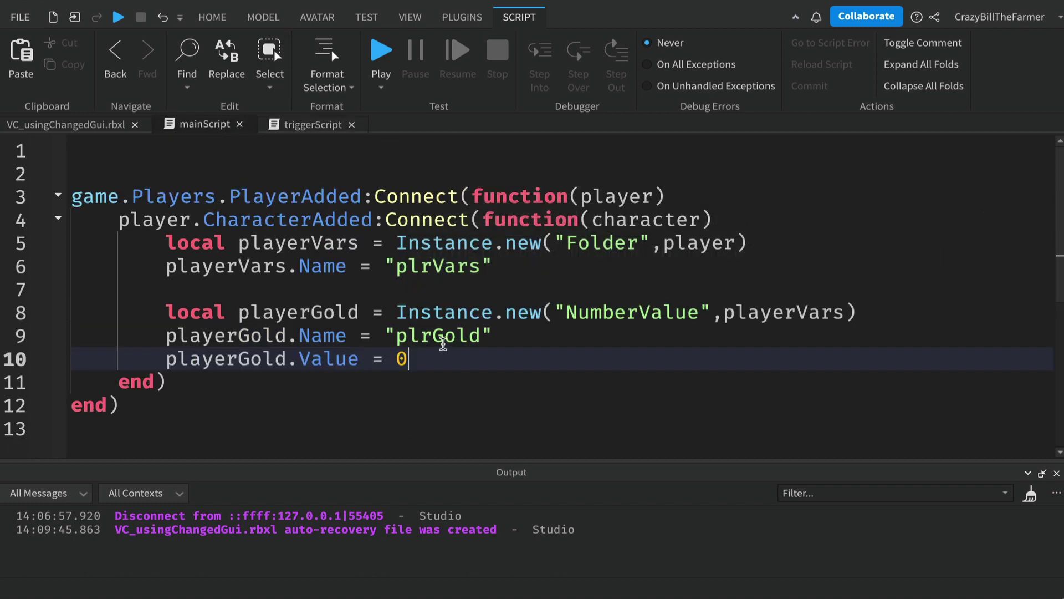
left_click(307, 126)
left_click(270, 334)
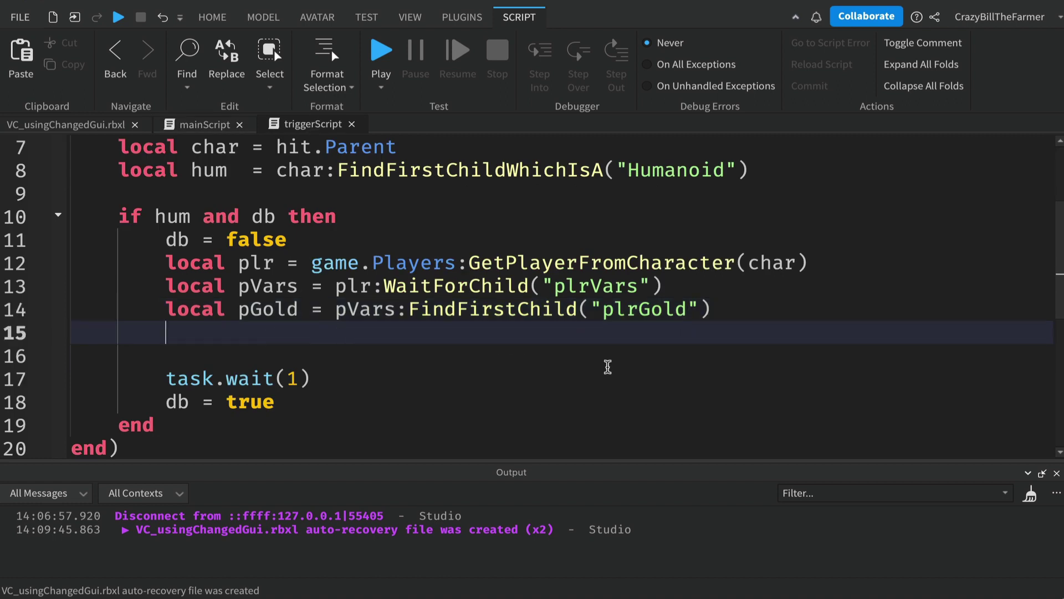
key("Return")
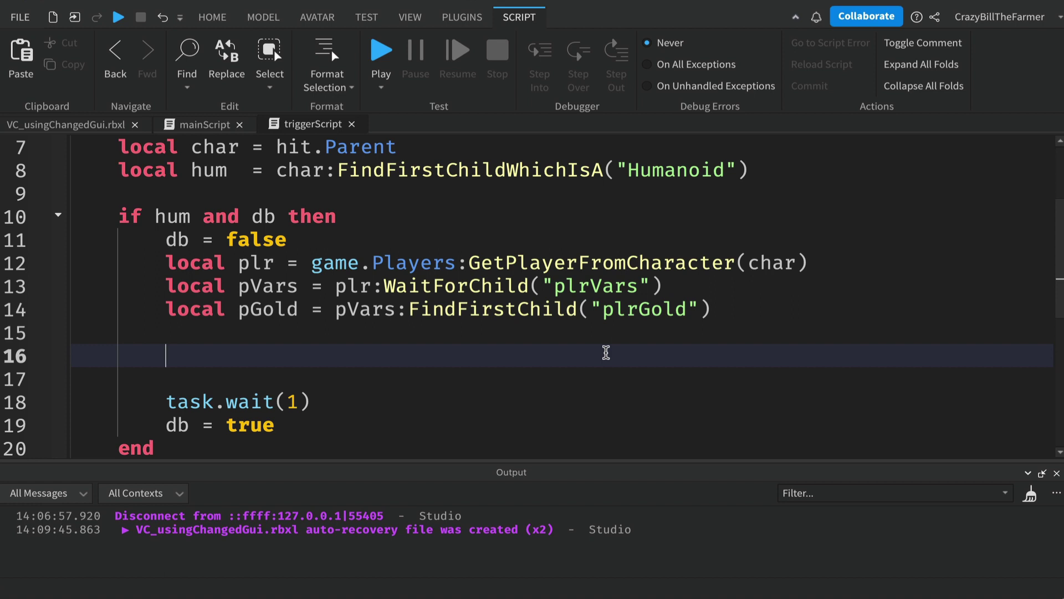
Write pGold.Value = pGold.Value + 10 below the pGold declaration inside triggerScript's if block
type("pG")
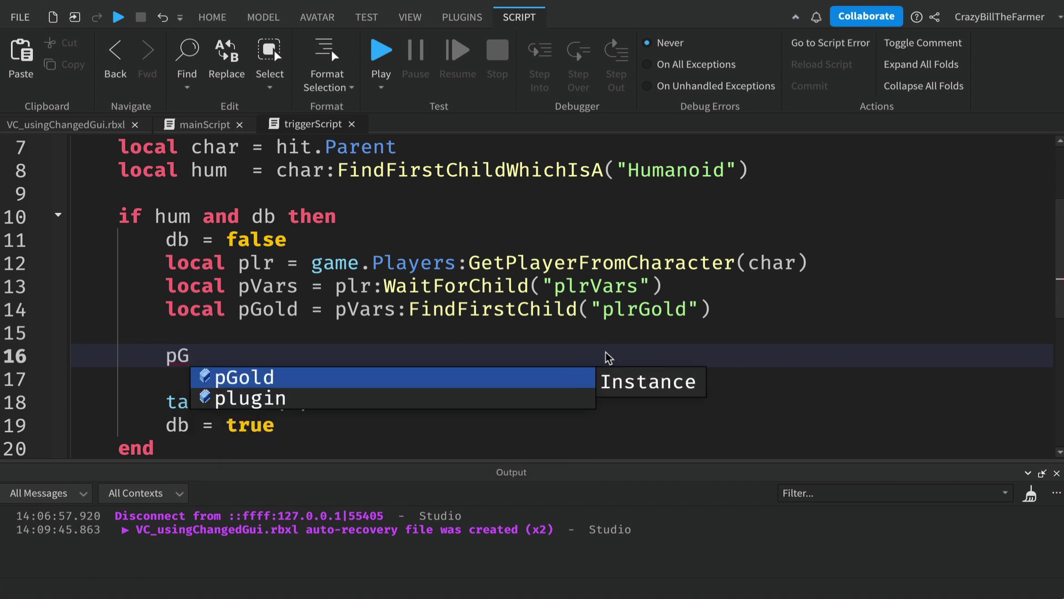
type("old.Value")
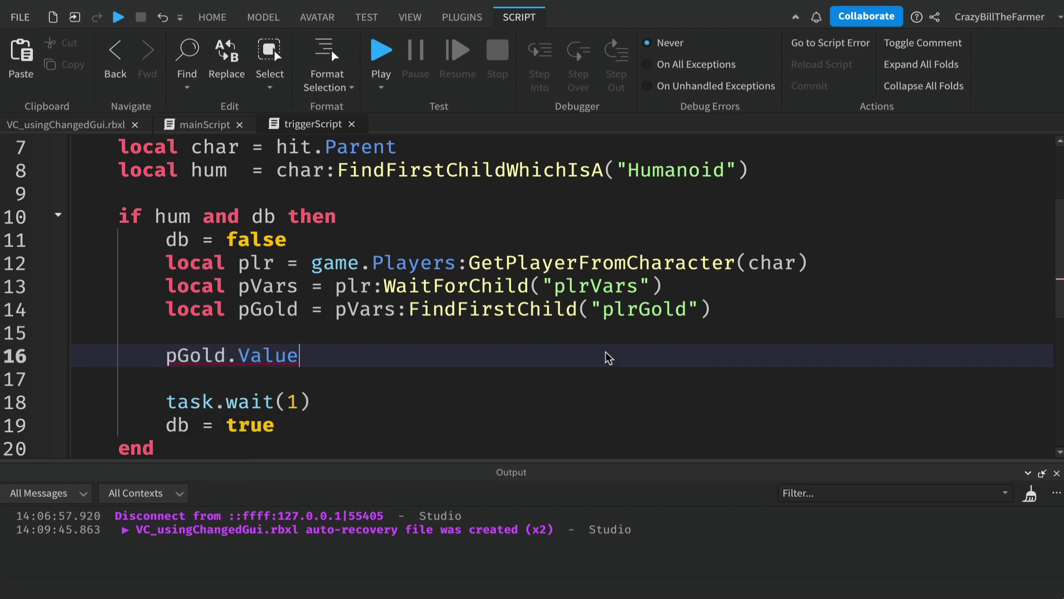
type(" = ")
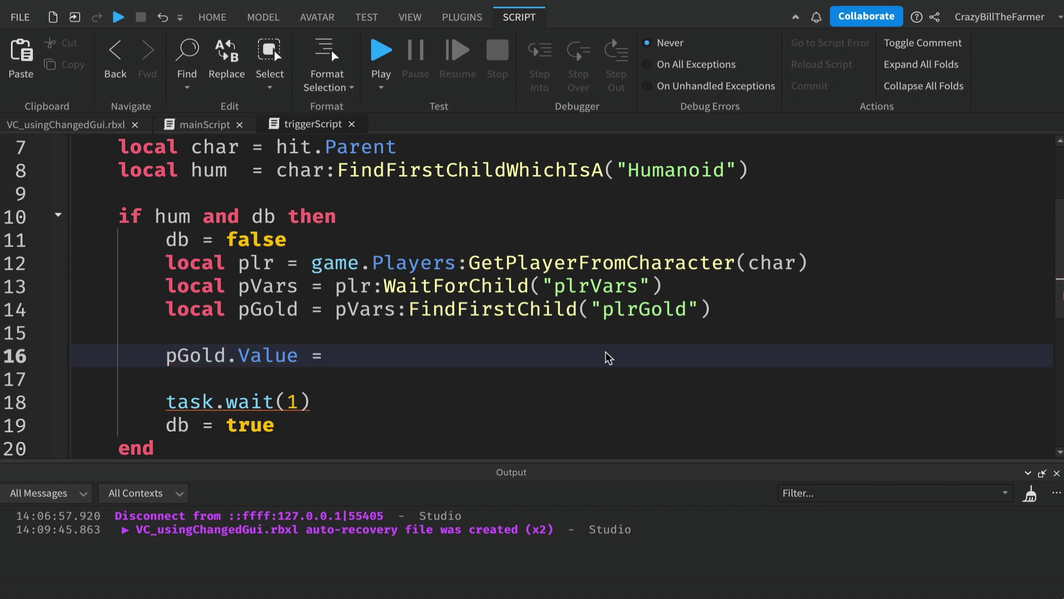
type("pGold.Valjue")
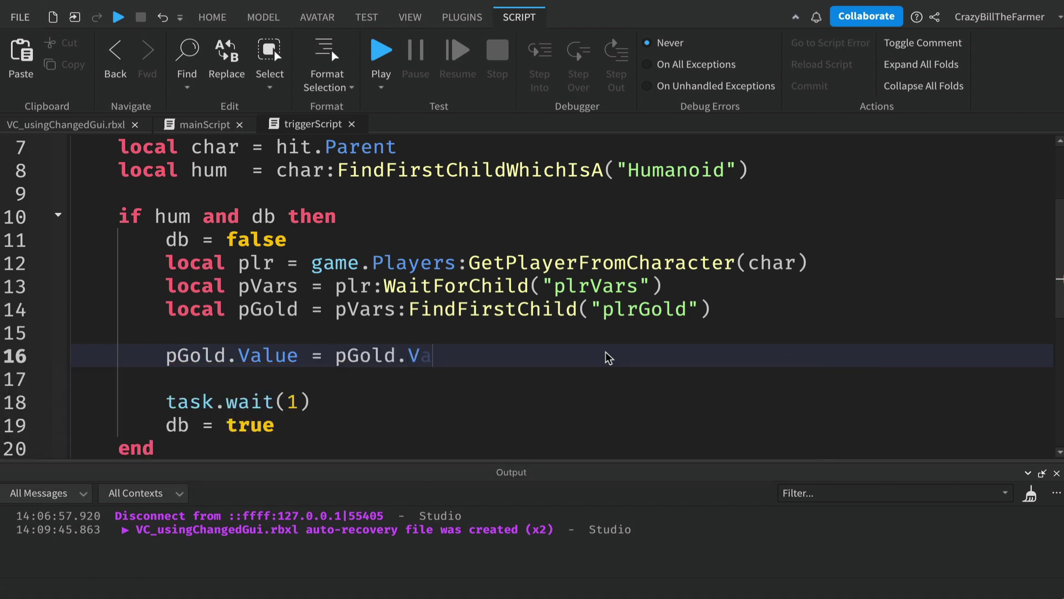
key("BackSpace")
key("BackSpace")
key("BackSpace")
type("ue + ")
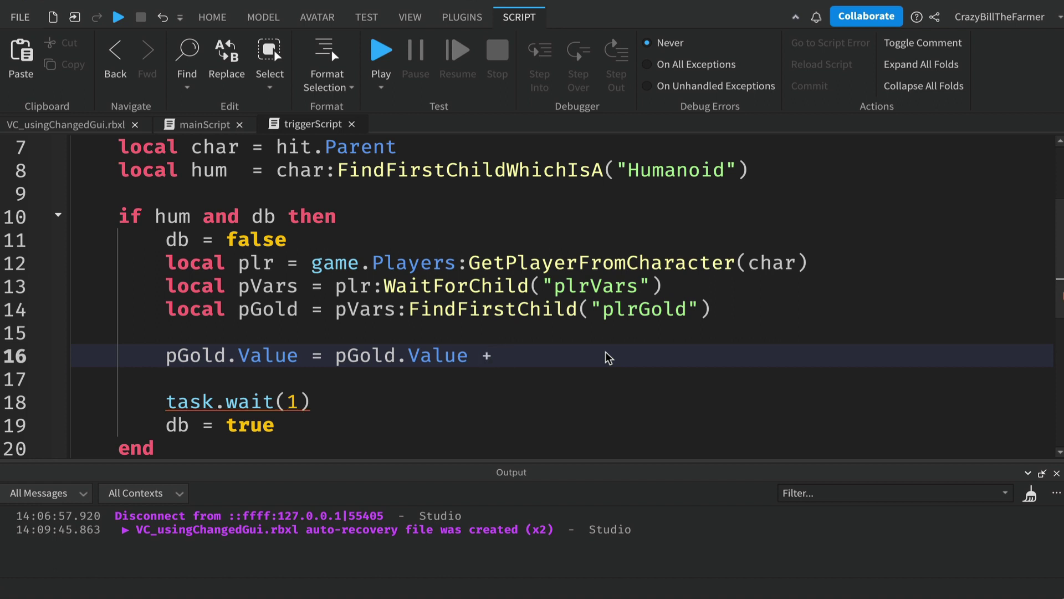
type("100")
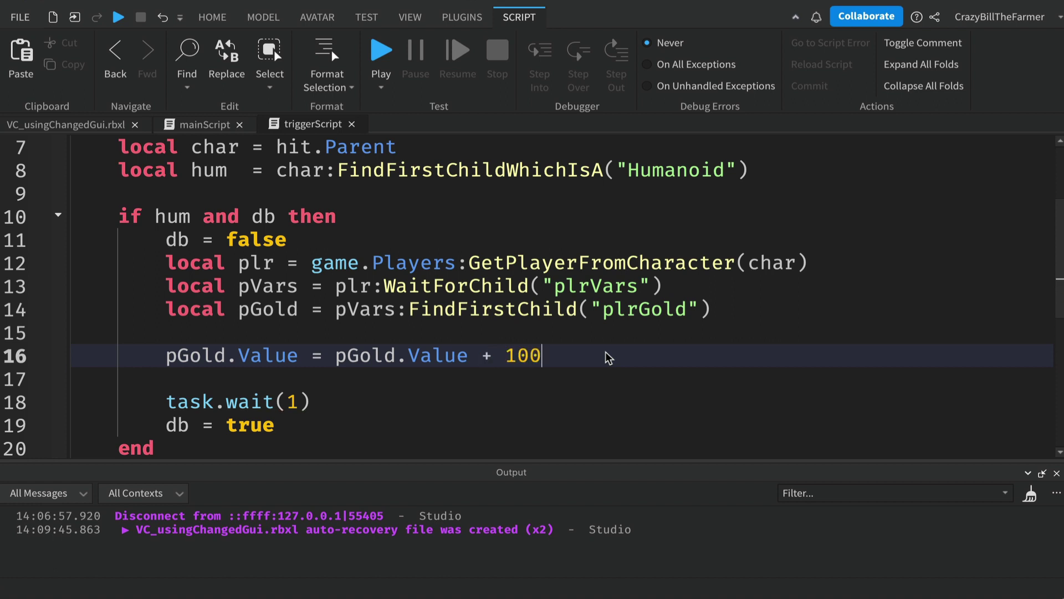
key("BackSpace")
Shorten the gold assignment to the compound form pGold.Value += 10
left_click_drag(311, 358, 594, 363)
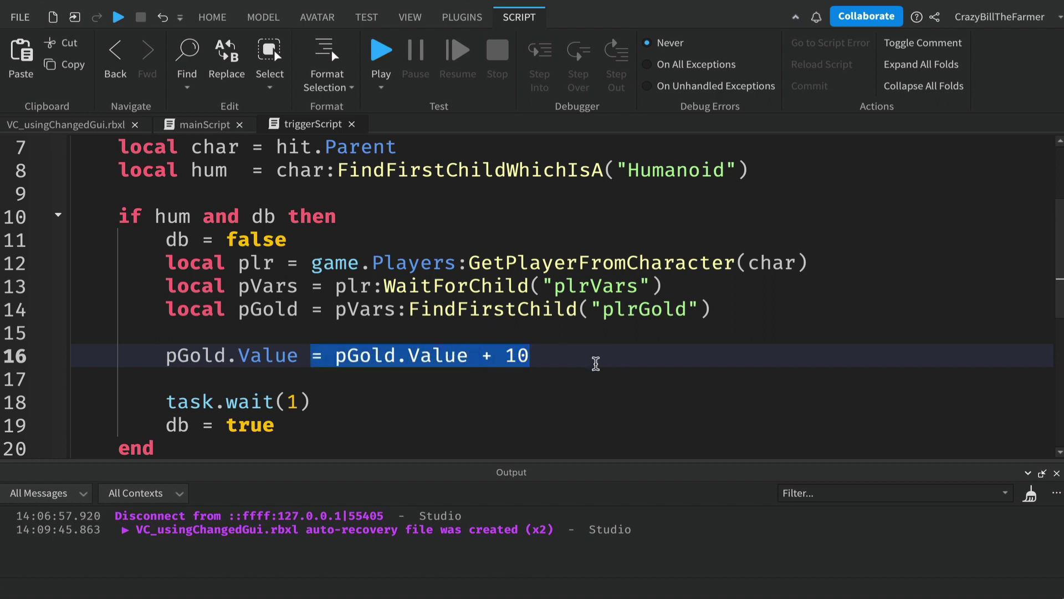
type("+= ")
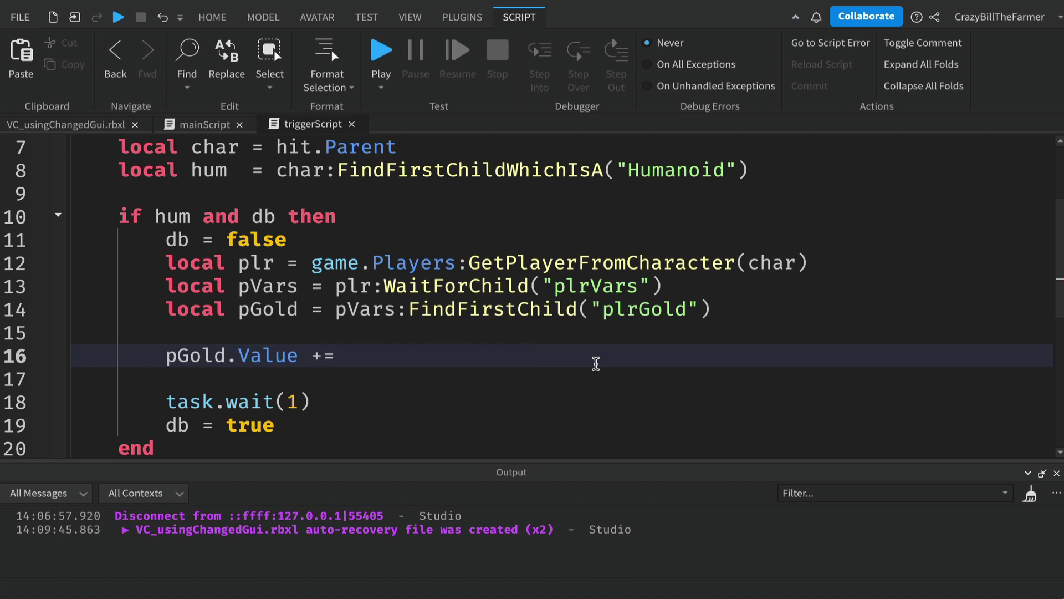
type("10")
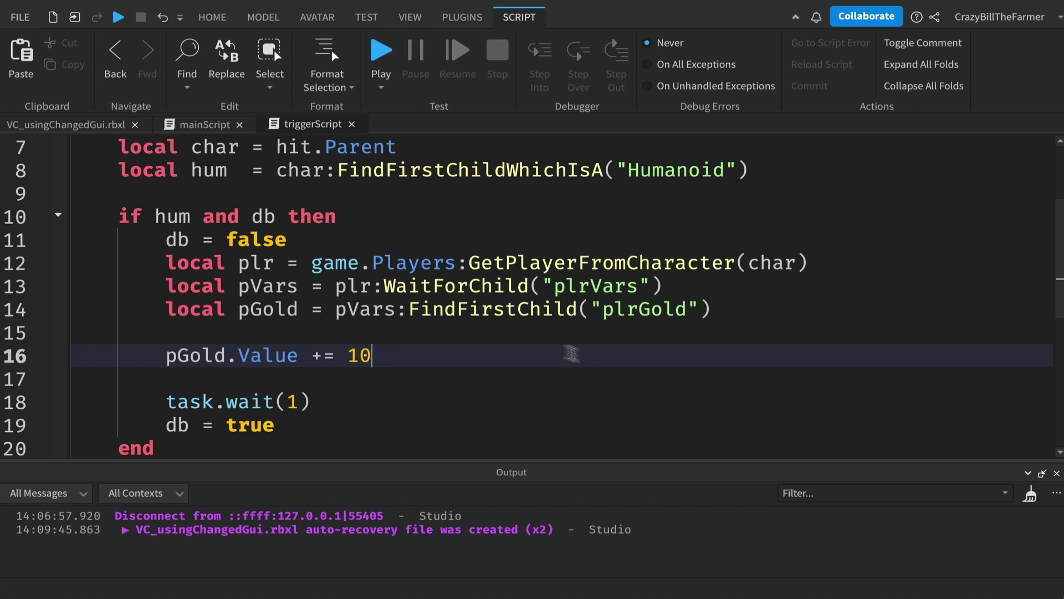
Hide the output log to review the touch handler, and save the place to its existing file
left_click(1056, 473)
scroll(838, 399, "up", 1)
scroll(838, 399, "up", 1)
scroll(836, 397, "down", 1)
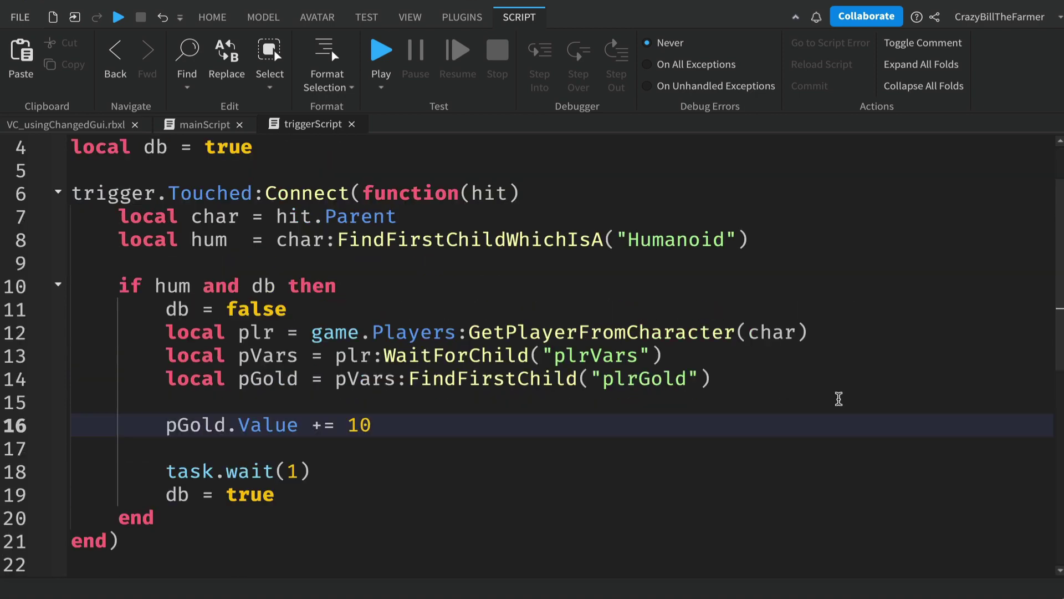
left_click(38, 122)
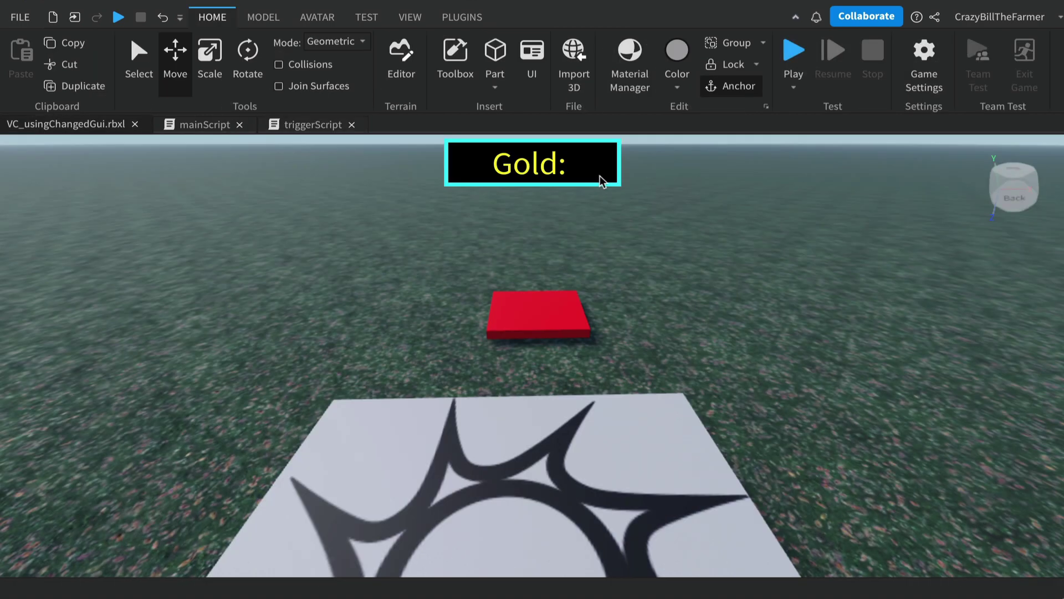
left_click(20, 18)
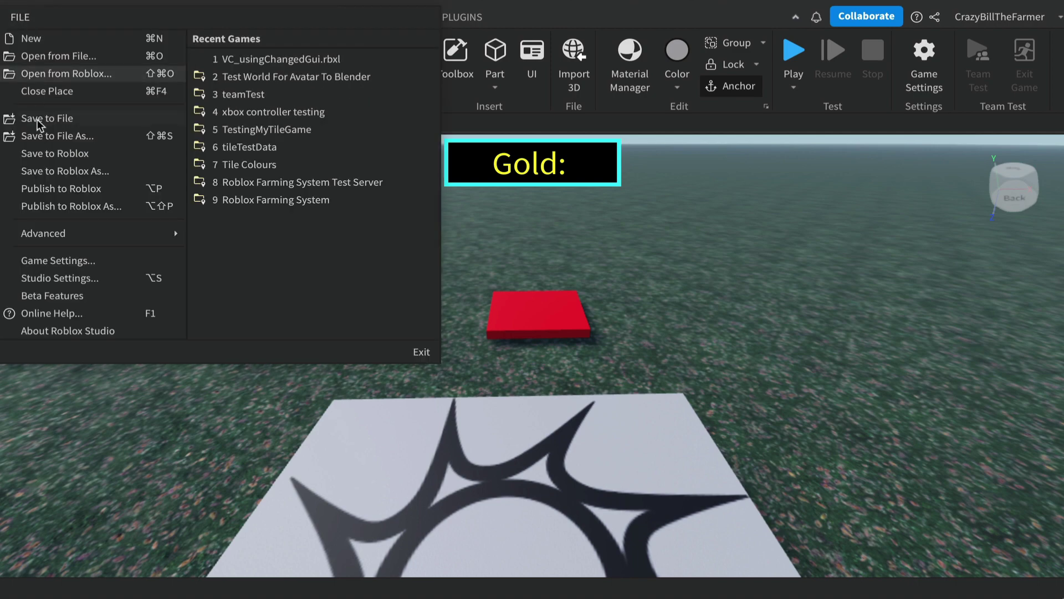
left_click(42, 119)
Show the output log again and clear its messages
left_click(413, 17)
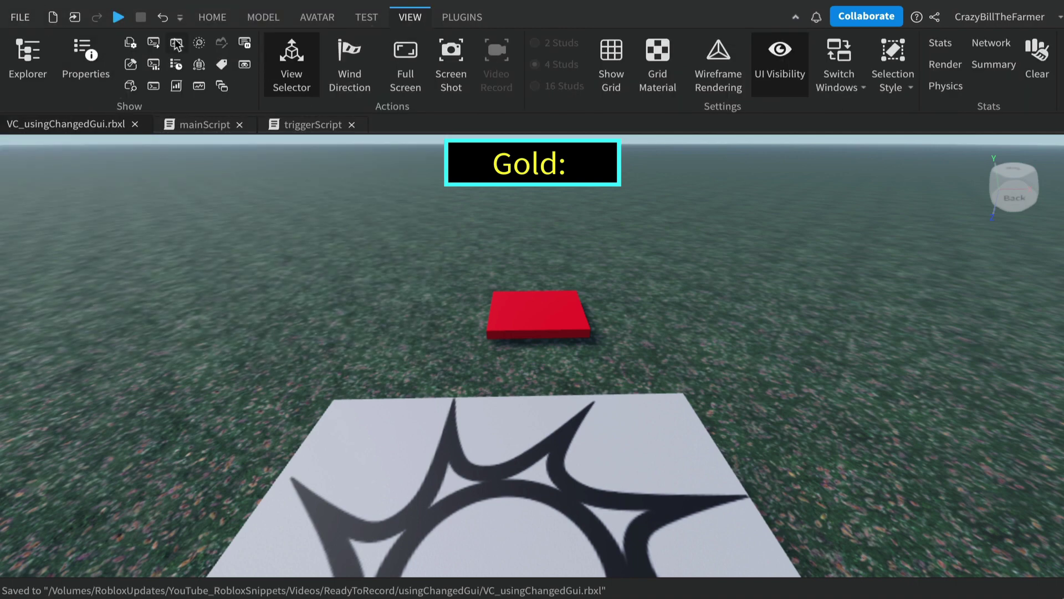
left_click(154, 43)
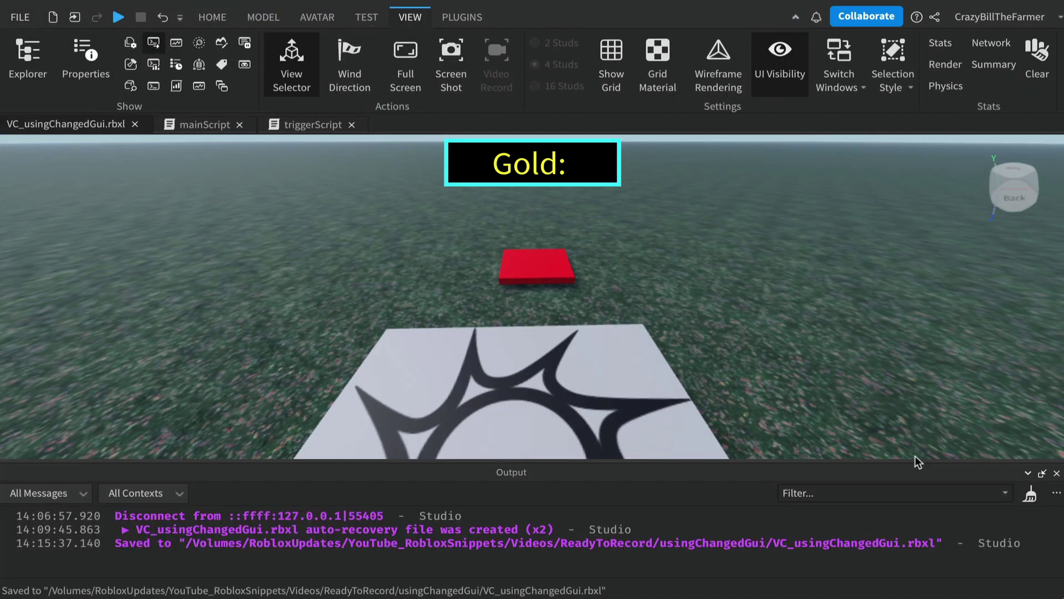
left_click(1030, 493)
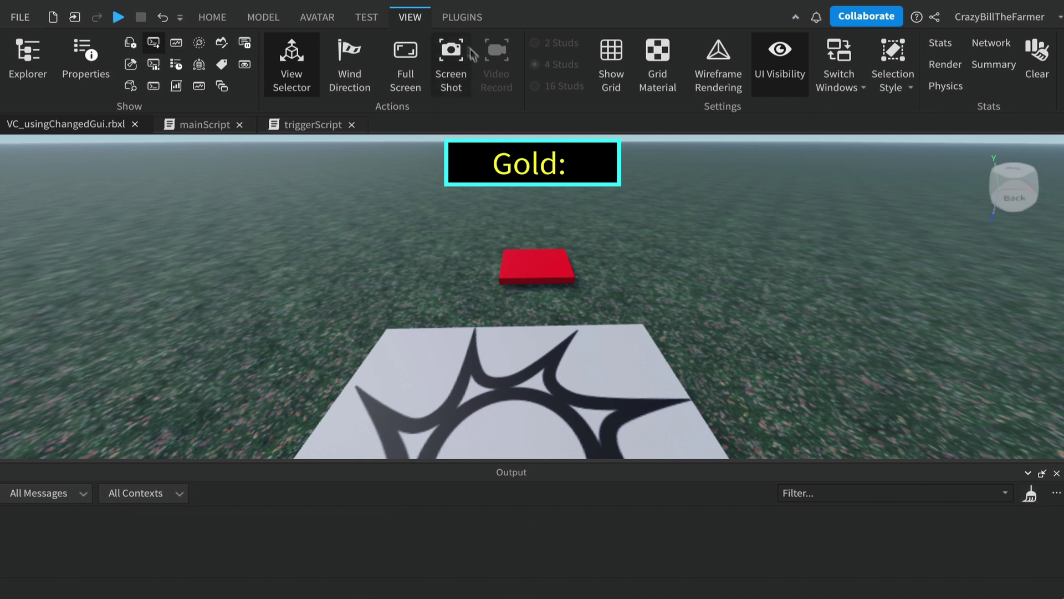
Start a playtest and walk the character back and forth over the red trigger part
left_click(117, 17)
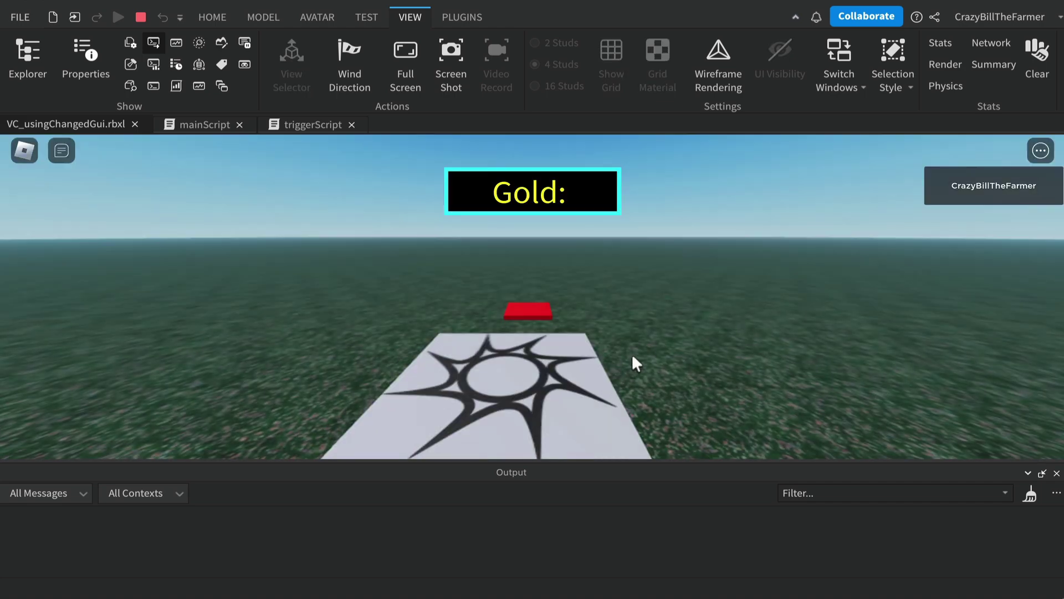
key("s")
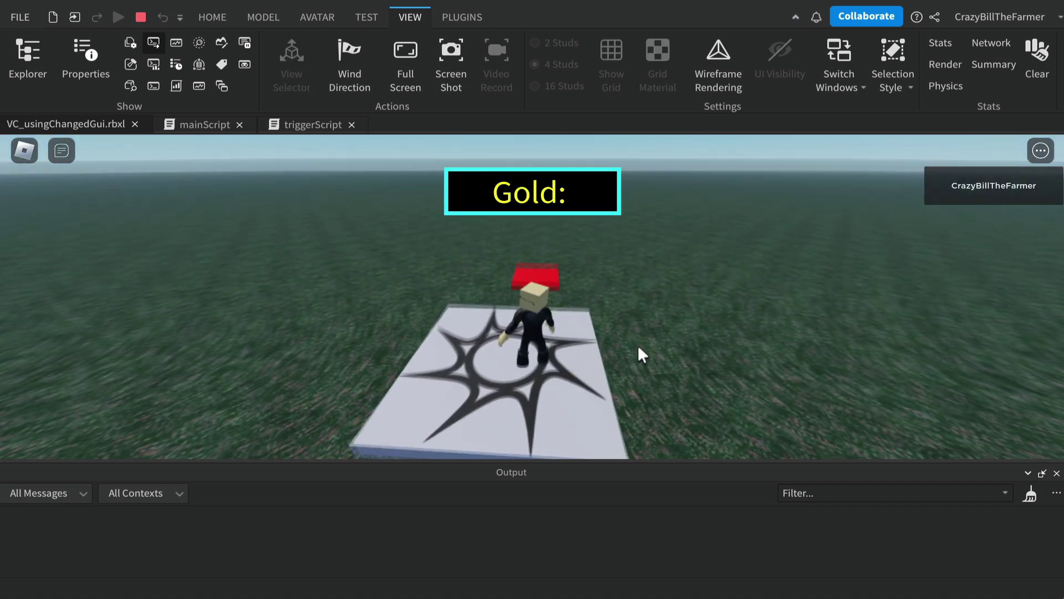
key("w")
key("s")
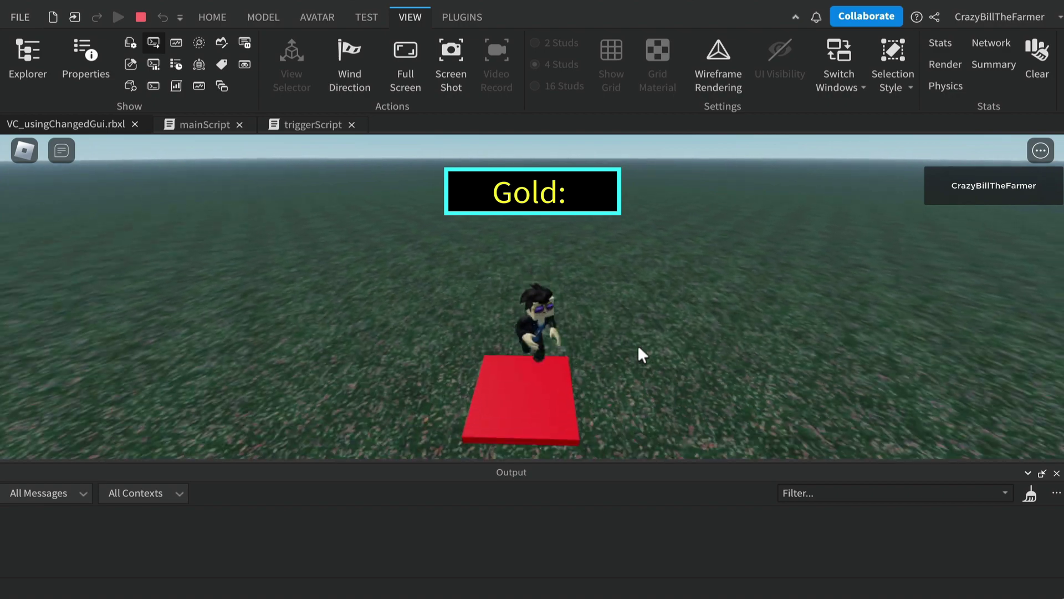
key("w")
key("s")
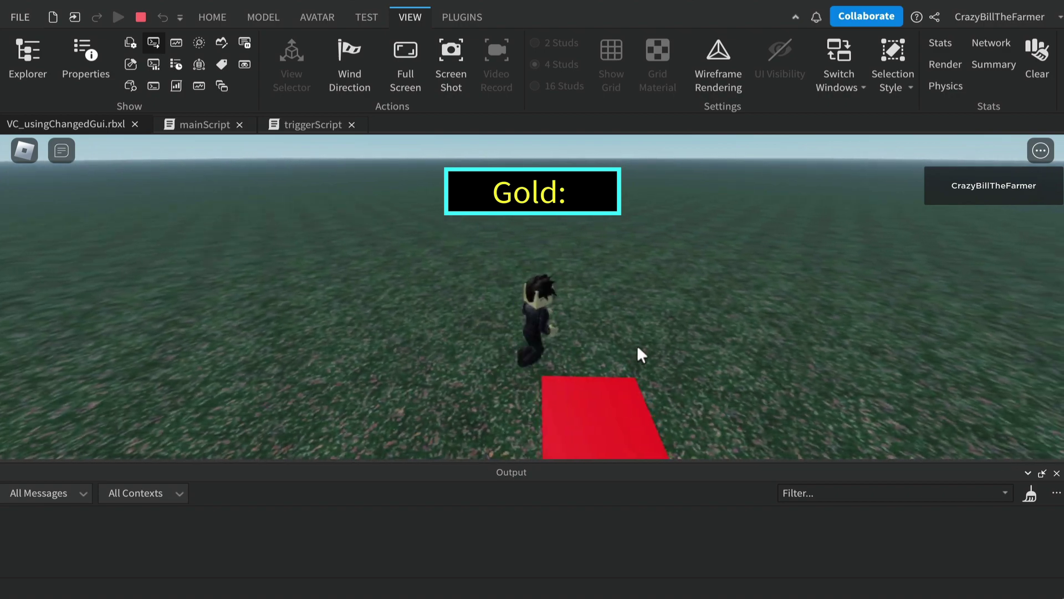
key("w")
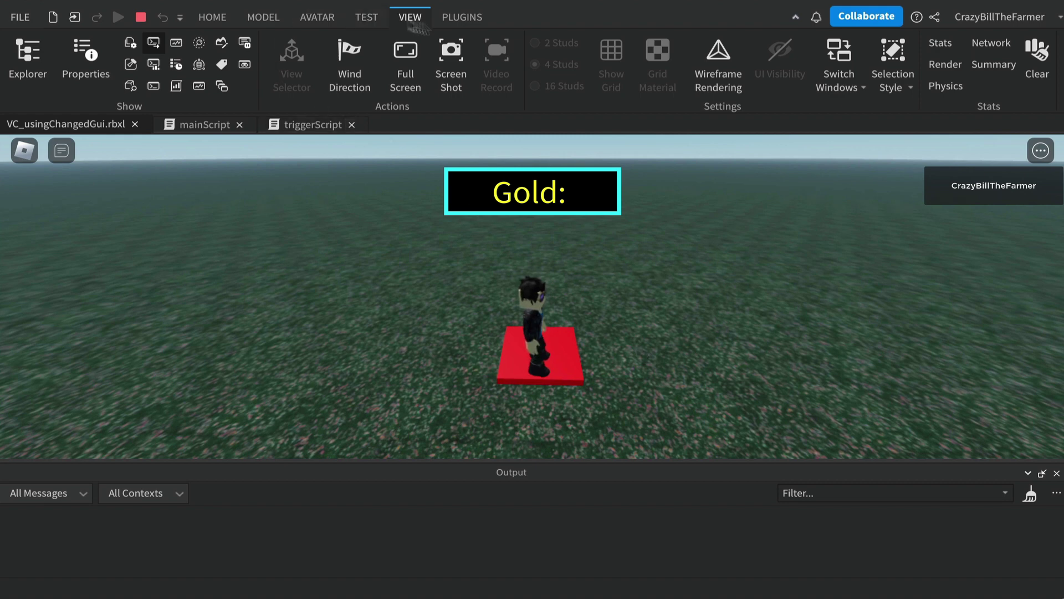
Inspect the properties of plrGold in the running player's plrVars folder
left_click(25, 55)
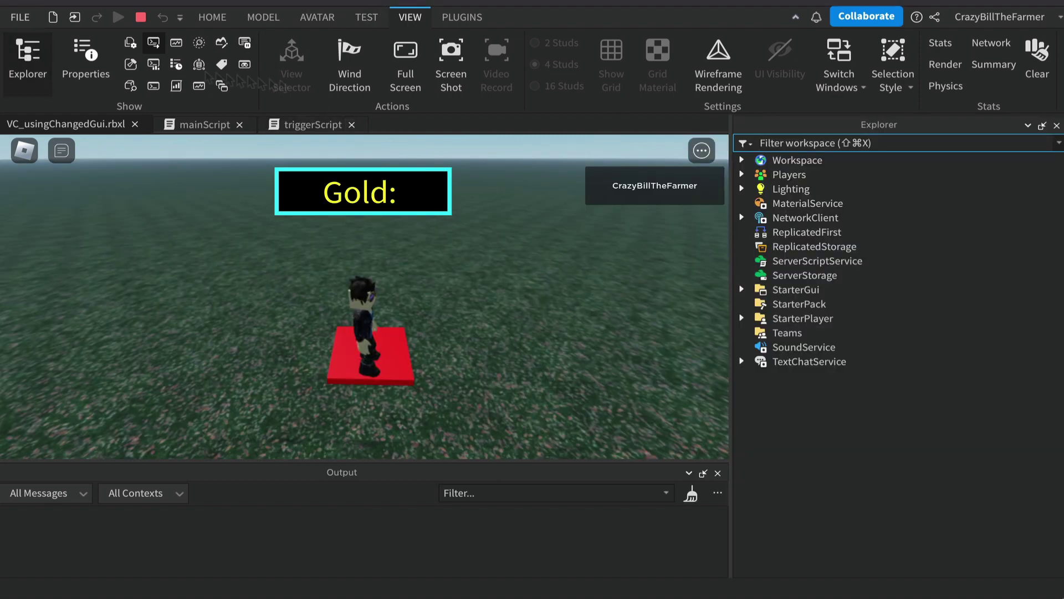
left_click(742, 174)
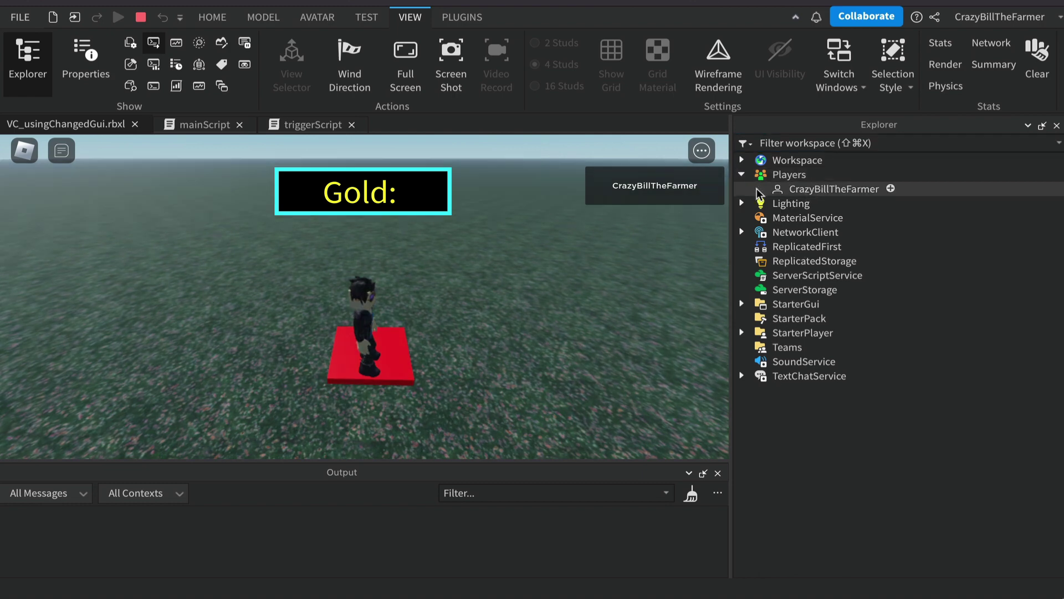
left_click(757, 189)
left_click(776, 204)
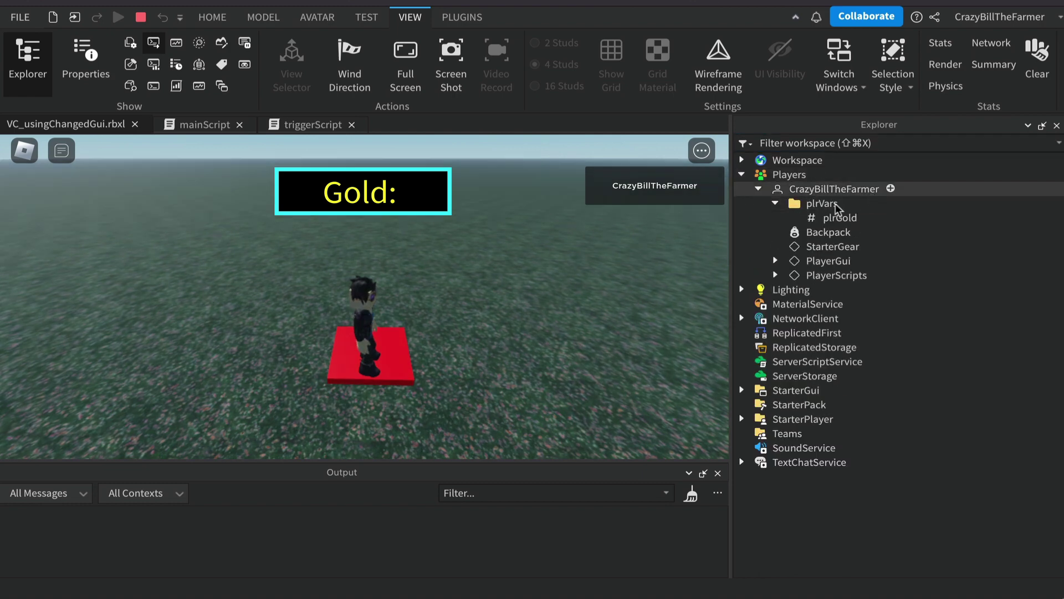
left_click(841, 219)
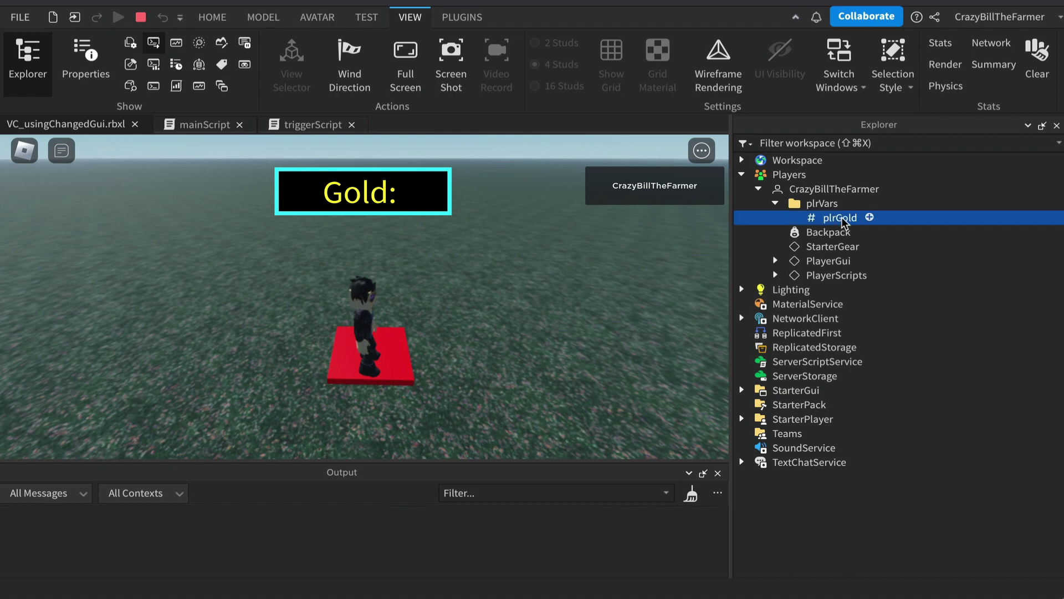
left_click(88, 54)
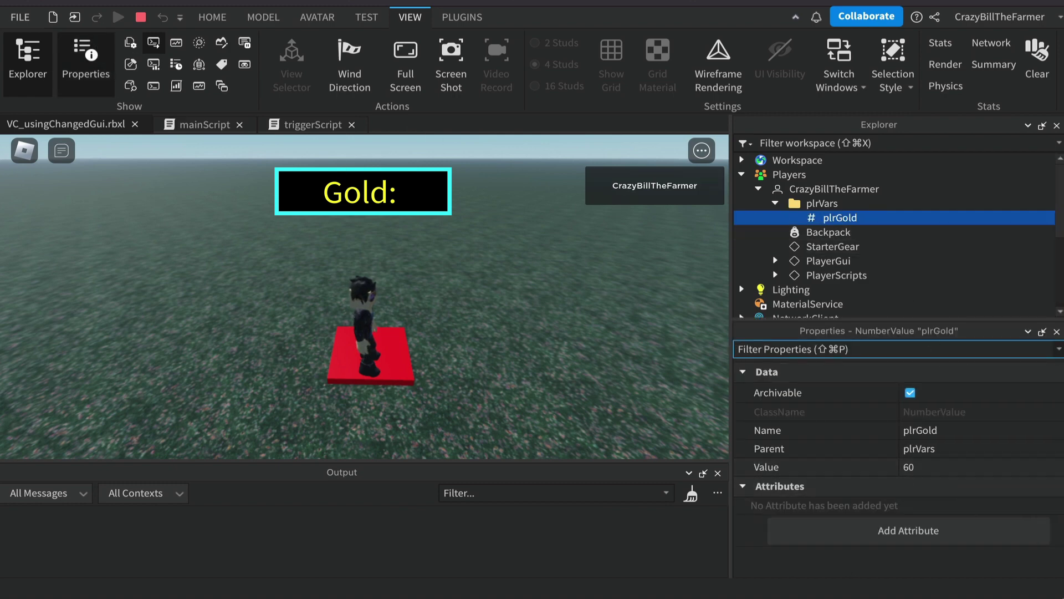
Walk the character repeatedly on and off the red trigger part while watching plrGold's Value, and stop the playtest
key("a")
key("d")
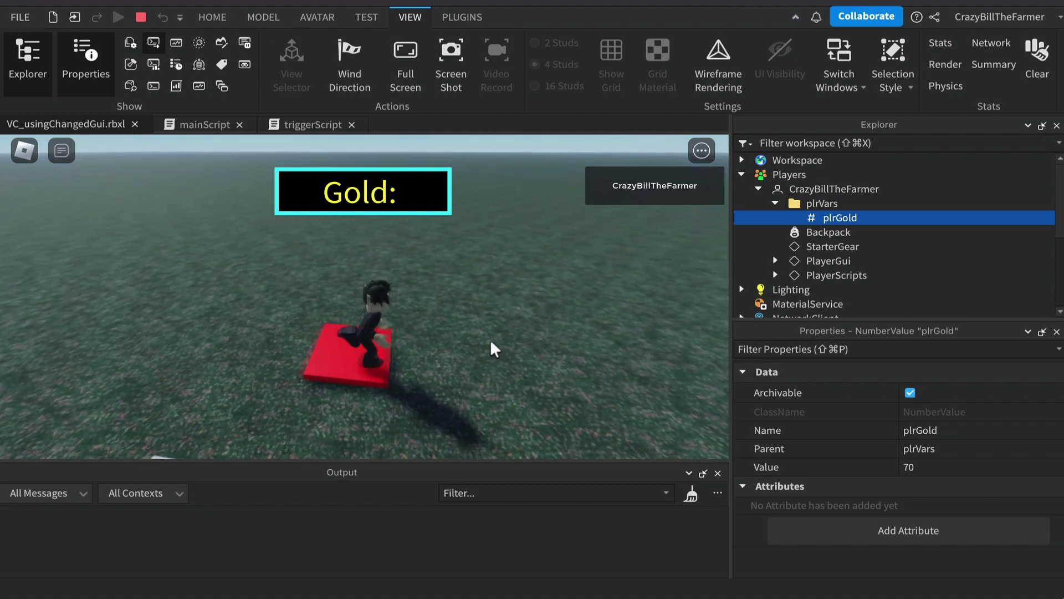
key("a")
key("d")
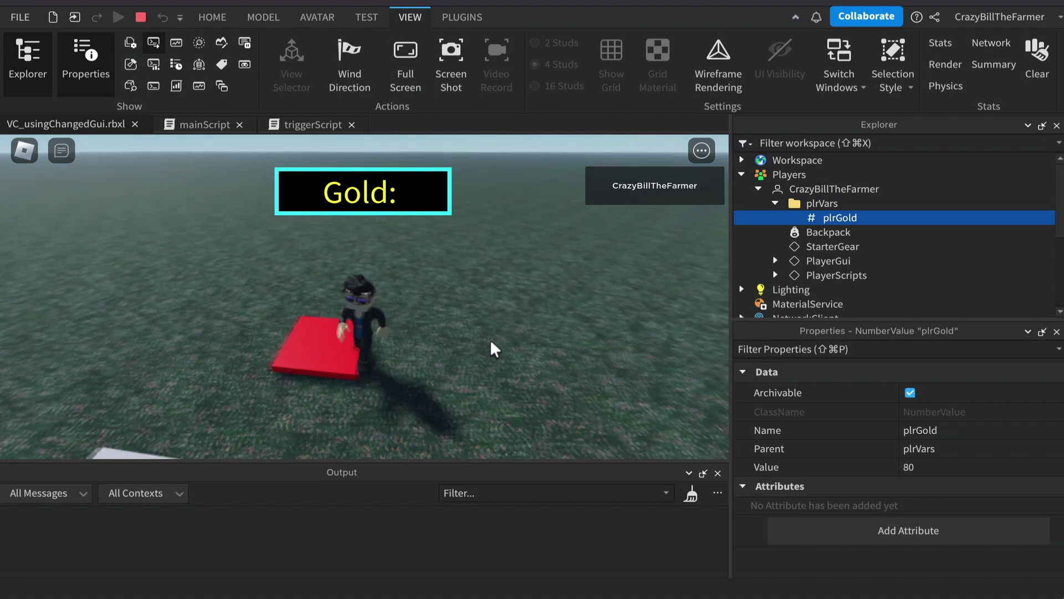
key("a")
key("d")
key("a")
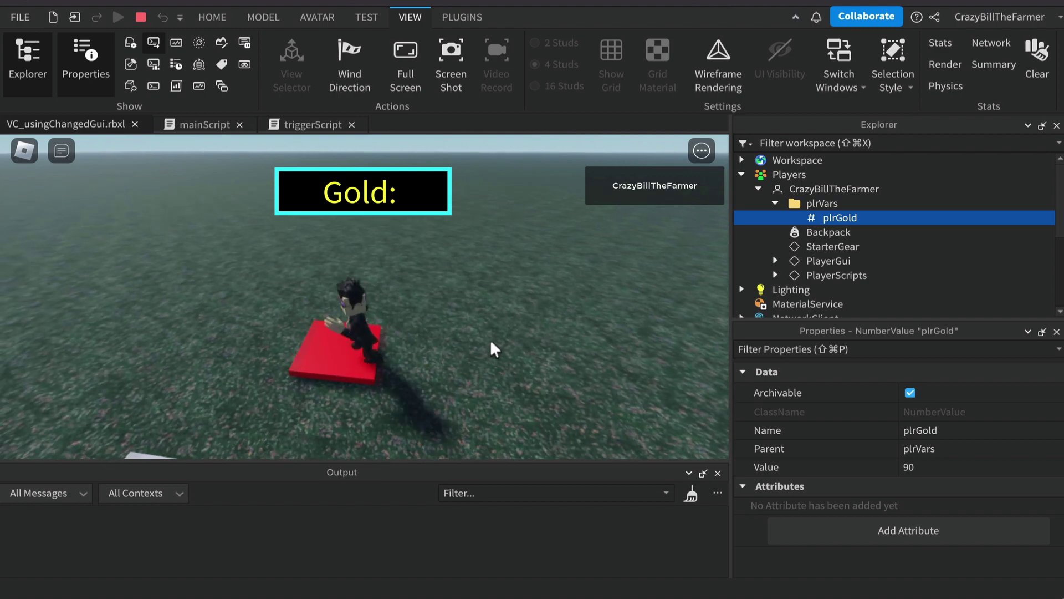
key("d")
key("a")
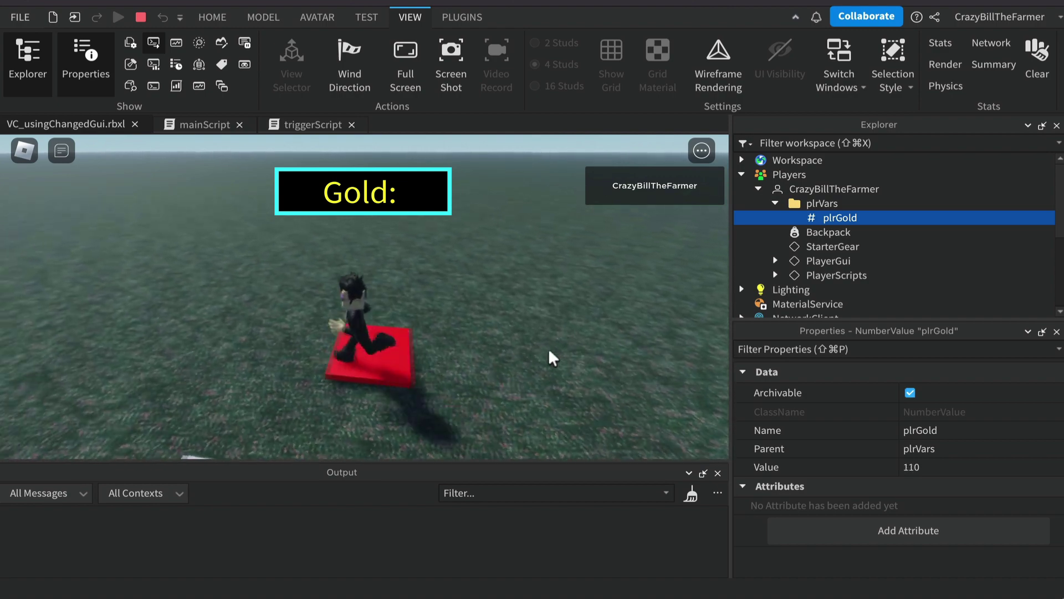
key("d")
key("a")
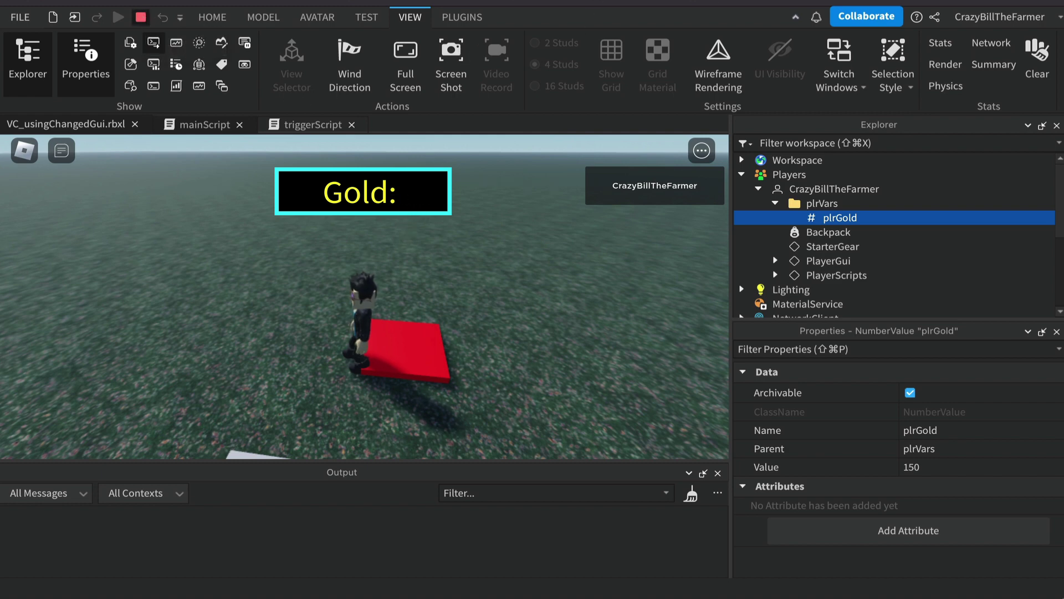
key("shift+F5")
left_click(577, 4)
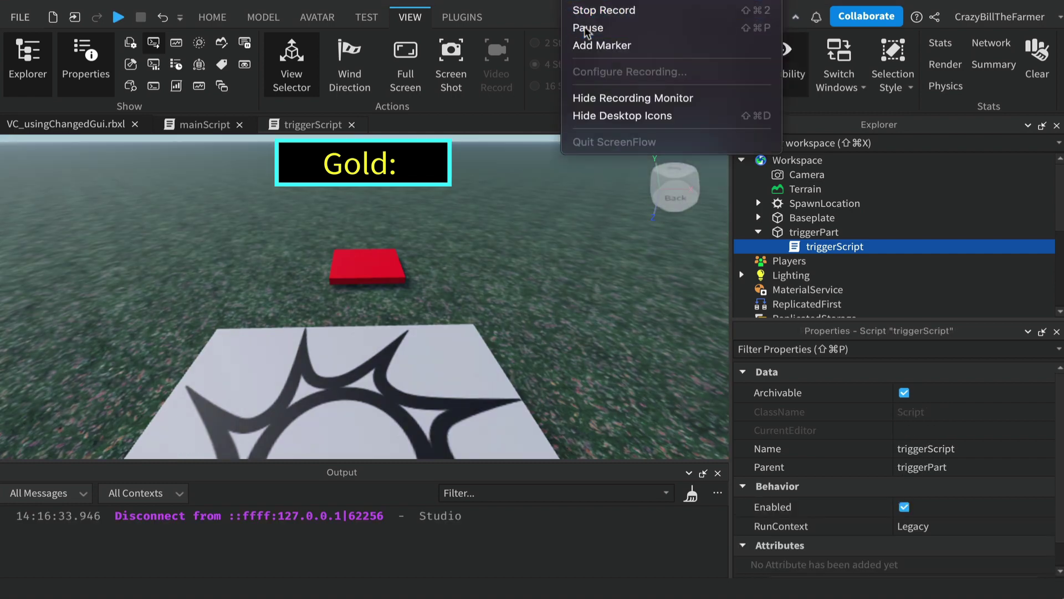
key("Escape")
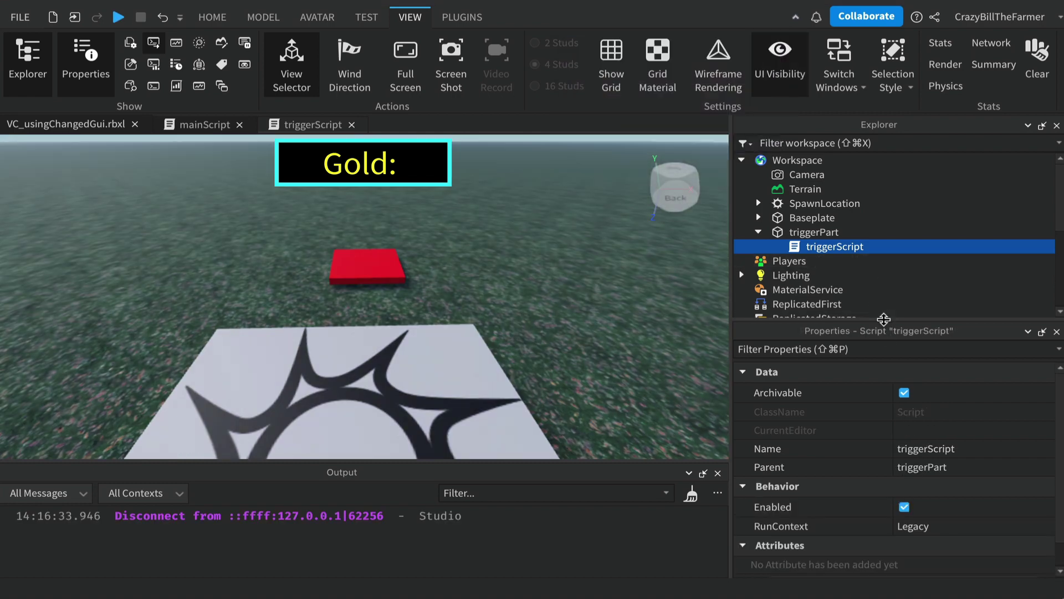
Insert a Script into the goldLabel text label inside StarterGui's ScreenGui Frame
left_click_drag(885, 321, 884, 361)
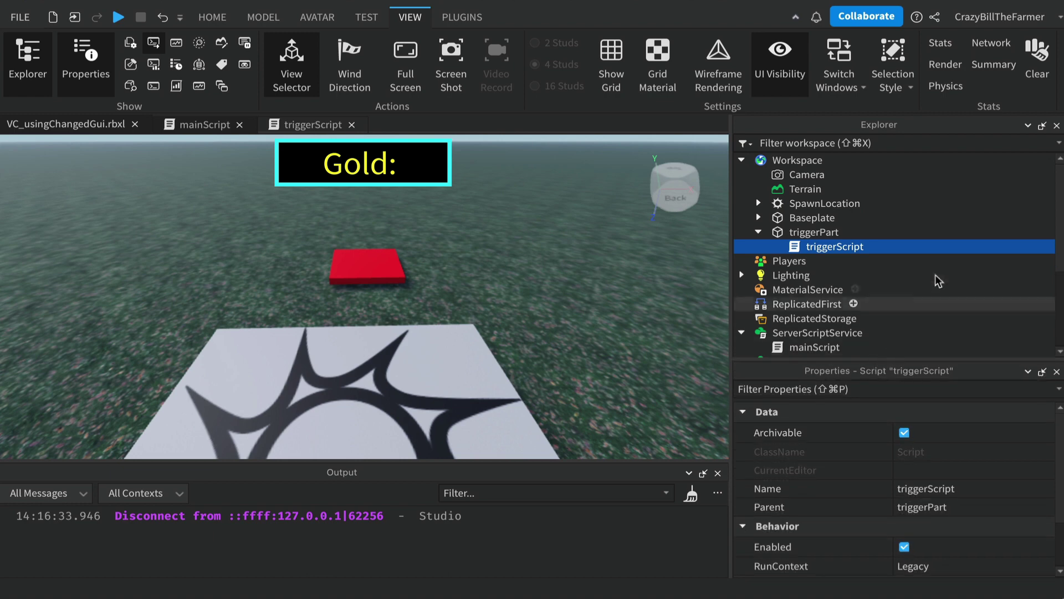
scroll(936, 280, "down", 3)
scroll(936, 280, "down", 2)
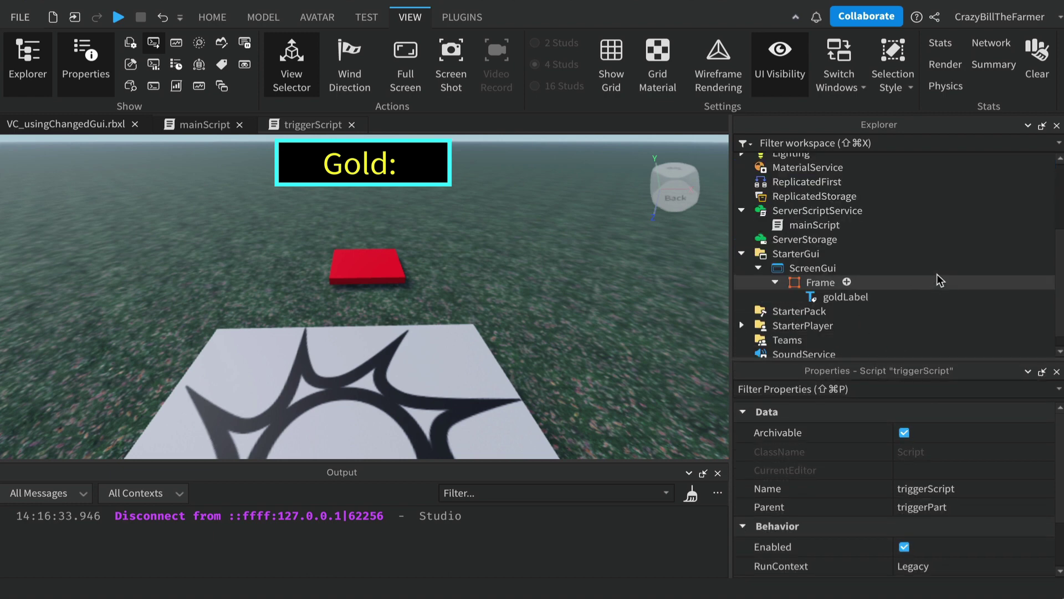
scroll(940, 280, "down", 1)
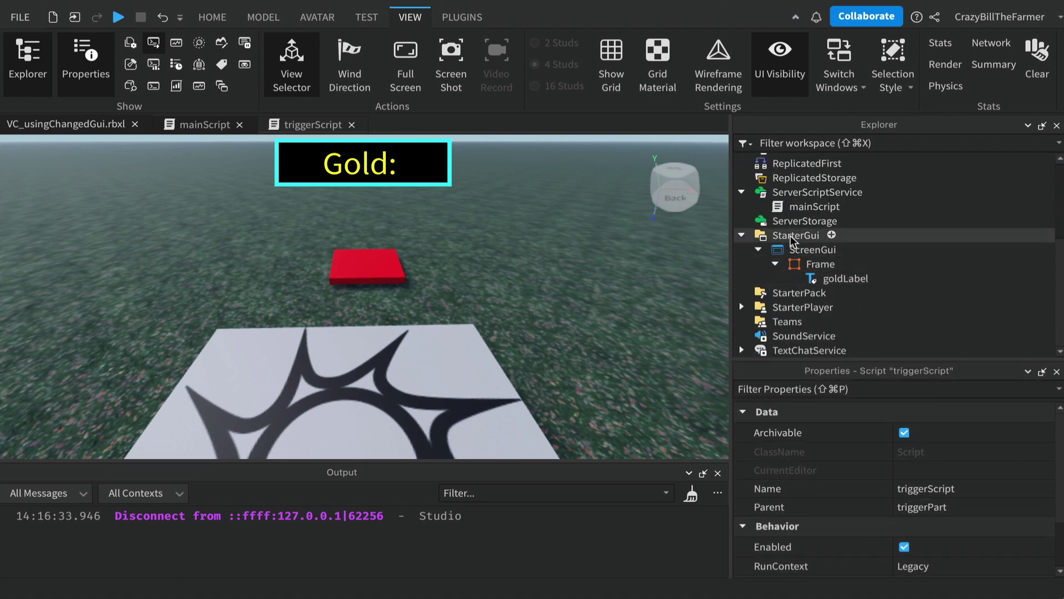
left_click(843, 278)
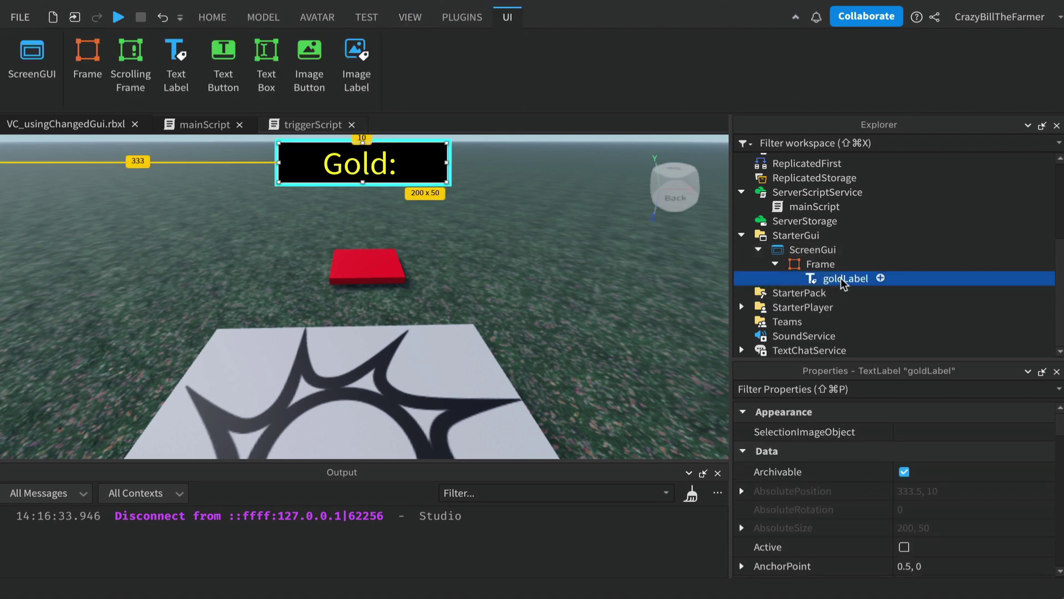
left_click(881, 278)
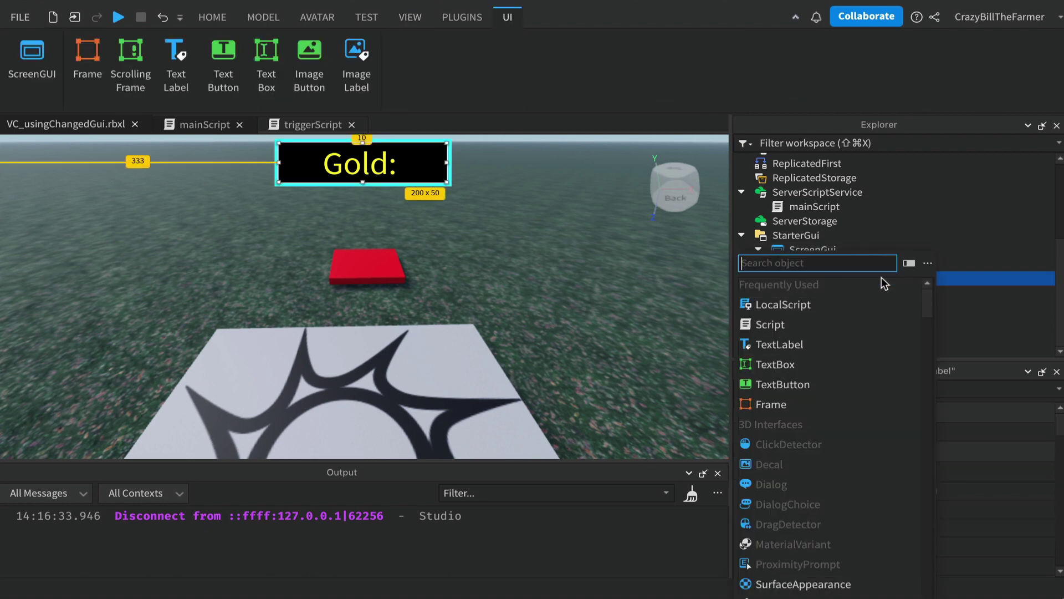
left_click(774, 326)
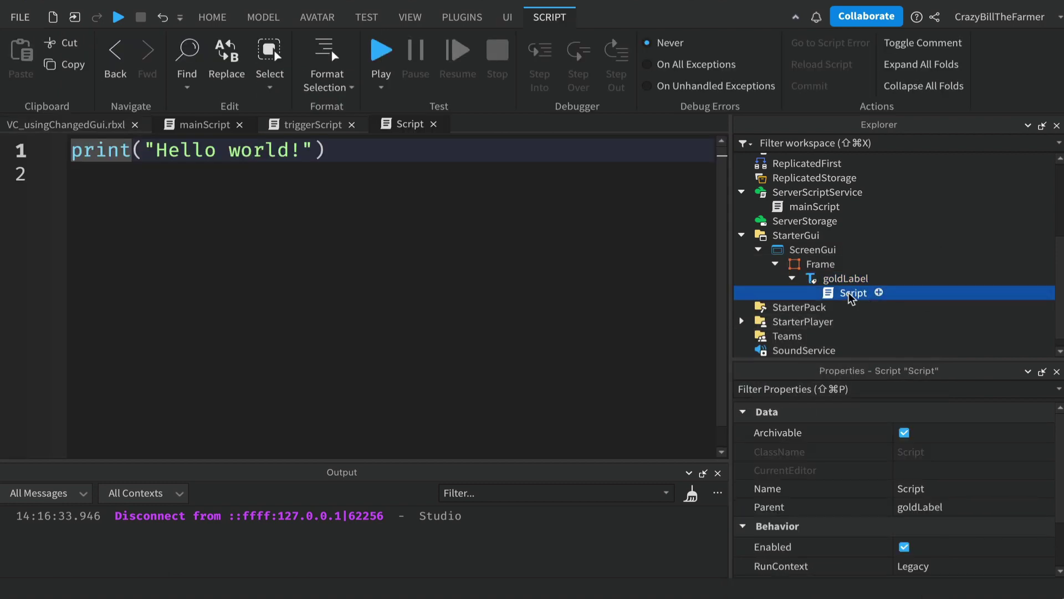
Rename the new script under goldLabel as goldLabelScript
left_click(850, 294)
type("goldLabel")
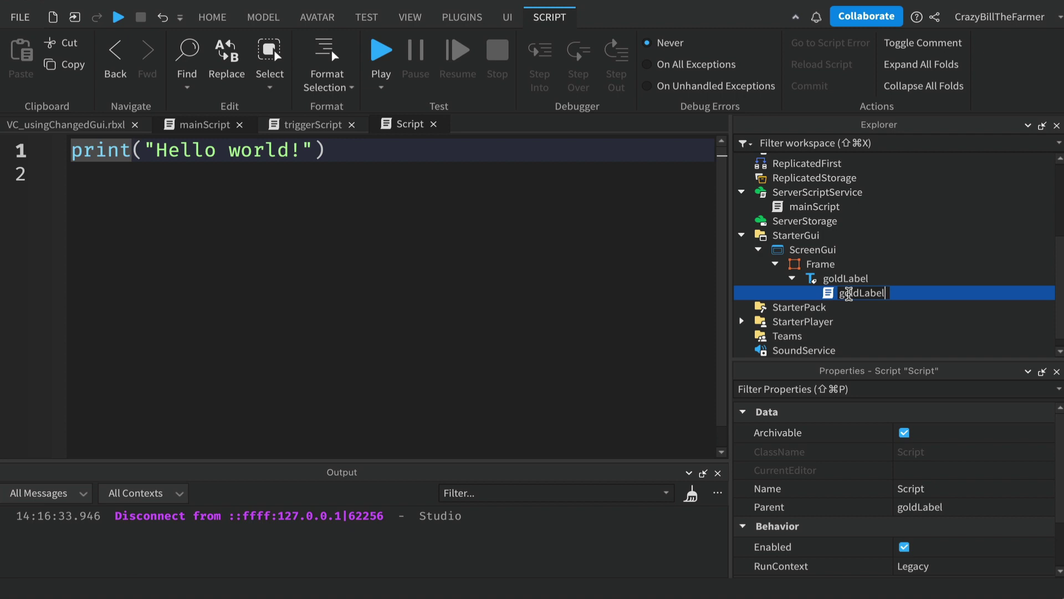
type("Script")
key("Return")
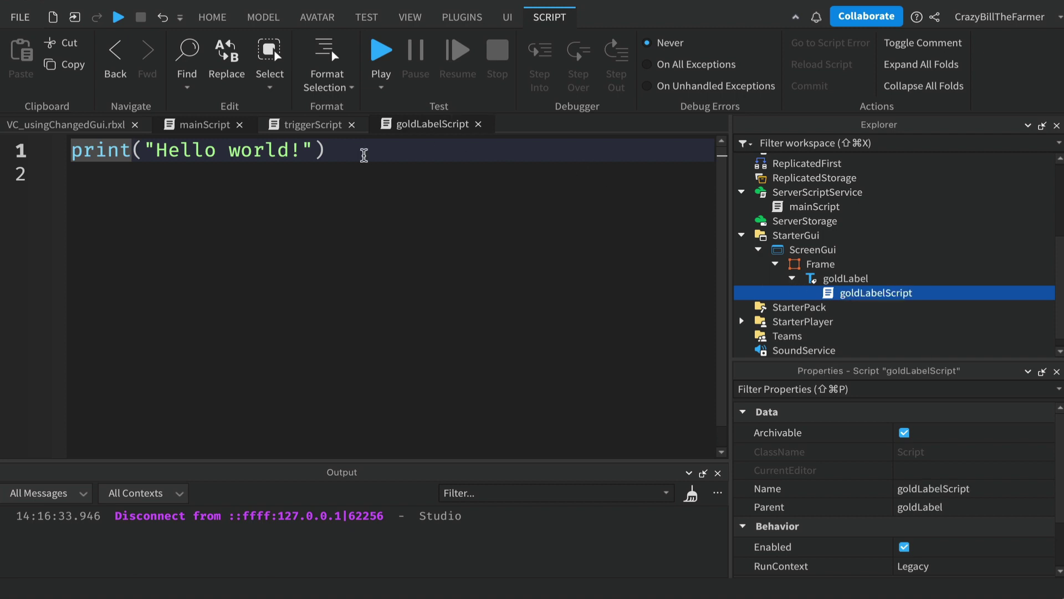
Delete the default Hello world code from goldLabelScript and add blank lines at the start
left_click(336, 154)
key("super+a")
key("BackSpace")
key("Return")
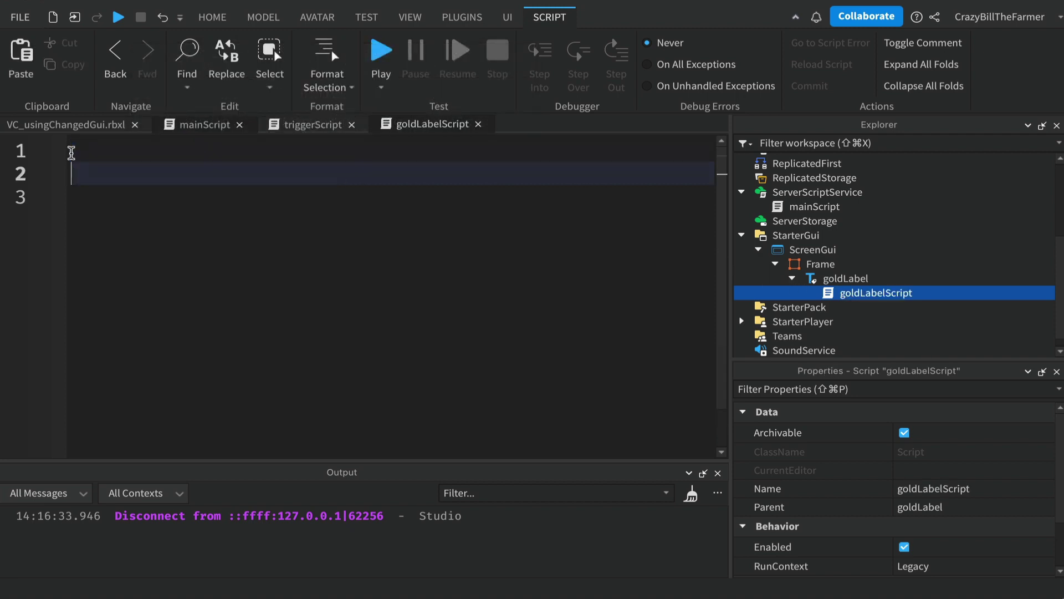
key("Return")
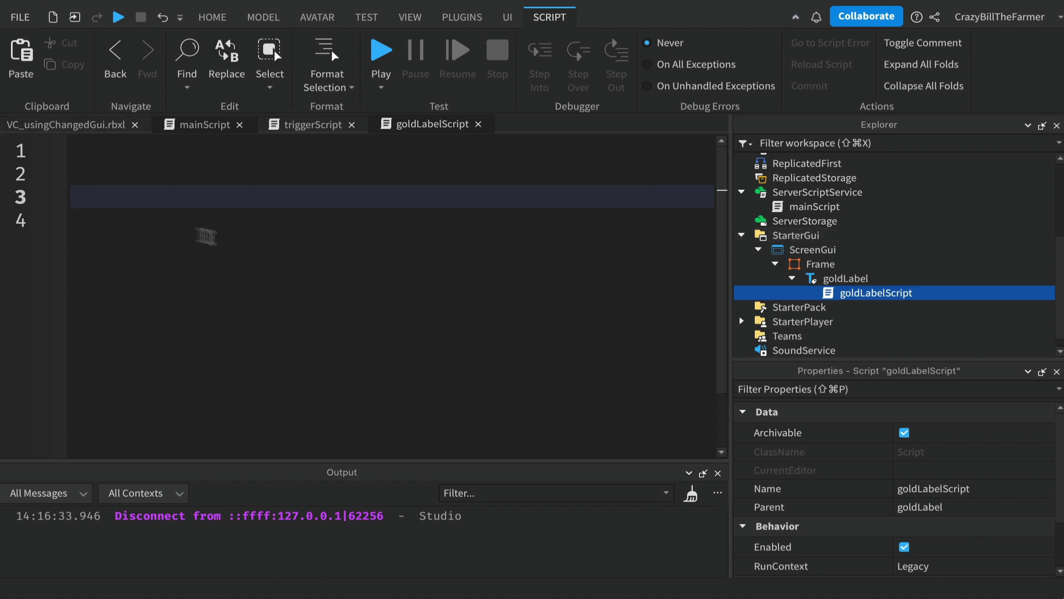
Run a playtest to examine the player's PlayerGui hierarchy down to goldLabelScript inside goldLabel, and stop the test
left_click(86, 126)
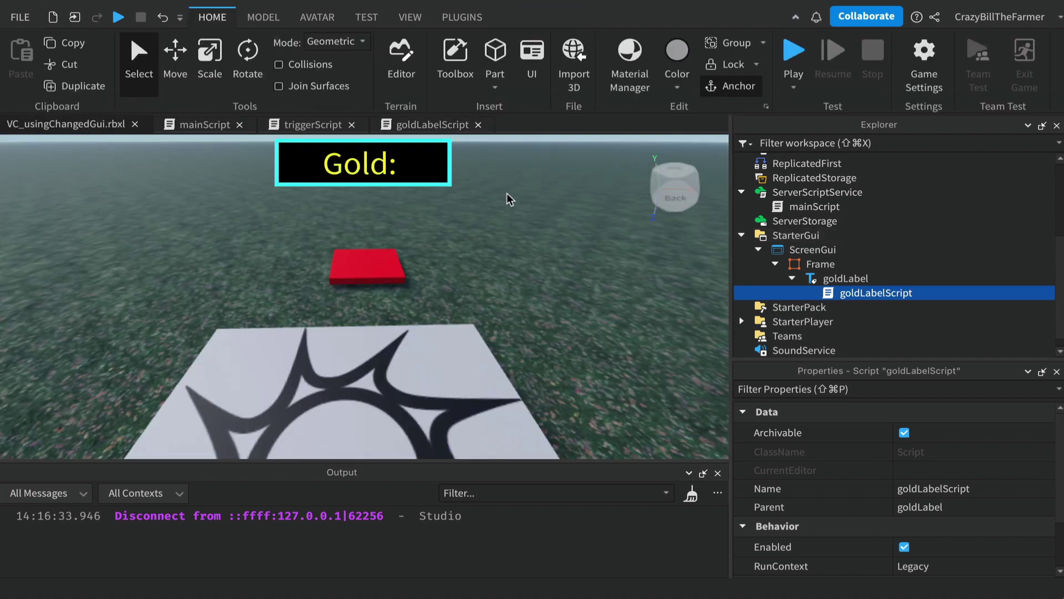
left_click(119, 17)
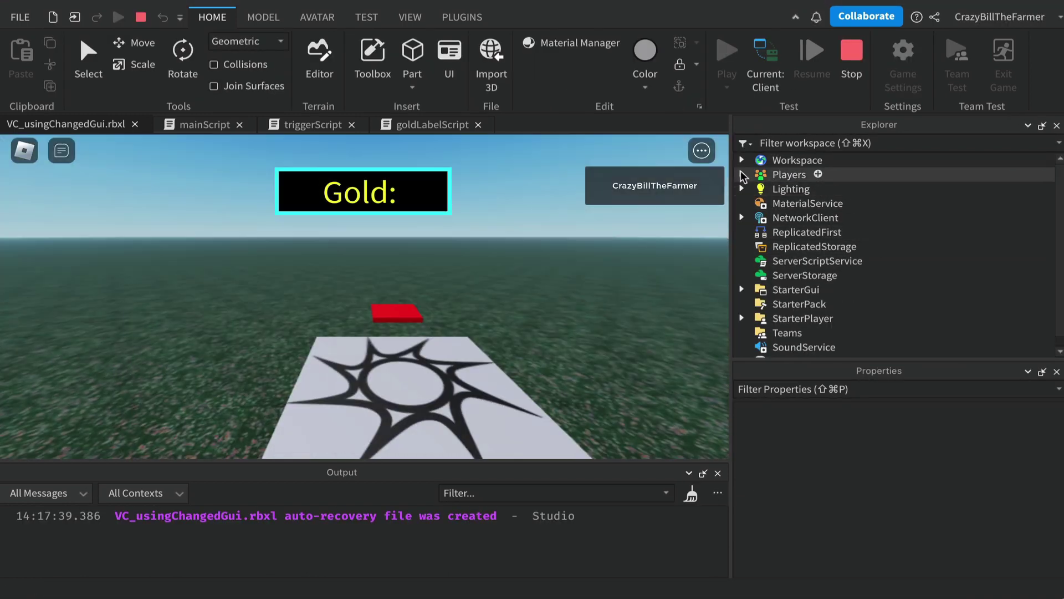
left_click(742, 175)
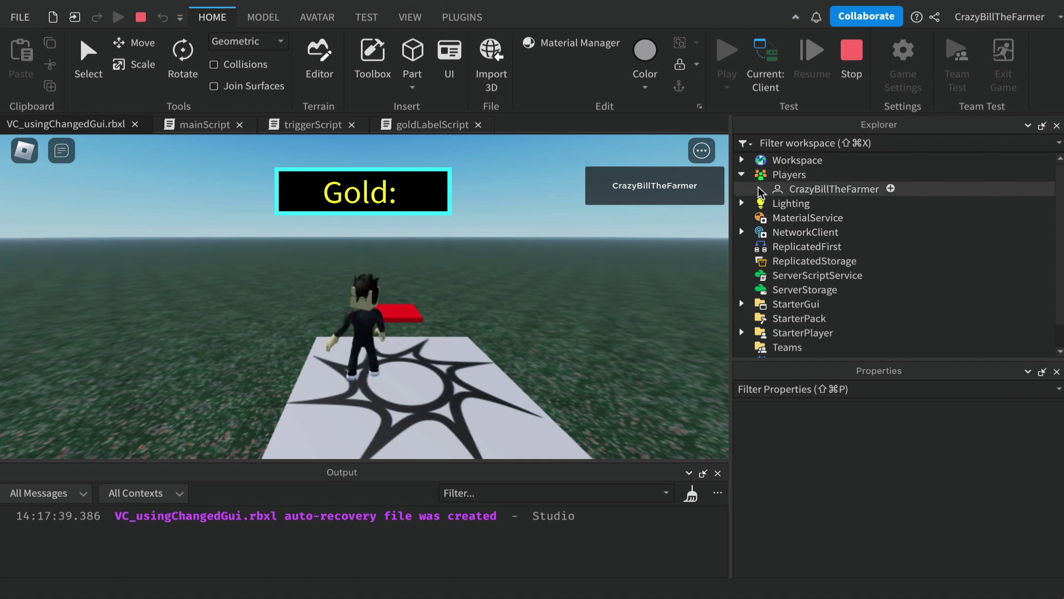
left_click(758, 189)
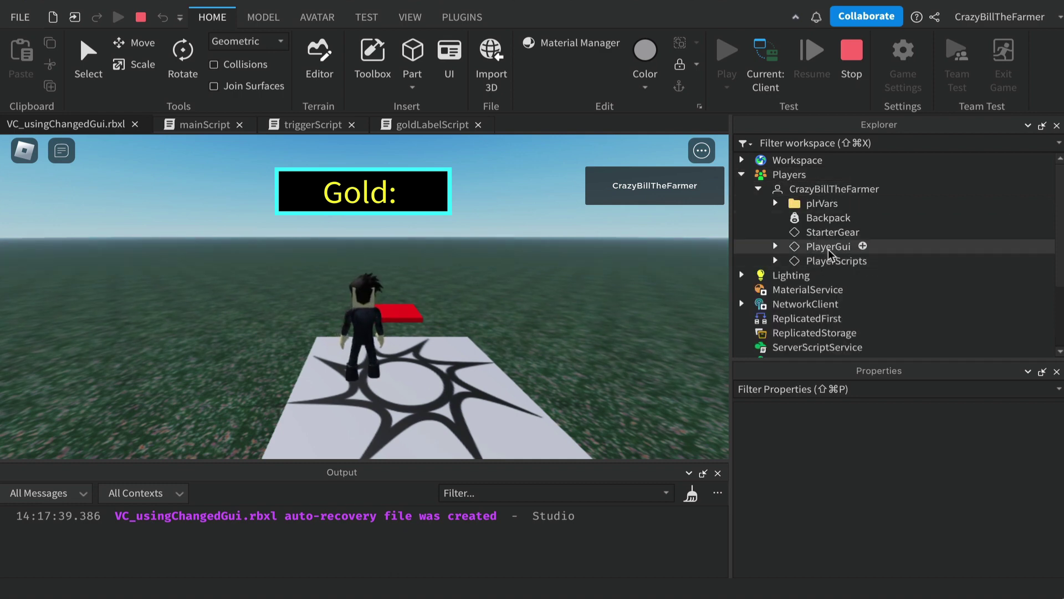
left_click(775, 247)
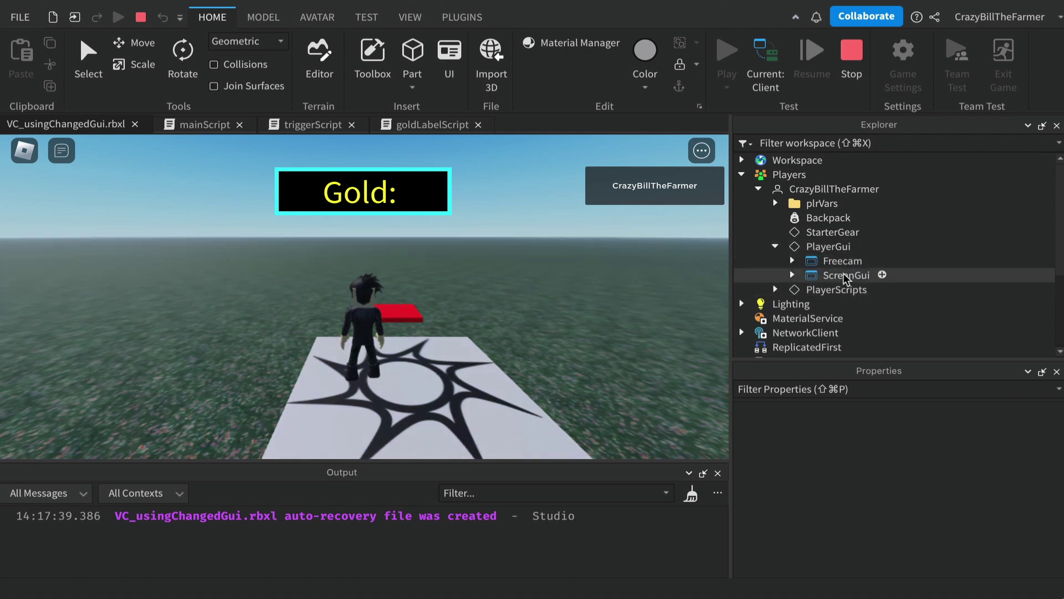
left_click(793, 276)
left_click(809, 289)
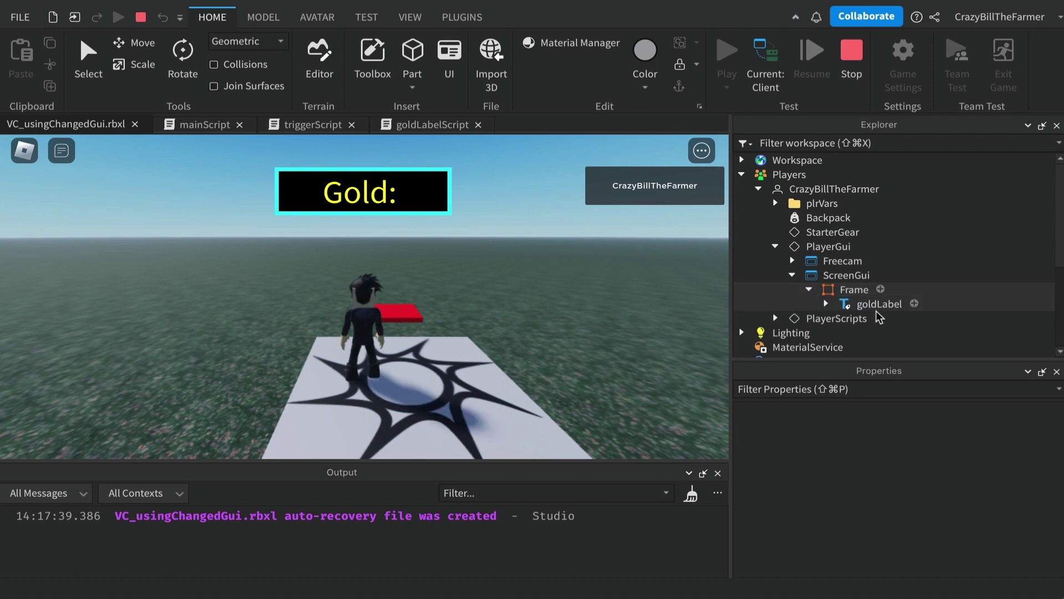
left_click(826, 304)
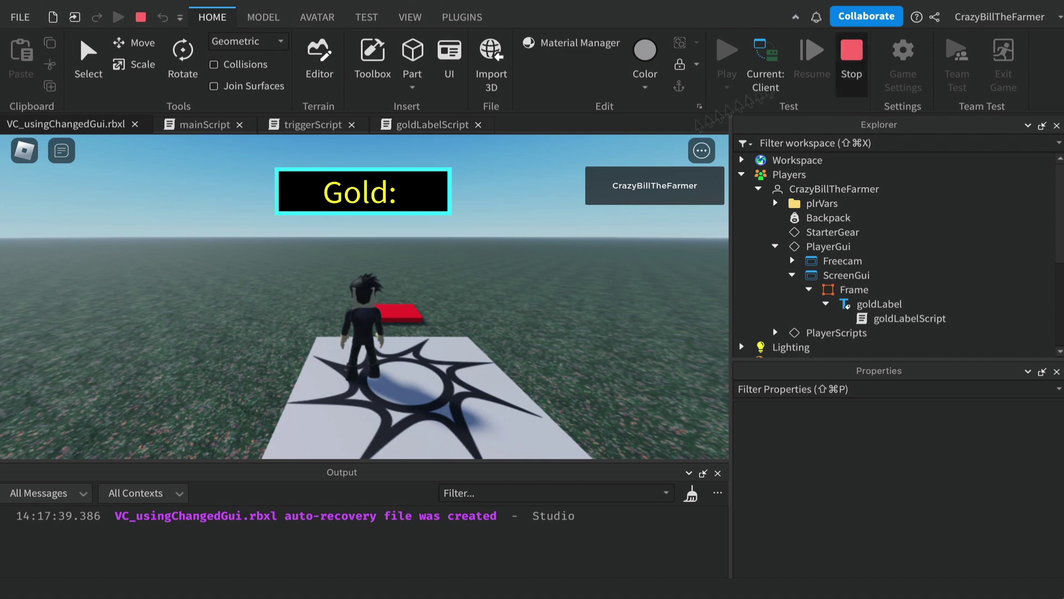
key("shift+F5")
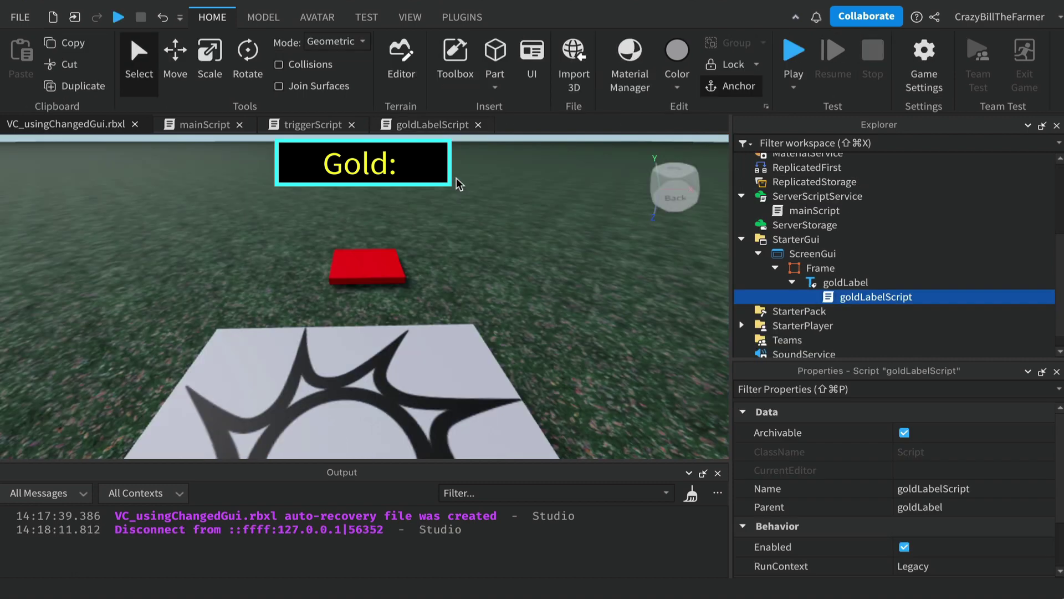
In goldLabelScript, declare a local variable label set to script.Parent
left_click(428, 126)
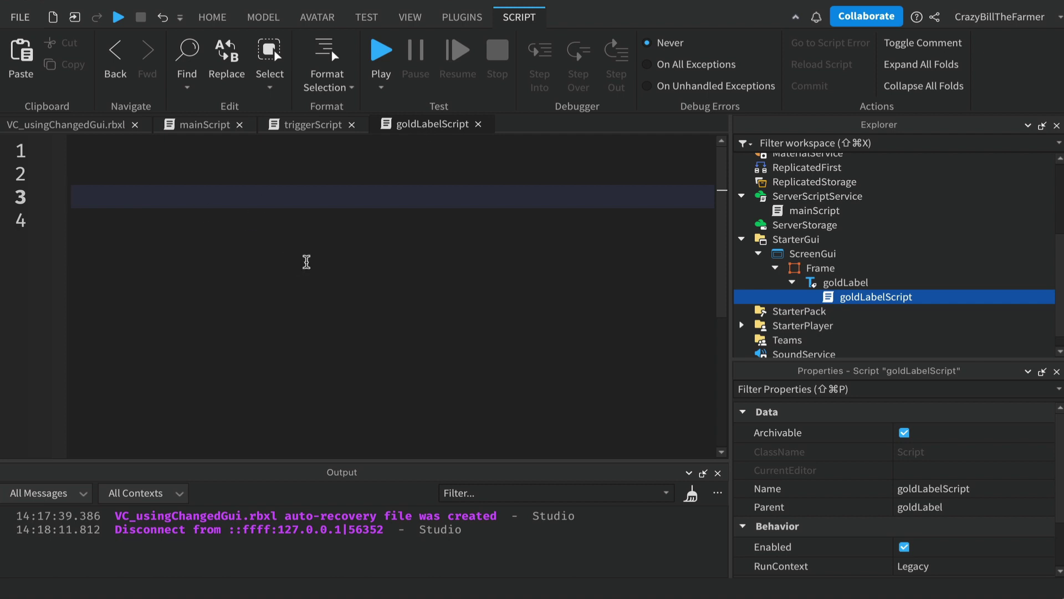
type("local ")
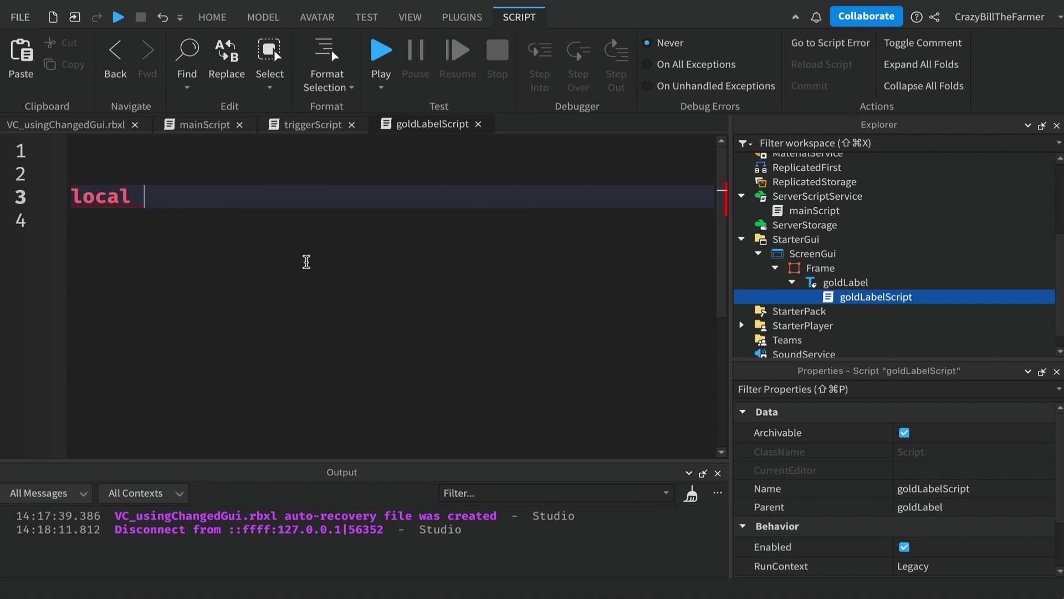
type("label =")
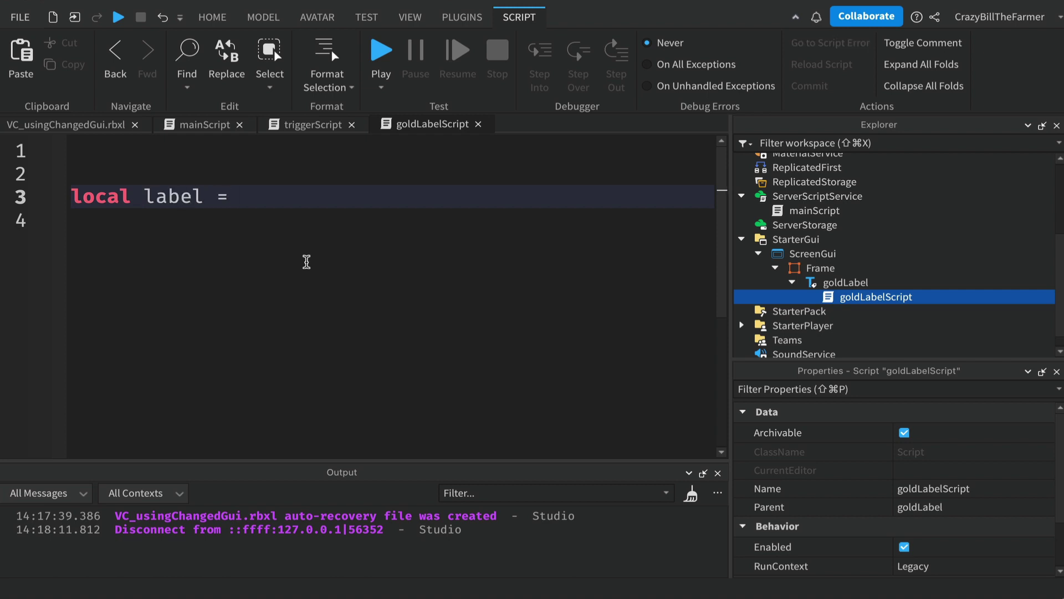
type(" script.Parent")
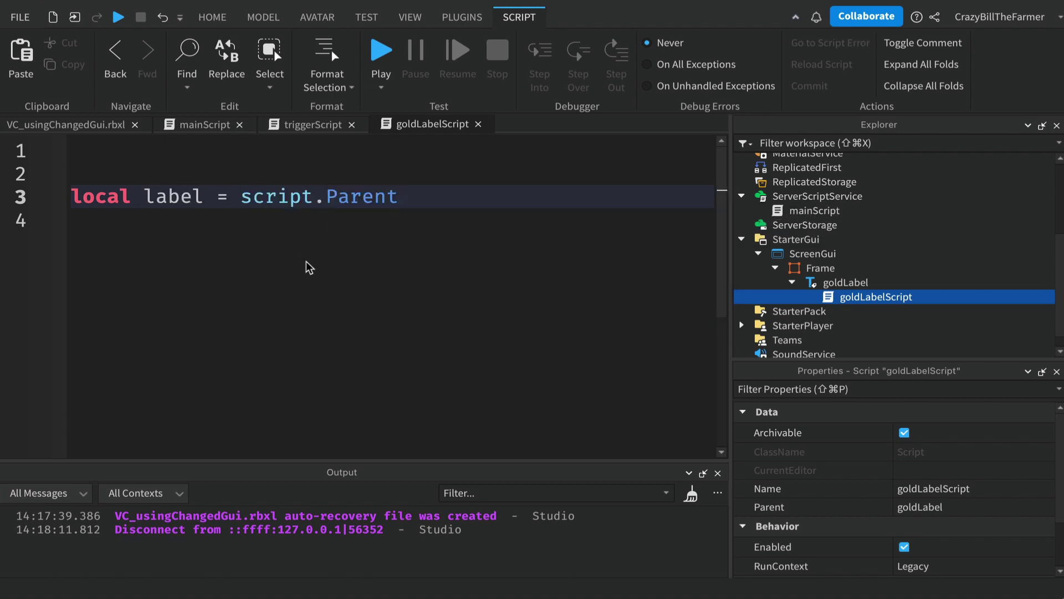
key("Return")
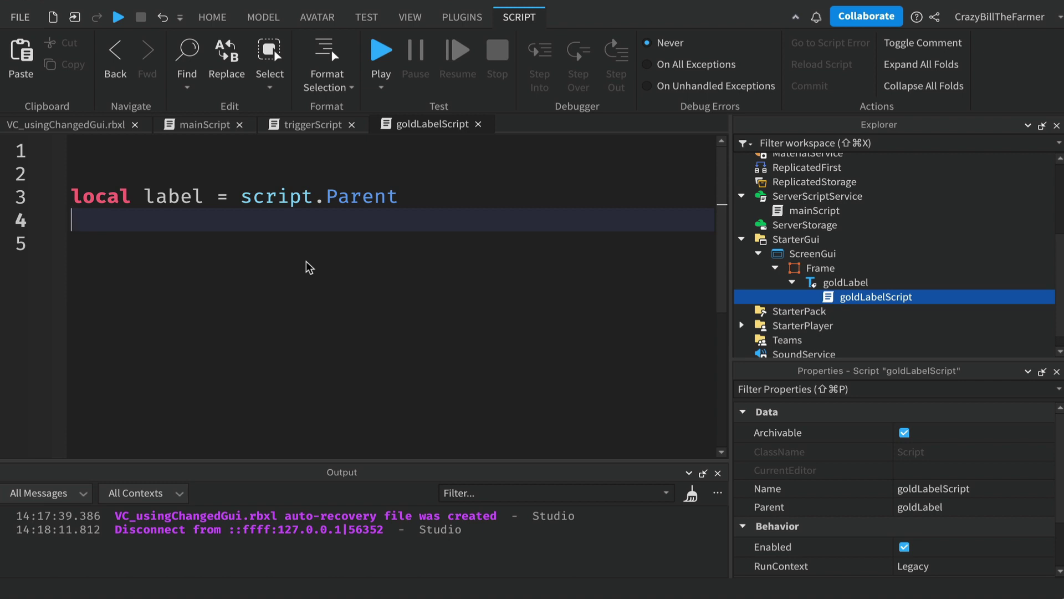
Declare a local variable plr set to script:FindFirstAncestorWhichIsA("Player") below the label variable
type("local plr =")
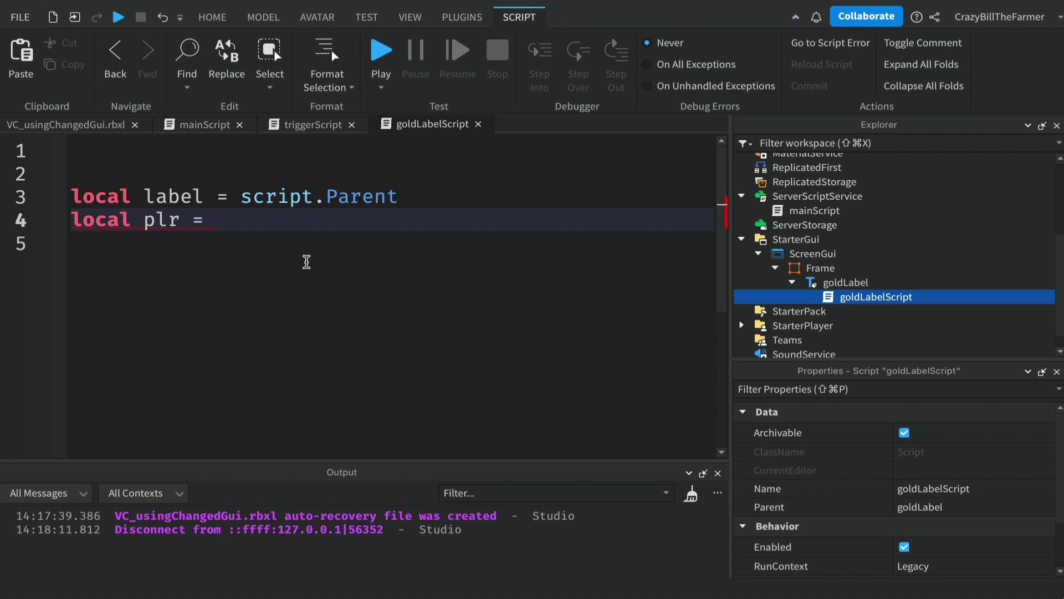
mouse_move(834, 299)
mouse_move(808, 256)
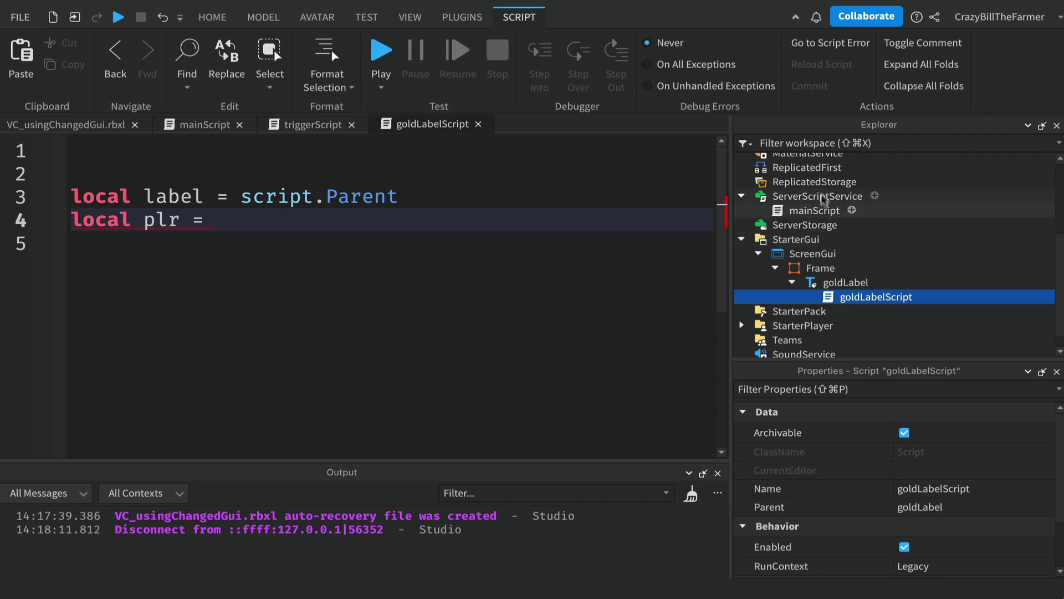
mouse_move(815, 188)
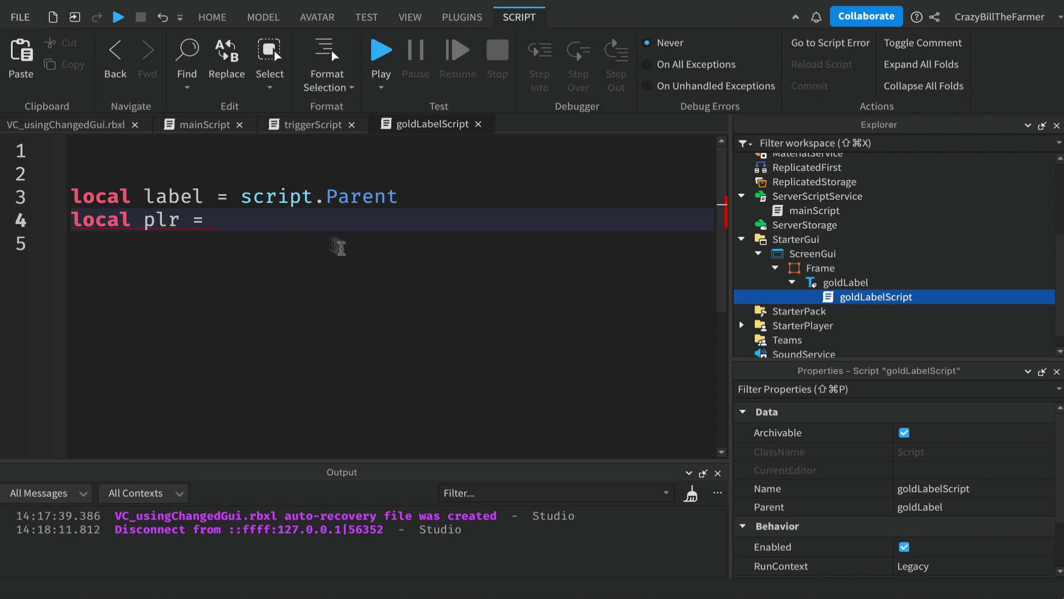
type("sc")
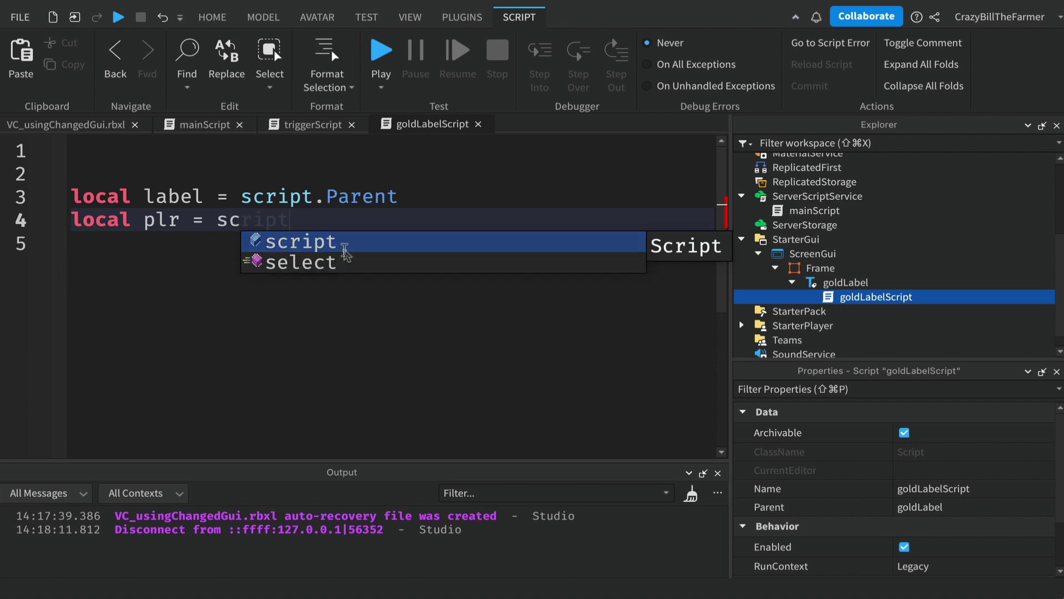
key("Tab")
type(":")
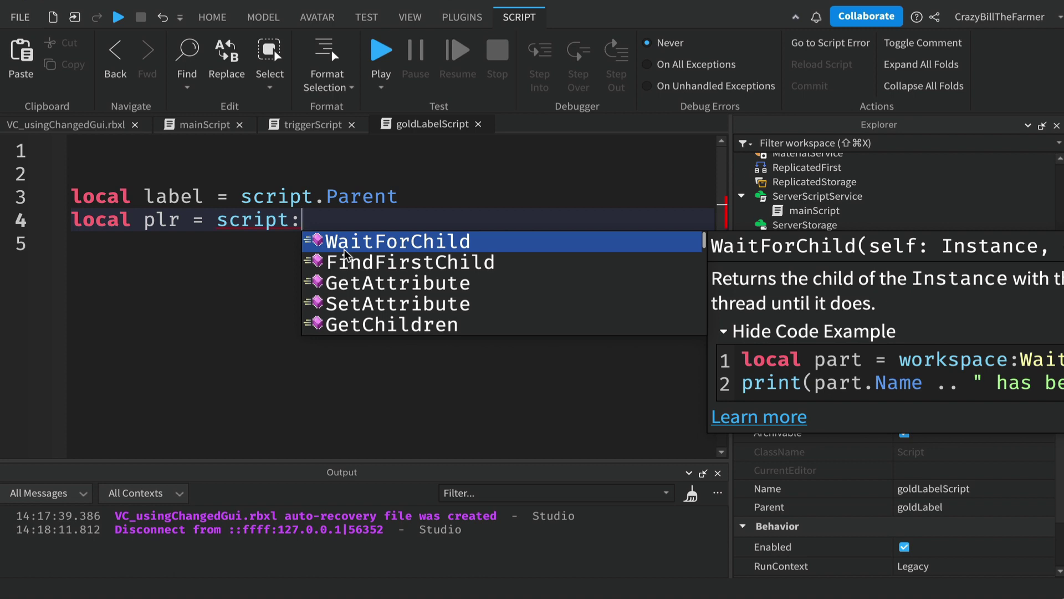
type("FindF")
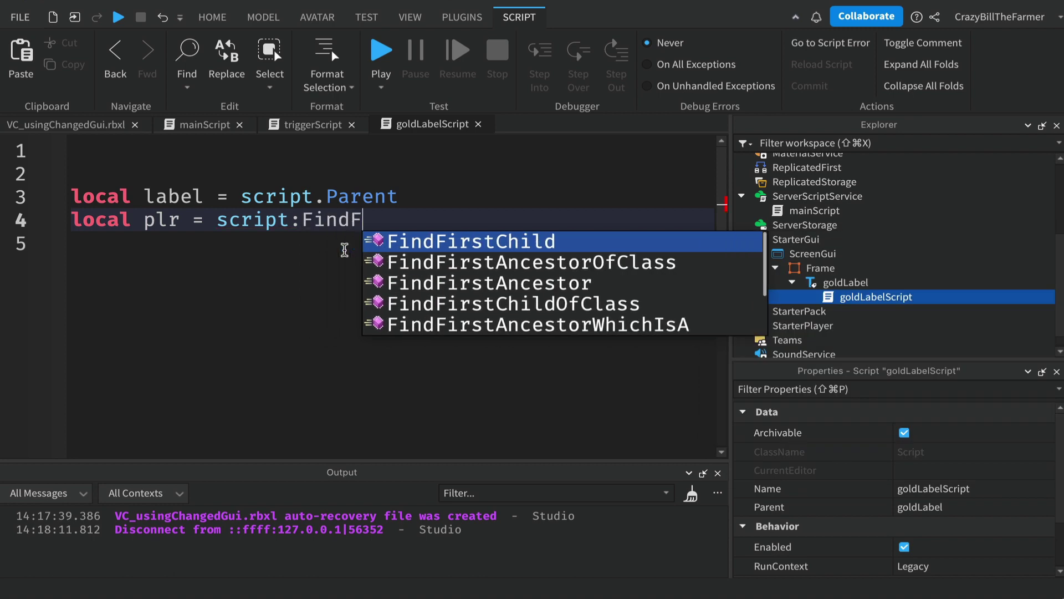
type("irstA")
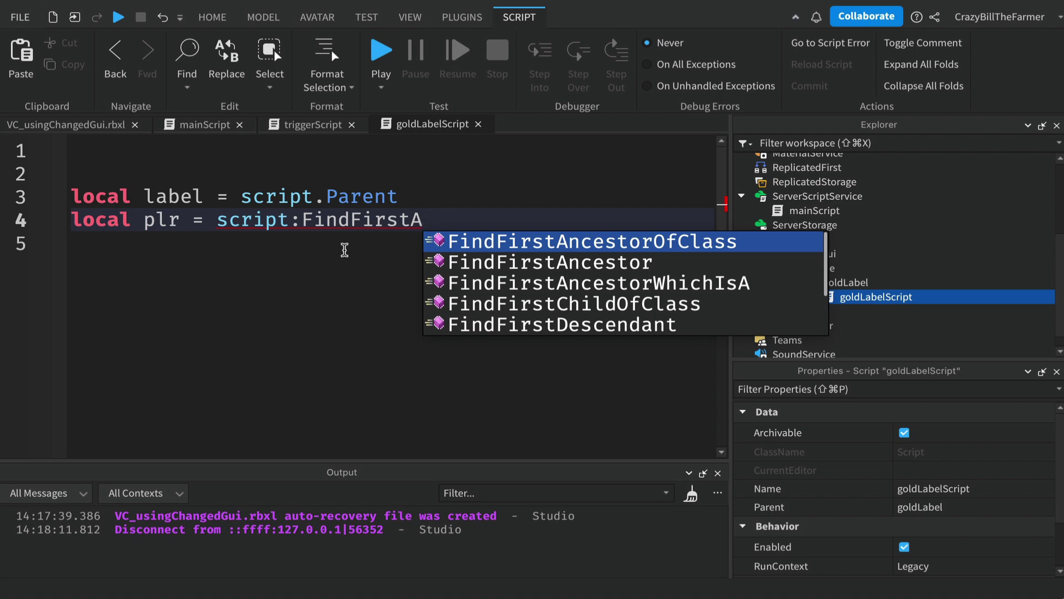
key("Down")
key("Down")
key("Return")
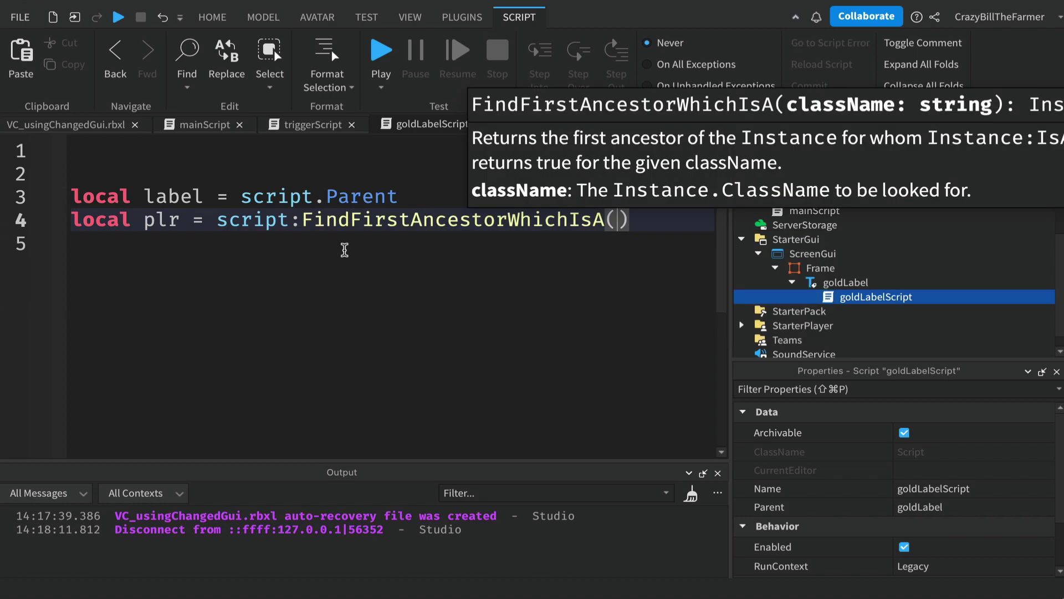
type("\"")
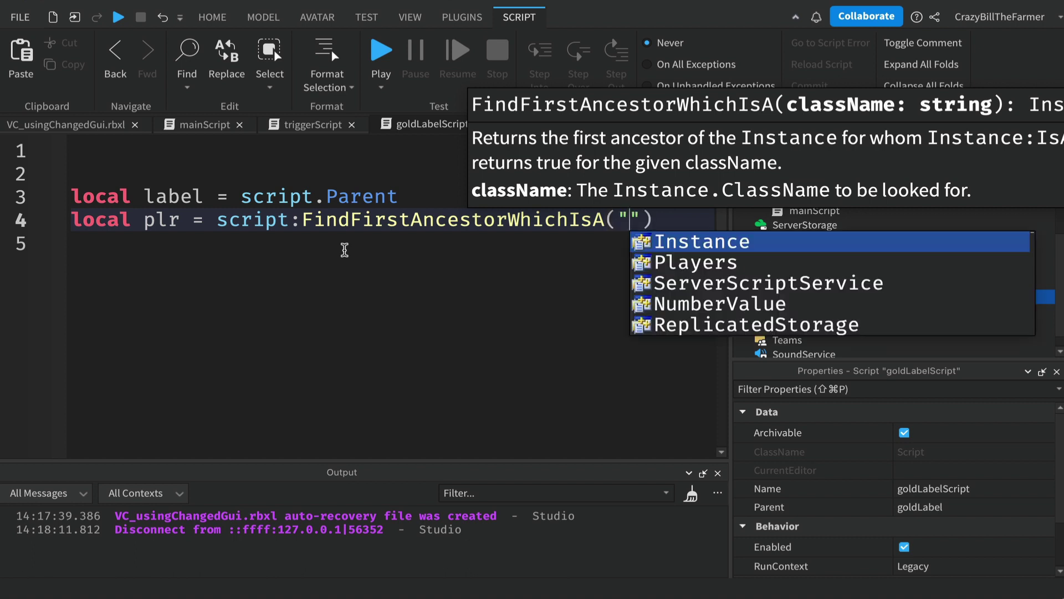
type("Player")
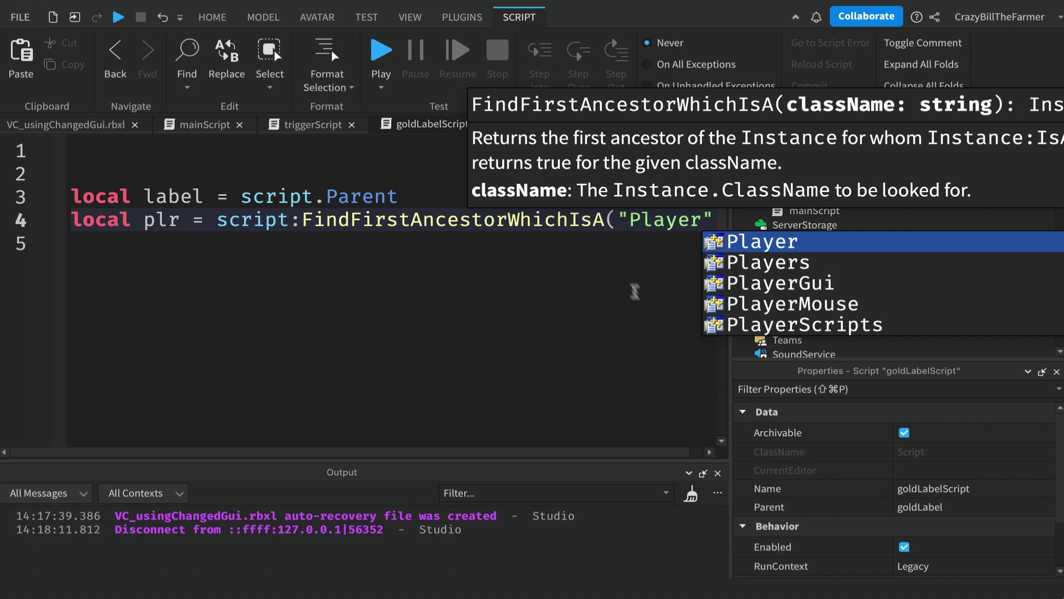
left_click(634, 290)
Close the Explorer and Properties windows to widen the code editor, and return to the end of the plr line
left_click(1057, 128)
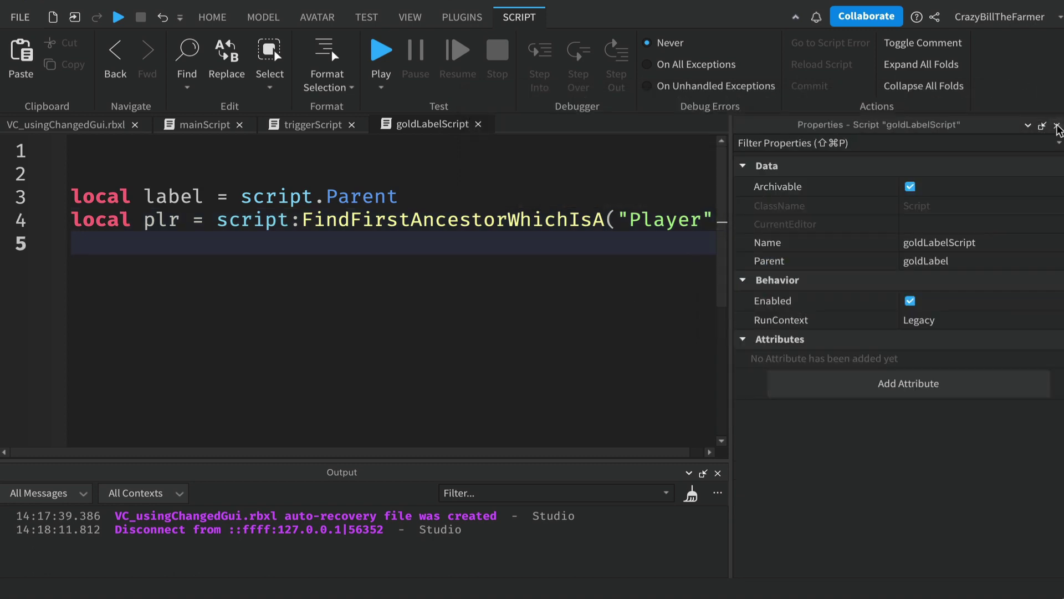
left_click(1057, 126)
left_click(749, 214)
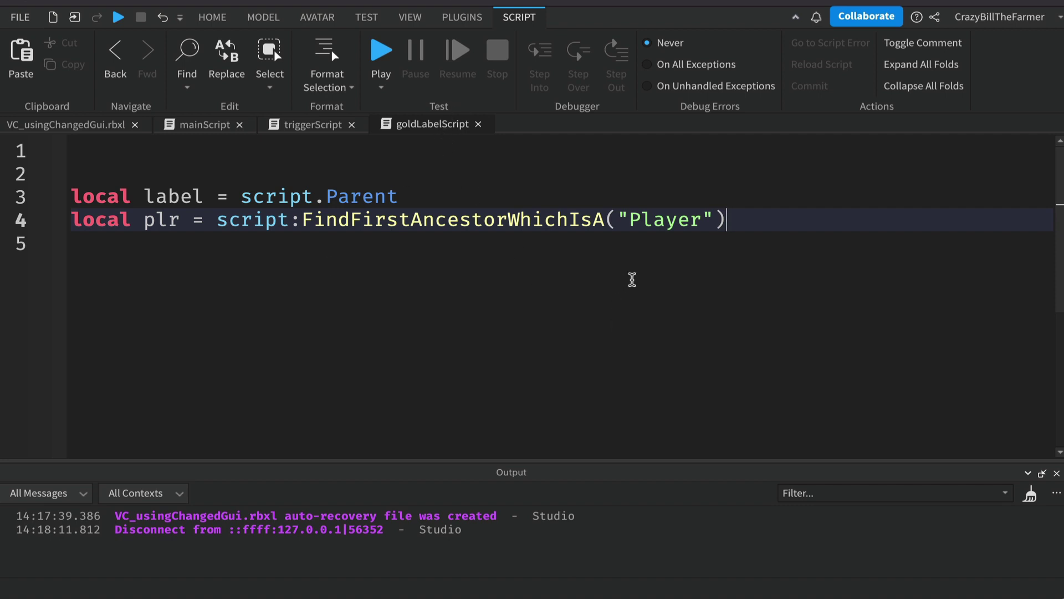
Declare a local variable pGold set to plr.plrVars.plrGold below plr, and check the folder and value names against mainScript
key("Return")
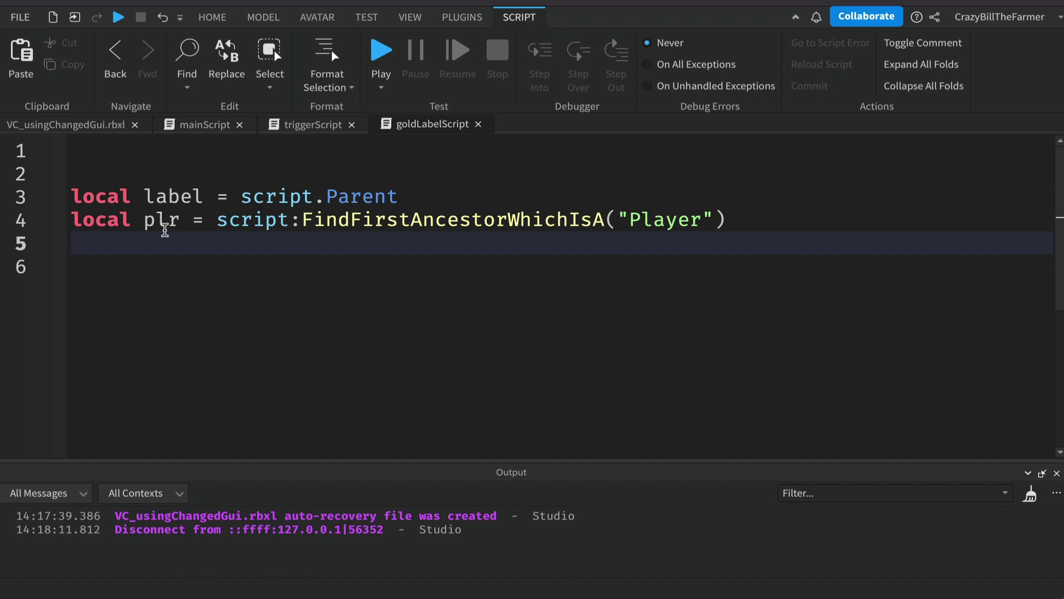
left_click(378, 303)
key("Up")
type("loca")
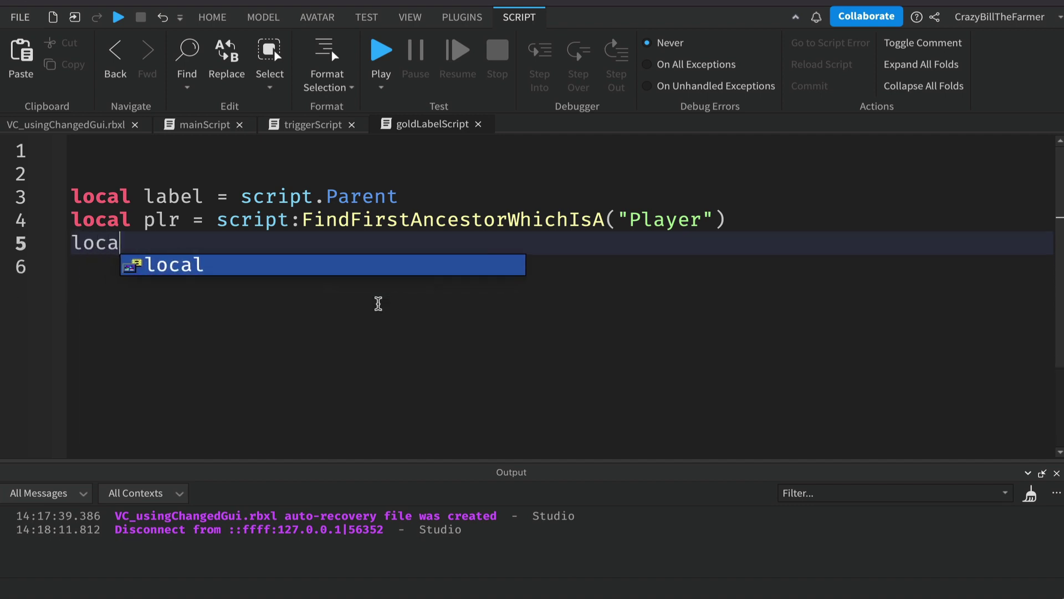
type("l pGold")
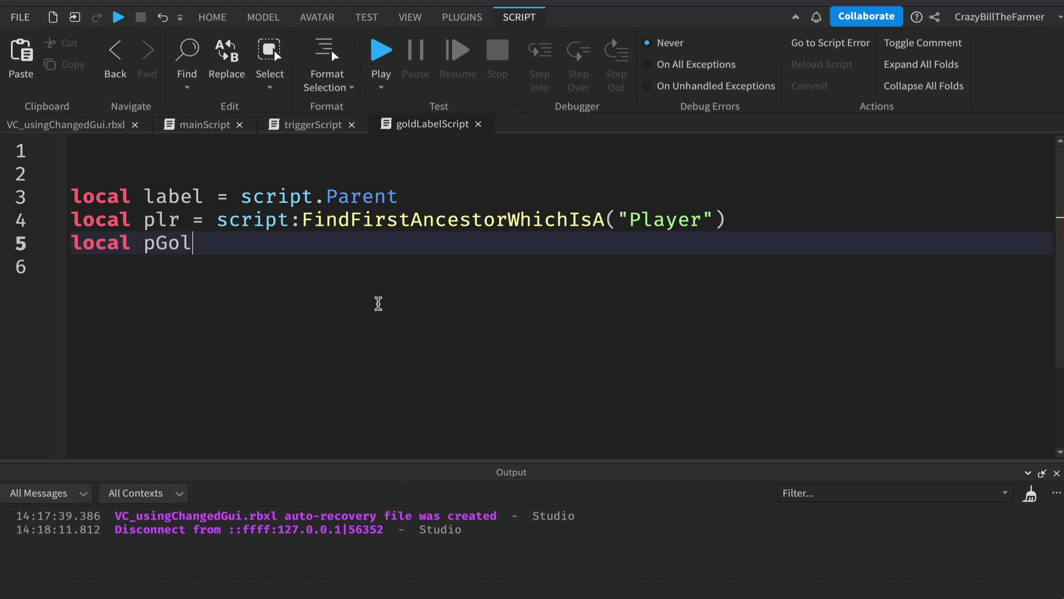
type("plr.")
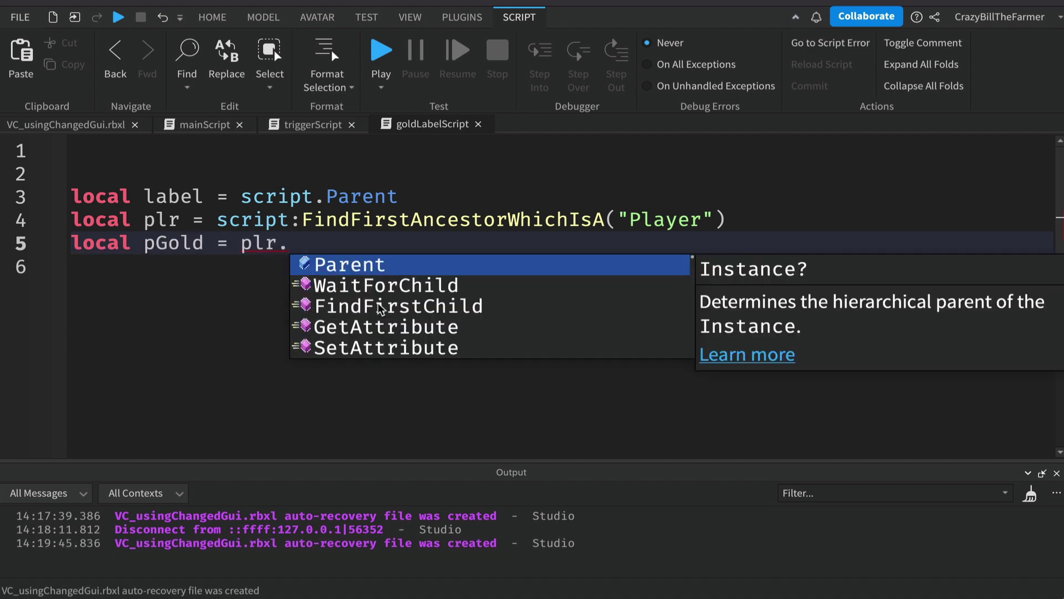
type("plrVars")
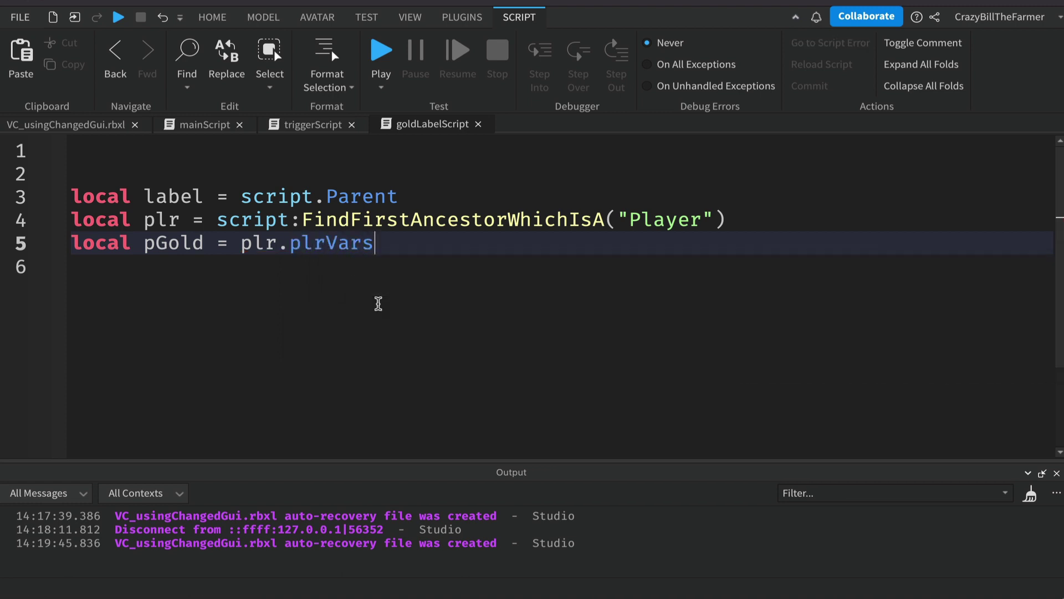
type(".plrGold")
left_click(206, 125)
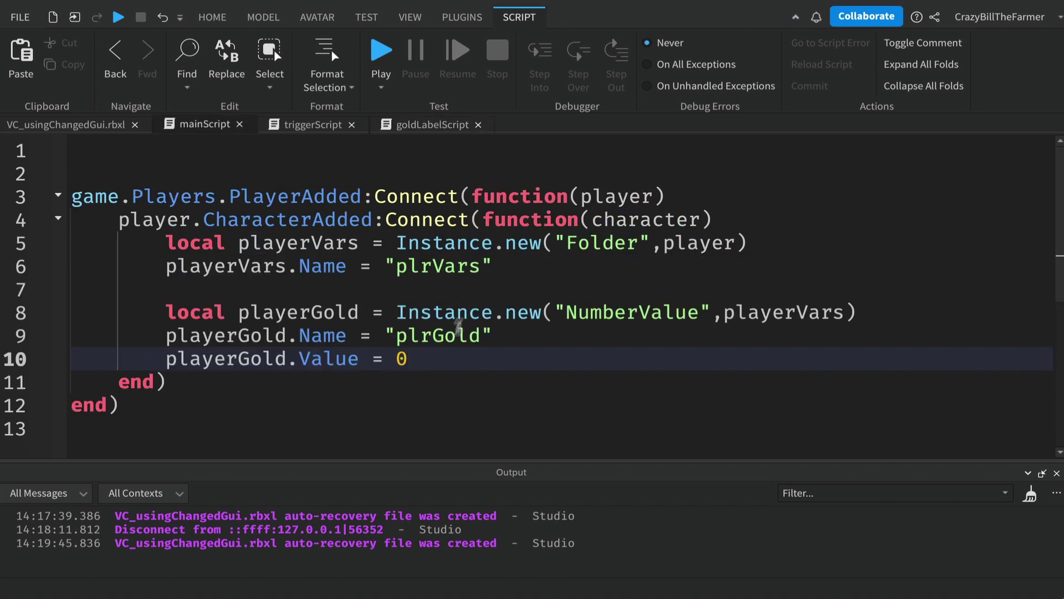
left_click(437, 120)
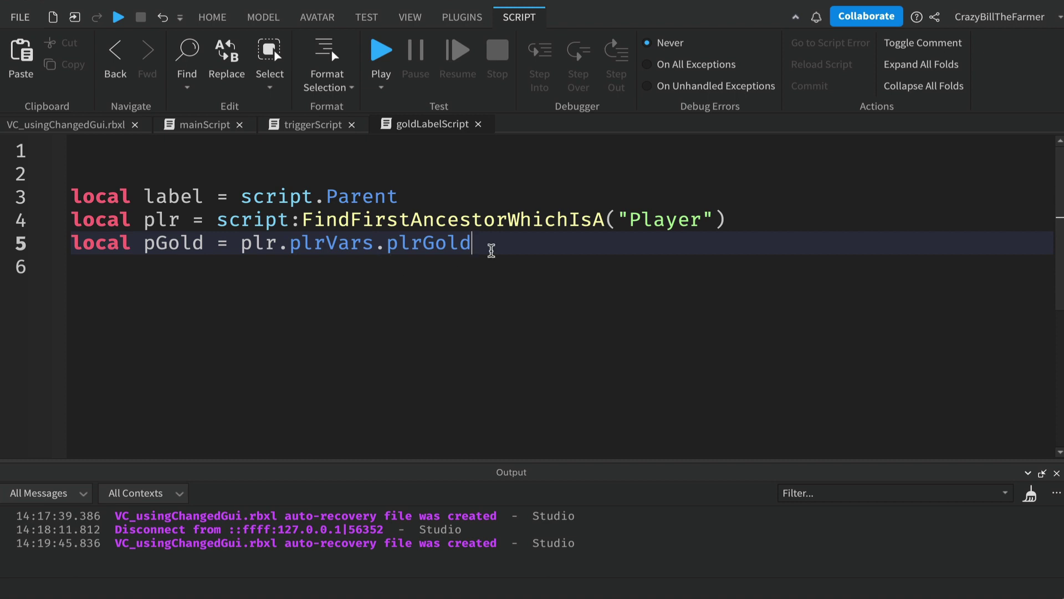
Below the variables in goldLabelScript, connect an anonymous function without parameters to pGold.Changed
key("Return")
key("Return")
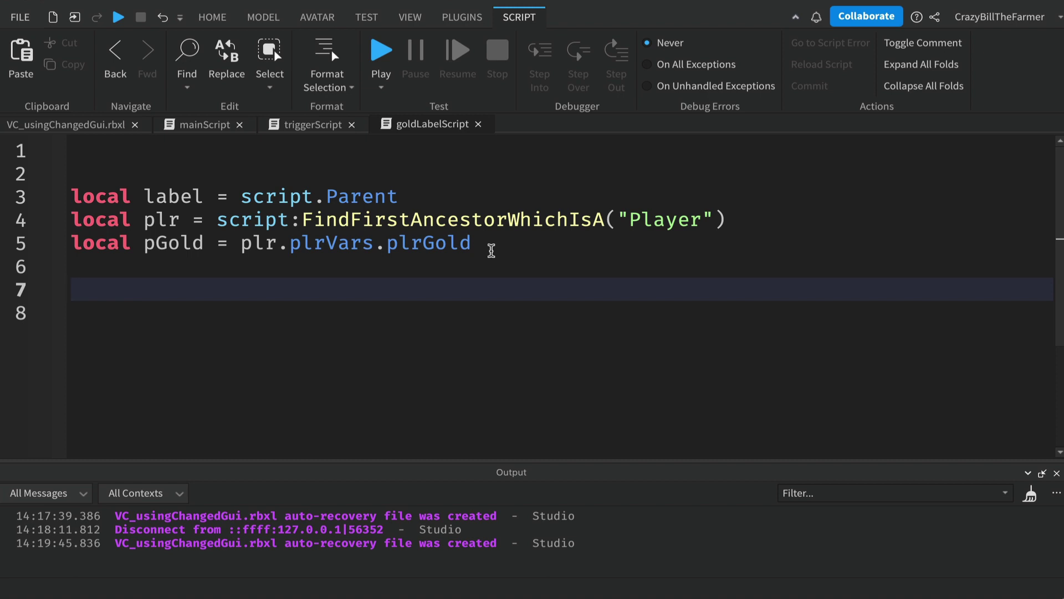
type("pG")
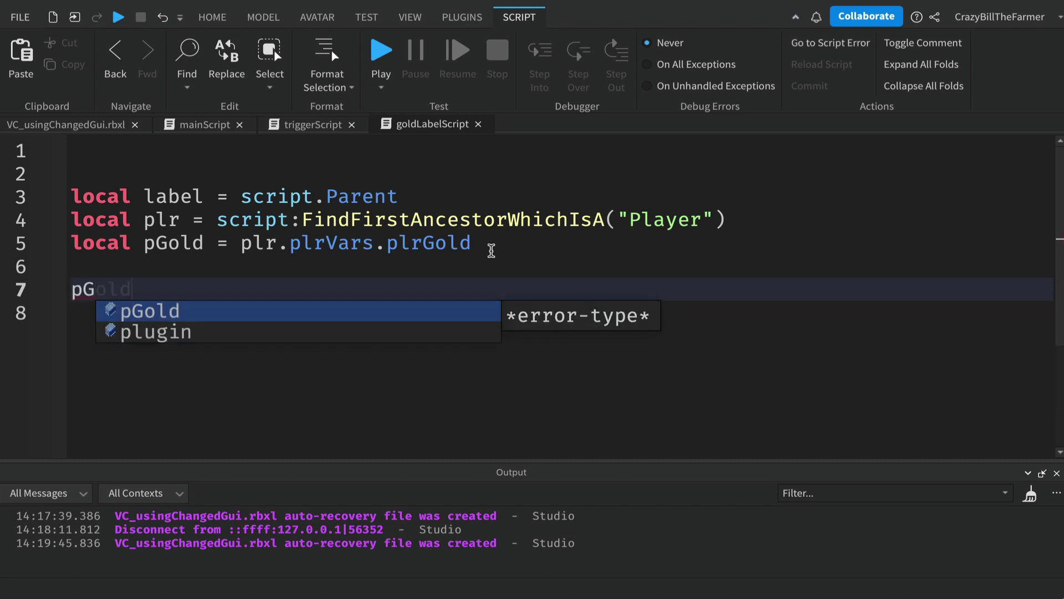
type("old.Changed")
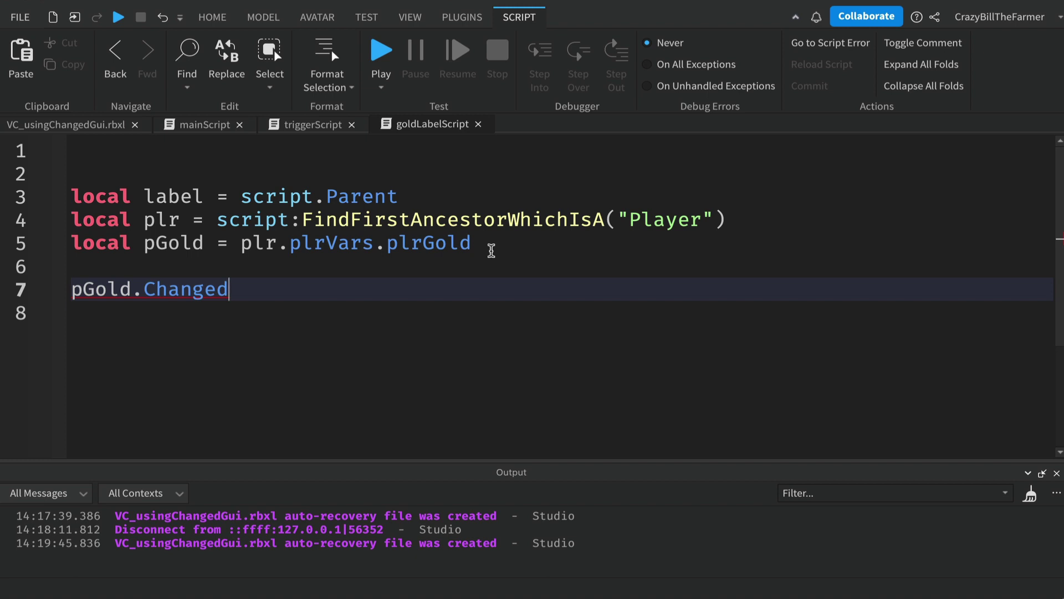
type(":Connect")
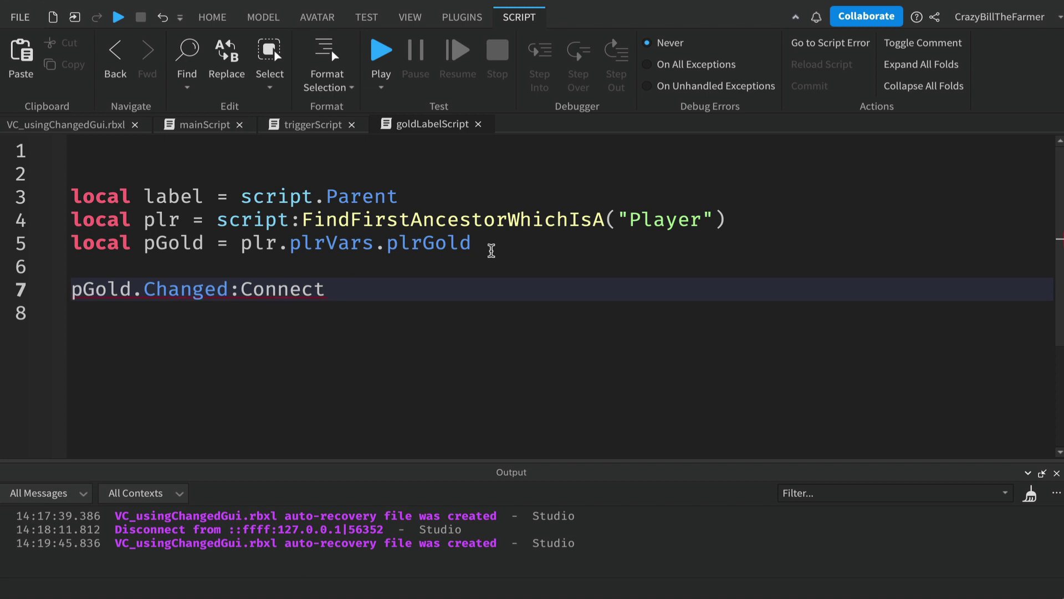
type("(function")
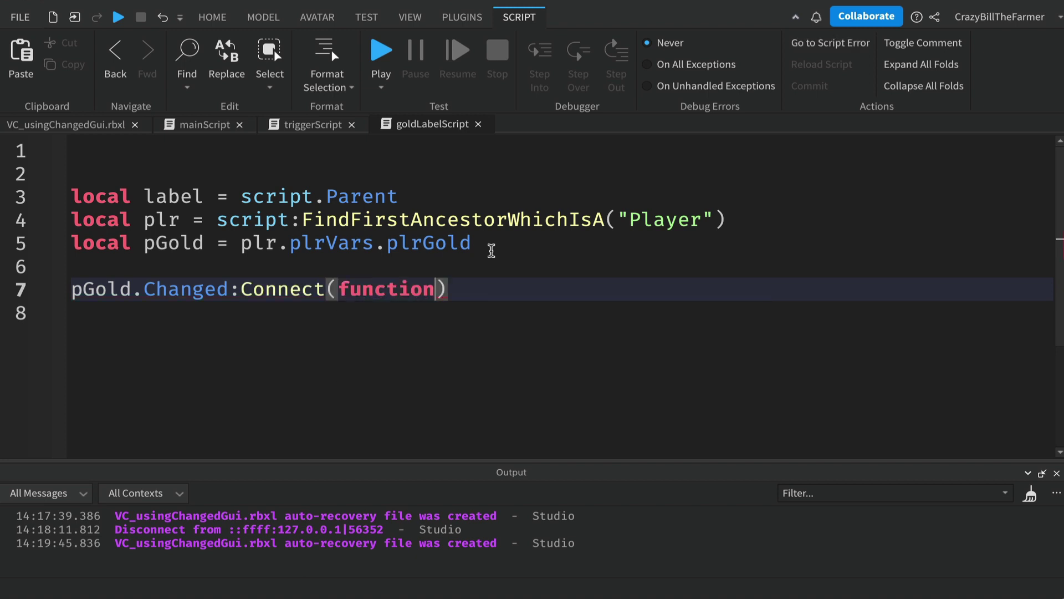
type("(")
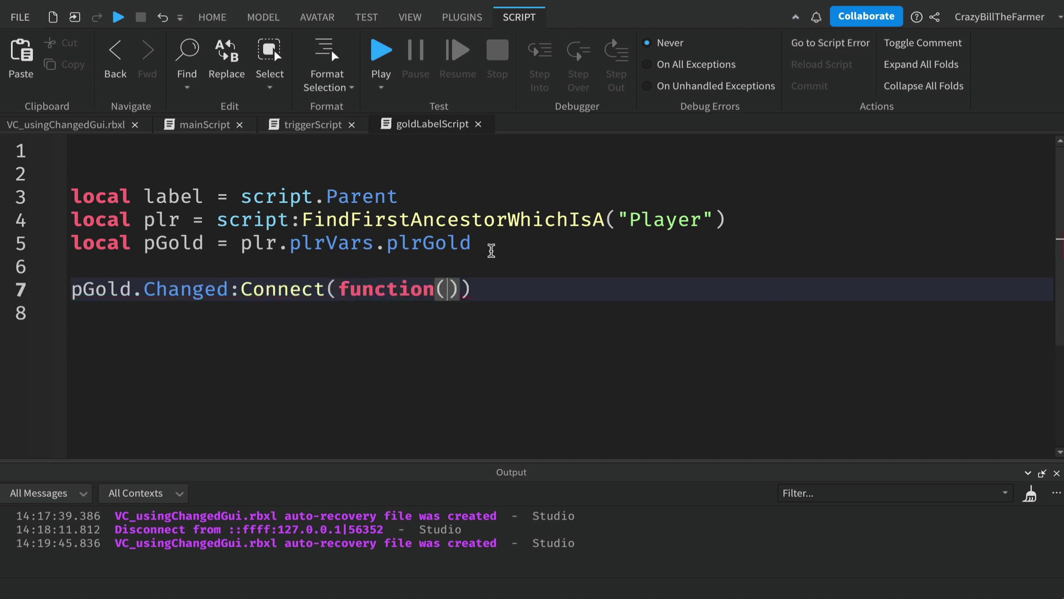
type(")")
key("Return")
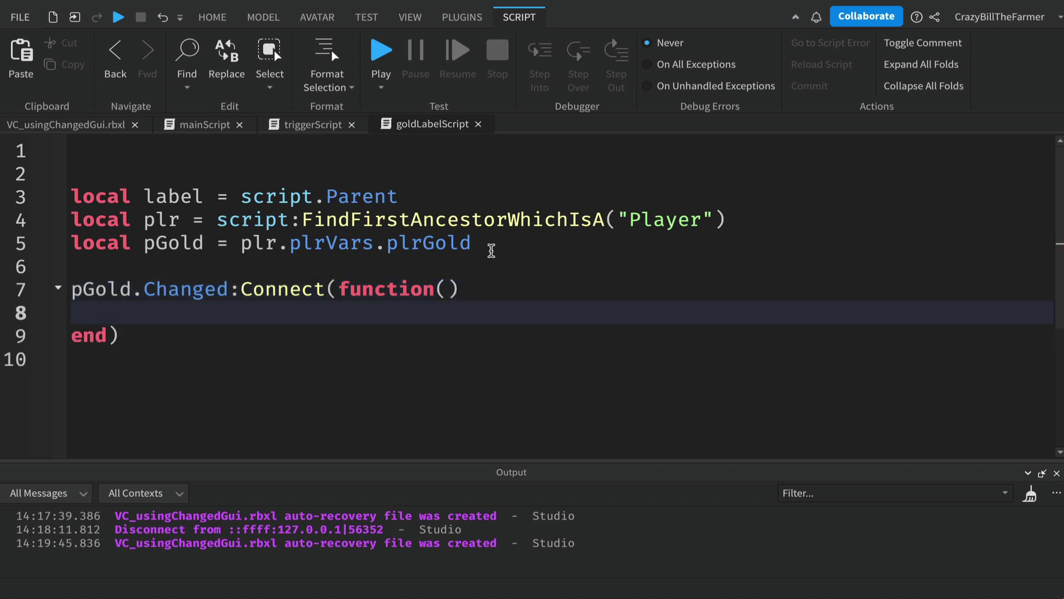
Inside the Changed function, print the message "Changed event triggered"
type("print")
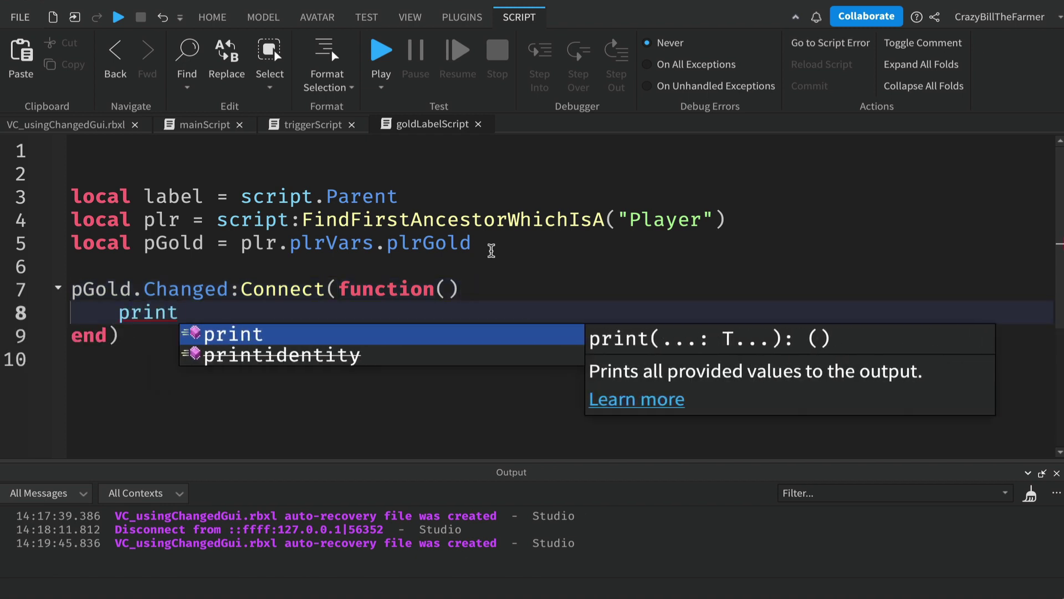
type("(\"Chang")
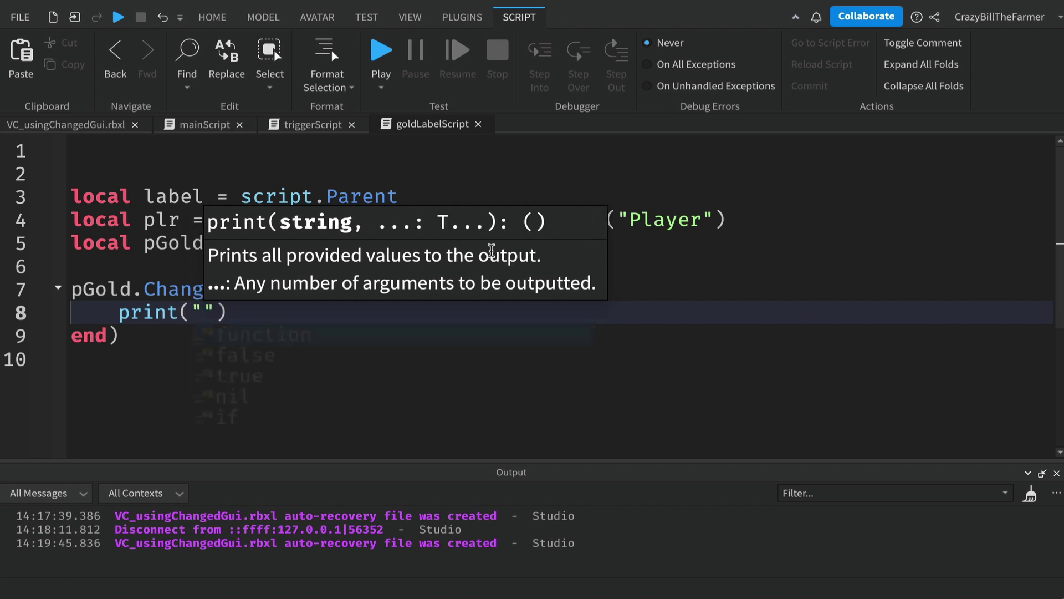
type("ed event ")
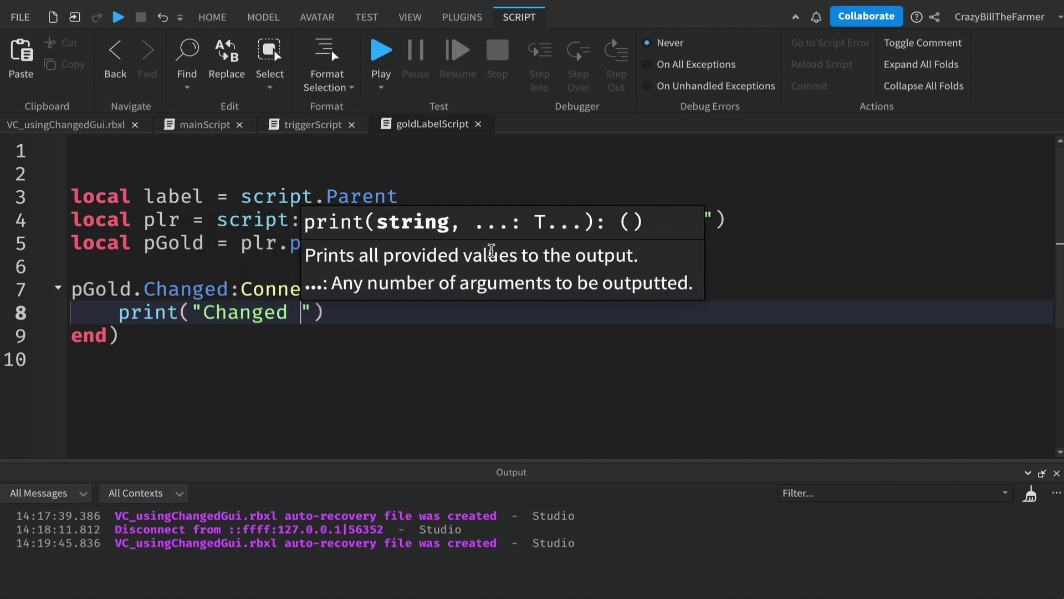
type("triggered")
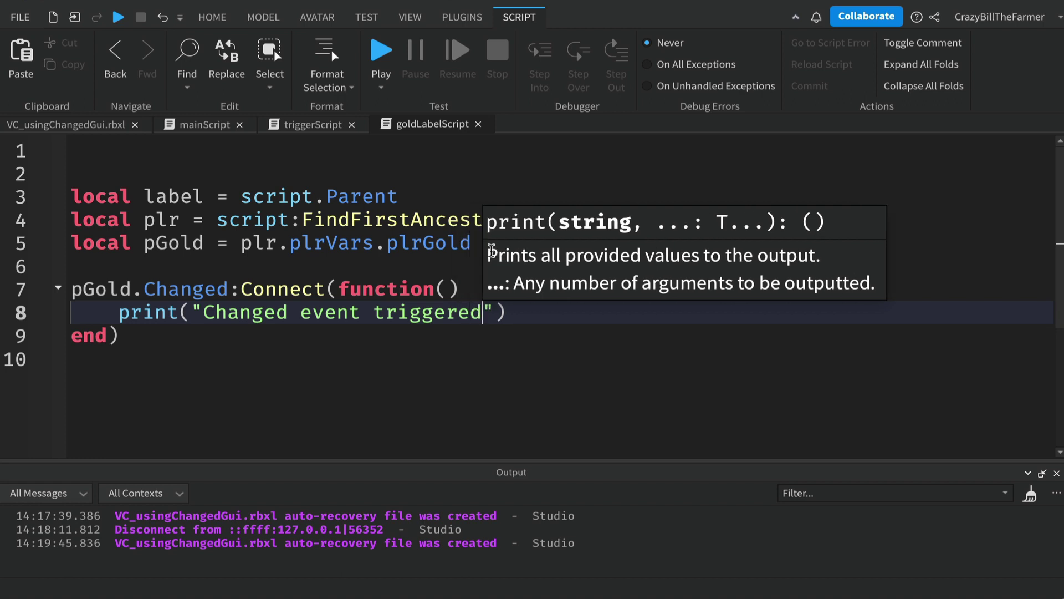
key("End")
Below the print line, set label.Text to "Gold: "..tostring(pGold.Value)
key("Return")
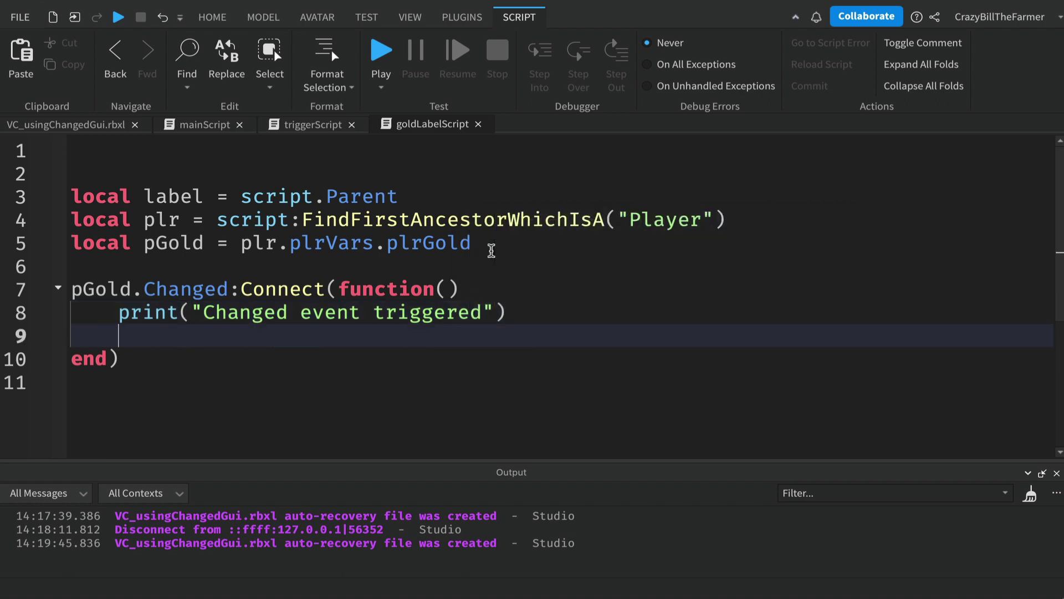
type("label.")
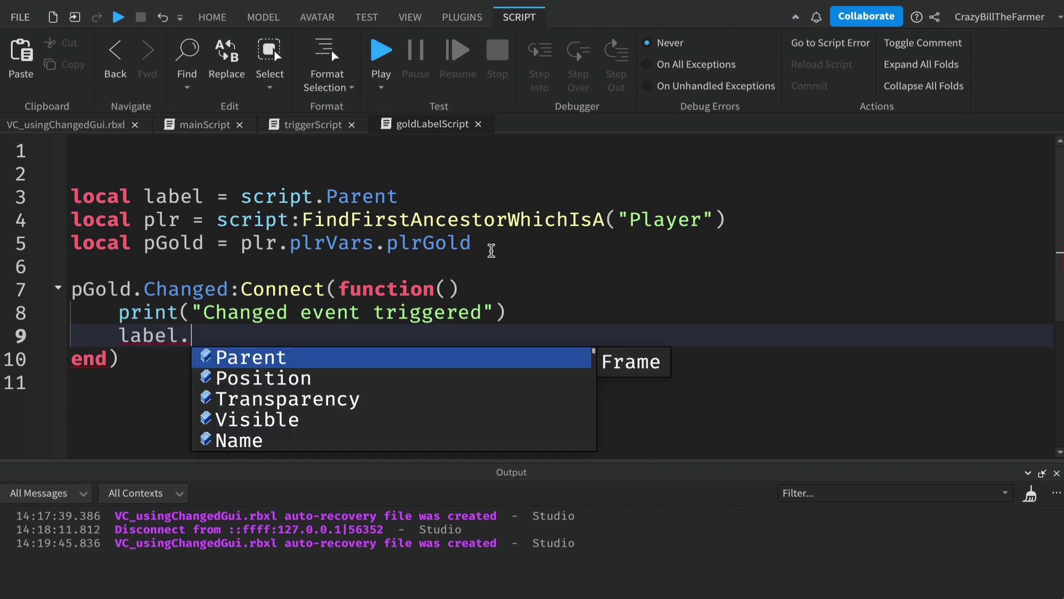
type("TE")
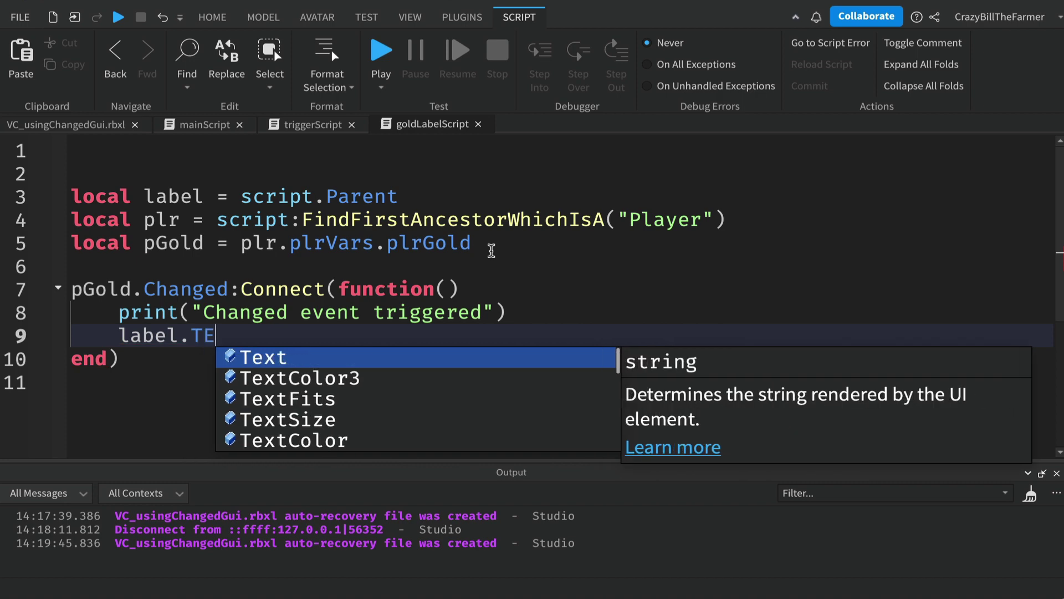
key("BackSpace")
type("ext")
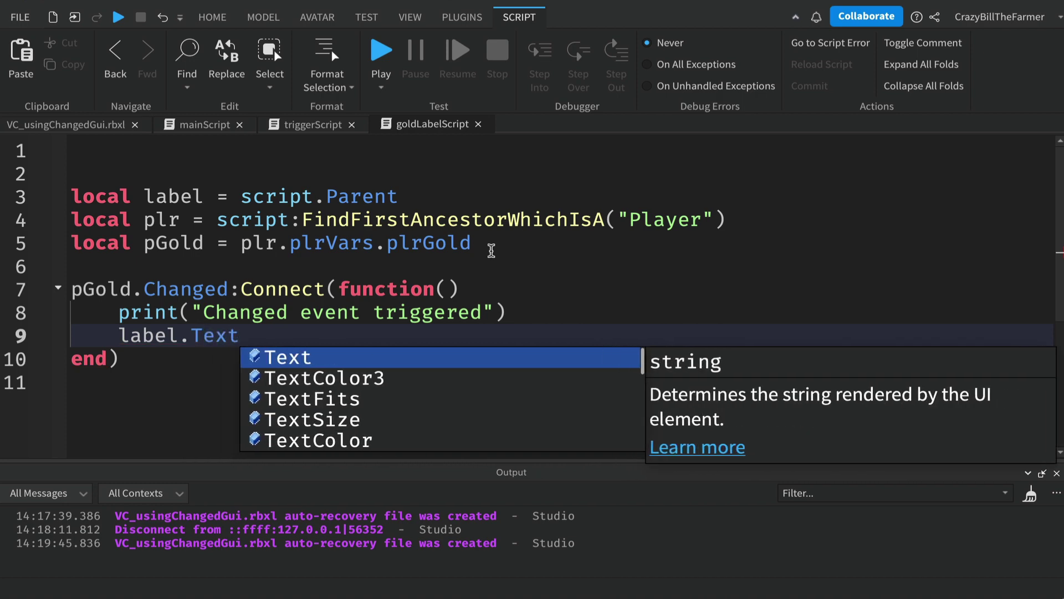
type(" = ")
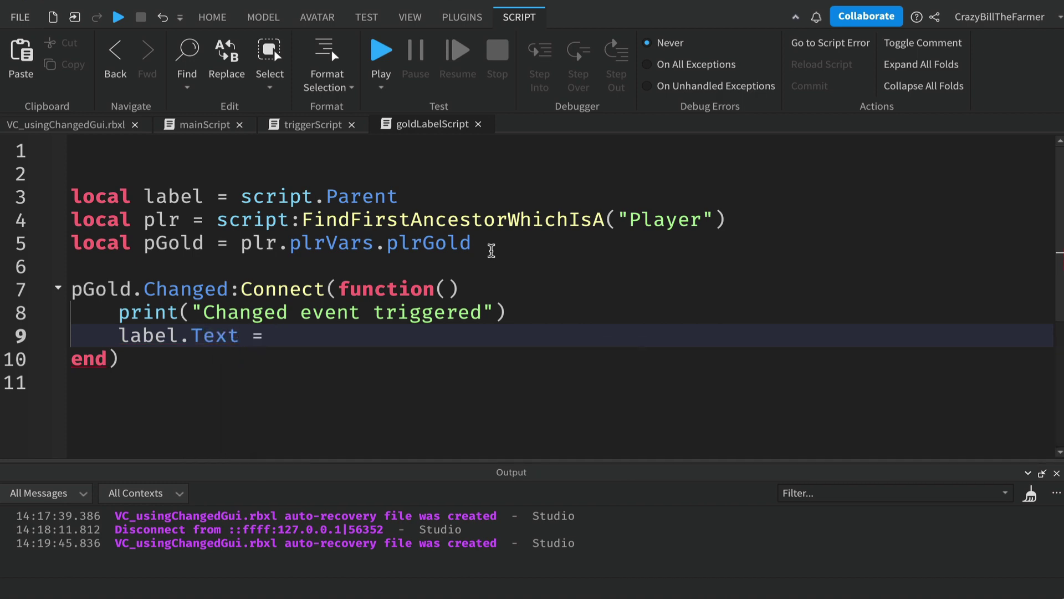
type("\"Gold")
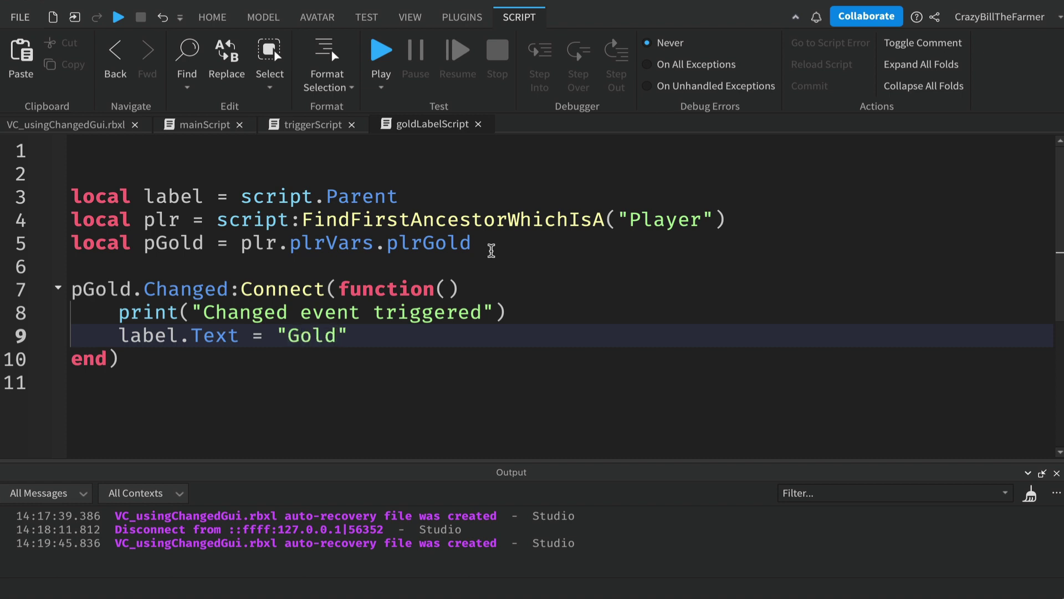
type(":")
type("..")
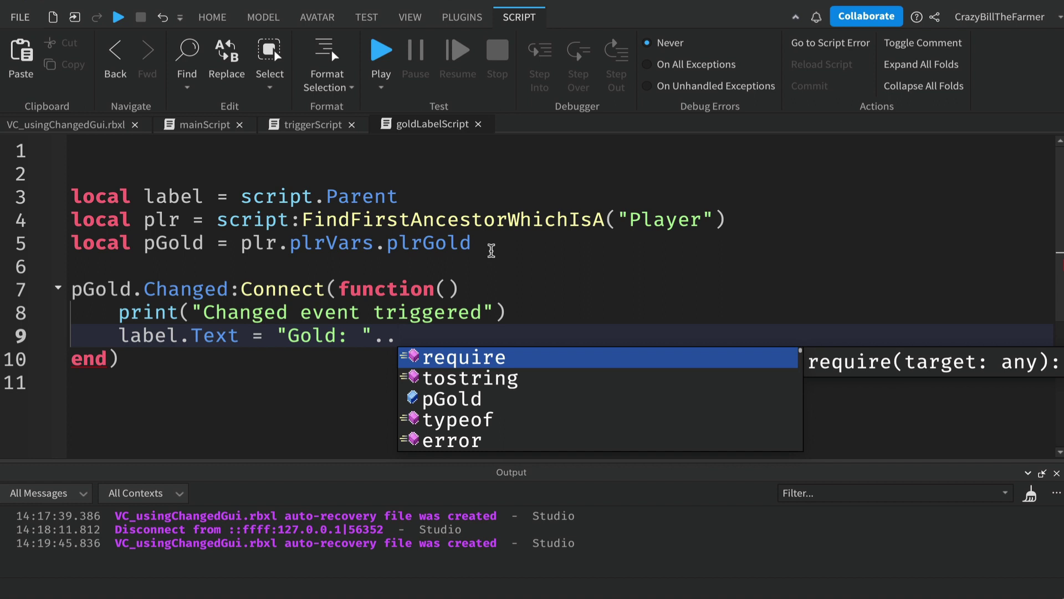
type("tos")
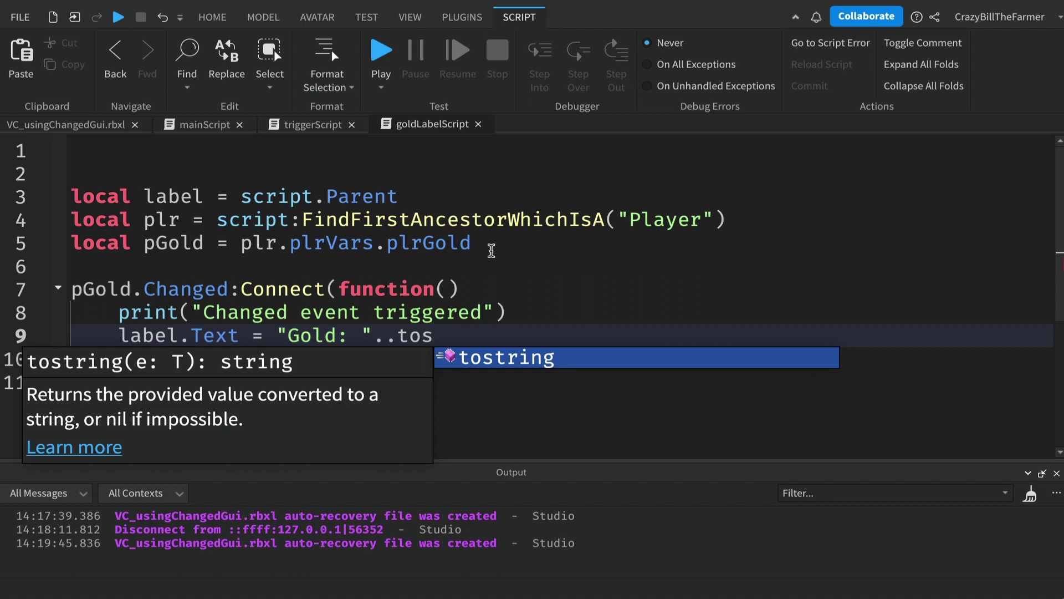
key("Tab")
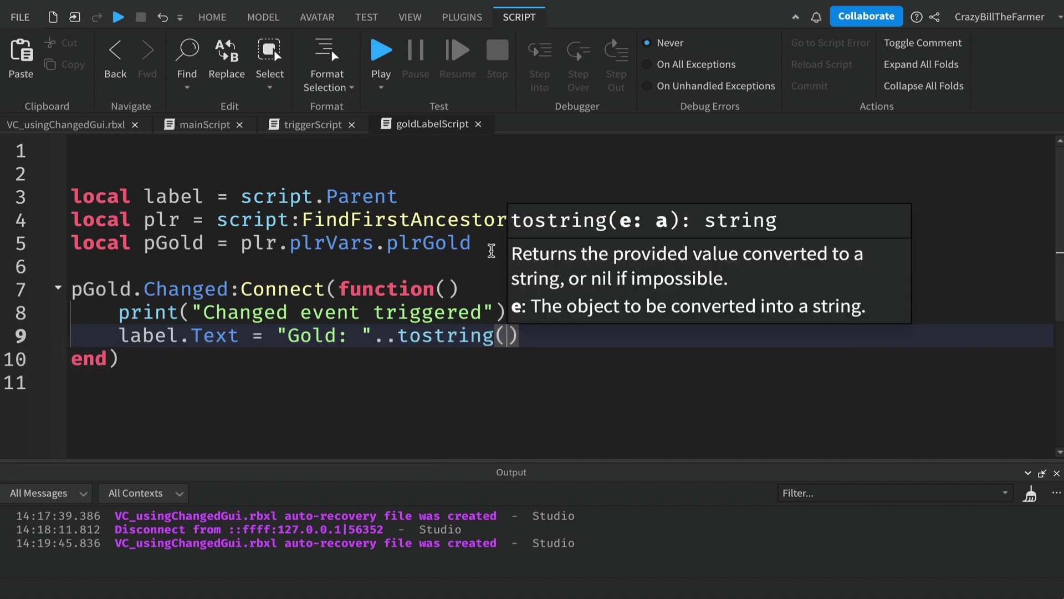
type("pG")
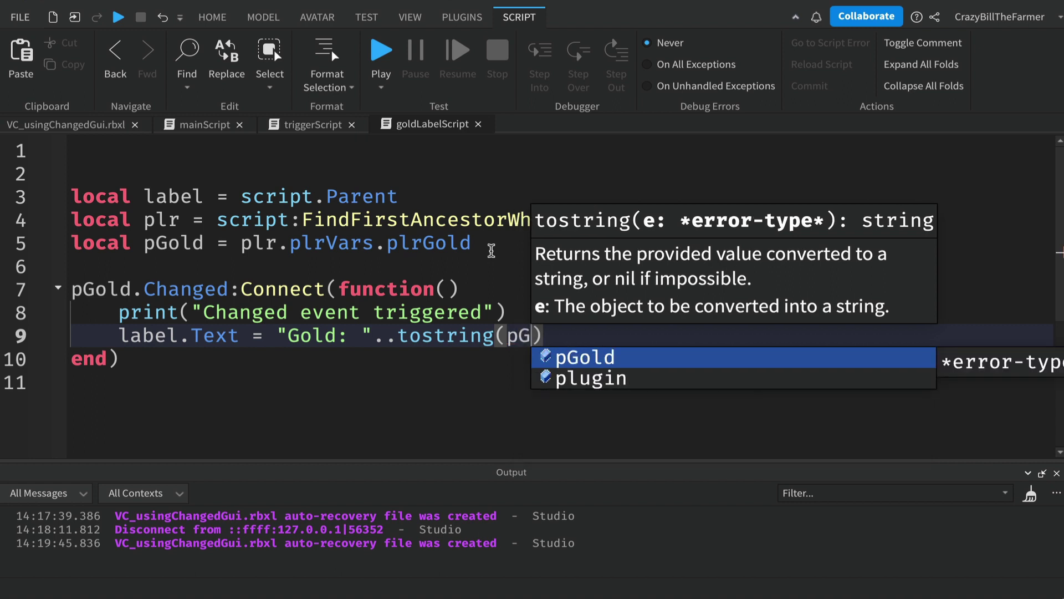
type("old.Value")
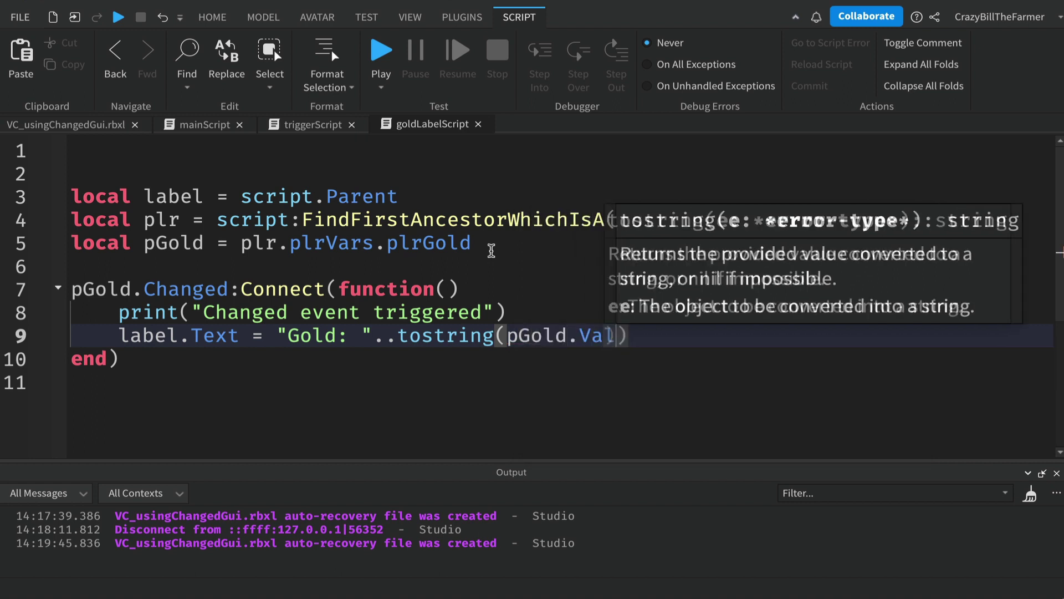
left_click(678, 332)
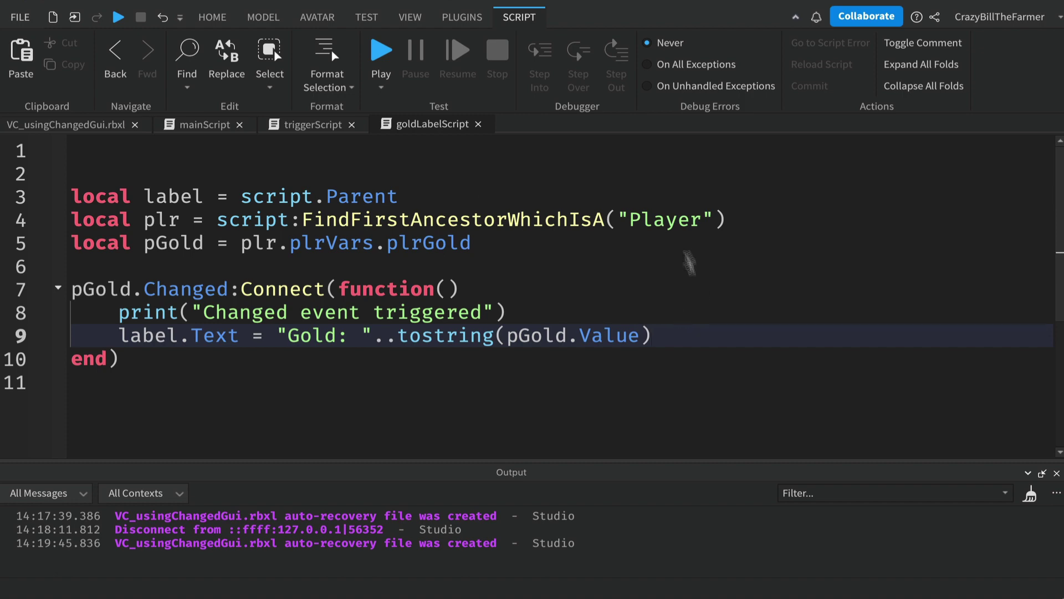
Return to the VC_usingChangedGui.rbxl 3D view and save the place to its file
left_click(63, 124)
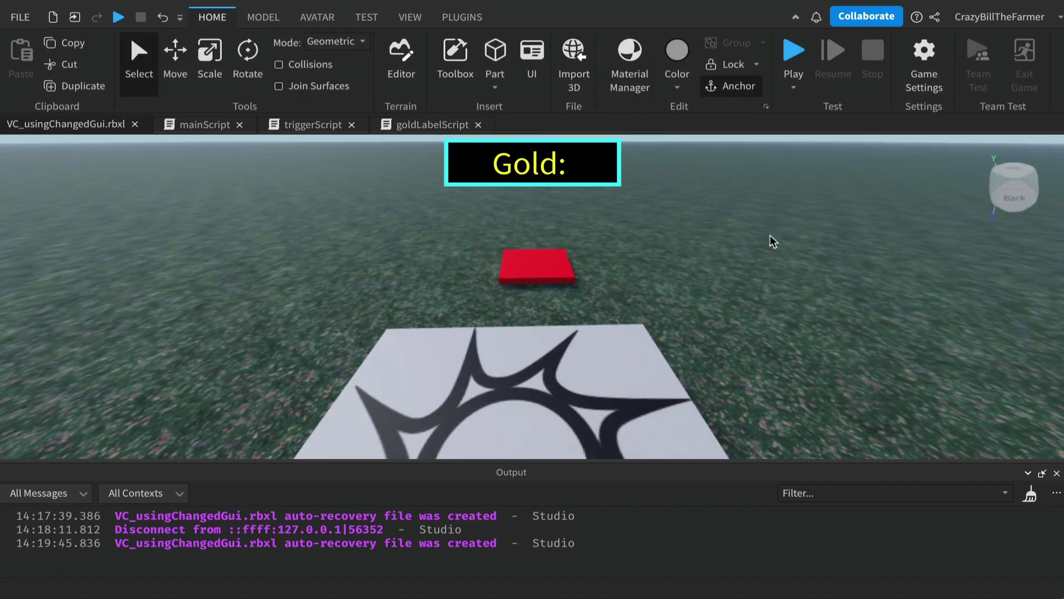
left_click(22, 16)
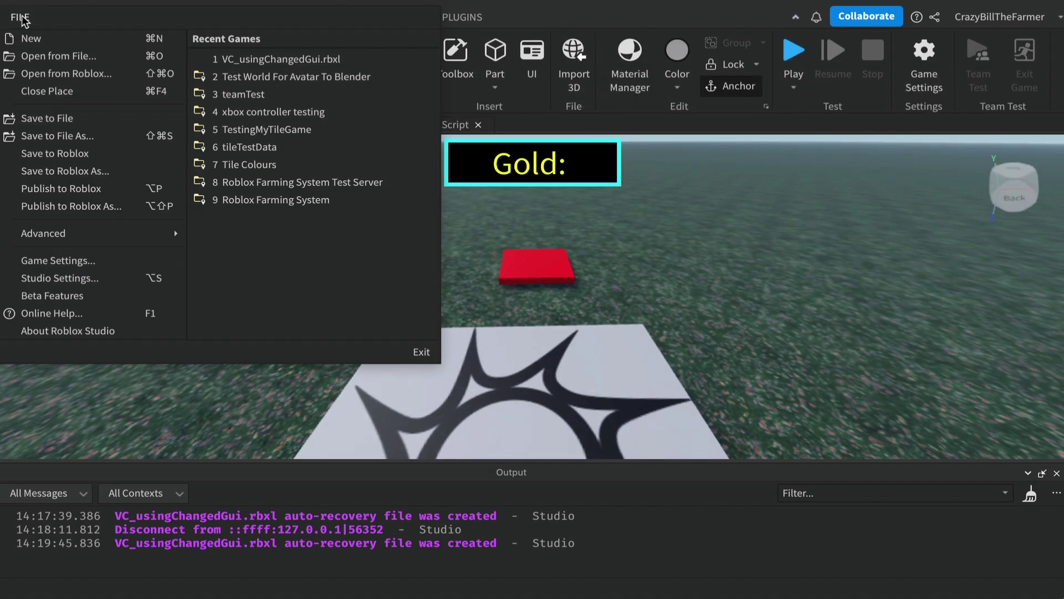
left_click(72, 119)
Start a playtest and walk the character onto the red part to check the gold label's update
left_click(794, 52)
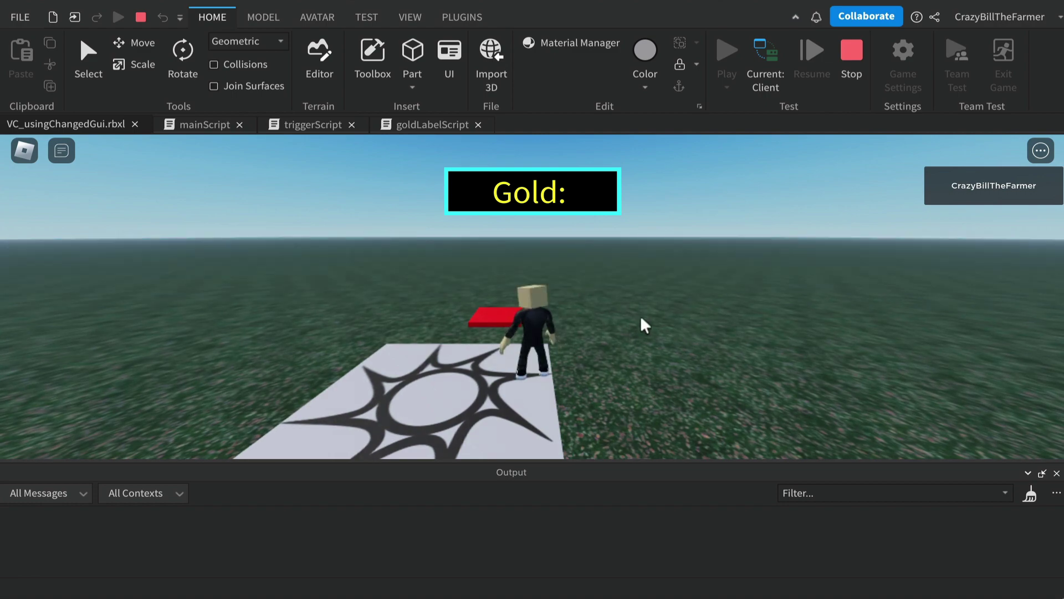
key("w")
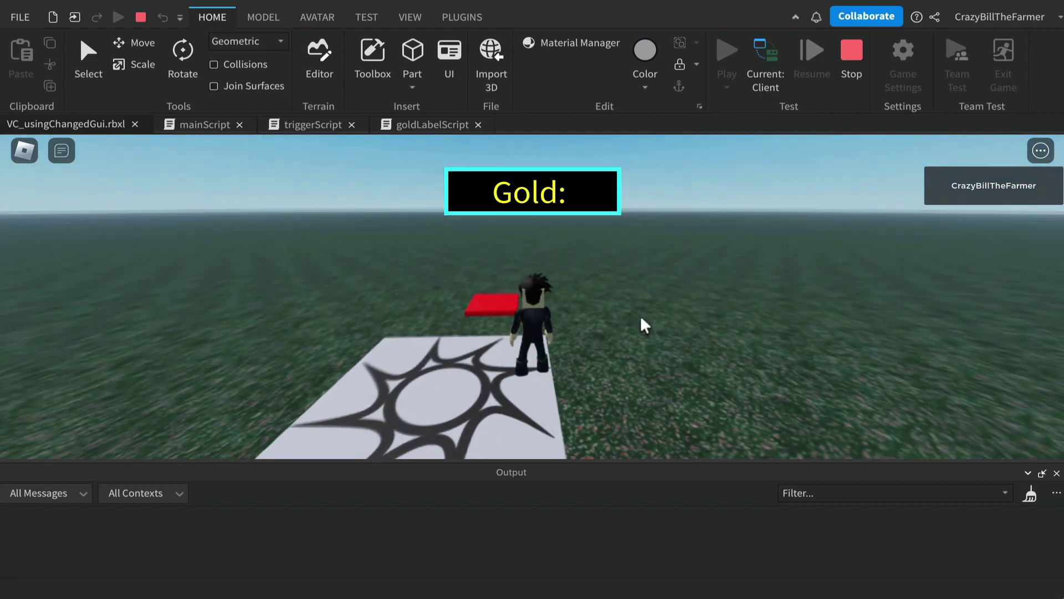
key("w")
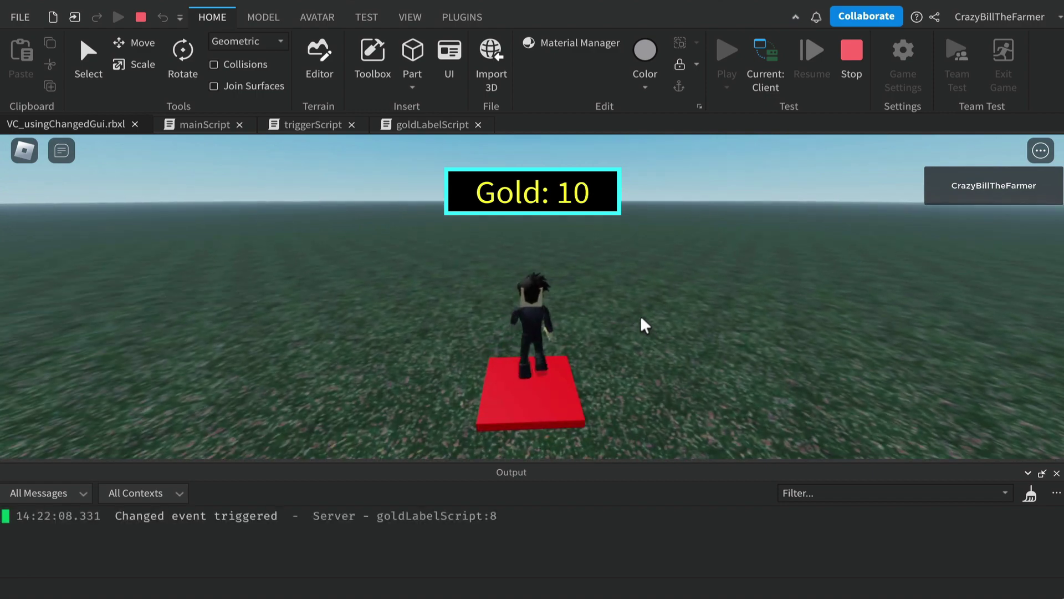
Walk the character repeatedly on and off the red part to test the gold label's updates, and end the playtest
key("a")
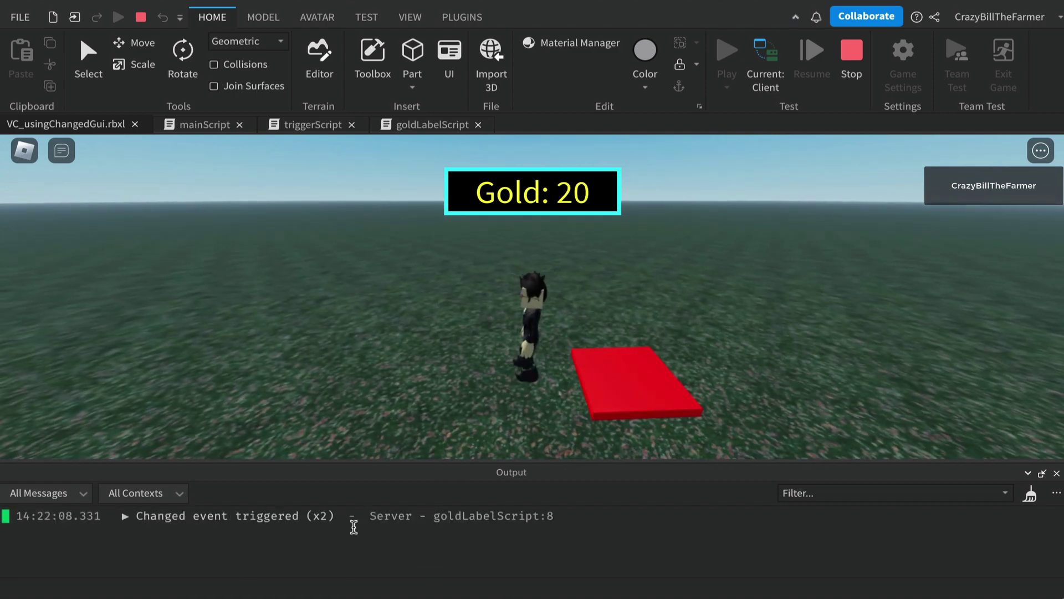
key("d")
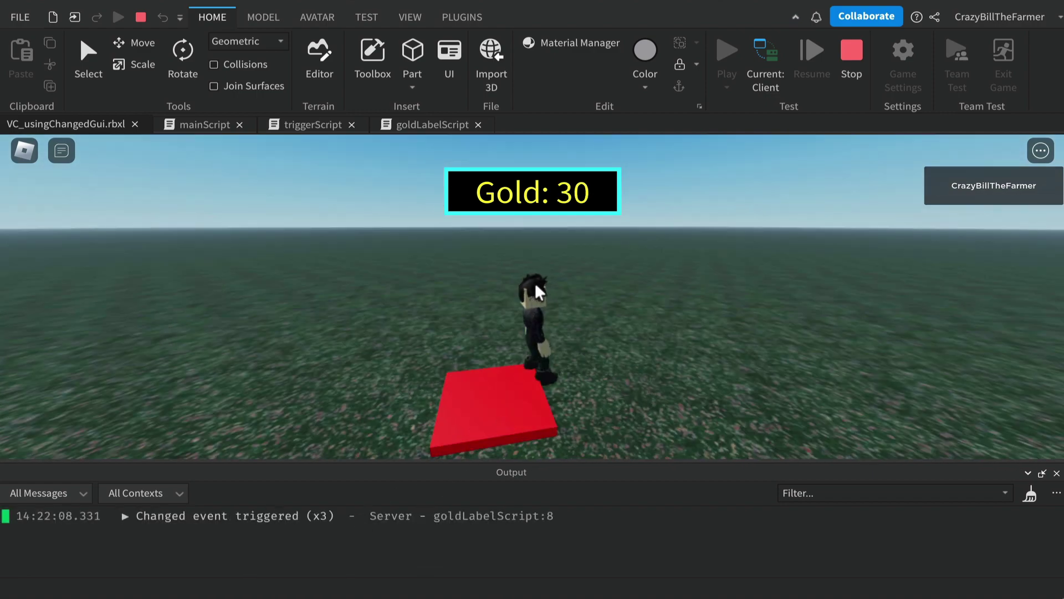
key("s")
right_click_drag(590, 294, 590, 298)
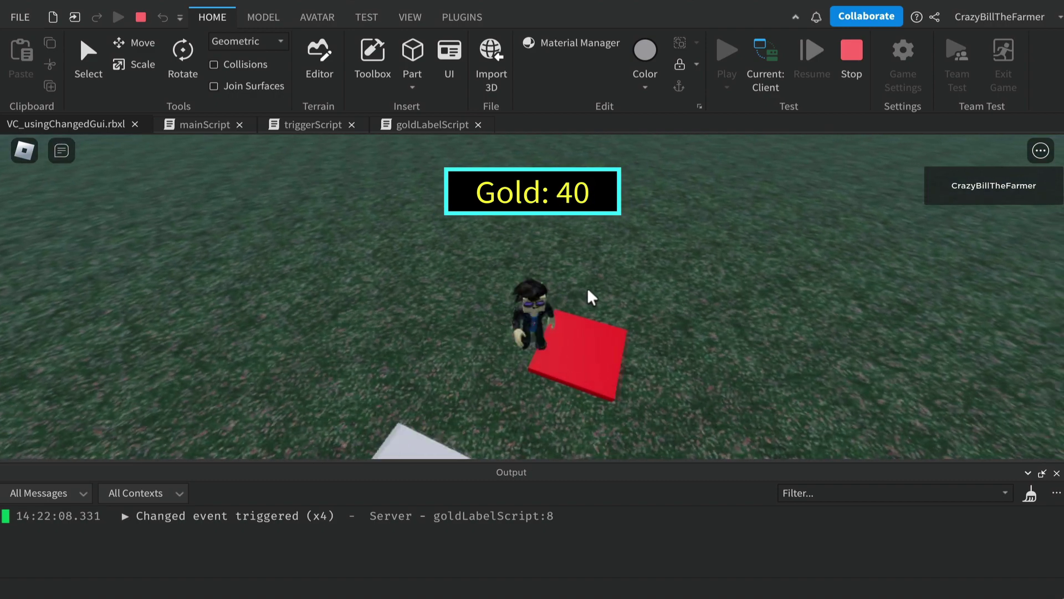
key("d")
key("a")
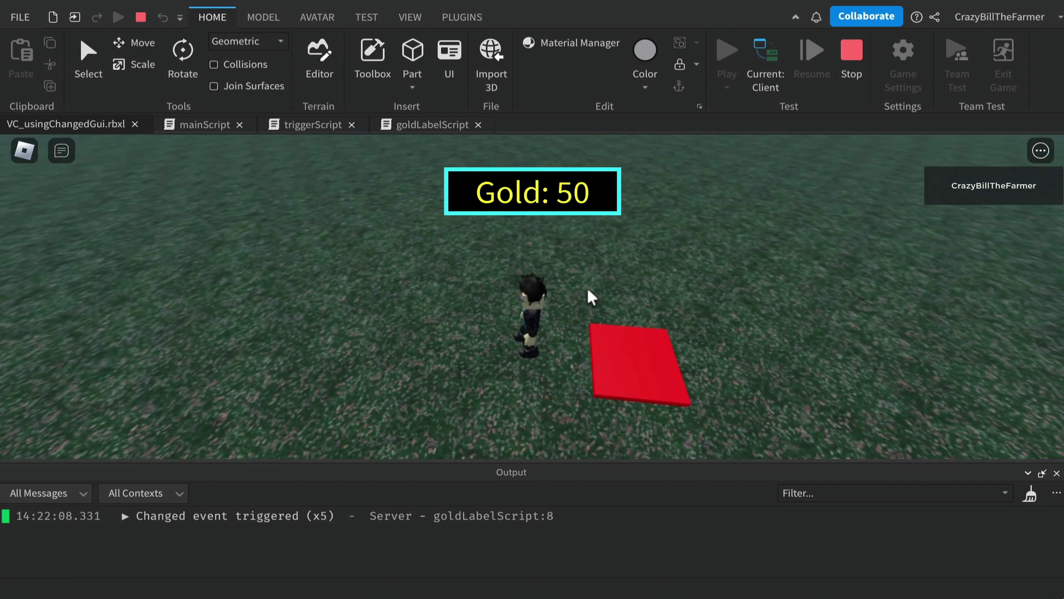
key("d")
key("a")
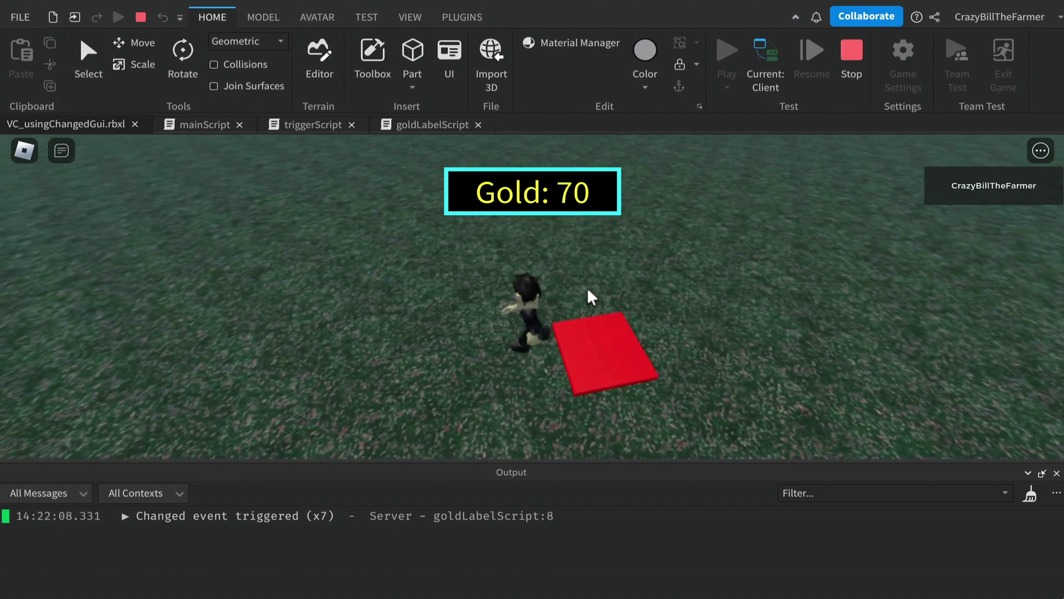
key("d")
key("a")
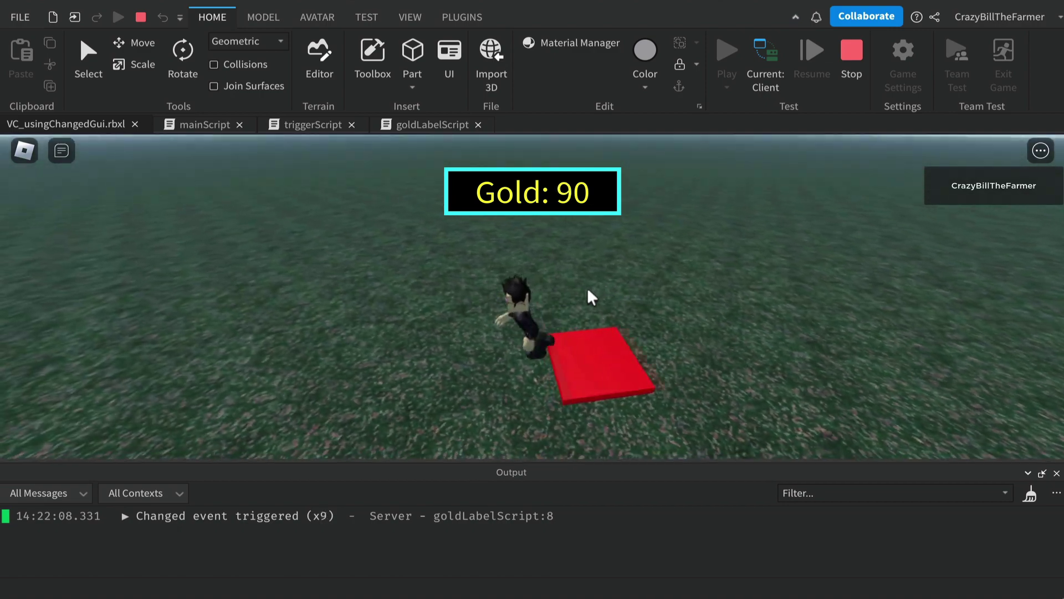
key("d")
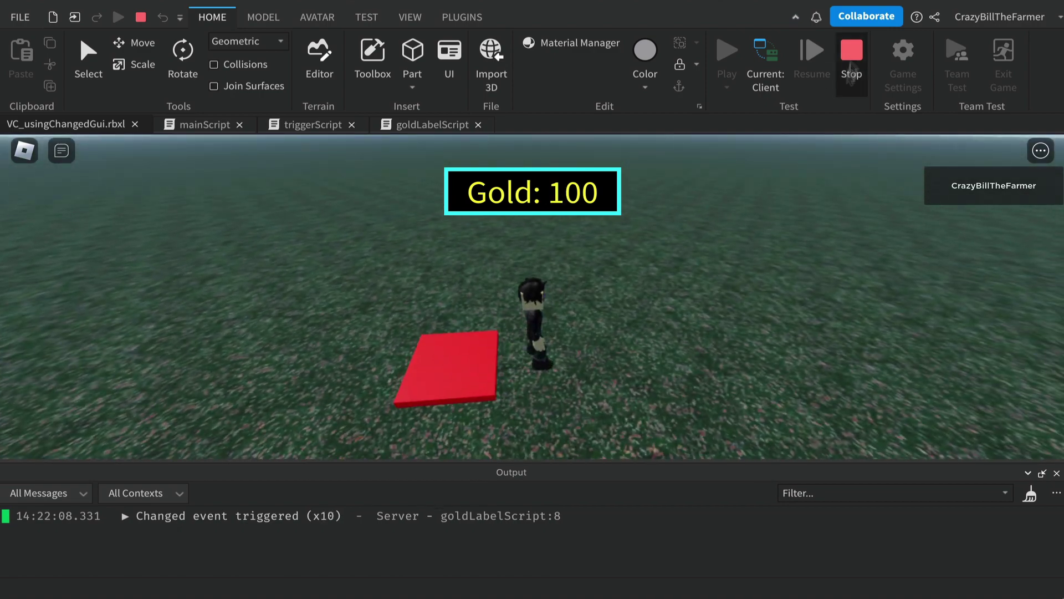
key("shift+F5")
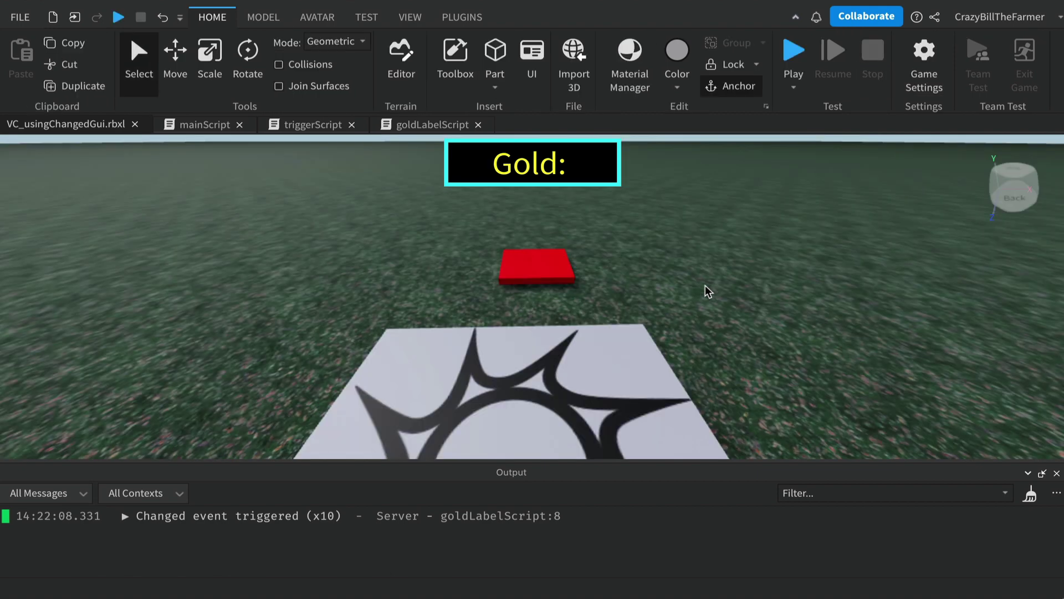
Review the Changed handler in goldLabelScript and the playerGold setup in mainScript, and return to goldLabelScript
left_click(421, 125)
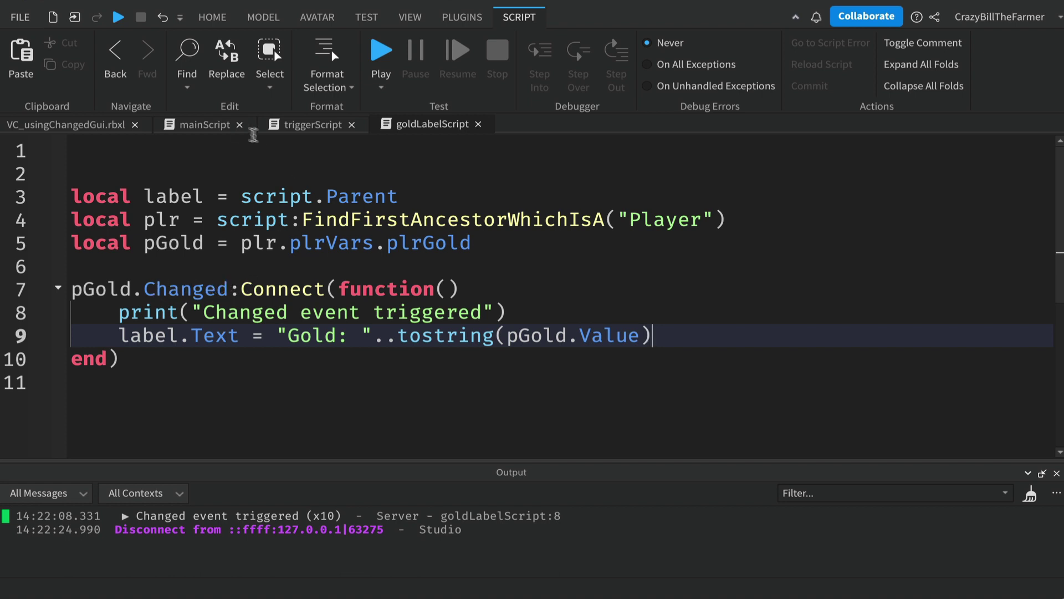
left_click(210, 125)
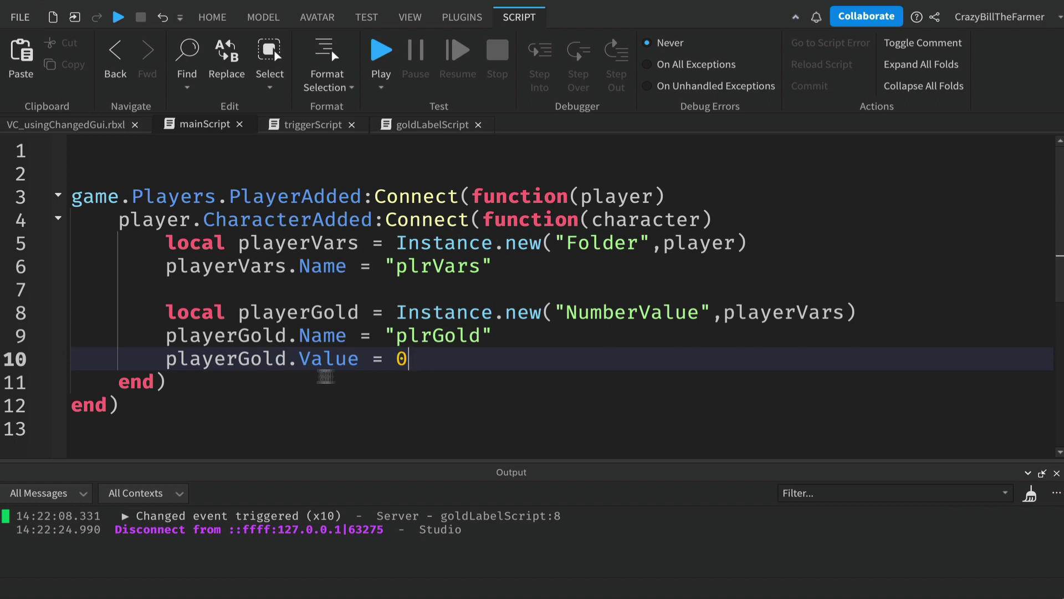
left_click(415, 125)
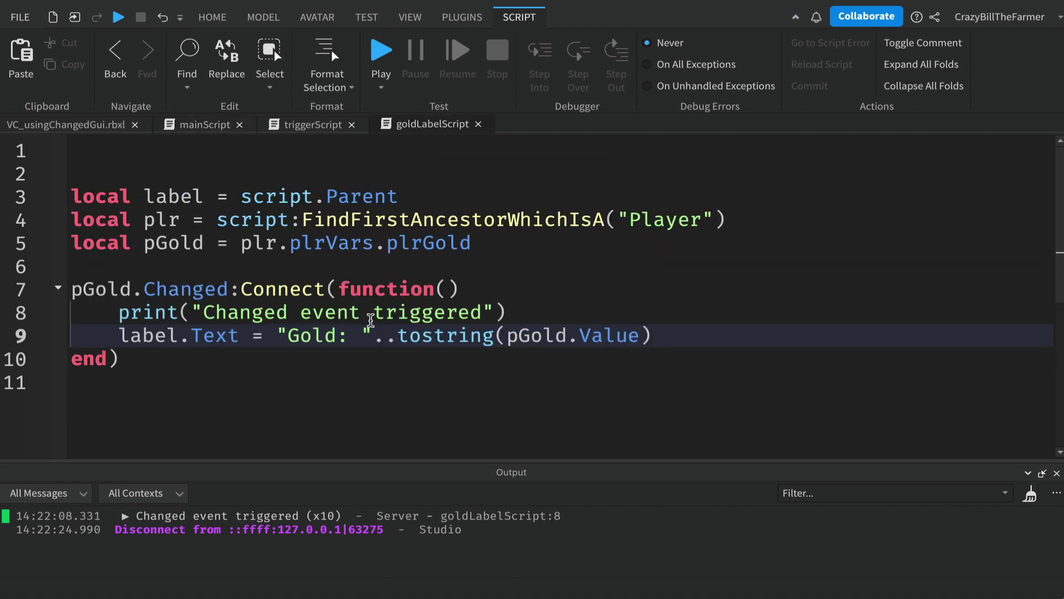